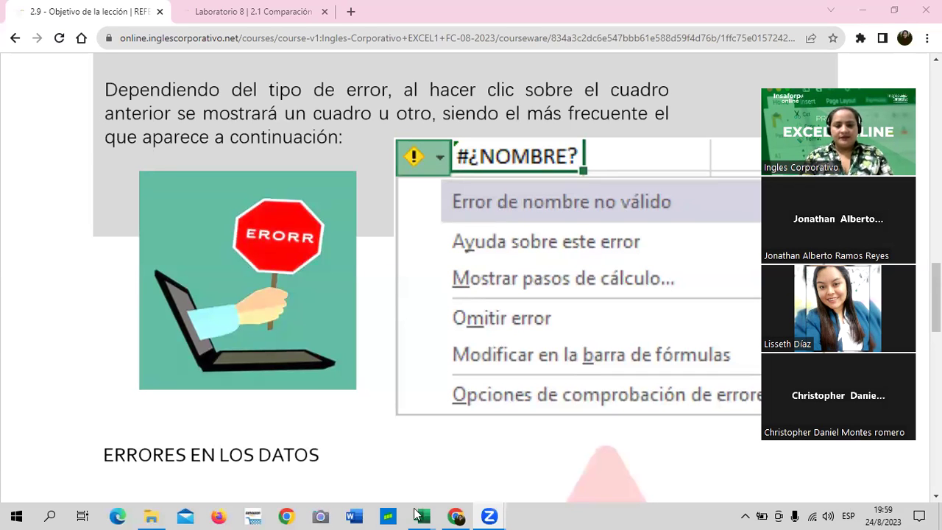
Bring the Excel workbook 'Fórmulas y funciones básicas' to the front from the taskbar previews
{"action": "left_click", "coordinate": [417, 515]}
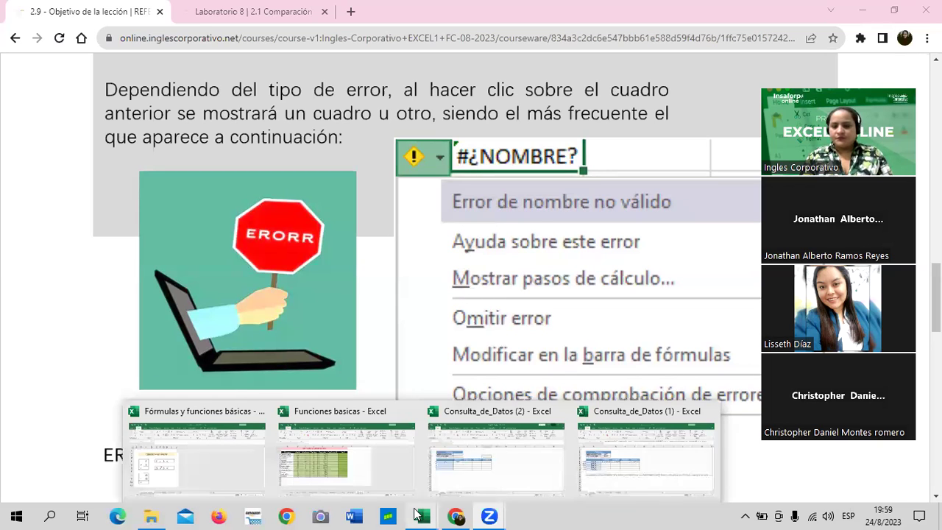
{"action": "left_click", "coordinate": [191, 469]}
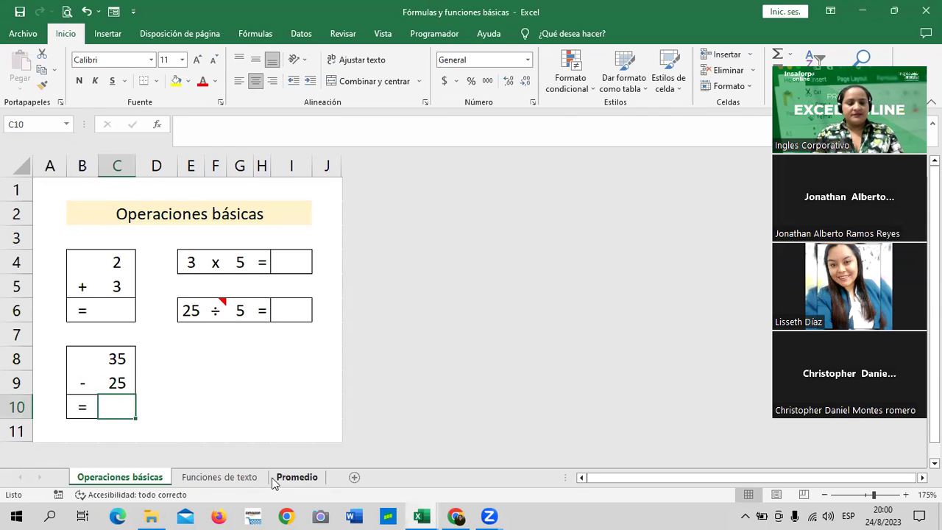
{"action": "left_click", "coordinate": [180, 478]}
{"action": "left_click", "coordinate": [146, 480]}
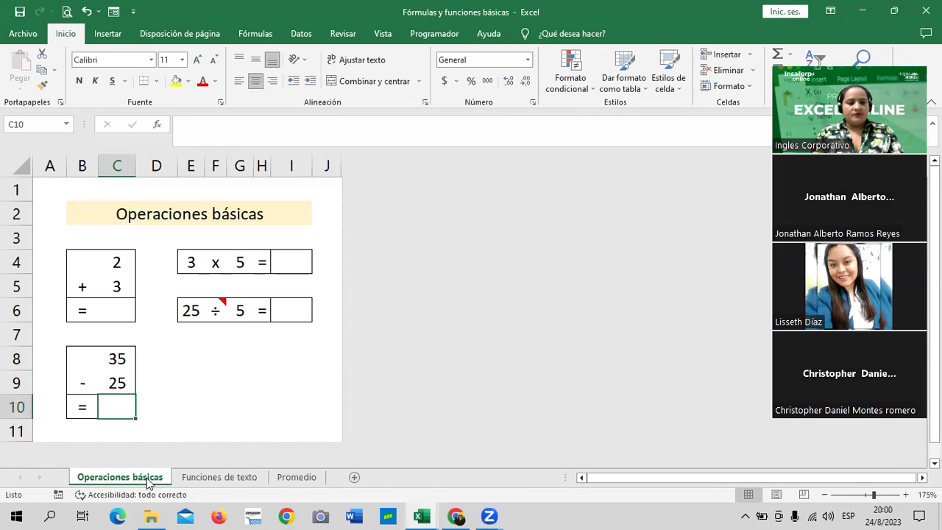
{"action": "left_click", "coordinate": [278, 257]}
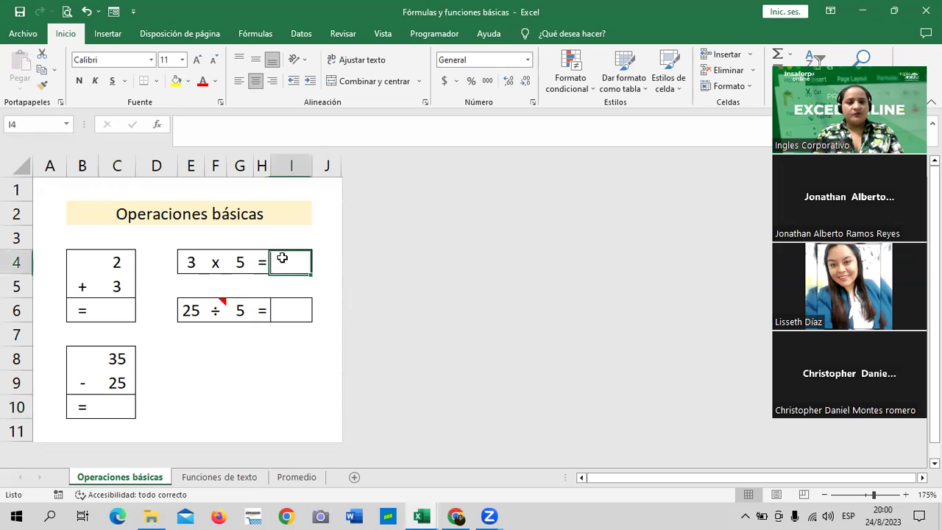
{"action": "left_click", "coordinate": [116, 317]}
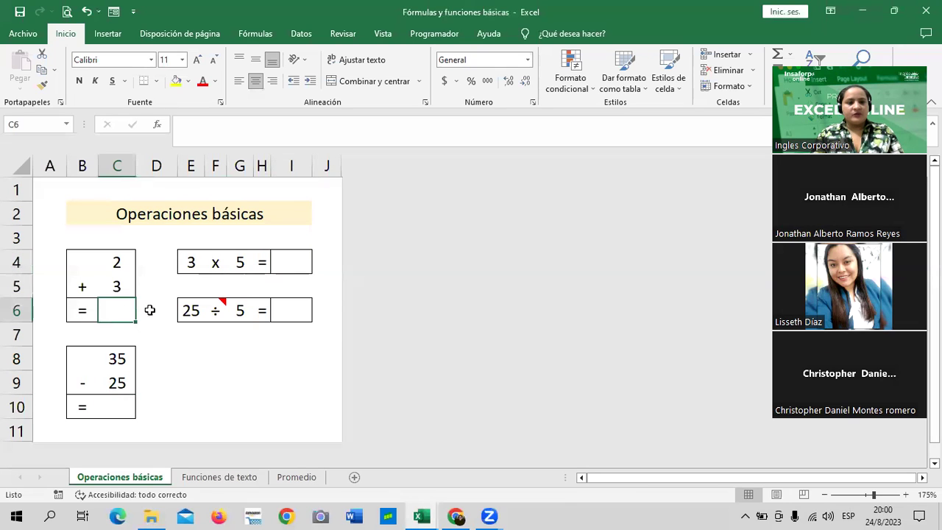
{"action": "left_click", "coordinate": [292, 309]}
{"action": "left_click", "coordinate": [113, 403]}
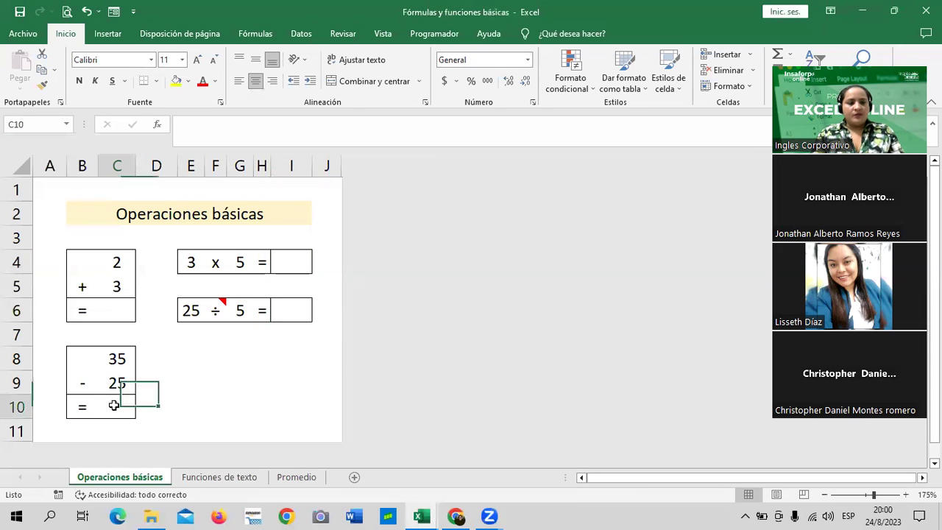
{"action": "left_click", "coordinate": [288, 270]}
{"action": "left_click", "coordinate": [291, 309]}
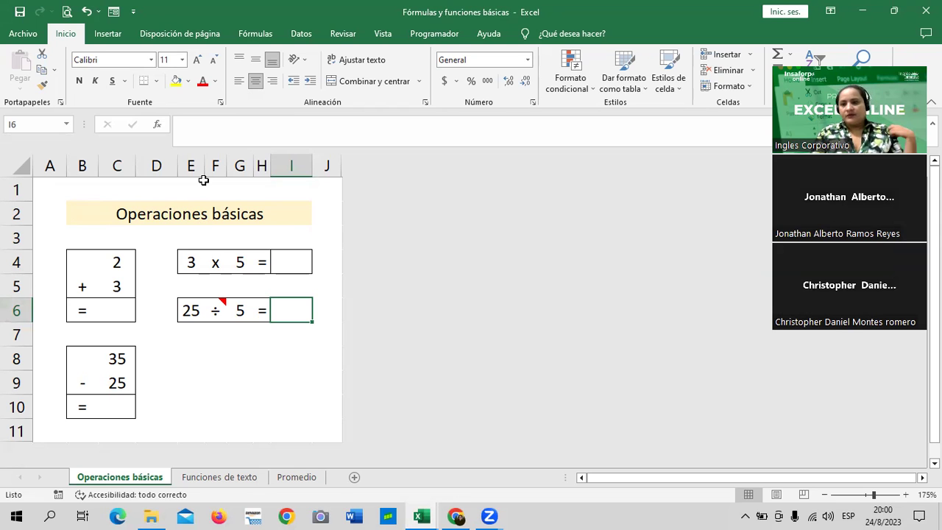
Go to the Funciones de texto sheet and look over the empty CONCATENAR result column
{"action": "left_click", "coordinate": [246, 477]}
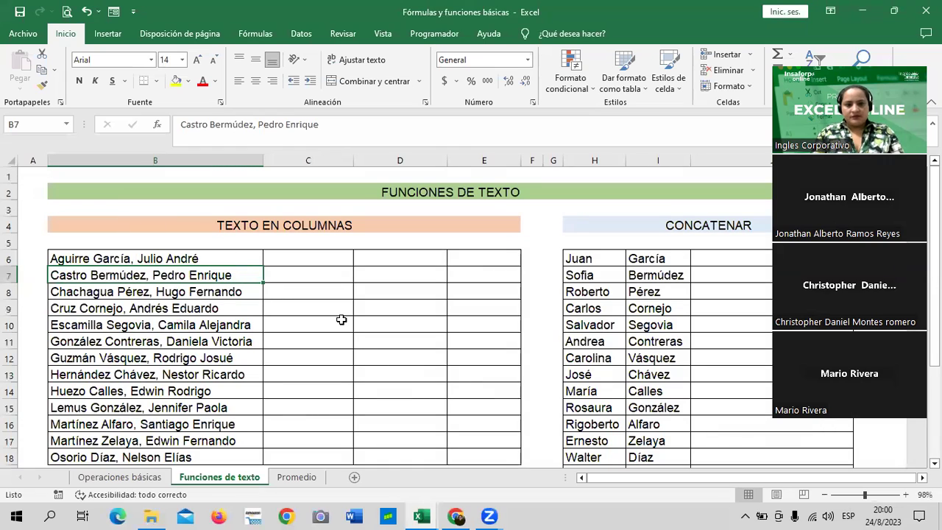
{"action": "scroll", "coordinate": [339, 324], "scroll_direction": "down", "scroll_amount": 3}
{"action": "scroll", "coordinate": [337, 327], "scroll_direction": "up", "scroll_amount": 3}
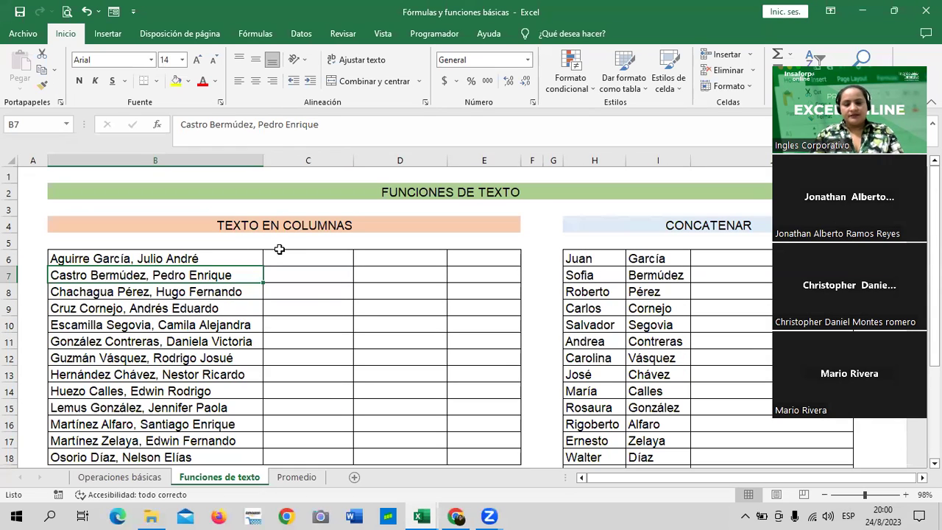
{"action": "left_click", "coordinate": [736, 251]}
{"action": "scroll", "coordinate": [327, 293], "scroll_direction": "down", "scroll_amount": 3}
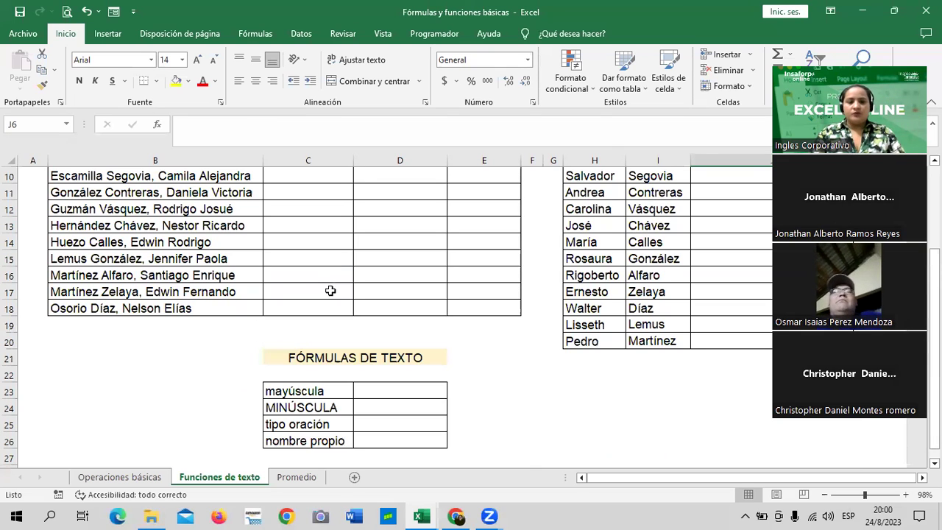
{"action": "scroll", "coordinate": [420, 401], "scroll_direction": "down", "scroll_amount": 1}
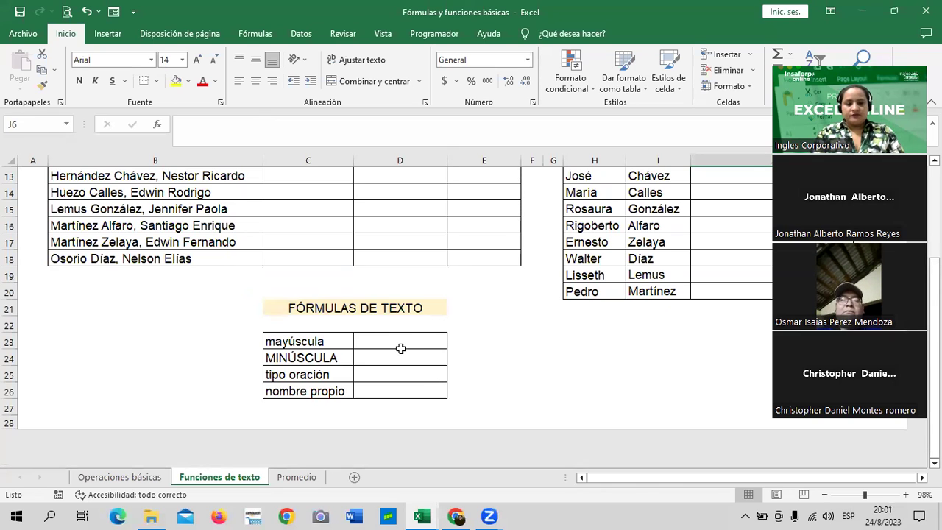
Review the mayúscula, minúscula, tipo oración and nombre propio result cells, then go to Promedio
{"action": "left_click", "coordinate": [336, 307]}
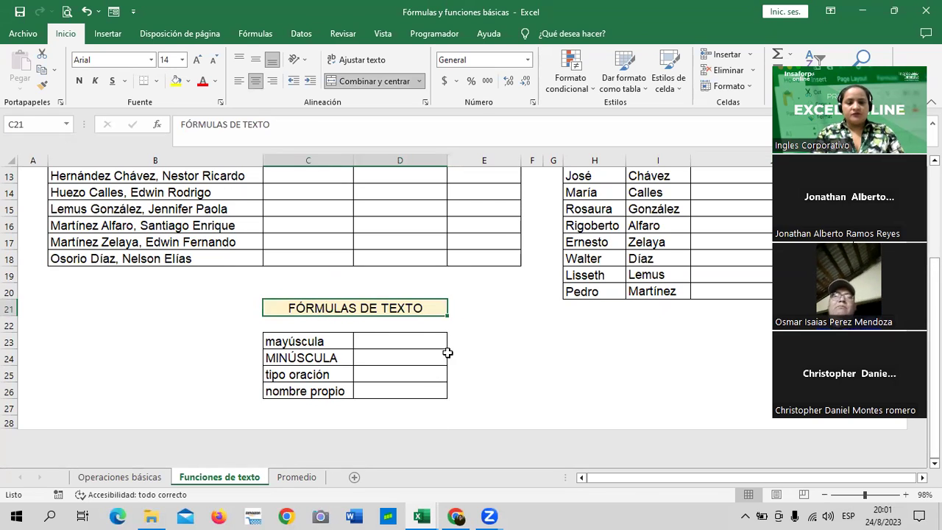
{"action": "left_click", "coordinate": [398, 338]}
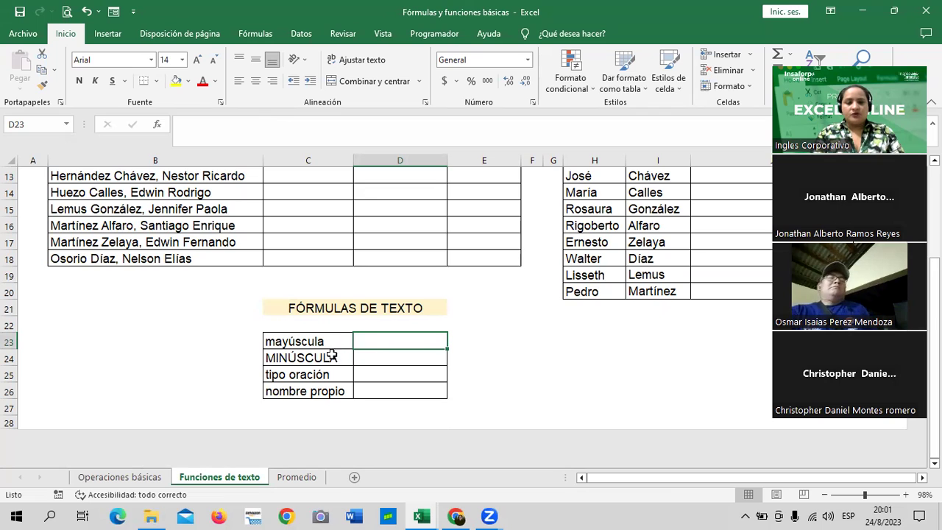
{"action": "left_click", "coordinate": [397, 359]}
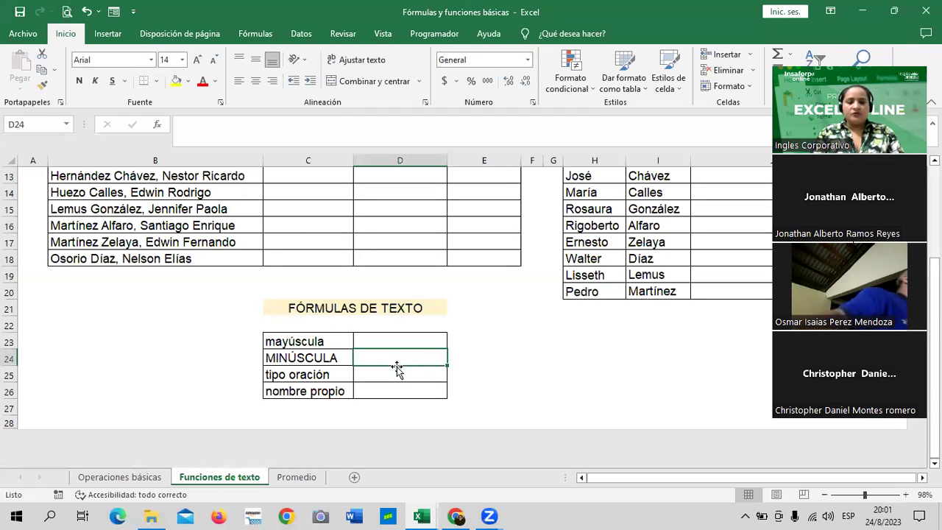
{"action": "left_click", "coordinate": [390, 375]}
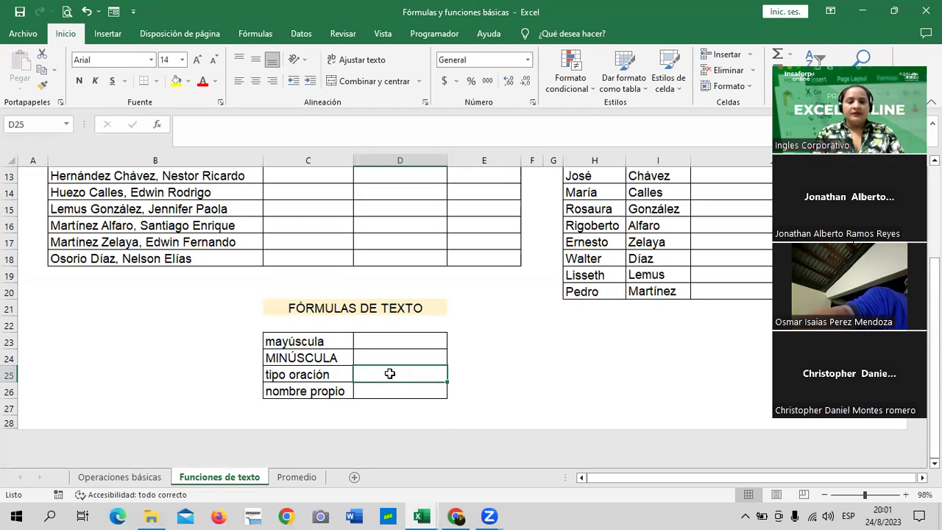
{"action": "left_click", "coordinate": [385, 391]}
{"action": "scroll", "coordinate": [499, 362], "scroll_direction": "up", "scroll_amount": 1}
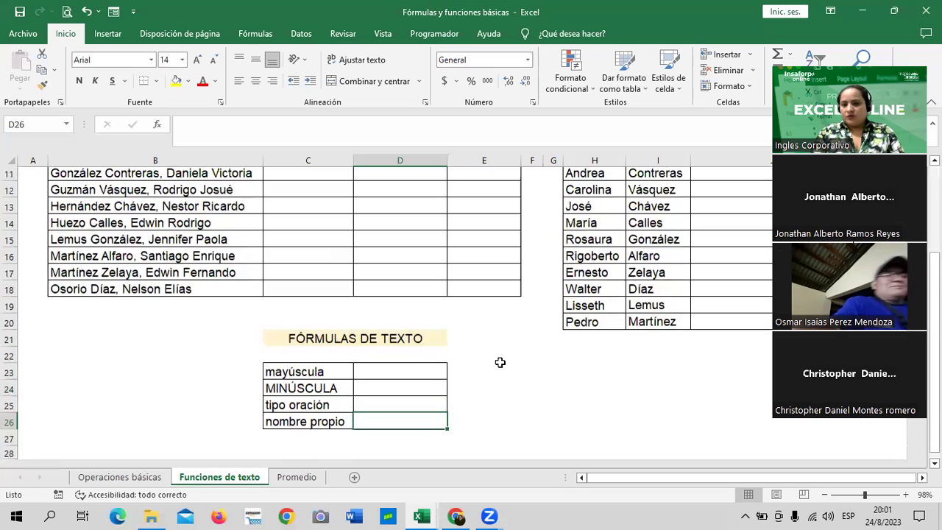
{"action": "scroll", "coordinate": [500, 362], "scroll_direction": "up", "scroll_amount": 2}
{"action": "scroll", "coordinate": [498, 361], "scroll_direction": "up", "scroll_amount": 2}
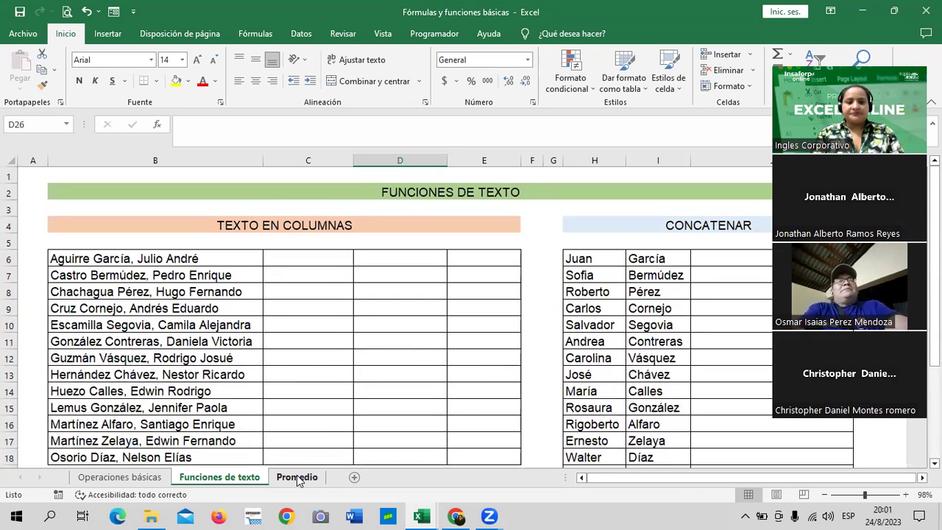
{"action": "left_click", "coordinate": [296, 478]}
{"action": "scroll", "coordinate": [319, 292], "scroll_direction": "down", "scroll_amount": 2}
{"action": "scroll", "coordinate": [315, 297], "scroll_direction": "up", "scroll_amount": 2}
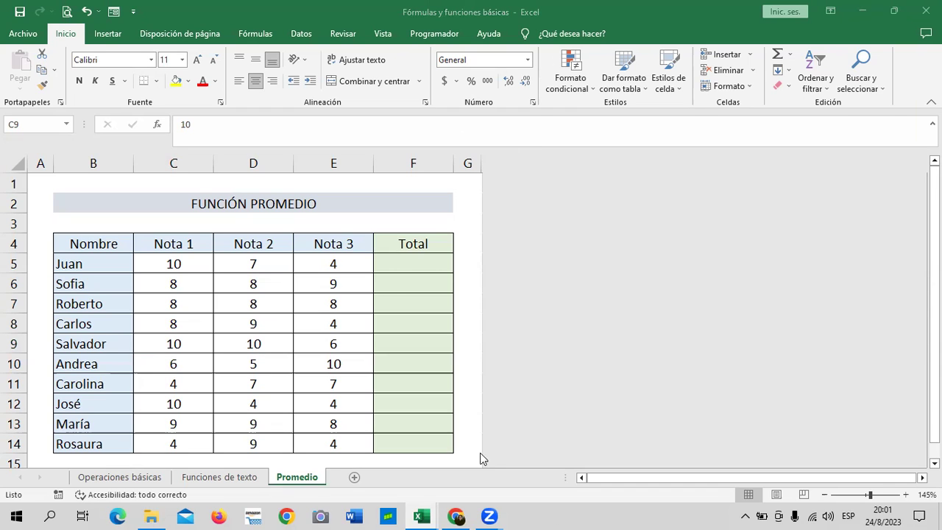
{"action": "mouse_move", "coordinate": [421, 516]}
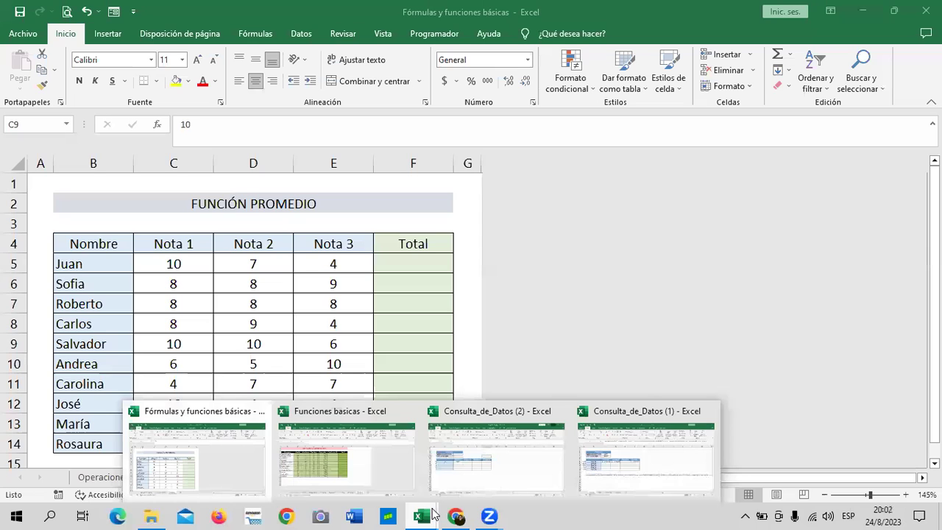
Bring up the Funciones basicas workbook and view its Suma sheet
{"action": "left_click", "coordinate": [362, 477]}
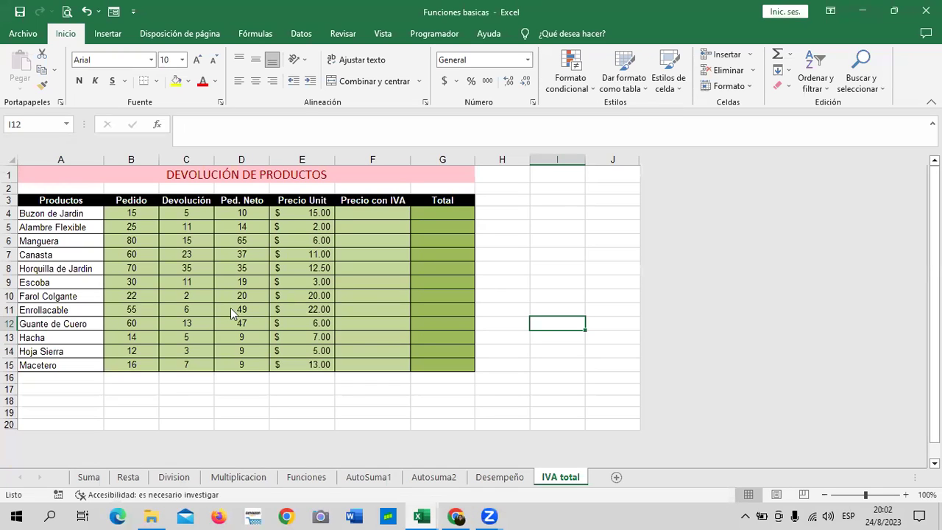
{"action": "left_click", "coordinate": [82, 478]}
{"action": "scroll", "coordinate": [278, 349], "scroll_direction": "down", "scroll_amount": 3}
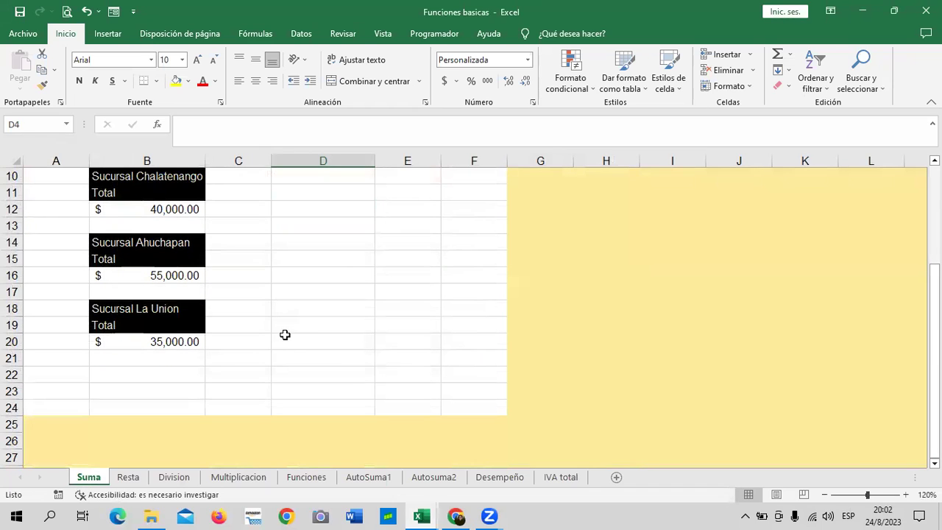
{"action": "left_click", "coordinate": [382, 294]}
{"action": "scroll", "coordinate": [360, 313], "scroll_direction": "up", "scroll_amount": 3}
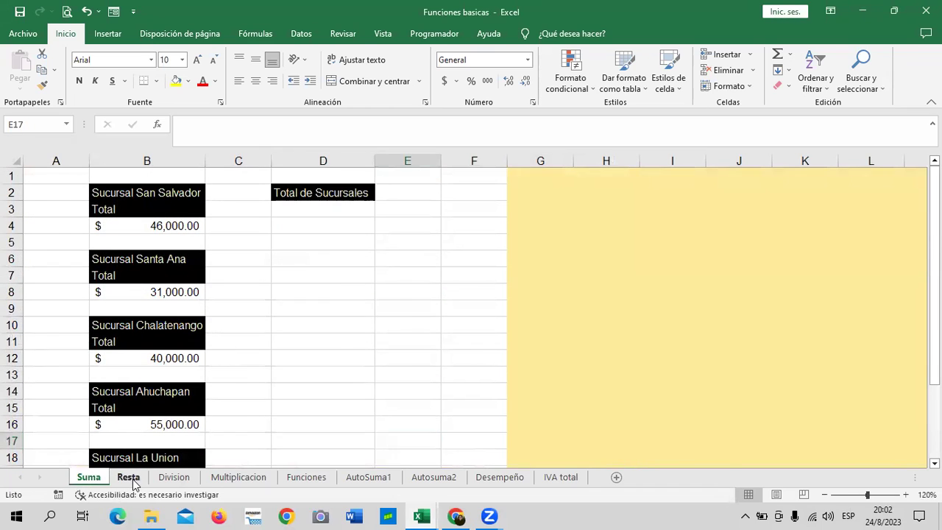
Look through the Resta, Division and Multiplicacion sheets
{"action": "left_click", "coordinate": [129, 476]}
{"action": "left_click", "coordinate": [498, 304]}
{"action": "left_click", "coordinate": [173, 476]}
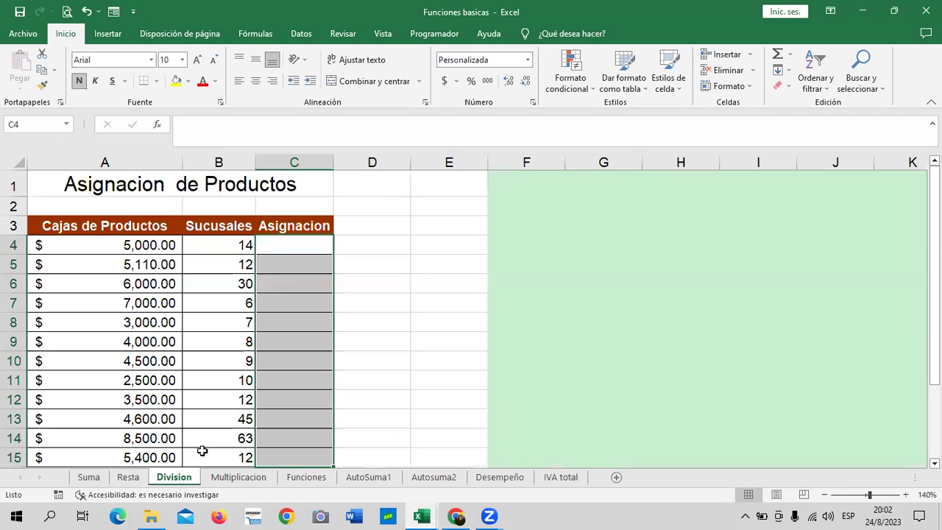
{"action": "left_click", "coordinate": [387, 320]}
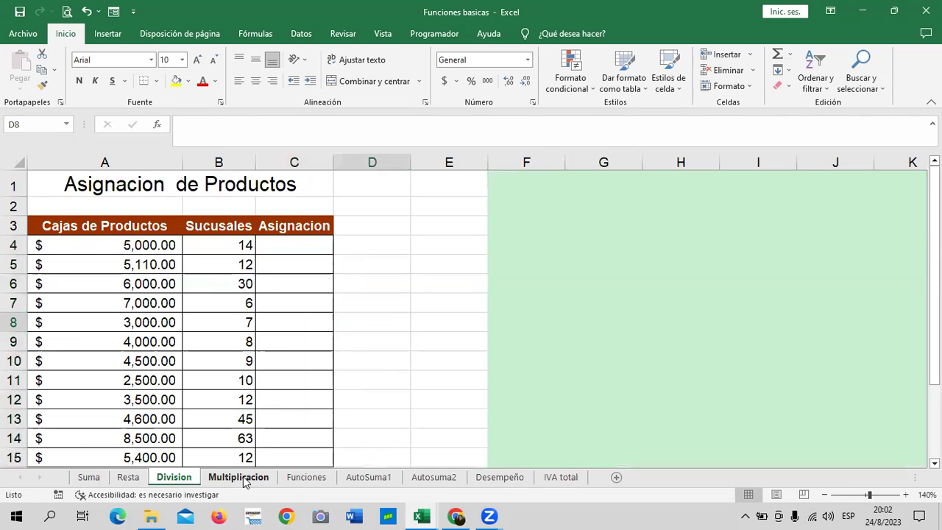
{"action": "left_click", "coordinate": [239, 476]}
{"action": "left_click", "coordinate": [385, 319]}
Go to the Funciones sheet and check the MARZO Total por Mes cell
{"action": "left_click", "coordinate": [306, 477]}
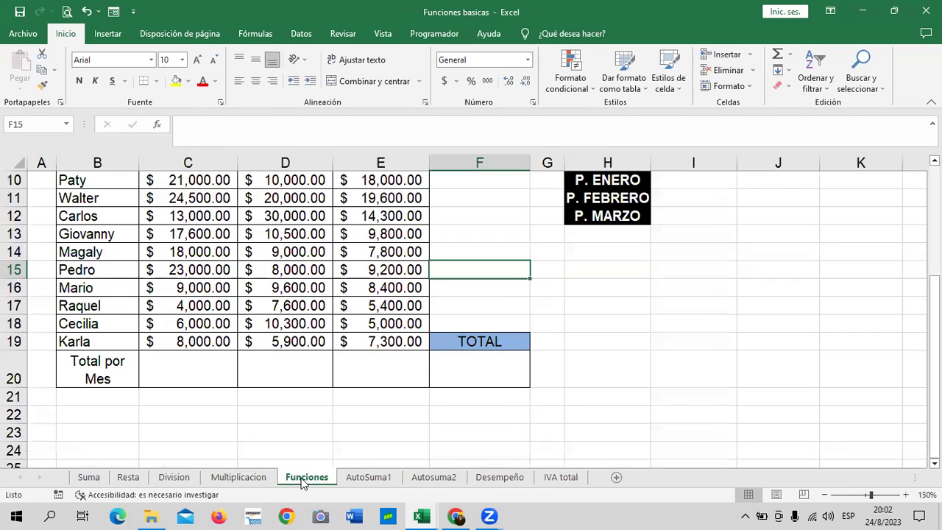
{"action": "scroll", "coordinate": [574, 377], "scroll_direction": "up", "scroll_amount": 3}
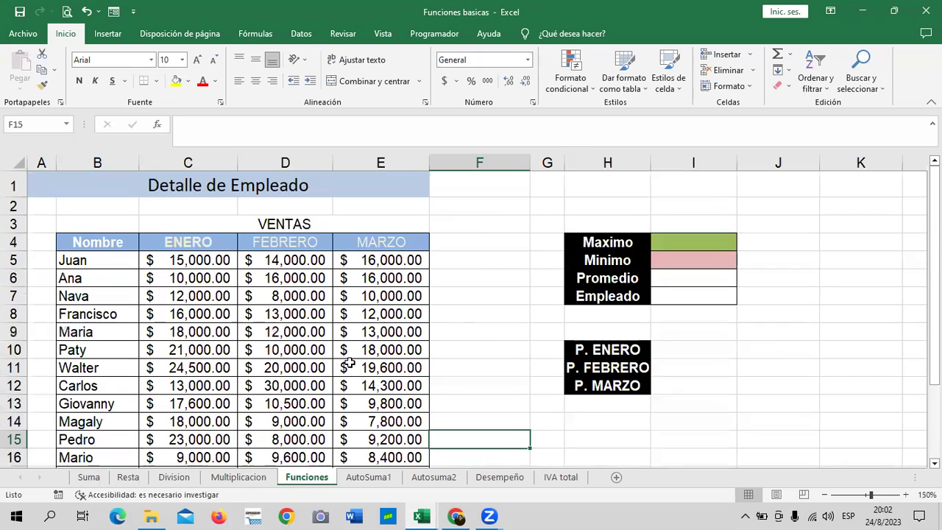
{"action": "scroll", "coordinate": [348, 363], "scroll_direction": "down", "scroll_amount": 3}
{"action": "scroll", "coordinate": [348, 362], "scroll_direction": "up", "scroll_amount": 2}
{"action": "scroll", "coordinate": [347, 362], "scroll_direction": "up", "scroll_amount": 1}
{"action": "scroll", "coordinate": [293, 347], "scroll_direction": "down", "scroll_amount": 2}
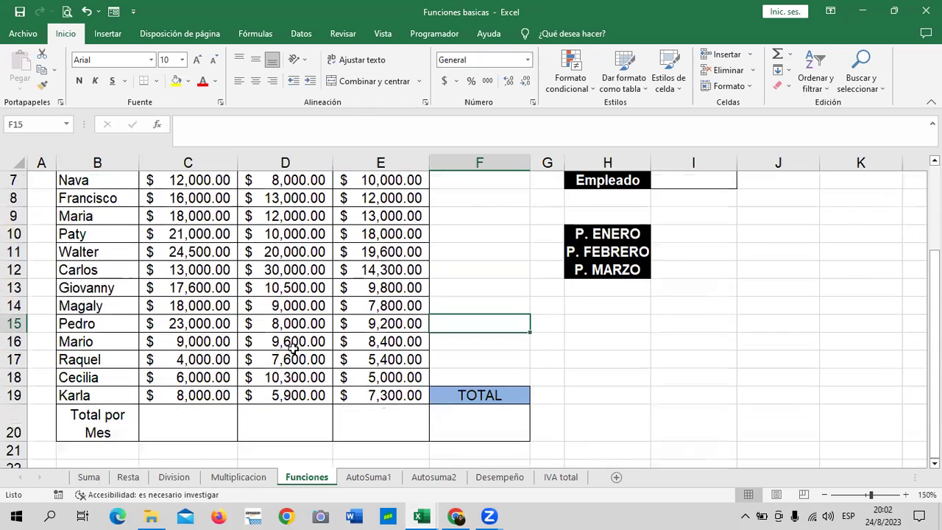
{"action": "left_click", "coordinate": [414, 422]}
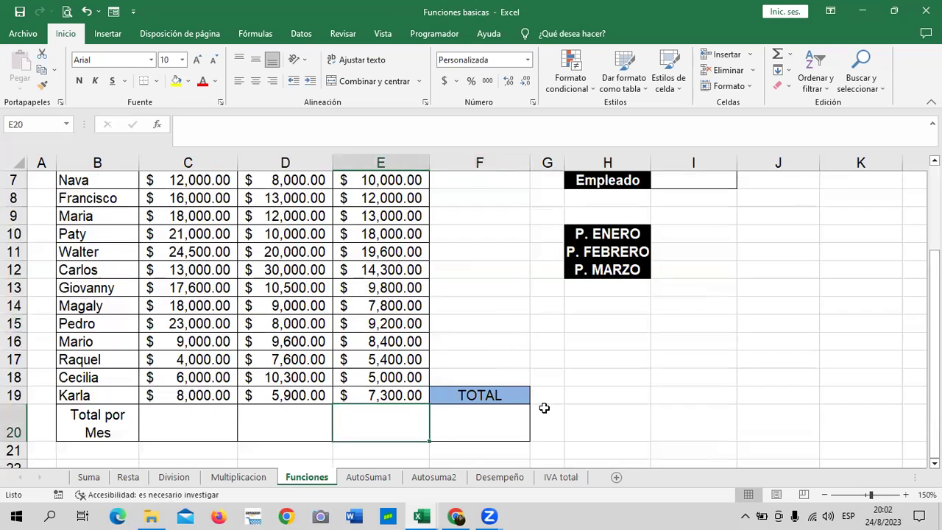
{"action": "scroll", "coordinate": [543, 407], "scroll_direction": "up", "scroll_amount": 2}
Review the result cells I4–I7 and P. ENERO/FEBRERO cells, then go to AutoSuma1
{"action": "left_click", "coordinate": [689, 349]}
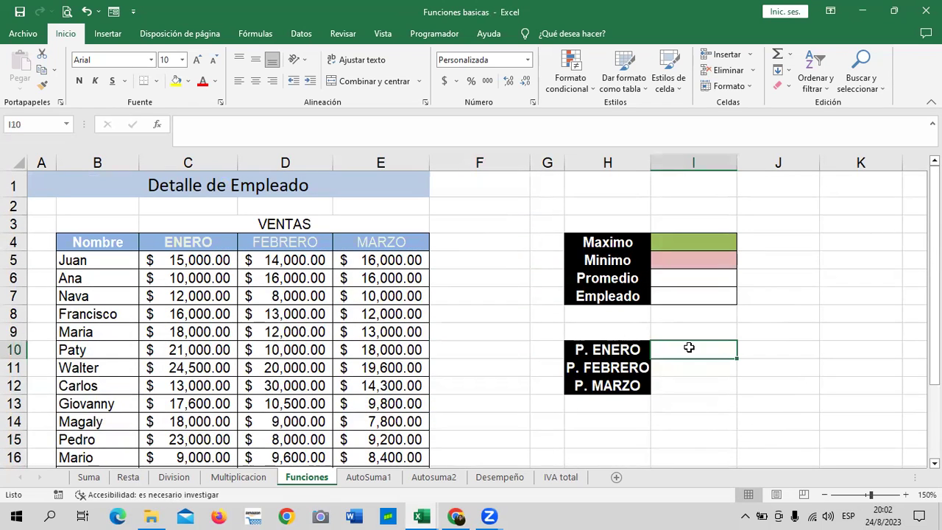
{"action": "left_click", "coordinate": [687, 368]}
{"action": "left_click", "coordinate": [687, 401]}
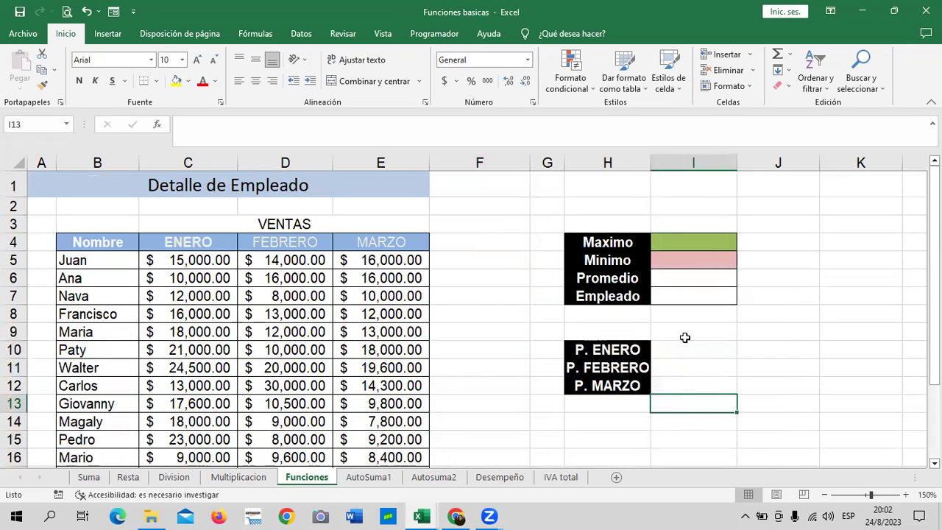
{"action": "left_click", "coordinate": [679, 293]}
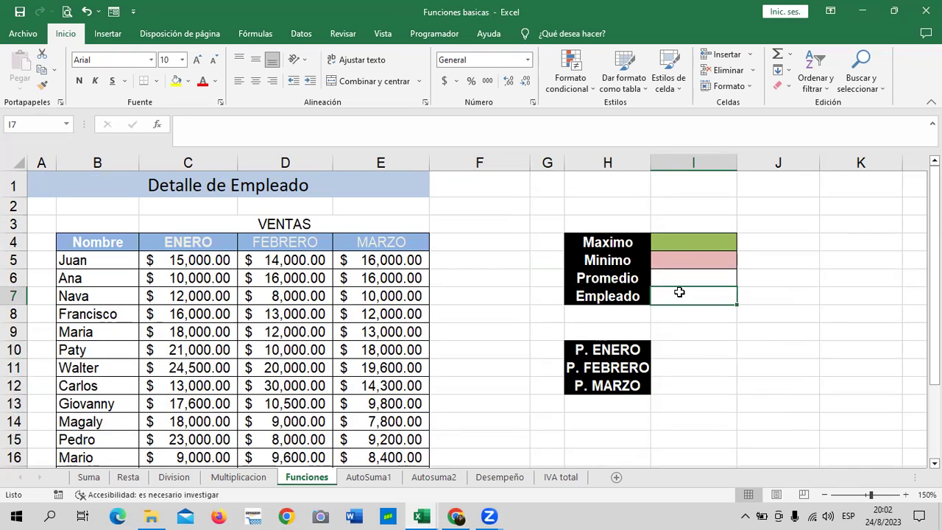
{"action": "left_click", "coordinate": [681, 242]}
{"action": "left_click", "coordinate": [683, 262]}
{"action": "left_click", "coordinate": [685, 279]}
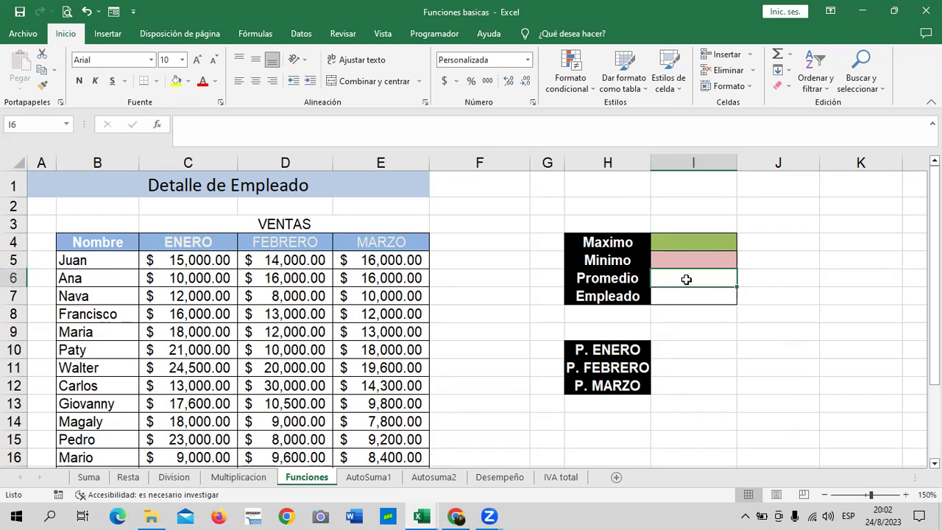
{"action": "left_click", "coordinate": [691, 294]}
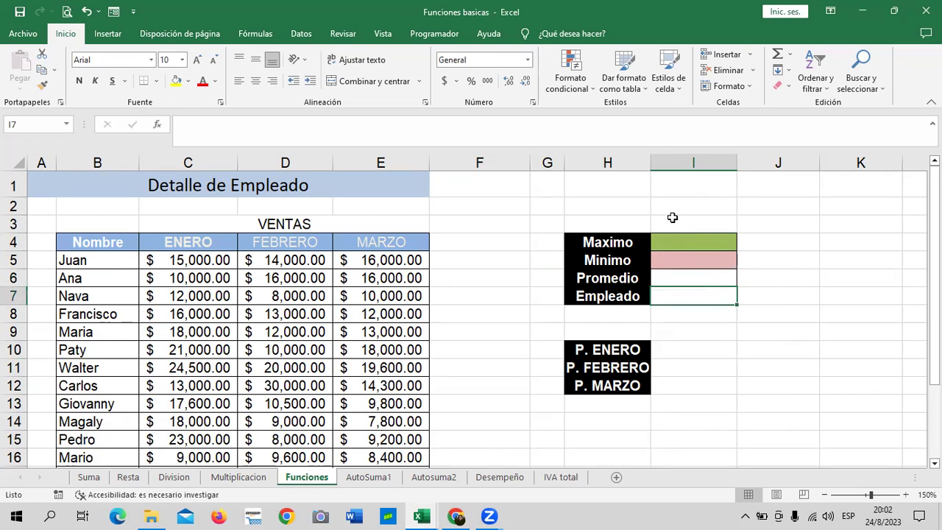
{"action": "left_click", "coordinate": [365, 477]}
{"action": "left_click", "coordinate": [616, 318]}
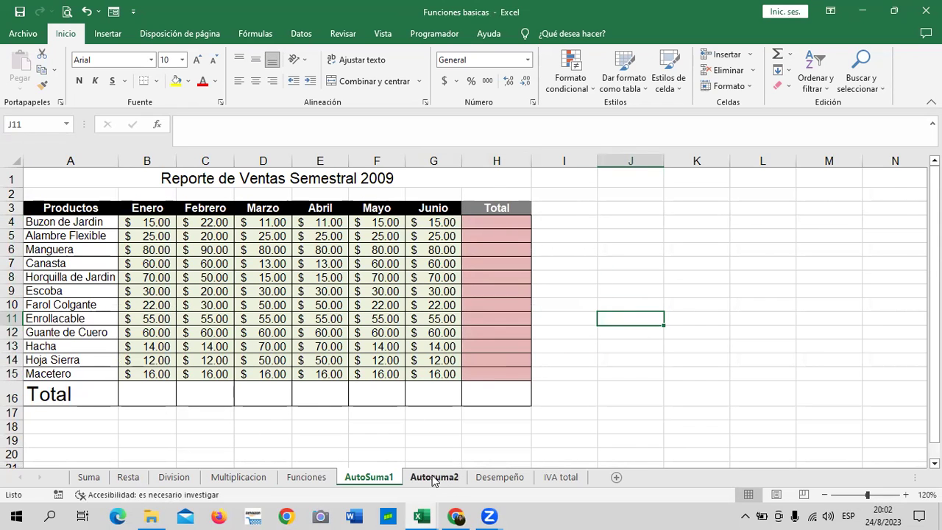
On Autosuma2, check the formulas and clear the Total, Max, Min and Promedio results in B17:B20
{"action": "left_click", "coordinate": [433, 477]}
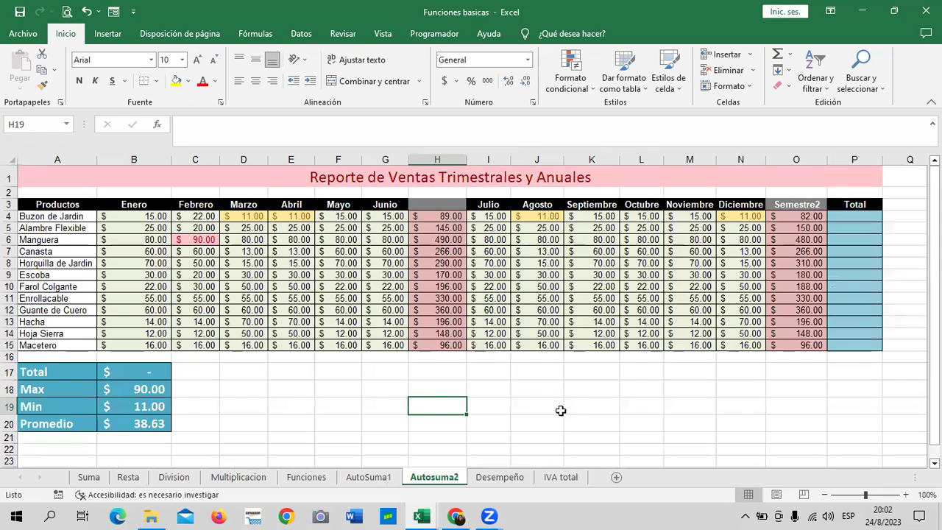
{"action": "left_click", "coordinate": [433, 216]}
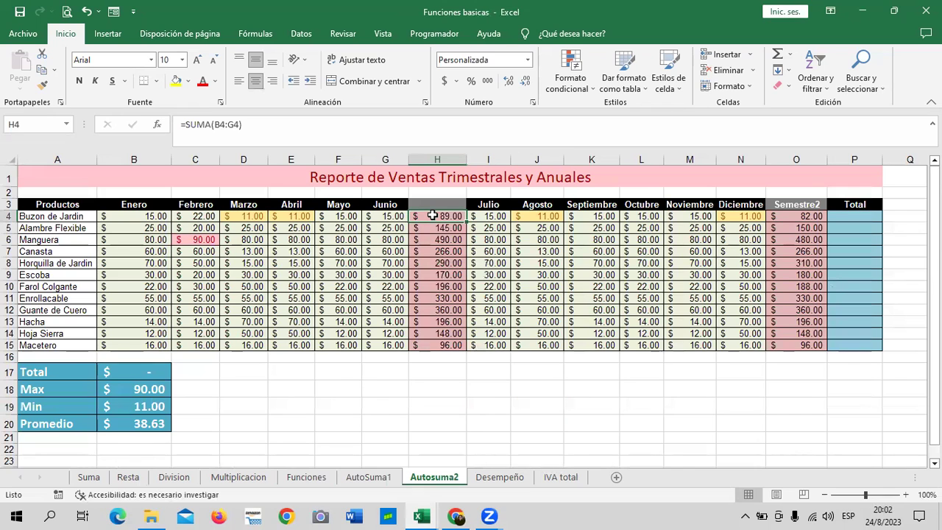
{"action": "left_click", "coordinate": [140, 373]}
{"action": "left_click", "coordinate": [141, 389]}
{"action": "left_click", "coordinate": [153, 419]}
{"action": "mouse_move", "coordinate": [153, 371]}
{"action": "left_mouse_down"}
{"action": "mouse_move", "coordinate": [149, 420]}
{"action": "mouse_move", "coordinate": [150, 403]}
{"action": "left_mouse_up"}
{"action": "key", "text": "Delete"}
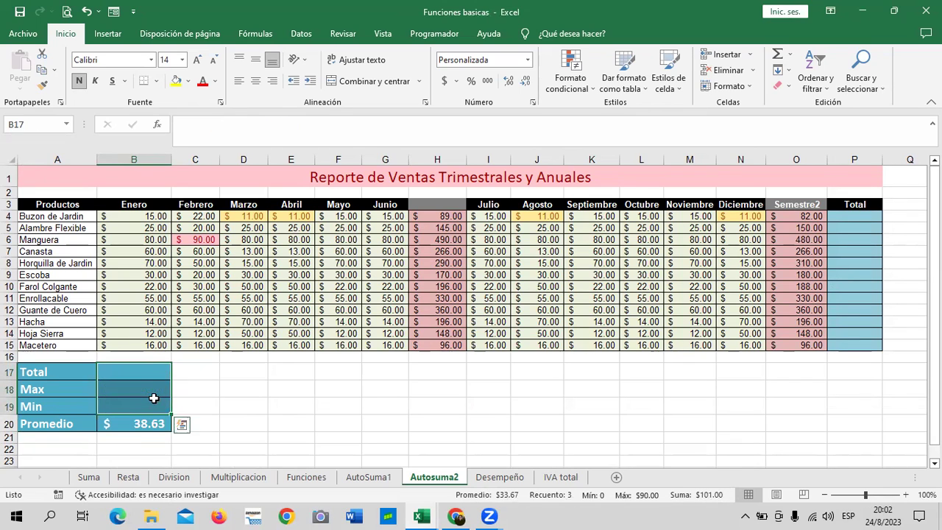
{"action": "left_click", "coordinate": [124, 420]}
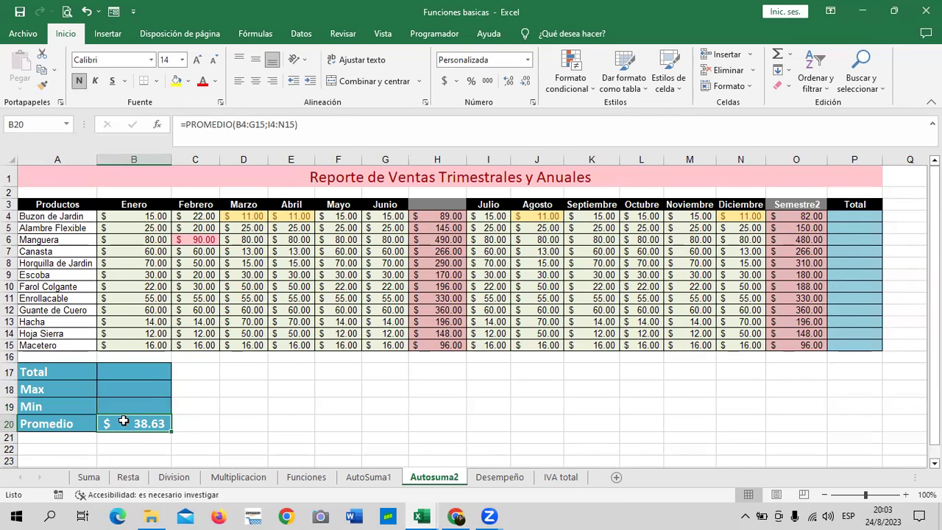
{"action": "key", "text": "Delete"}
Clear the column H totals in H4:H15
{"action": "left_click", "coordinate": [486, 333]}
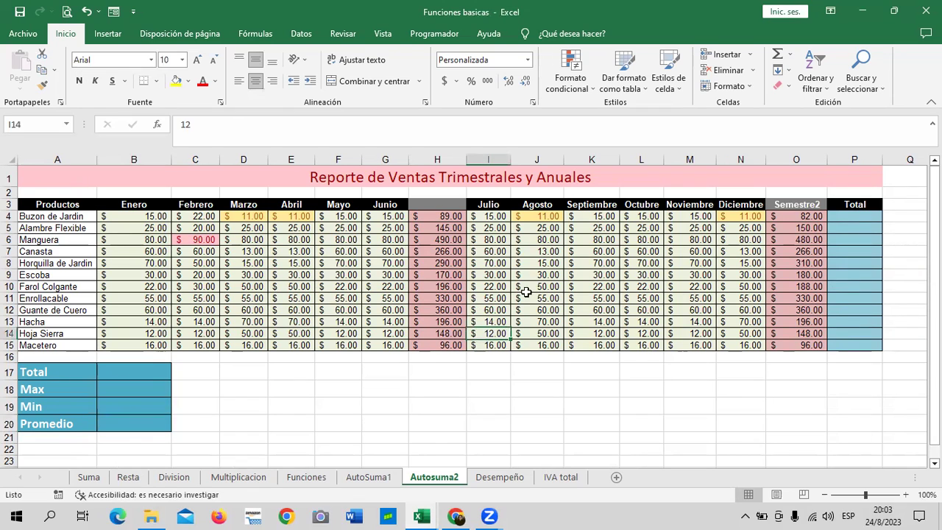
{"action": "left_click", "coordinate": [436, 205]}
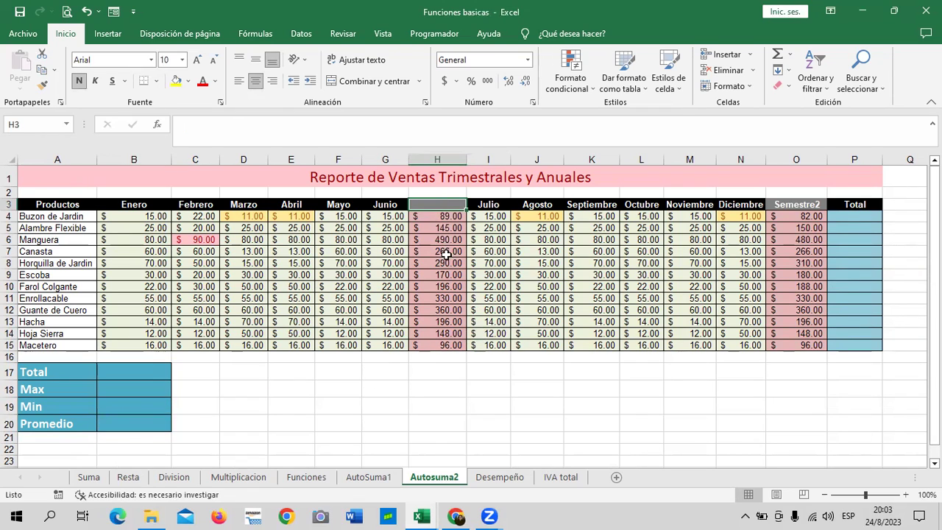
{"action": "left_click_drag", "start_coordinate": [434, 216], "coordinate": [436, 346]}
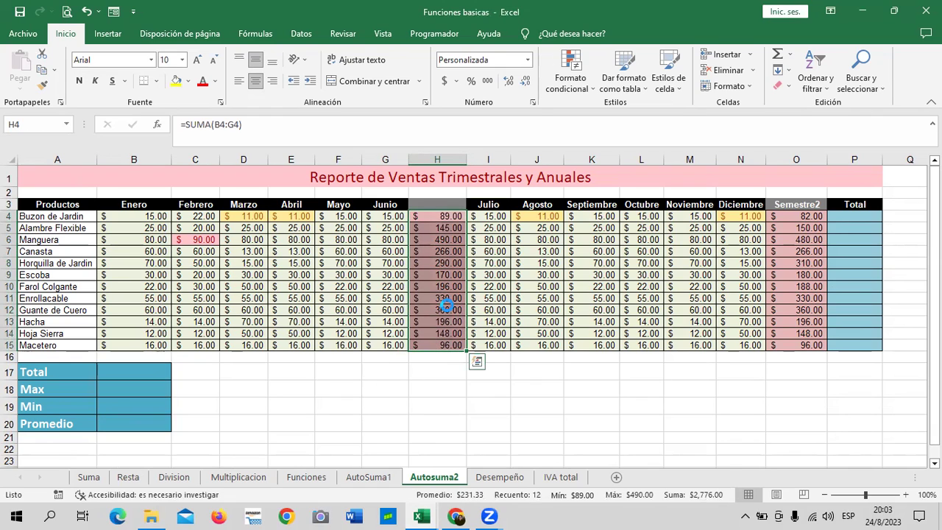
{"action": "key", "text": "Delete"}
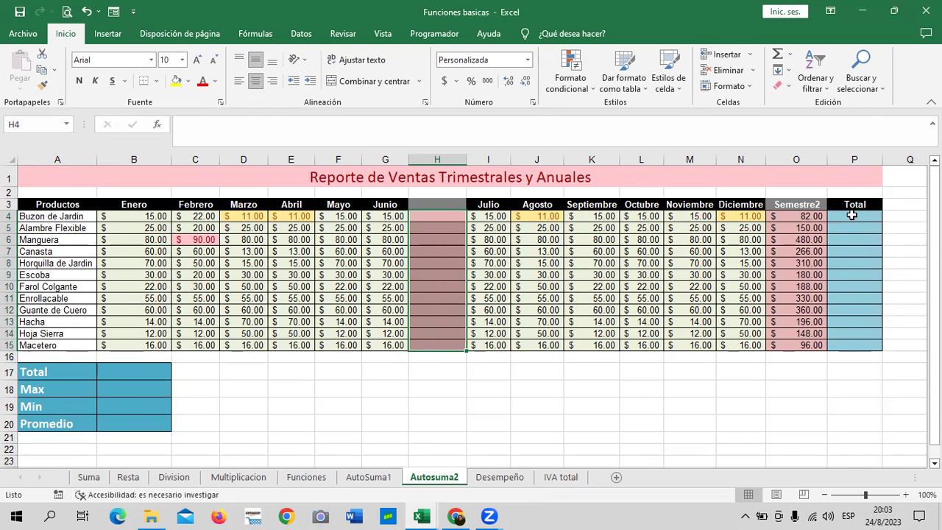
Clear the conditional formatting rules from C4:N15, then go to the Desempeño sheet
{"action": "mouse_move", "coordinate": [188, 215]}
{"action": "left_mouse_down"}
{"action": "mouse_move", "coordinate": [510, 345]}
{"action": "mouse_move", "coordinate": [758, 344]}
{"action": "left_mouse_up"}
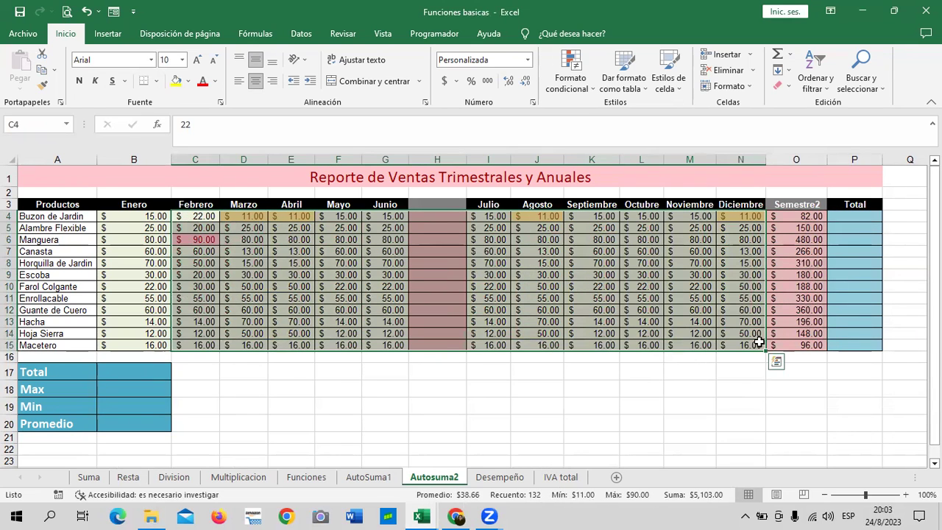
{"action": "left_click", "coordinate": [570, 74]}
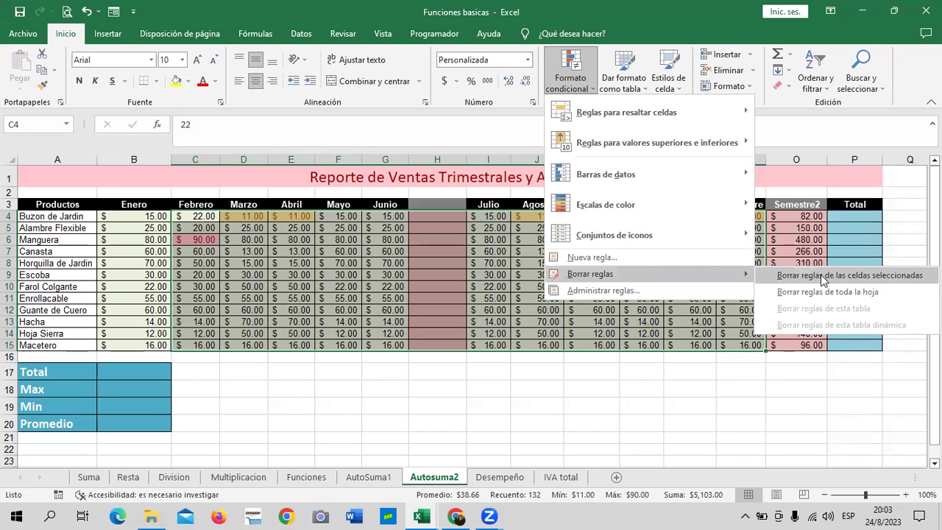
{"action": "mouse_move", "coordinate": [590, 273]}
{"action": "left_click", "coordinate": [820, 274]}
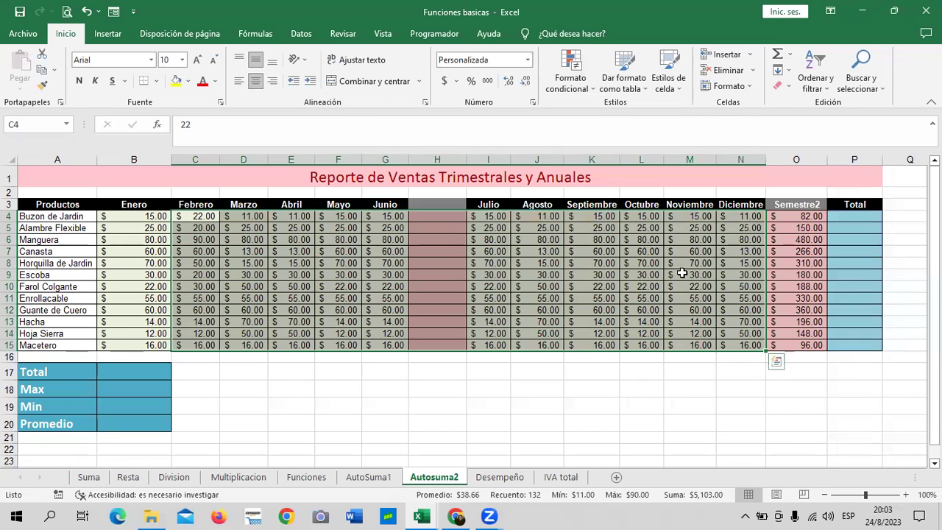
{"action": "left_click", "coordinate": [536, 405]}
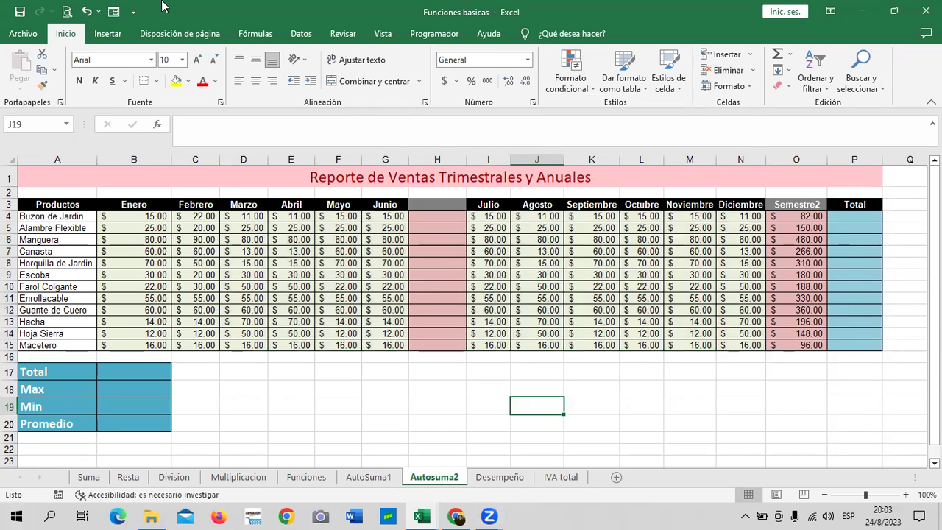
{"action": "left_click", "coordinate": [689, 423]}
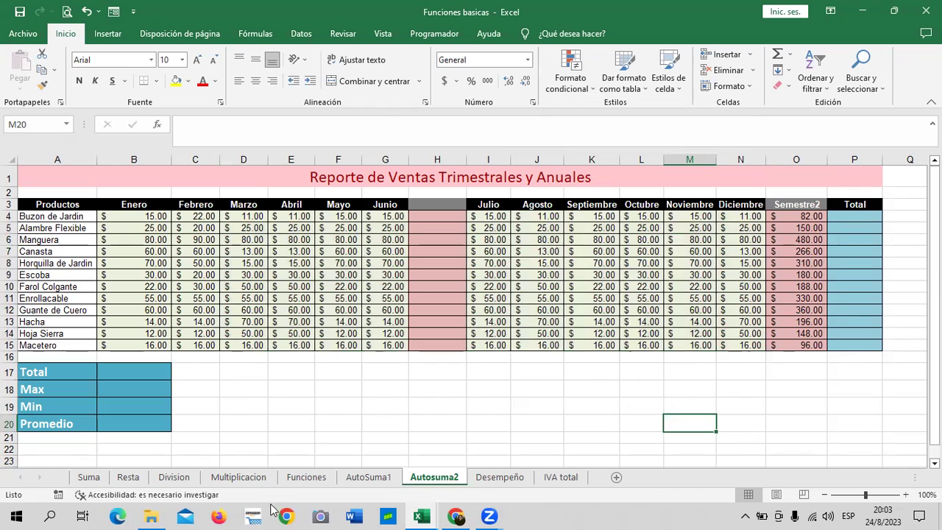
{"action": "left_click", "coordinate": [499, 476]}
{"action": "left_click", "coordinate": [475, 277]}
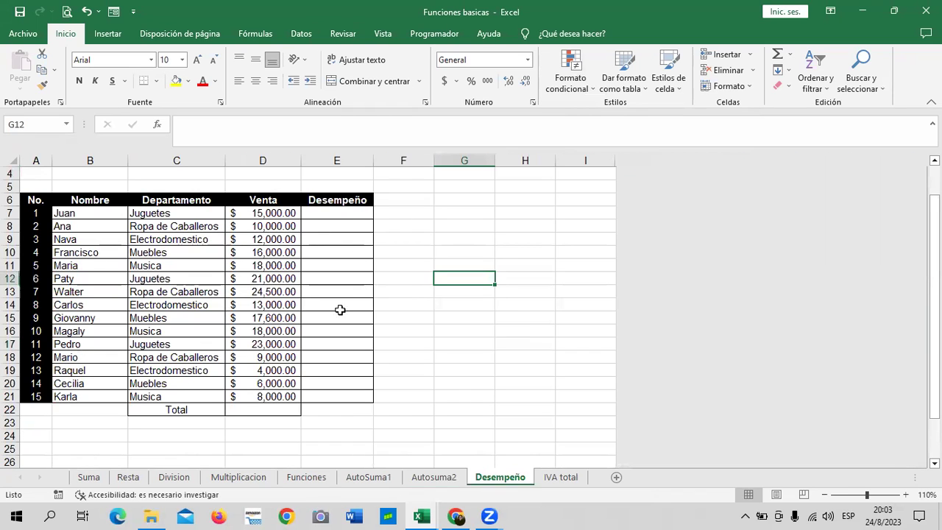
Review the Meta por Vendedor cell E3 and the first Desempeño cell E7
{"action": "scroll", "coordinate": [338, 309], "scroll_direction": "up", "scroll_amount": 1}
{"action": "left_click", "coordinate": [335, 211]}
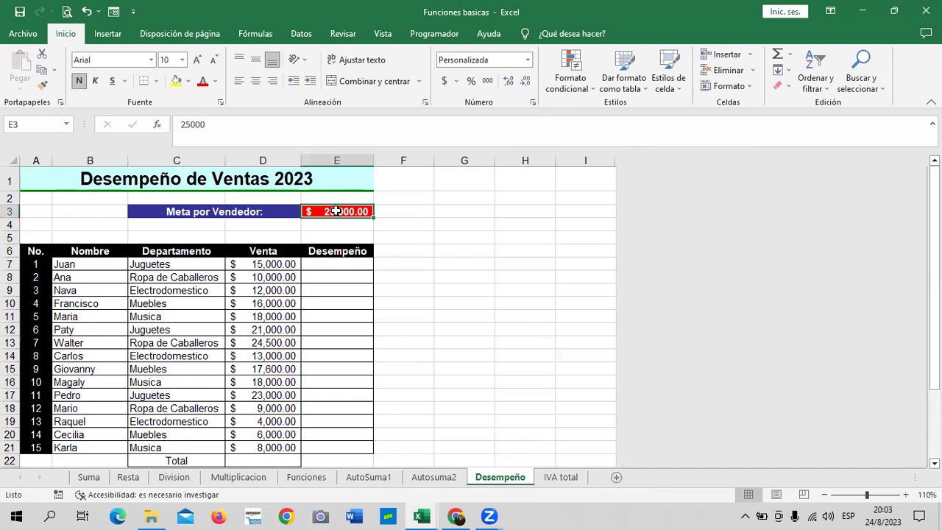
{"action": "left_click", "coordinate": [333, 267]}
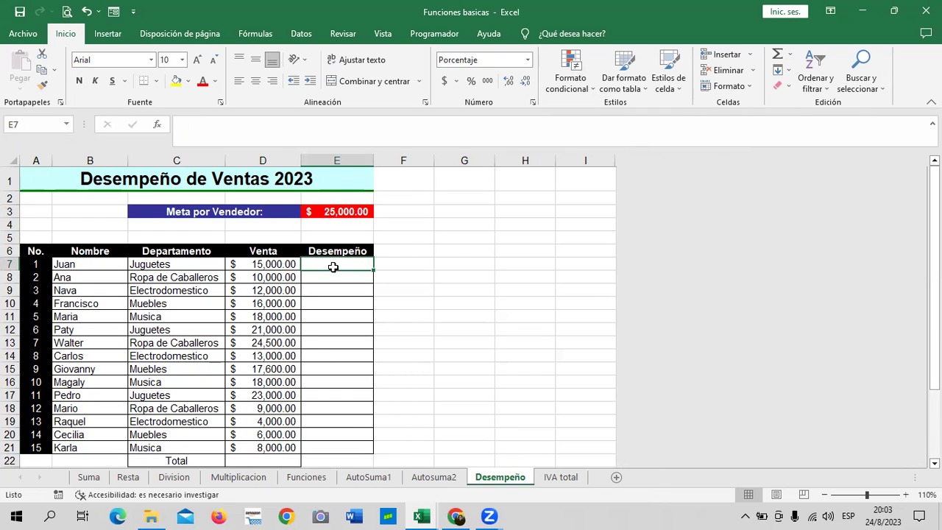
{"action": "scroll", "coordinate": [330, 214], "scroll_direction": "down", "scroll_amount": 2}
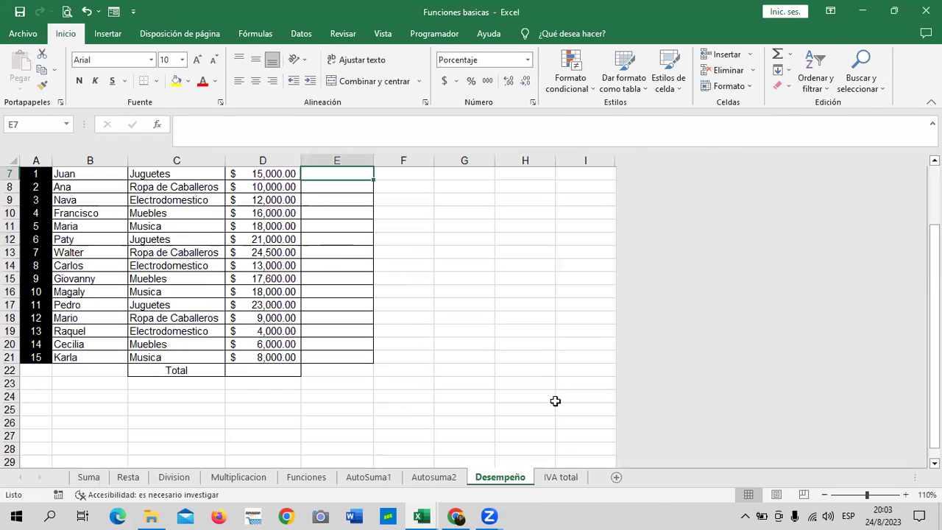
On the IVA total sheet, check the Pedido, Devolución, net order, price, Precio con IVA and Total cells
{"action": "left_click", "coordinate": [560, 477]}
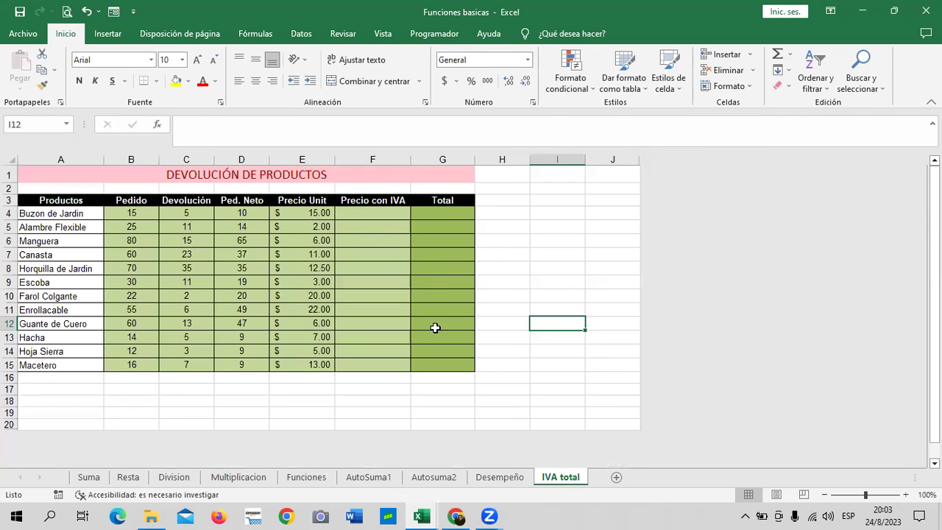
{"action": "left_click", "coordinate": [131, 199]}
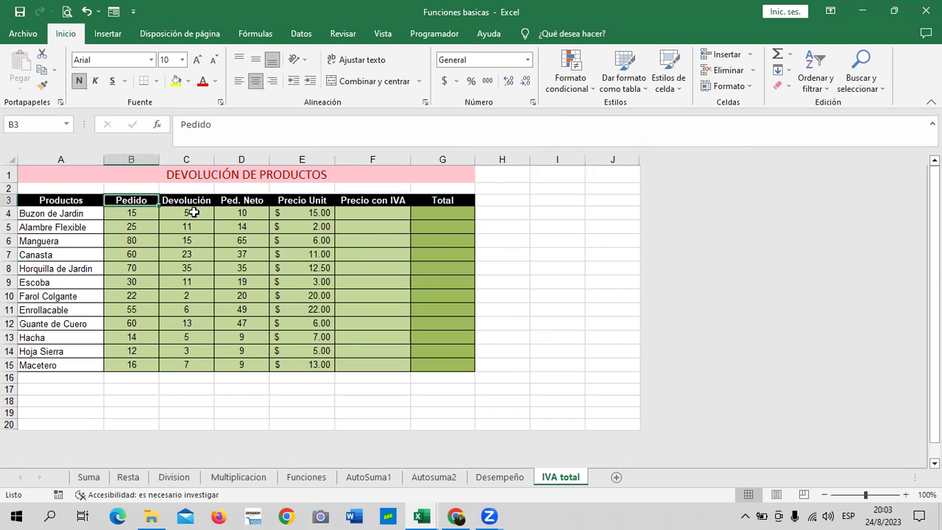
{"action": "left_click", "coordinate": [193, 203]}
{"action": "left_click", "coordinate": [246, 214]}
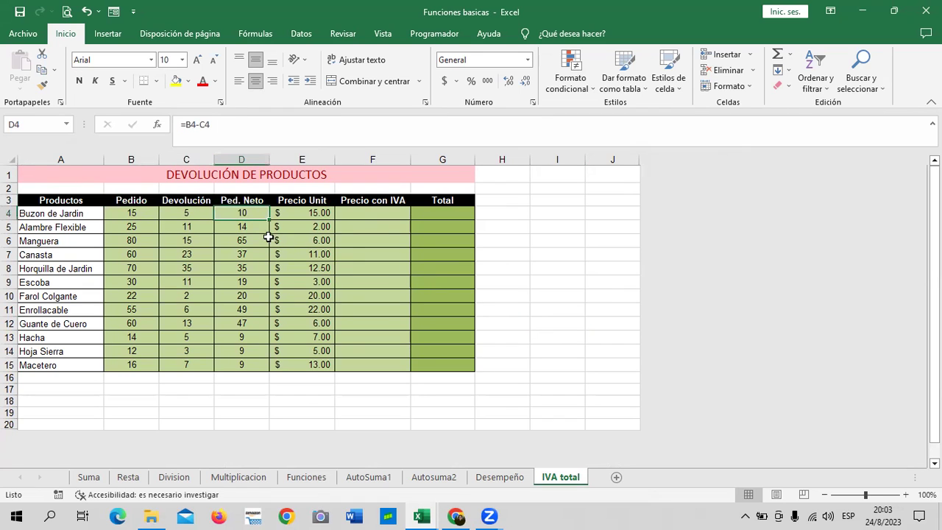
{"action": "left_click", "coordinate": [303, 212]}
{"action": "left_click", "coordinate": [378, 213]}
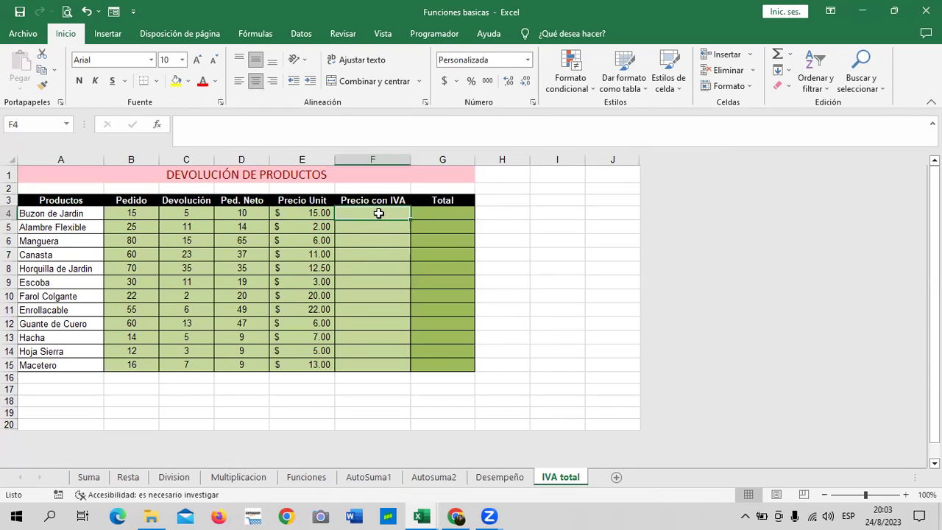
{"action": "left_click", "coordinate": [451, 209]}
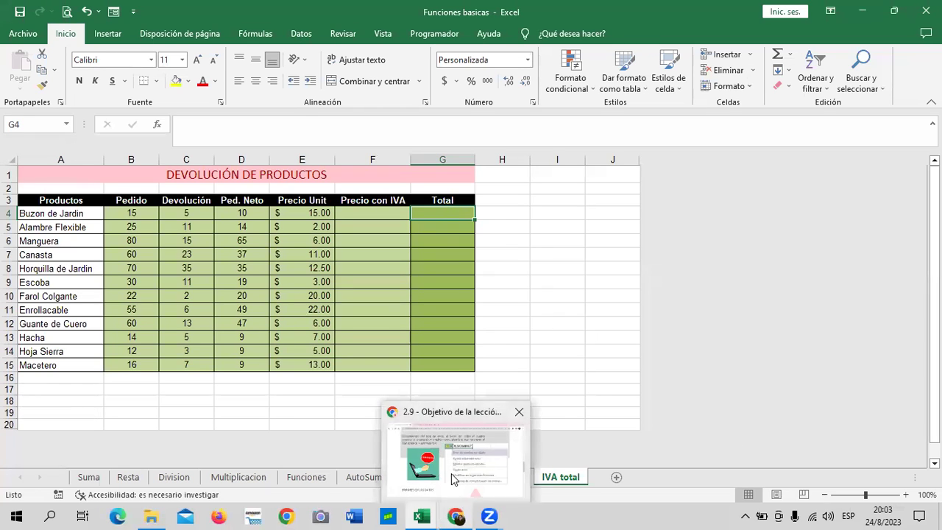
Return to the Chrome lesson 2.9 page and scroll up to its top
{"action": "mouse_move", "coordinate": [455, 516]}
{"action": "left_click", "coordinate": [508, 412]}
{"action": "scroll", "coordinate": [548, 371], "scroll_direction": "up", "scroll_amount": 5}
{"action": "scroll", "coordinate": [549, 372], "scroll_direction": "up", "scroll_amount": 5}
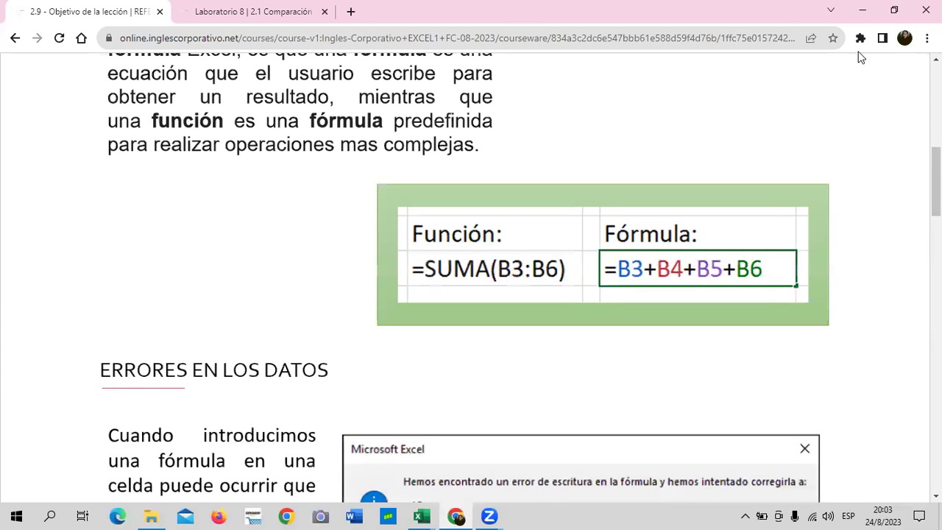
{"action": "scroll", "coordinate": [590, 240], "scroll_direction": "up", "scroll_amount": 5}
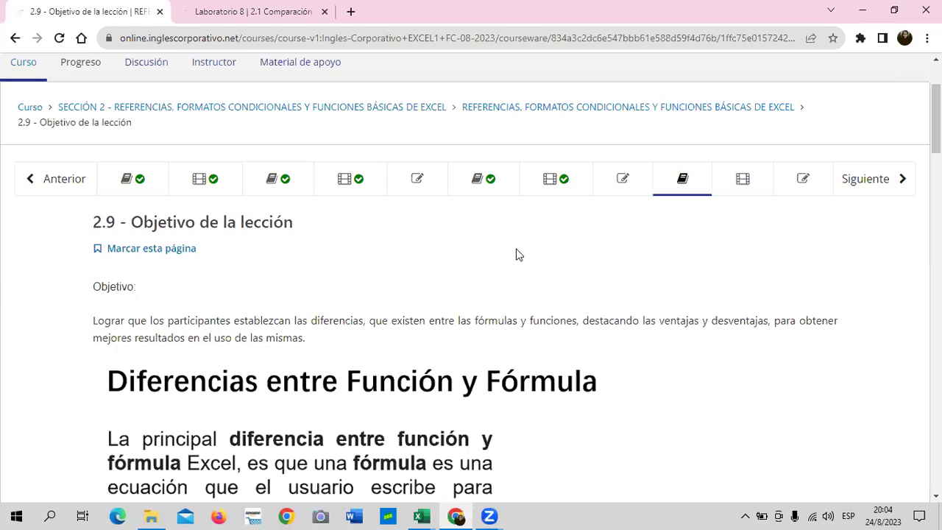
Scroll down to the table contrasting =SUMA(B3:B6) with =B3+B4+B5+B6
{"action": "scroll", "coordinate": [516, 254], "scroll_direction": "down", "scroll_amount": 1}
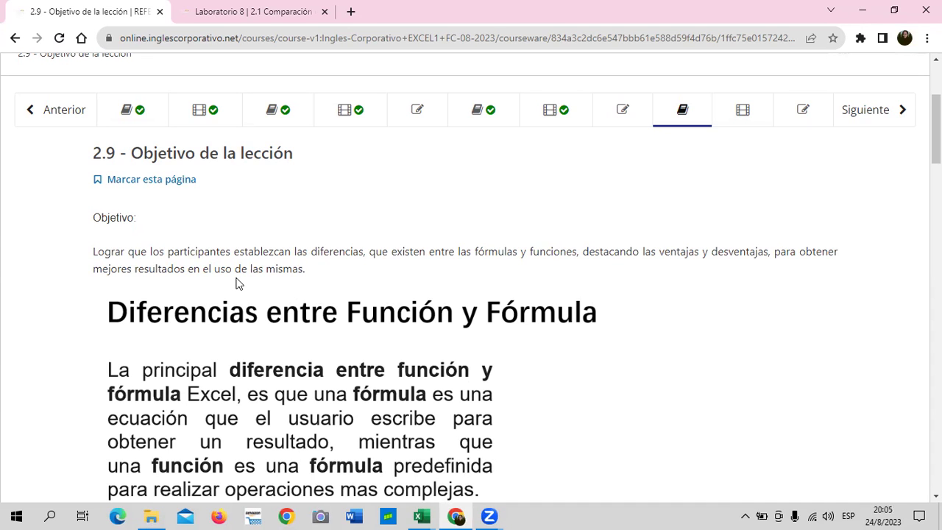
{"action": "scroll", "coordinate": [265, 284], "scroll_direction": "down", "scroll_amount": 2}
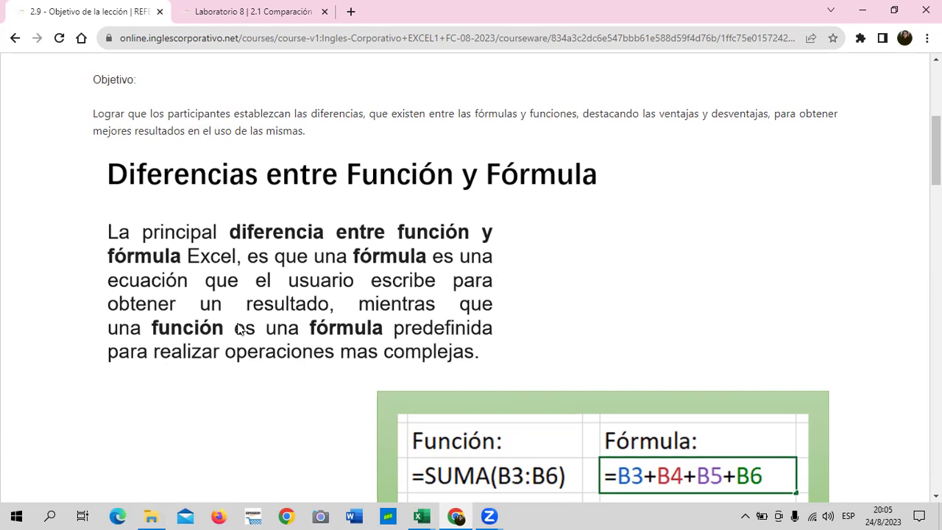
{"action": "scroll", "coordinate": [236, 327], "scroll_direction": "down", "scroll_amount": 2}
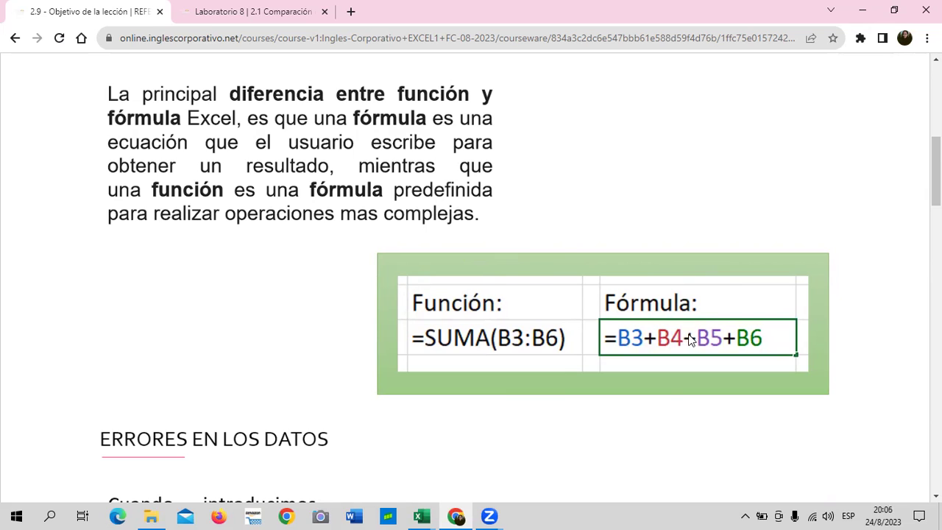
Scroll through the error examples back to ERRORES EN LOS DATOS with Excel's =A3 correction prompt
{"action": "scroll", "coordinate": [301, 353], "scroll_direction": "down", "scroll_amount": 2}
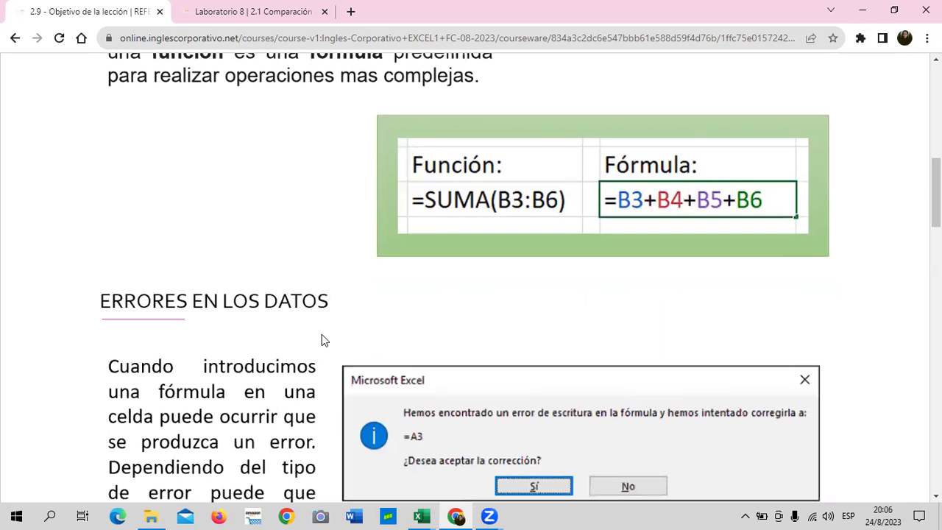
{"action": "scroll", "coordinate": [321, 334], "scroll_direction": "down", "scroll_amount": 1}
{"action": "scroll", "coordinate": [321, 334], "scroll_direction": "down", "scroll_amount": 3}
{"action": "scroll", "coordinate": [322, 334], "scroll_direction": "down", "scroll_amount": 5}
{"action": "scroll", "coordinate": [321, 334], "scroll_direction": "down", "scroll_amount": 3}
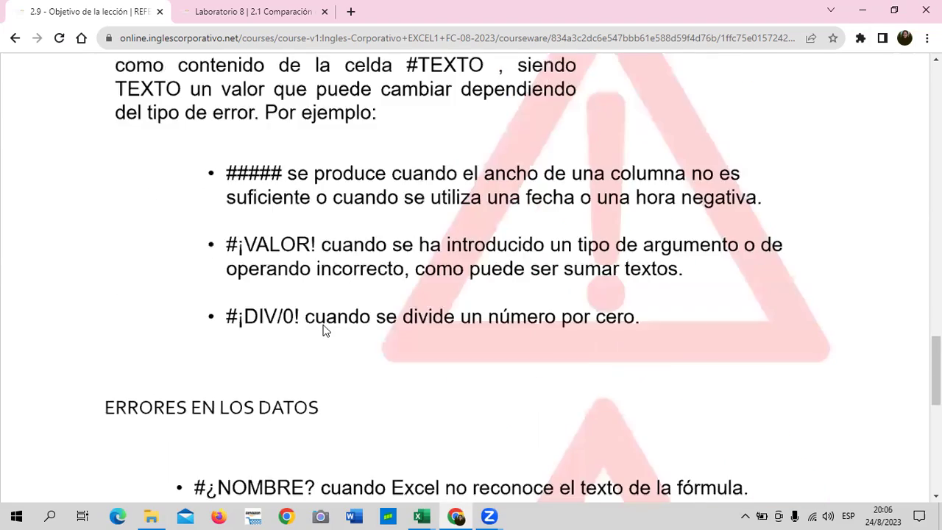
{"action": "scroll", "coordinate": [323, 331], "scroll_direction": "down", "scroll_amount": 3}
{"action": "scroll", "coordinate": [324, 331], "scroll_direction": "up", "scroll_amount": 1}
{"action": "scroll", "coordinate": [323, 331], "scroll_direction": "up", "scroll_amount": 5}
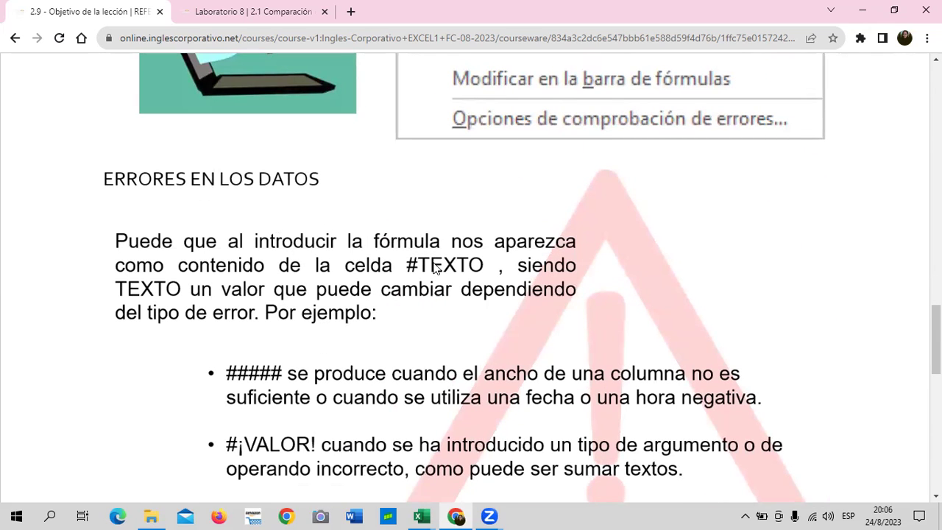
{"action": "scroll", "coordinate": [432, 265], "scroll_direction": "up", "scroll_amount": 3}
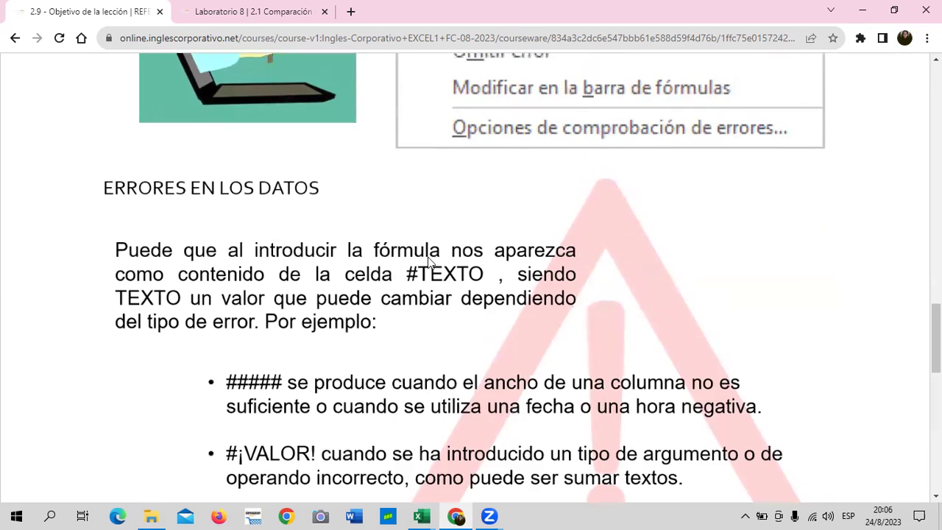
{"action": "scroll", "coordinate": [429, 256], "scroll_direction": "up", "scroll_amount": 2}
{"action": "scroll", "coordinate": [429, 253], "scroll_direction": "up", "scroll_amount": 1}
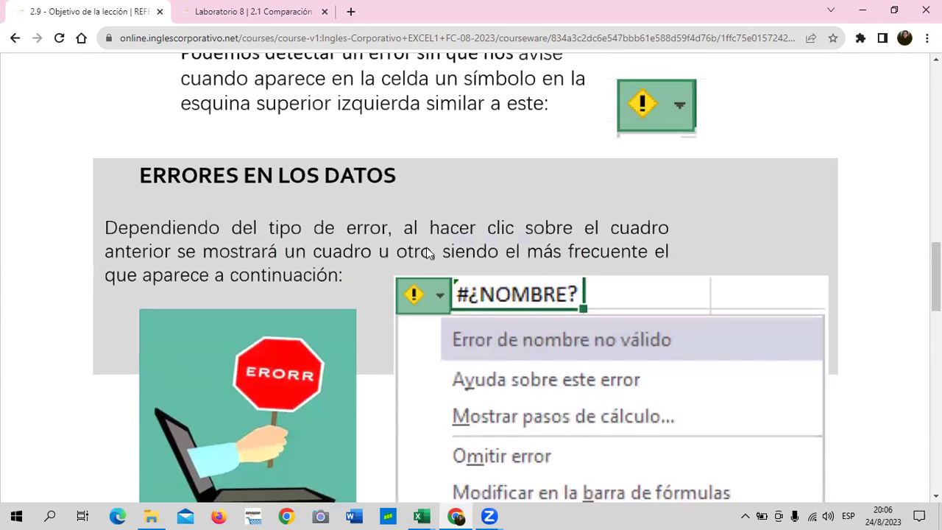
{"action": "scroll", "coordinate": [429, 252], "scroll_direction": "up", "scroll_amount": 2}
{"action": "scroll", "coordinate": [429, 250], "scroll_direction": "up", "scroll_amount": 3}
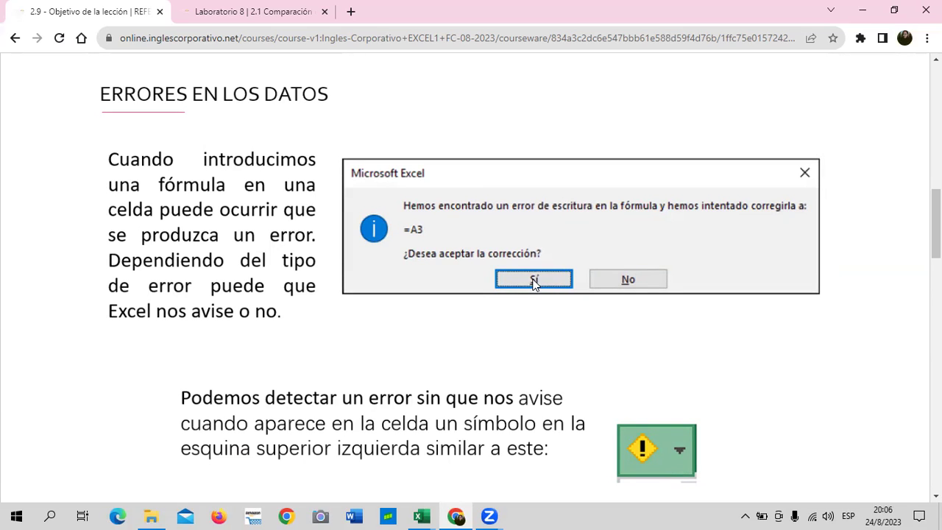
Scroll past the #¿NOMBRE? image to the #TEXTO errors paragraph with ##### and #¡VALOR! examples
{"action": "scroll", "coordinate": [484, 263], "scroll_direction": "down", "scroll_amount": 1}
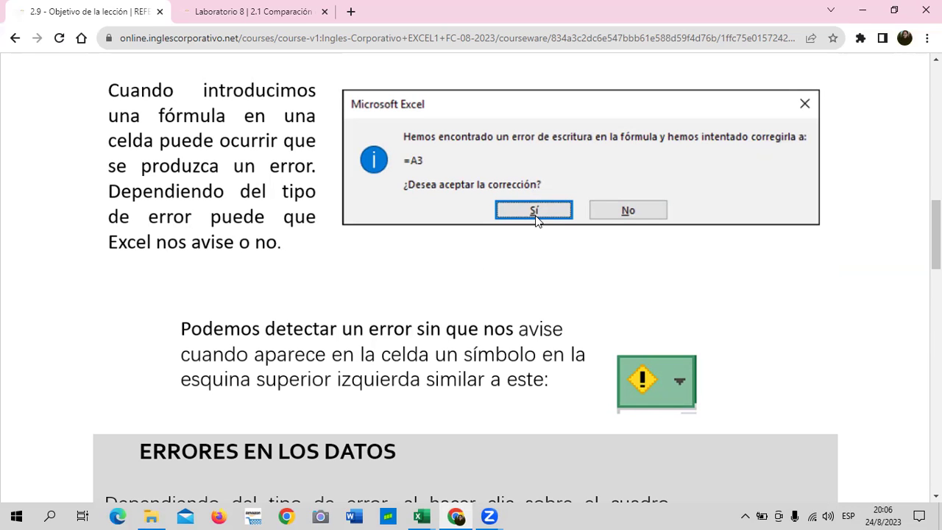
{"action": "scroll", "coordinate": [535, 217], "scroll_direction": "down", "scroll_amount": 1}
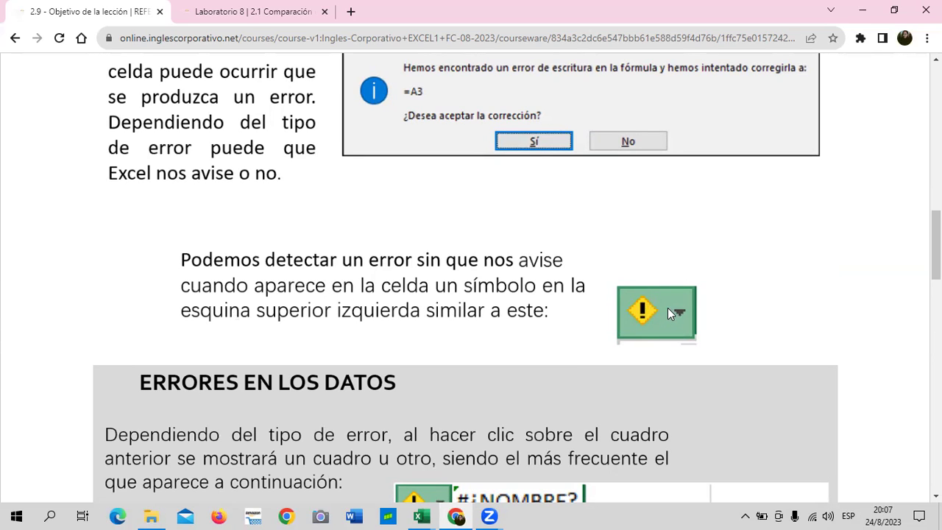
{"action": "scroll", "coordinate": [675, 314], "scroll_direction": "down", "scroll_amount": 2}
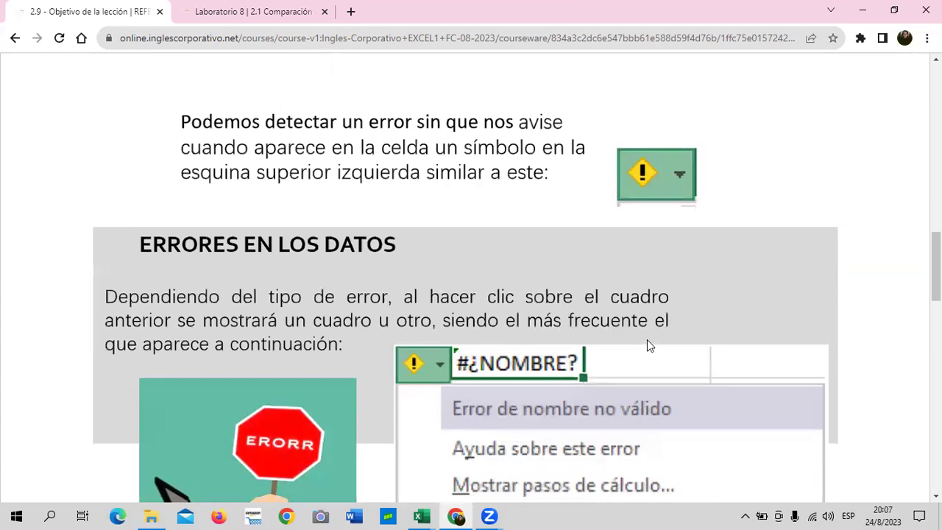
{"action": "scroll", "coordinate": [647, 341], "scroll_direction": "down", "scroll_amount": 2}
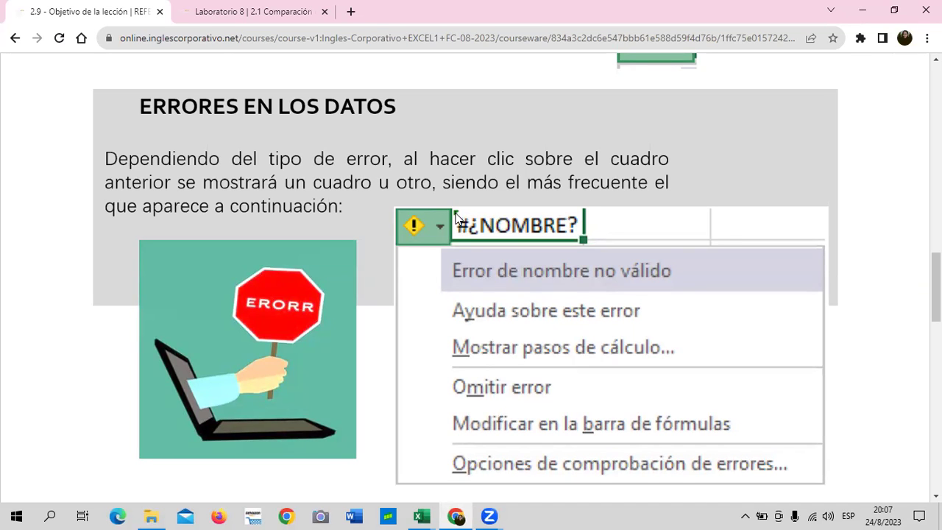
{"action": "scroll", "coordinate": [456, 220], "scroll_direction": "down", "scroll_amount": 2}
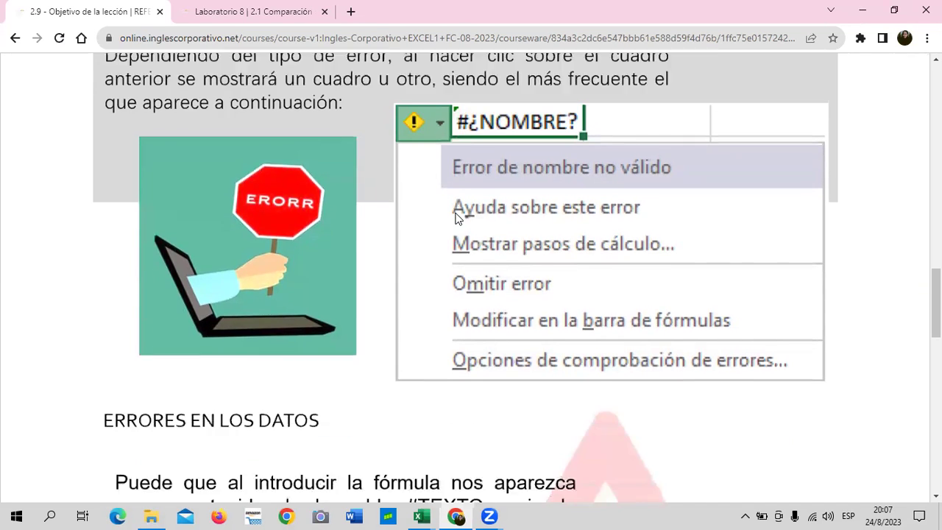
{"action": "scroll", "coordinate": [454, 219], "scroll_direction": "down", "scroll_amount": 3}
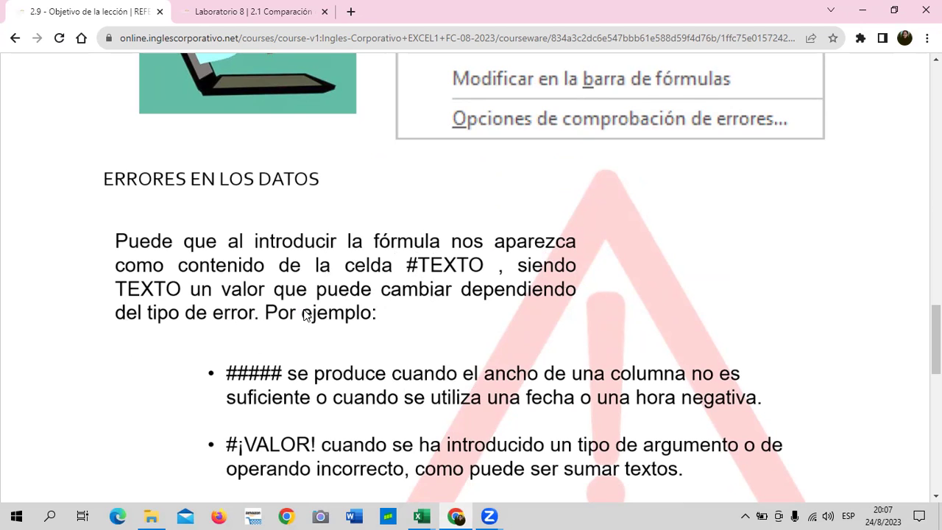
{"action": "scroll", "coordinate": [302, 314], "scroll_direction": "down", "scroll_amount": 1}
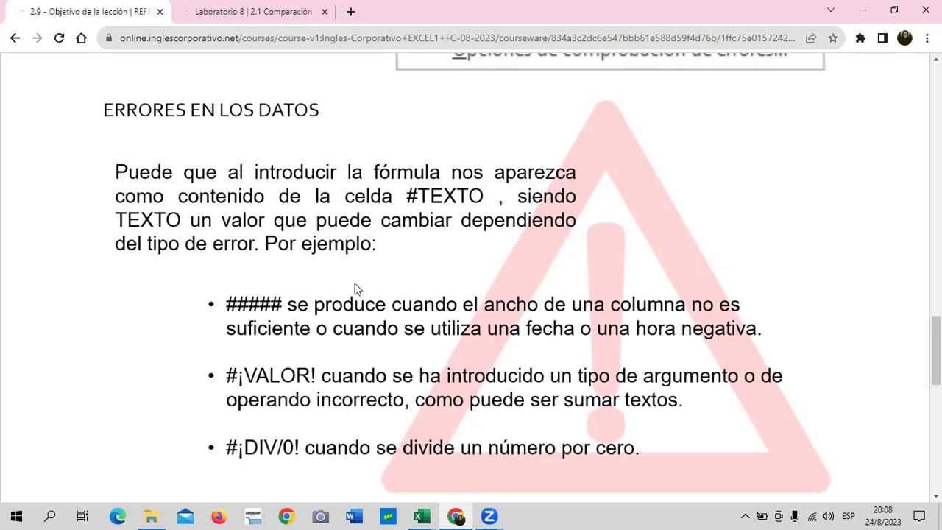
{"action": "scroll", "coordinate": [357, 290], "scroll_direction": "down", "scroll_amount": 1}
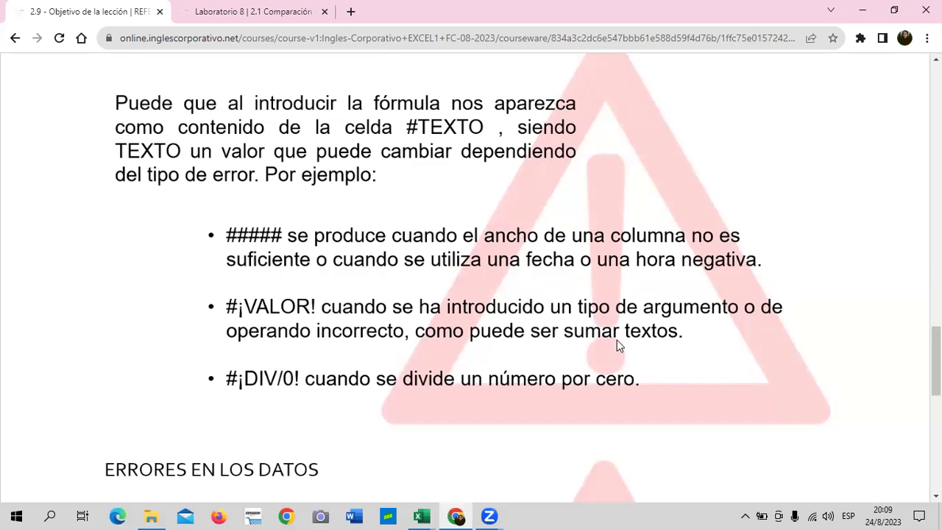
{"action": "scroll", "coordinate": [650, 334], "scroll_direction": "down", "scroll_amount": 1}
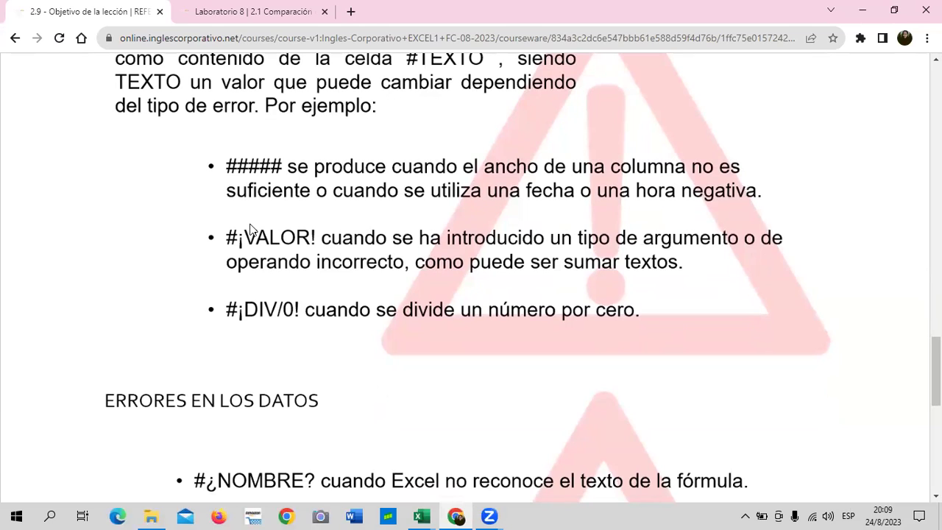
{"action": "scroll", "coordinate": [250, 229], "scroll_direction": "up", "scroll_amount": 1}
{"action": "scroll", "coordinate": [317, 246], "scroll_direction": "up", "scroll_amount": 8}
{"action": "scroll", "coordinate": [317, 245], "scroll_direction": "up", "scroll_amount": 6}
{"action": "scroll", "coordinate": [317, 243], "scroll_direction": "up", "scroll_amount": 4}
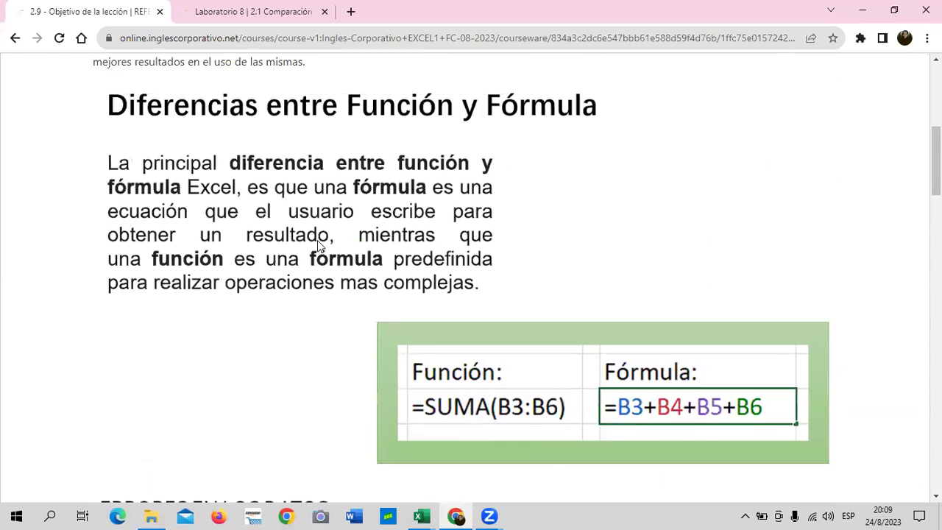
{"action": "scroll", "coordinate": [317, 242], "scroll_direction": "down", "scroll_amount": 3}
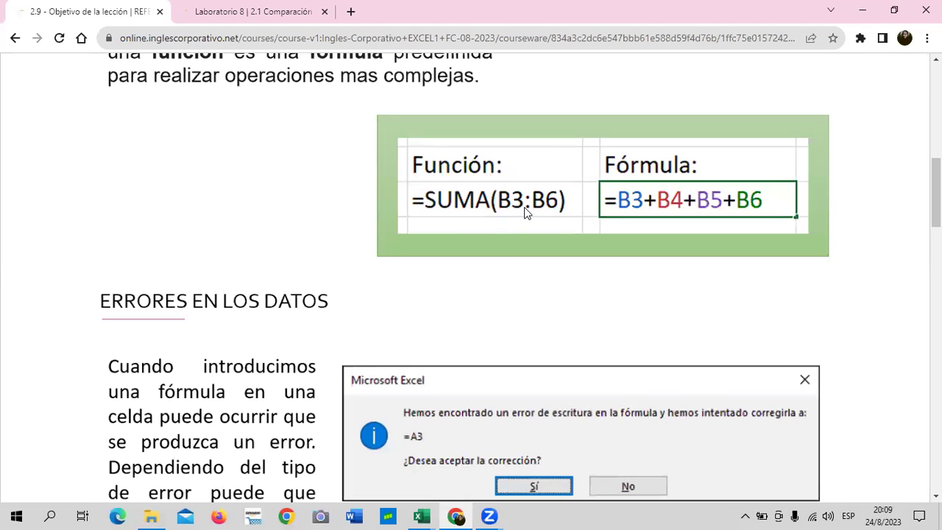
{"action": "scroll", "coordinate": [508, 214], "scroll_direction": "down", "scroll_amount": 4}
{"action": "scroll", "coordinate": [494, 221], "scroll_direction": "down", "scroll_amount": 6}
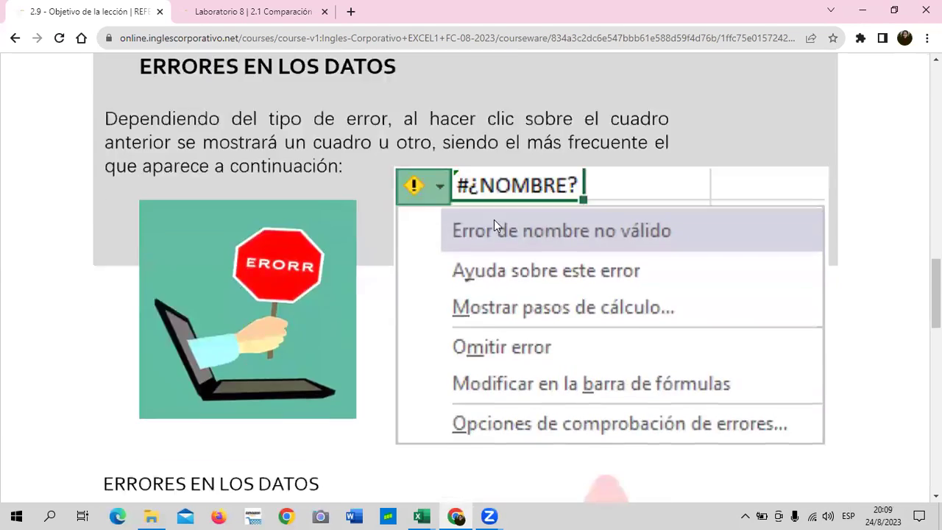
{"action": "scroll", "coordinate": [493, 219], "scroll_direction": "down", "scroll_amount": 5}
{"action": "scroll", "coordinate": [494, 220], "scroll_direction": "down", "scroll_amount": 4}
{"action": "scroll", "coordinate": [441, 236], "scroll_direction": "up", "scroll_amount": 4}
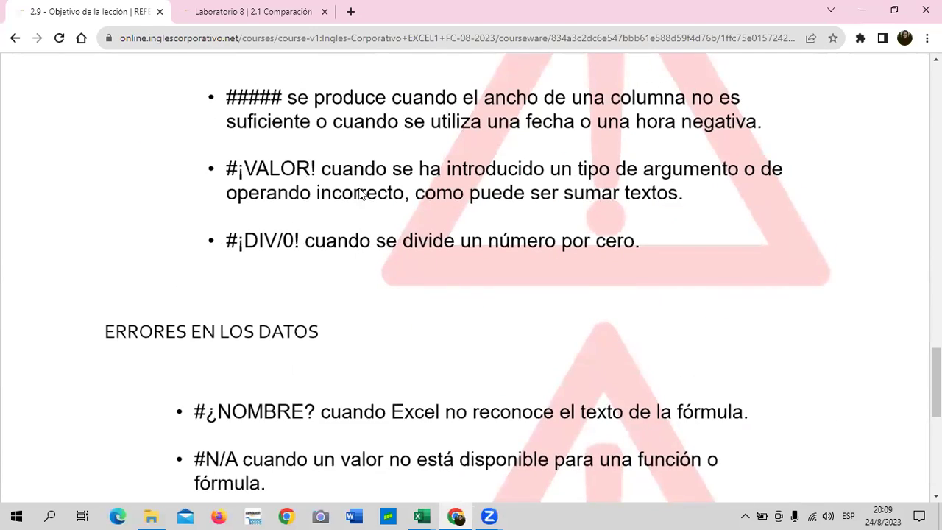
{"action": "scroll", "coordinate": [405, 201], "scroll_direction": "up", "scroll_amount": 5}
{"action": "scroll", "coordinate": [406, 202], "scroll_direction": "up", "scroll_amount": 4}
{"action": "scroll", "coordinate": [524, 110], "scroll_direction": "up", "scroll_amount": 3}
{"action": "scroll", "coordinate": [507, 168], "scroll_direction": "up", "scroll_amount": 1}
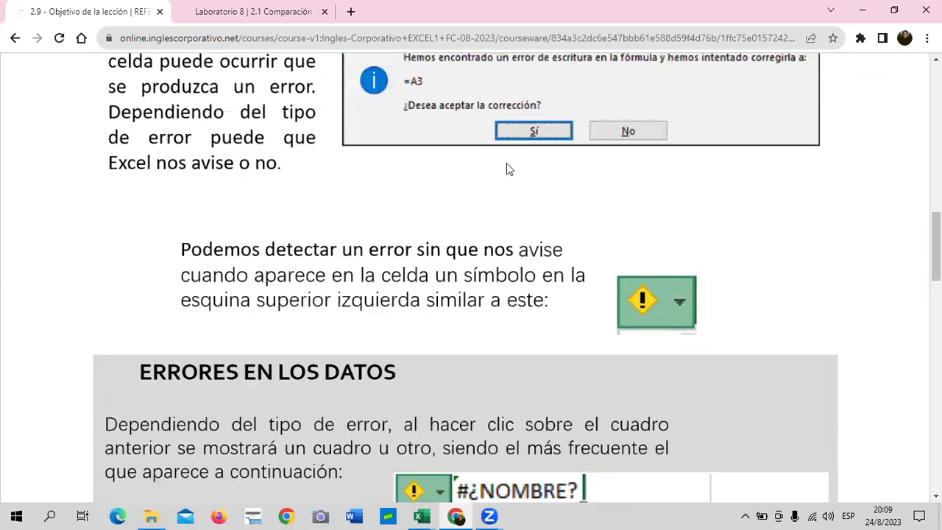
{"action": "scroll", "coordinate": [514, 176], "scroll_direction": "up", "scroll_amount": 1}
{"action": "scroll", "coordinate": [507, 195], "scroll_direction": "up", "scroll_amount": 3}
{"action": "scroll", "coordinate": [495, 203], "scroll_direction": "up", "scroll_amount": 3}
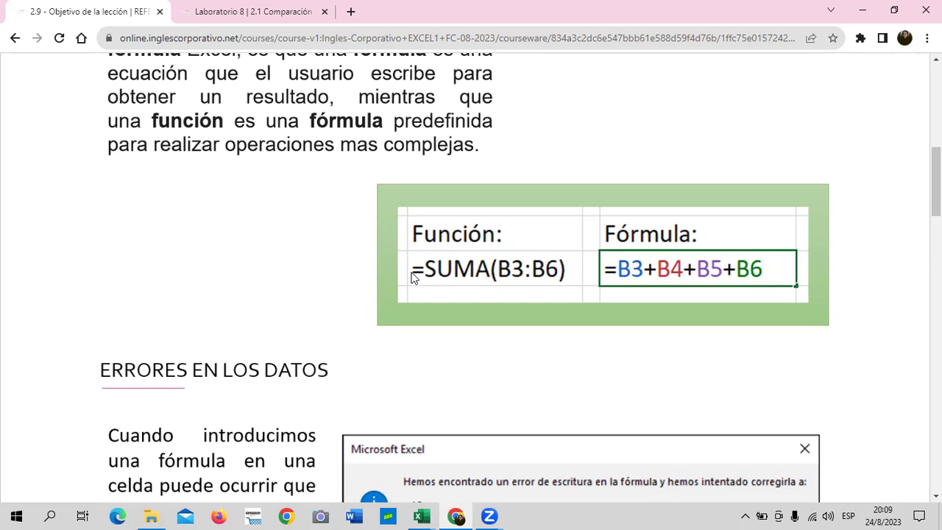
{"action": "scroll", "coordinate": [346, 298], "scroll_direction": "down", "scroll_amount": 2}
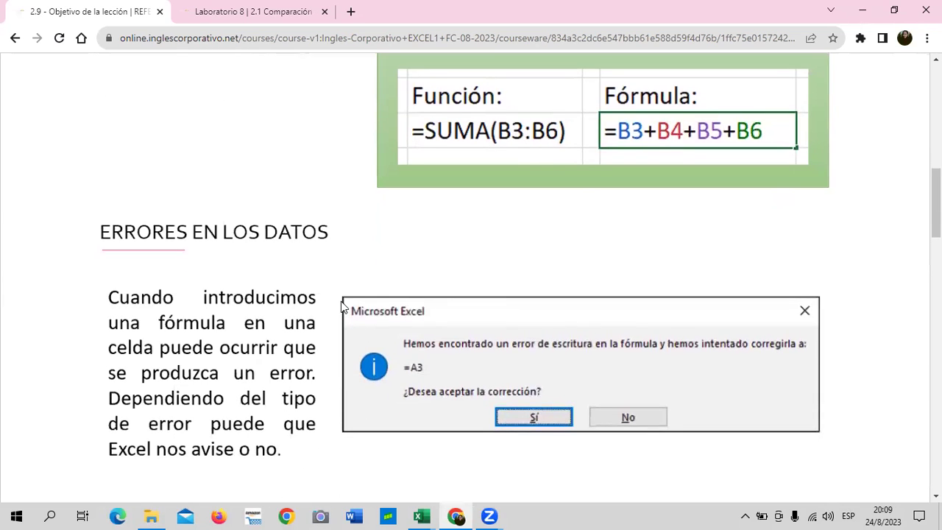
{"action": "scroll", "coordinate": [351, 287], "scroll_direction": "down", "scroll_amount": 4}
{"action": "scroll", "coordinate": [352, 278], "scroll_direction": "down", "scroll_amount": 1}
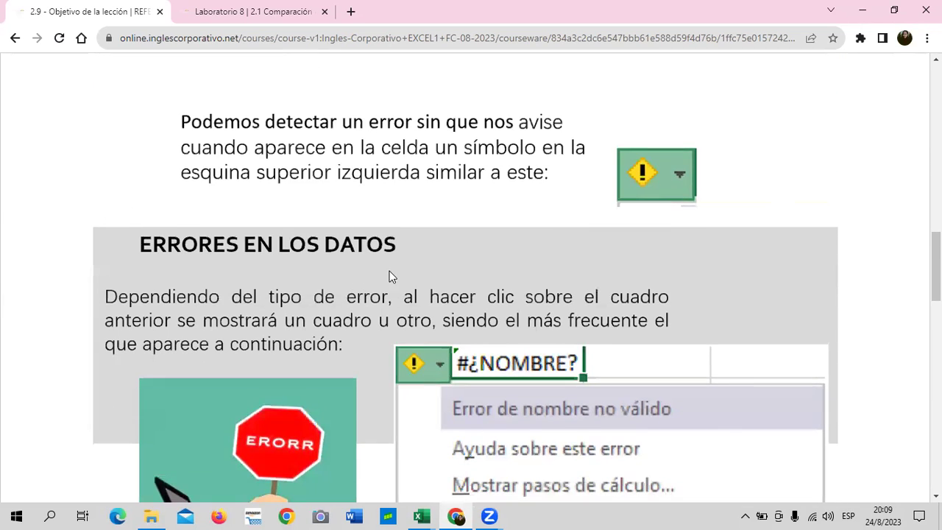
{"action": "scroll", "coordinate": [390, 276], "scroll_direction": "down", "scroll_amount": 2}
{"action": "scroll", "coordinate": [390, 276], "scroll_direction": "down", "scroll_amount": 2}
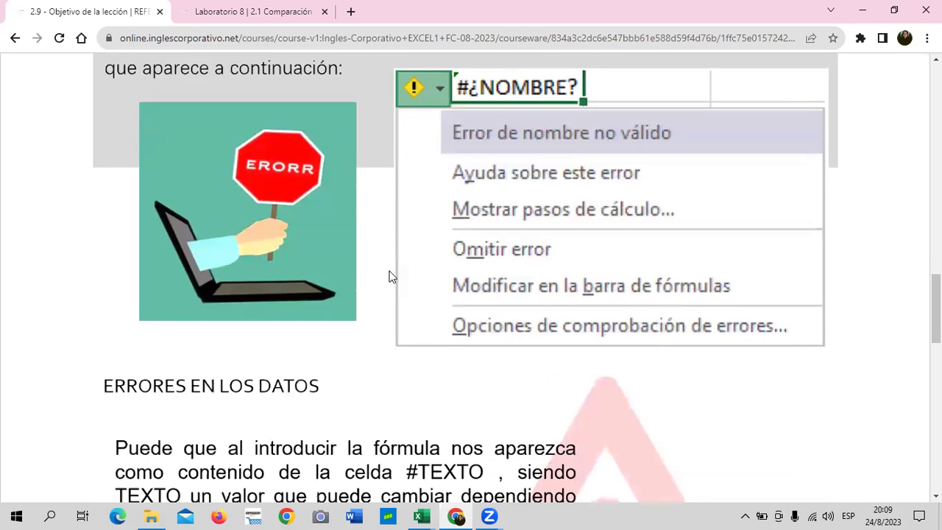
{"action": "scroll", "coordinate": [391, 277], "scroll_direction": "down", "scroll_amount": 2}
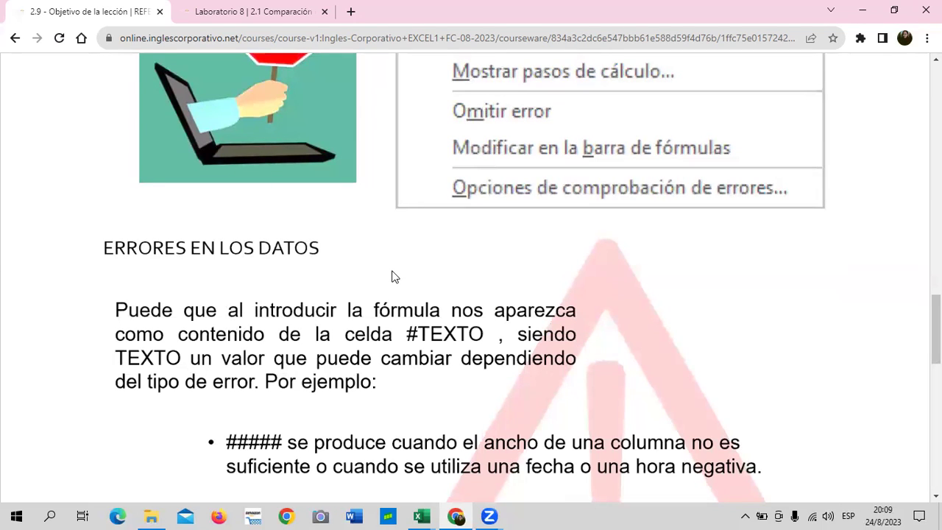
{"action": "scroll", "coordinate": [326, 237], "scroll_direction": "down", "scroll_amount": 2}
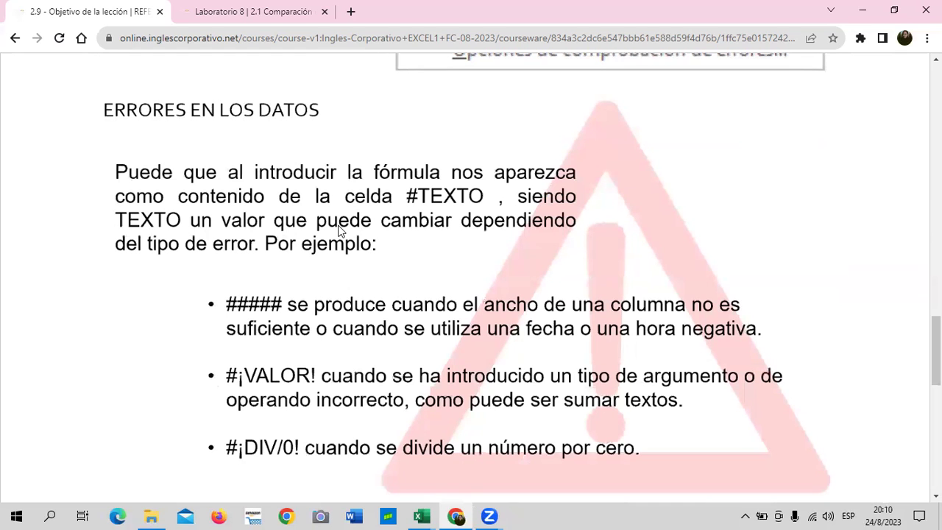
{"action": "scroll", "coordinate": [353, 352], "scroll_direction": "down", "scroll_amount": 1}
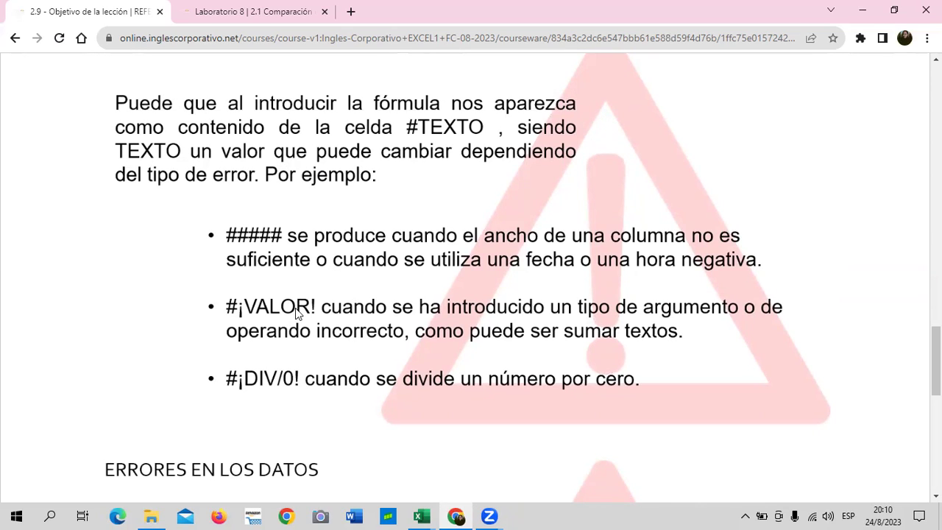
{"action": "scroll", "coordinate": [303, 309], "scroll_direction": "down", "scroll_amount": 1}
{"action": "scroll", "coordinate": [302, 311], "scroll_direction": "down", "scroll_amount": 1}
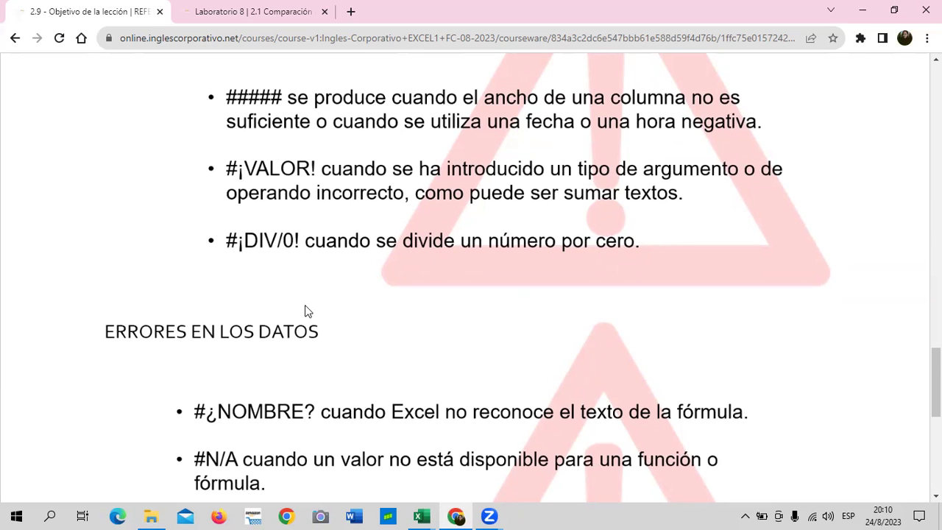
{"action": "scroll", "coordinate": [311, 311], "scroll_direction": "down", "scroll_amount": 2}
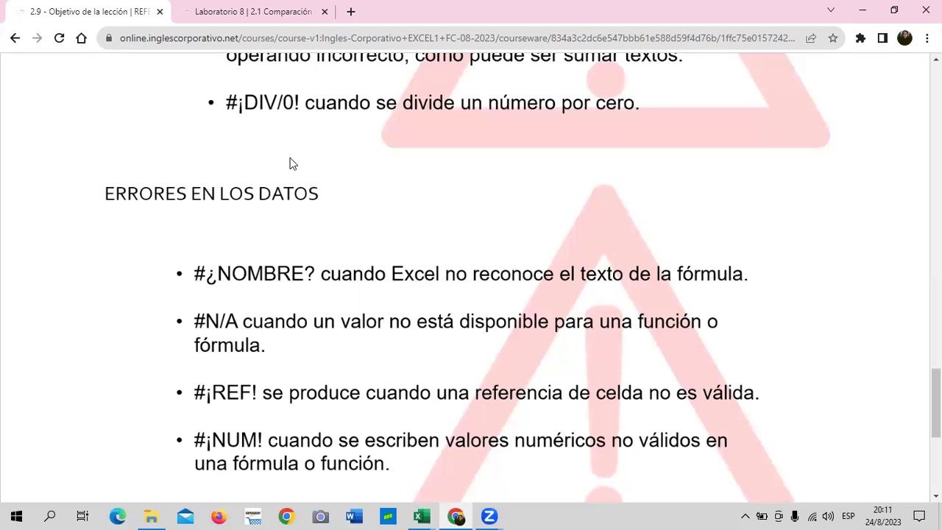
{"action": "scroll", "coordinate": [281, 319], "scroll_direction": "down", "scroll_amount": 2}
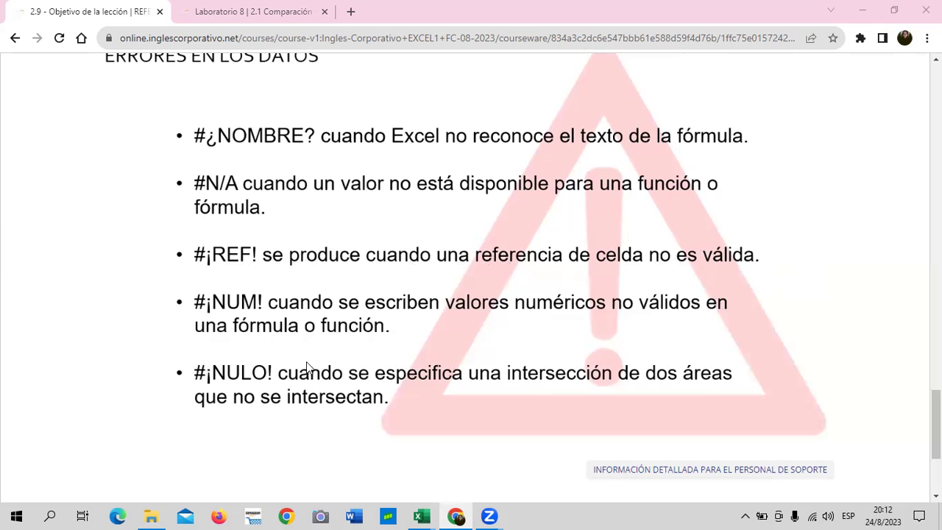
{"action": "scroll", "coordinate": [270, 375], "scroll_direction": "down", "scroll_amount": 1}
{"action": "scroll", "coordinate": [269, 374], "scroll_direction": "down", "scroll_amount": 2}
{"action": "scroll", "coordinate": [270, 374], "scroll_direction": "up", "scroll_amount": 3}
{"action": "scroll", "coordinate": [270, 375], "scroll_direction": "up", "scroll_amount": 2}
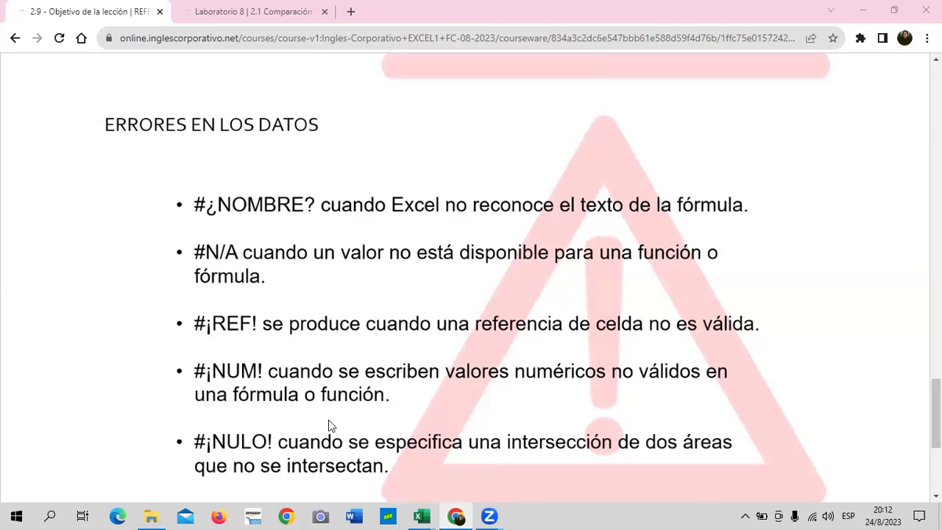
{"action": "scroll", "coordinate": [328, 418], "scroll_direction": "down", "scroll_amount": 1}
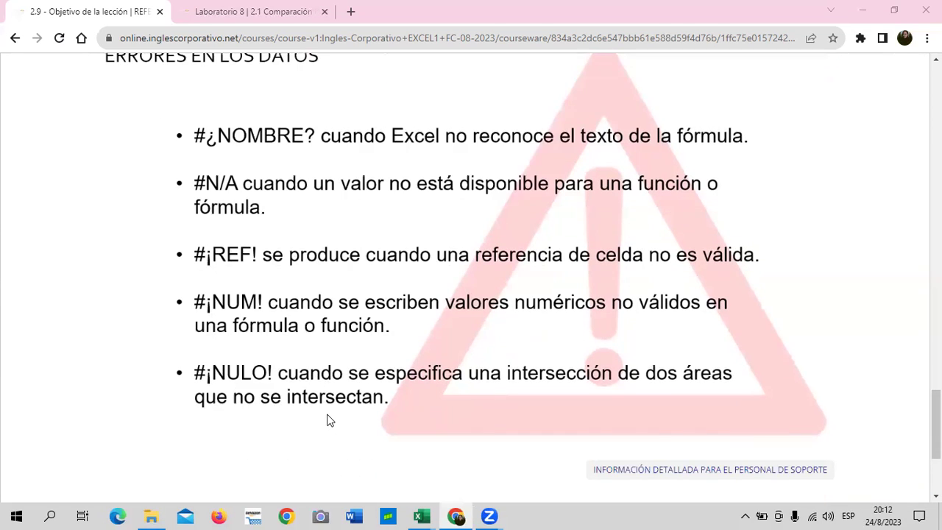
{"action": "scroll", "coordinate": [328, 420], "scroll_direction": "up", "scroll_amount": 3}
{"action": "scroll", "coordinate": [328, 416], "scroll_direction": "up", "scroll_amount": 3}
{"action": "scroll", "coordinate": [328, 415], "scroll_direction": "down", "scroll_amount": 1}
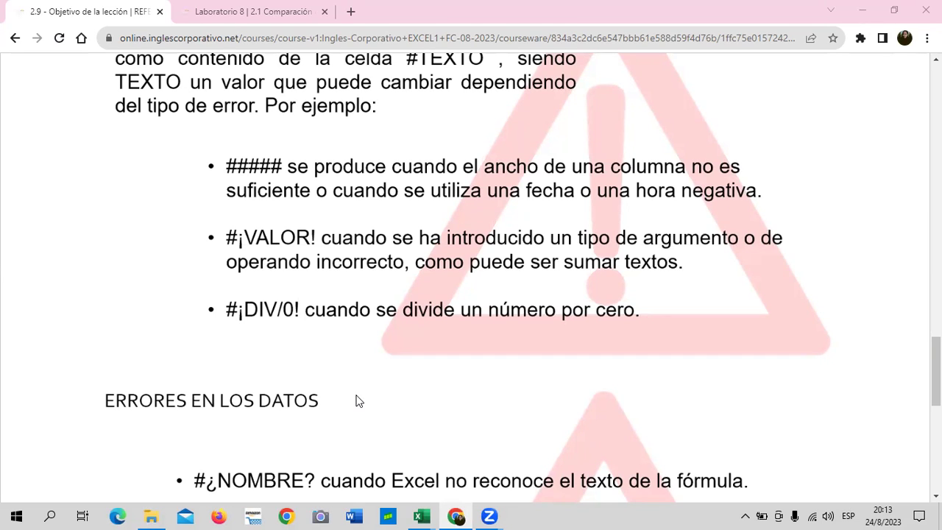
{"action": "scroll", "coordinate": [287, 309], "scroll_direction": "down", "scroll_amount": 2}
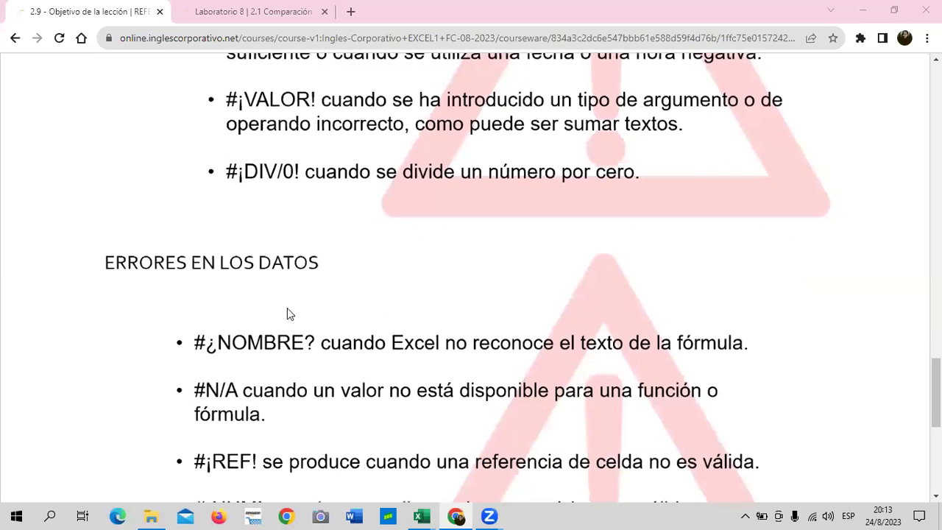
{"action": "scroll", "coordinate": [287, 313], "scroll_direction": "down", "scroll_amount": 1}
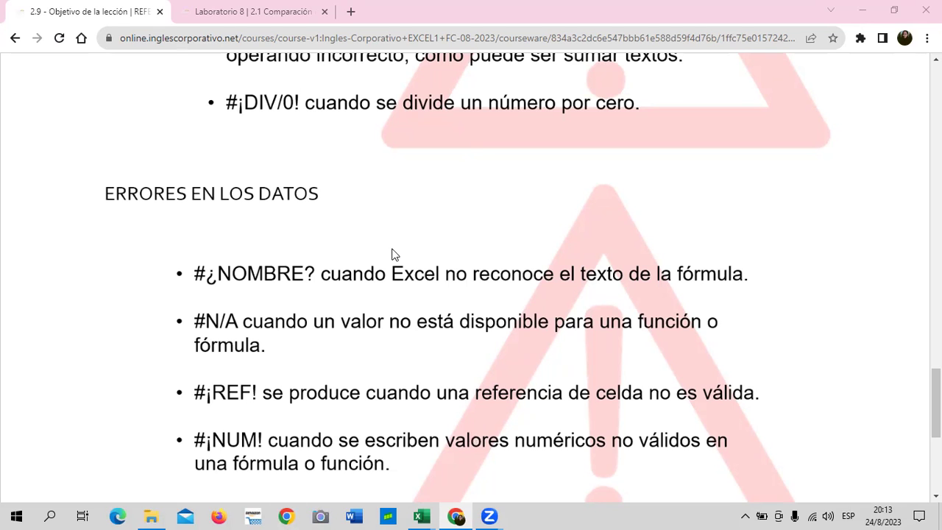
{"action": "scroll", "coordinate": [394, 251], "scroll_direction": "down", "scroll_amount": 3}
Bring the Funciones basicas workbook forward on its Suma sheet at 110% zoom
{"action": "mouse_move", "coordinate": [420, 516]}
{"action": "left_click", "coordinate": [292, 473]}
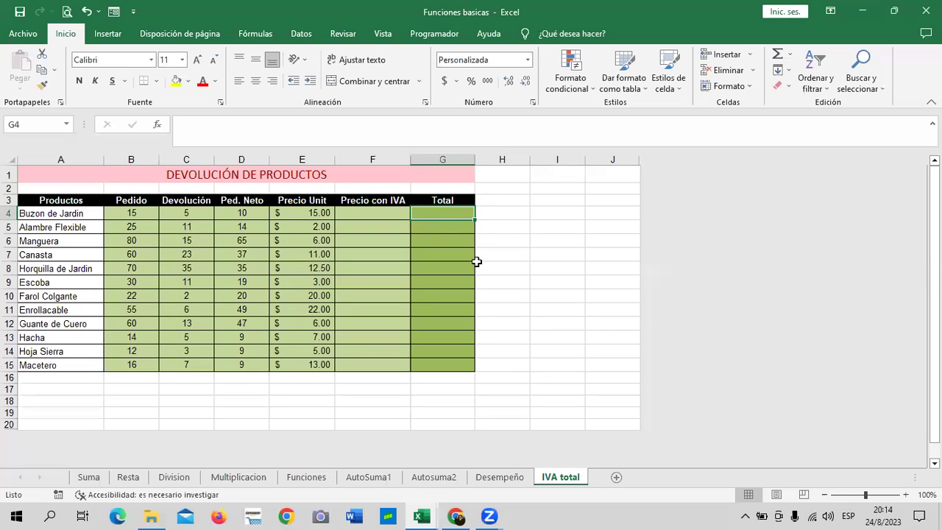
{"action": "left_click", "coordinate": [545, 224]}
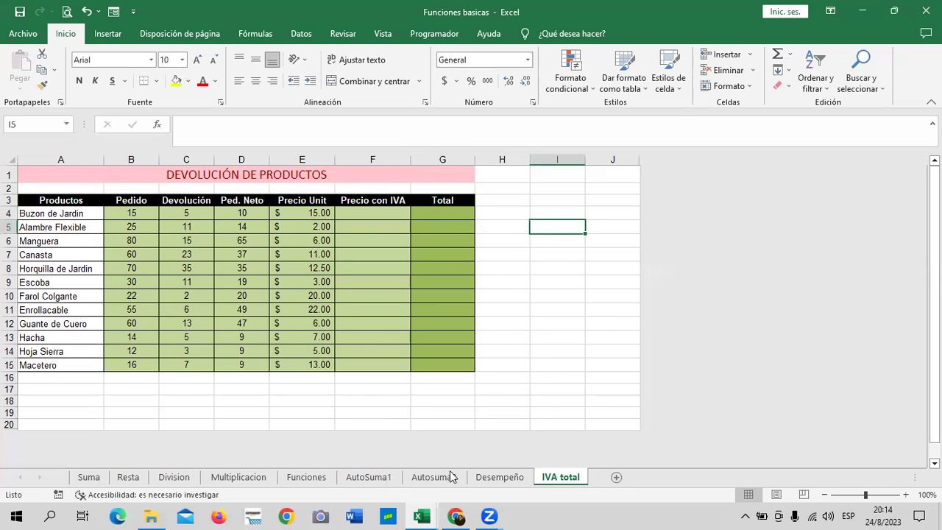
{"action": "left_click", "coordinate": [88, 476]}
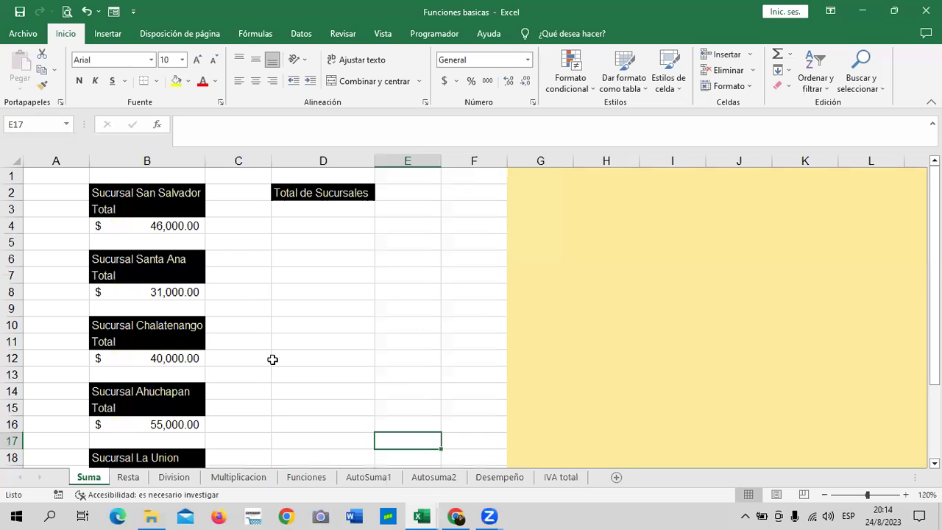
{"action": "left_click", "coordinate": [824, 494]}
{"action": "left_click", "coordinate": [362, 298]}
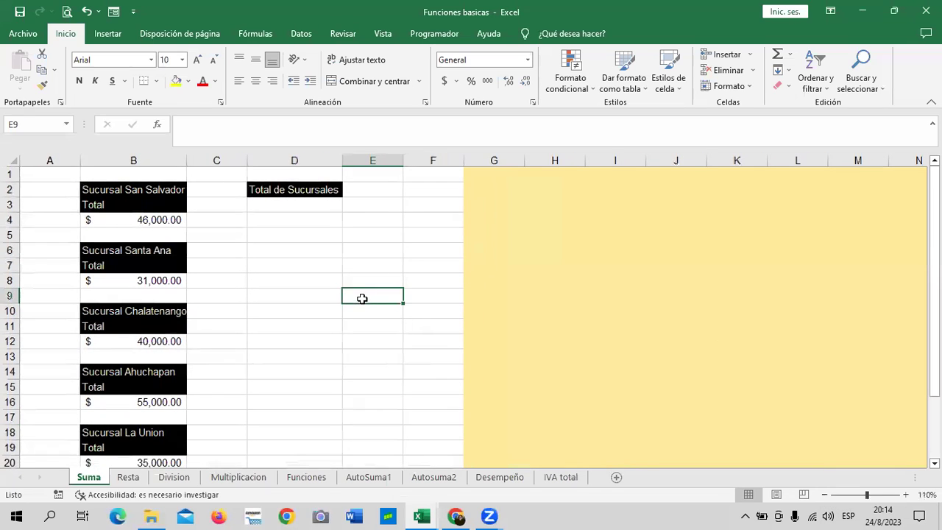
Review the branch totals in column B and select cell D4 for the total
{"action": "left_click", "coordinate": [289, 189]}
{"action": "left_click", "coordinate": [152, 222]}
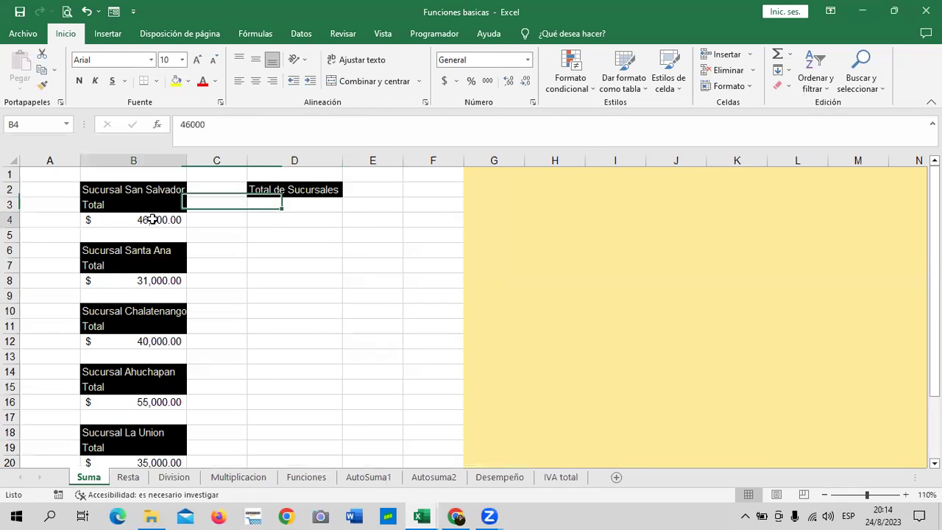
{"action": "left_click", "coordinate": [146, 280]}
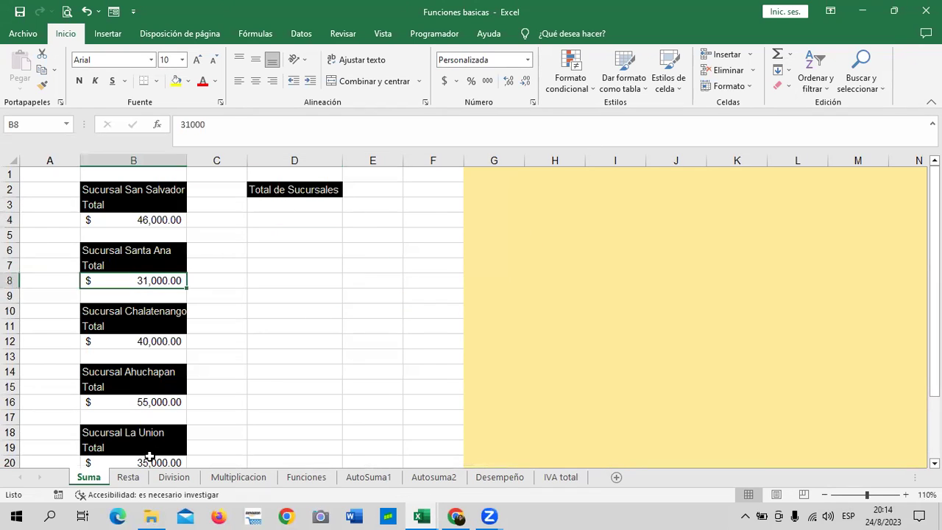
{"action": "scroll", "coordinate": [158, 386], "scroll_direction": "down", "scroll_amount": 2}
{"action": "scroll", "coordinate": [157, 384], "scroll_direction": "up", "scroll_amount": 2}
{"action": "left_click", "coordinate": [287, 263]}
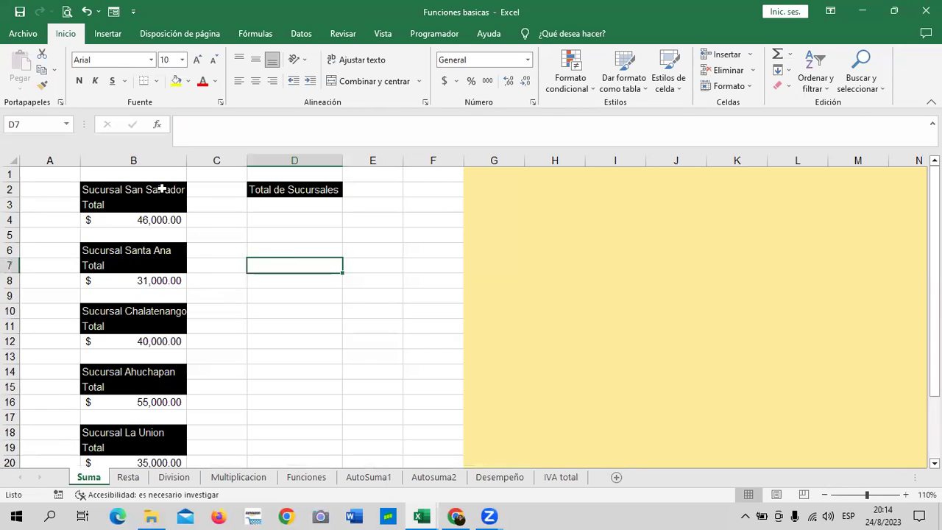
{"action": "scroll", "coordinate": [140, 412], "scroll_direction": "down", "scroll_amount": 1}
{"action": "scroll", "coordinate": [140, 412], "scroll_direction": "up", "scroll_amount": 1}
{"action": "left_click", "coordinate": [277, 249]}
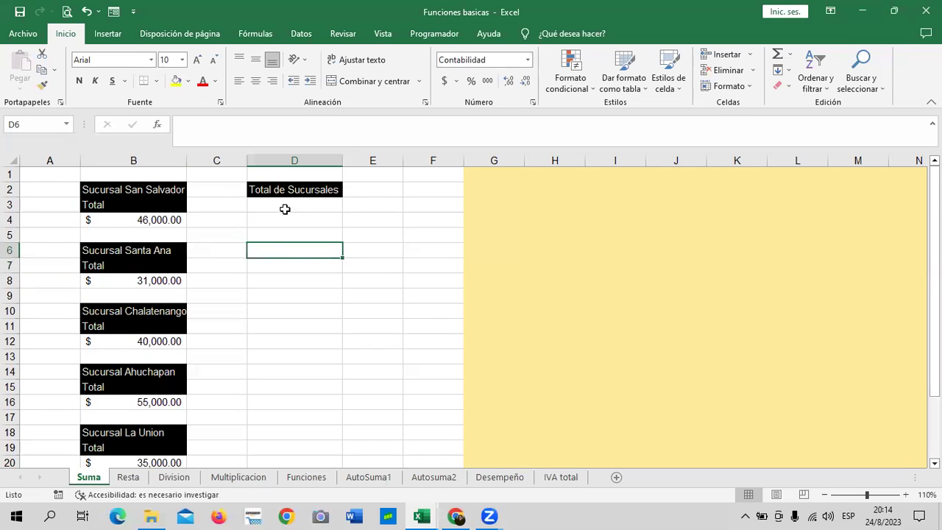
{"action": "left_click", "coordinate": [265, 222]}
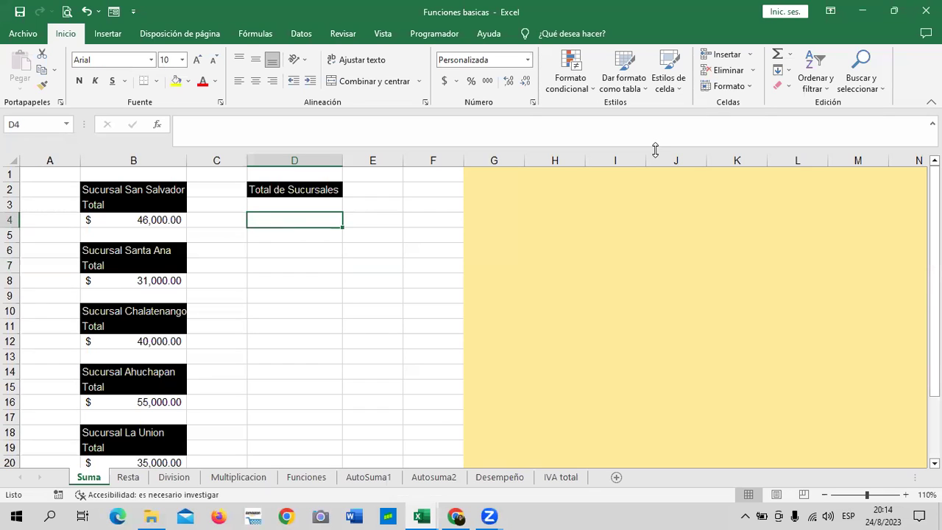
{"action": "left_click", "coordinate": [777, 56]}
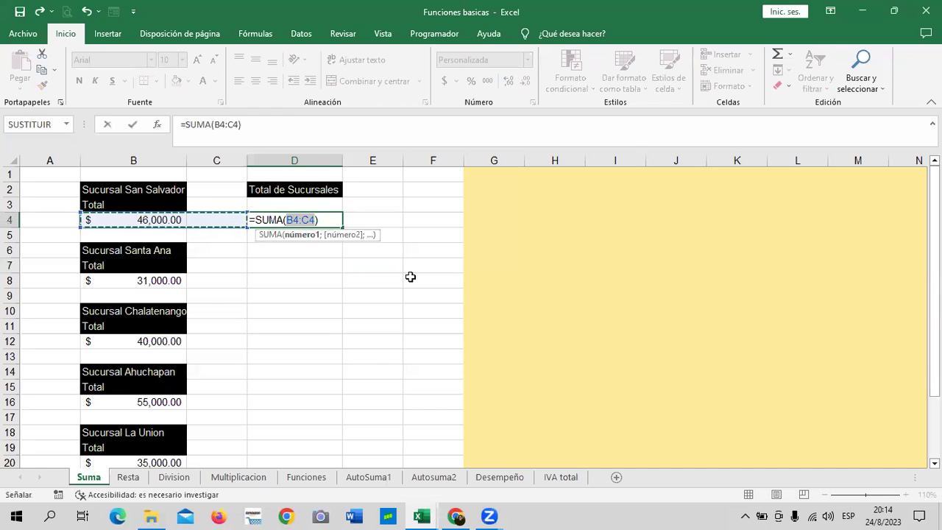
{"action": "key", "text": "Escape"}
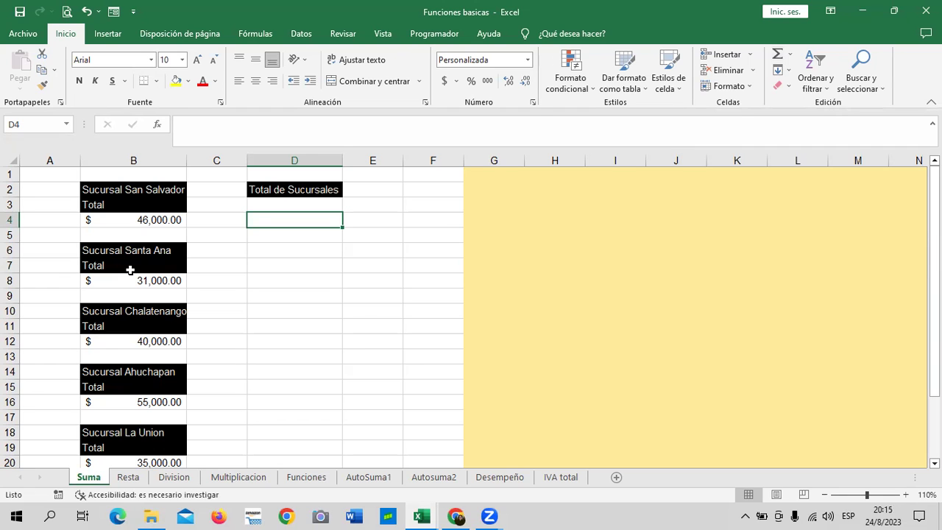
Start a SUMA formula in D4 with the branch totals B4 and B8
{"action": "scroll", "coordinate": [179, 372], "scroll_direction": "down", "scroll_amount": 1}
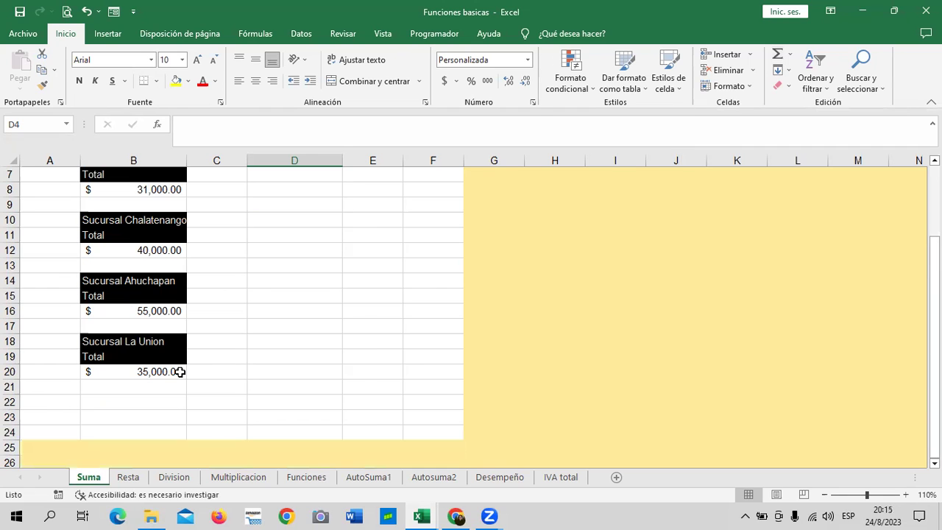
{"action": "scroll", "coordinate": [178, 372], "scroll_direction": "up", "scroll_amount": 1}
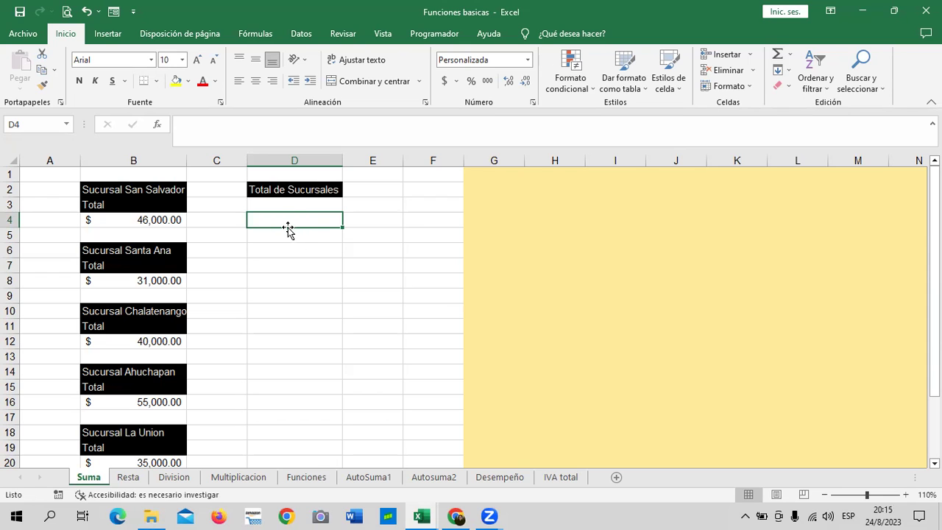
{"action": "type", "text": "=suma"}
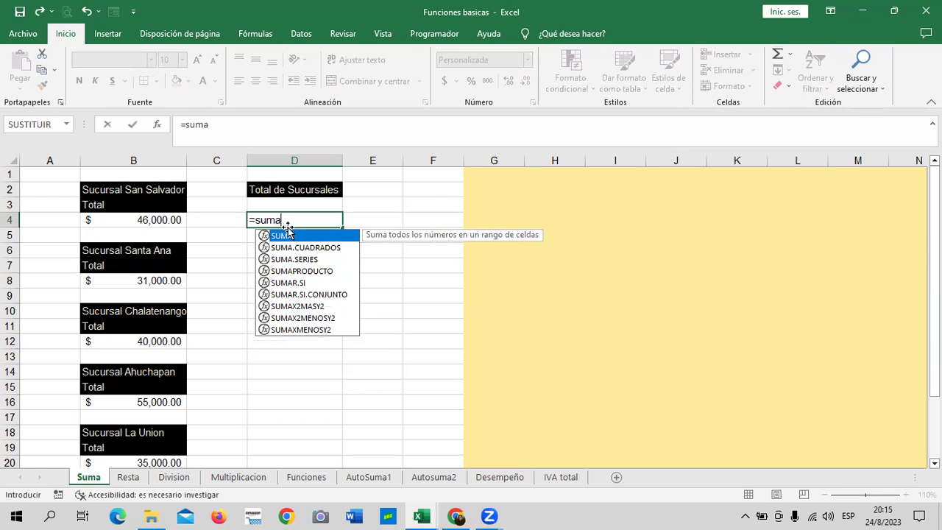
{"action": "double_click", "coordinate": [294, 237]}
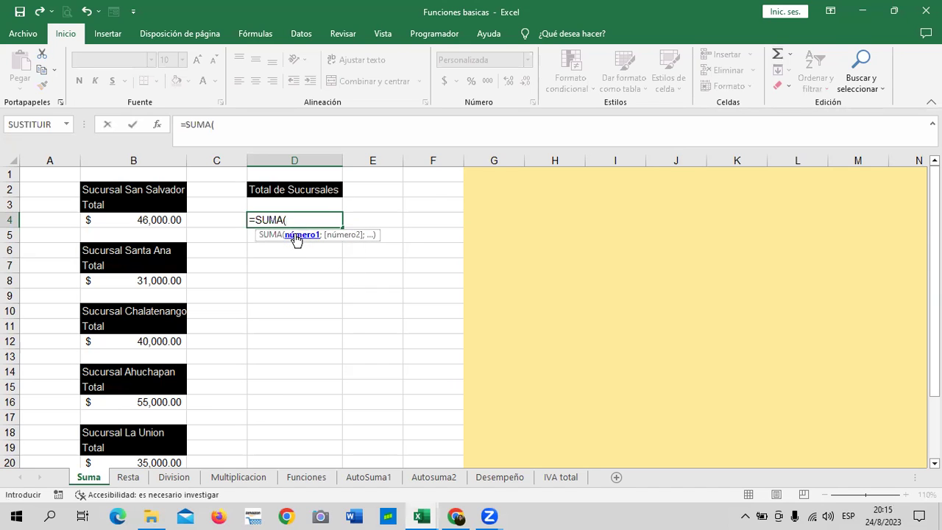
{"action": "left_click", "coordinate": [158, 221]}
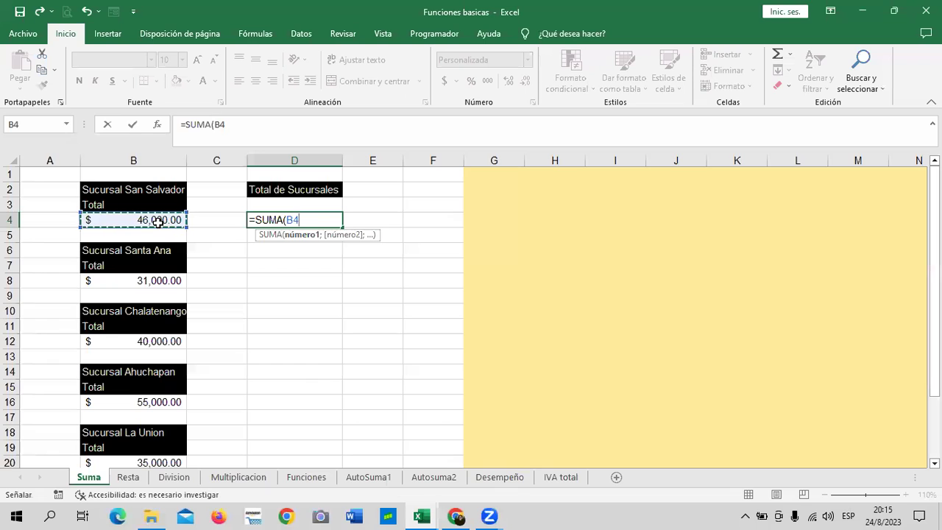
{"action": "type", "text": ";"}
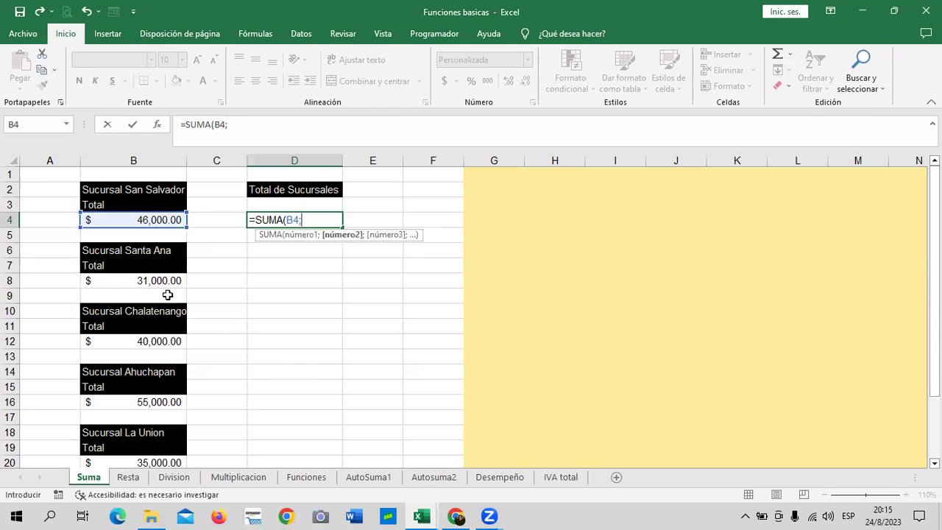
{"action": "left_click", "coordinate": [157, 280]}
{"action": "type", "text": ";"}
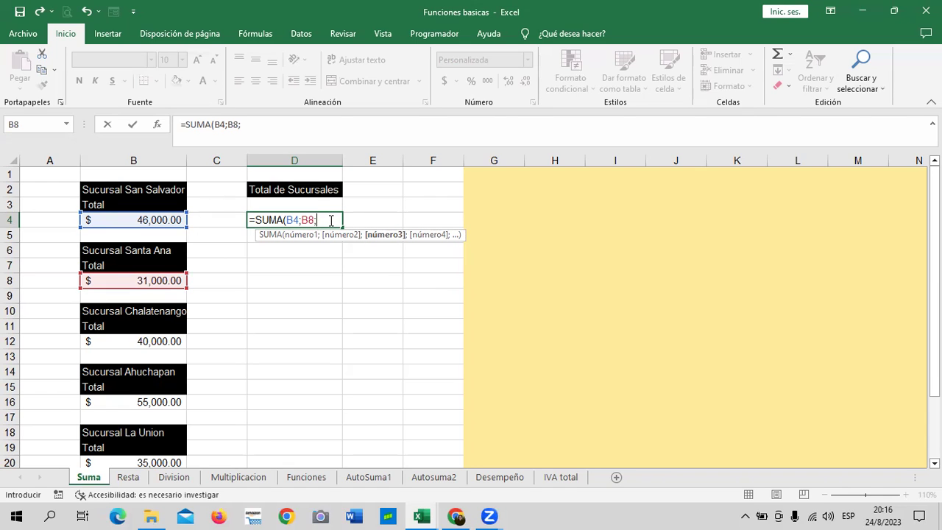
Add B12, B16 and B20, close and commit =SUMA(B4;B8;B12;B16;B20)
{"action": "left_click", "coordinate": [161, 339]}
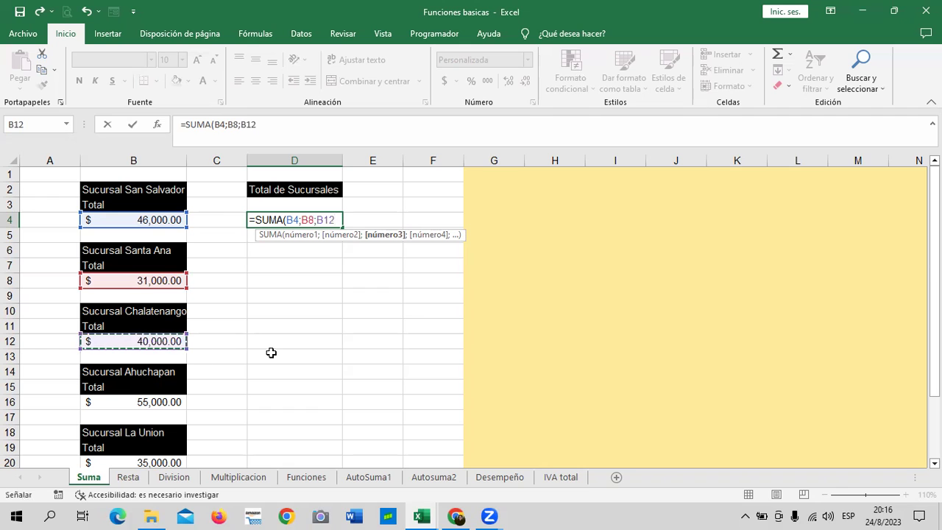
{"action": "type", "text": ";"}
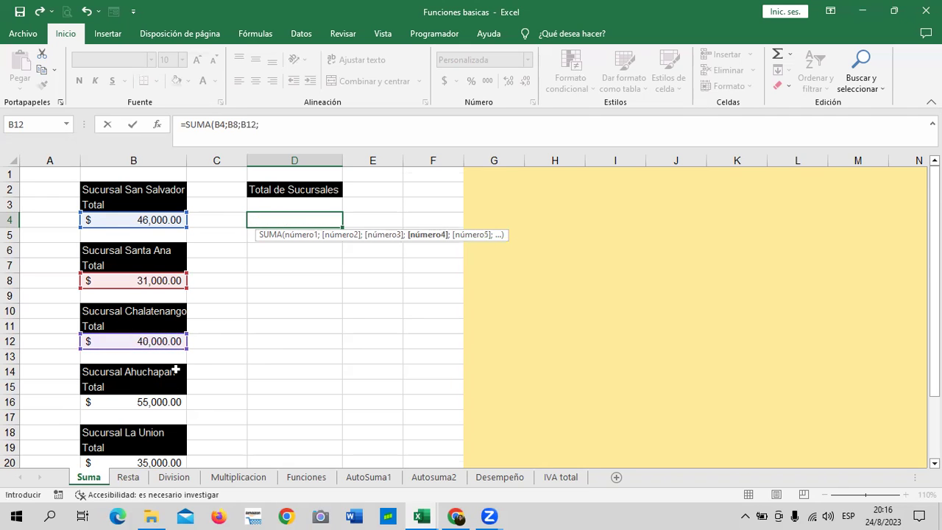
{"action": "scroll", "coordinate": [176, 369], "scroll_direction": "down", "scroll_amount": 1}
{"action": "left_click", "coordinate": [180, 356]}
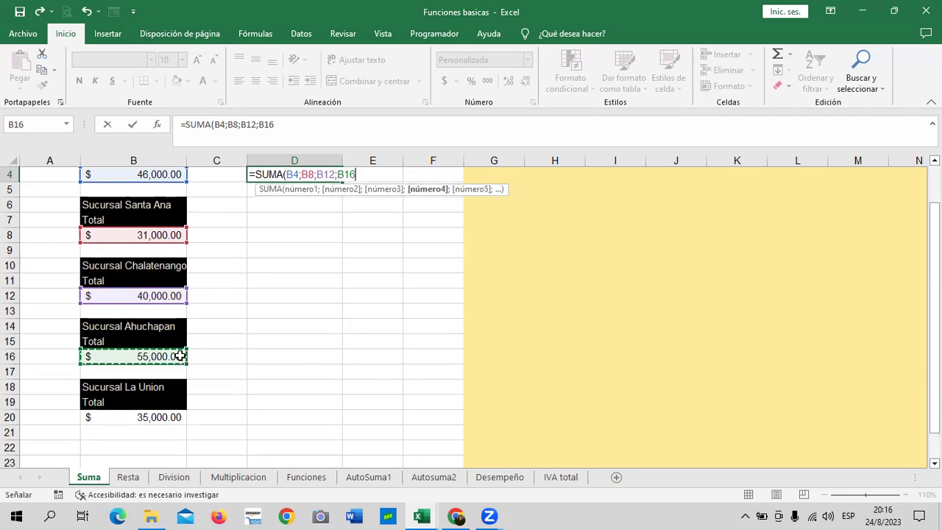
{"action": "type", "text": ";"}
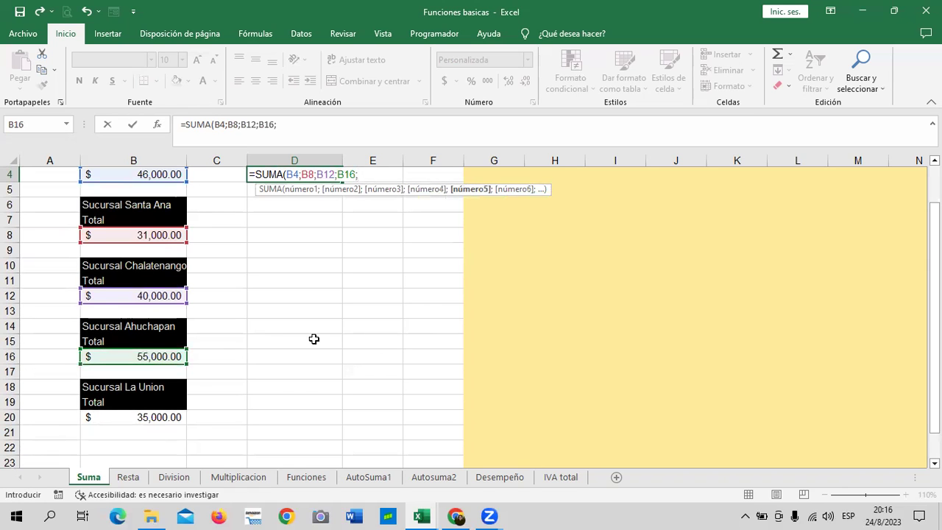
{"action": "left_click", "coordinate": [169, 416]}
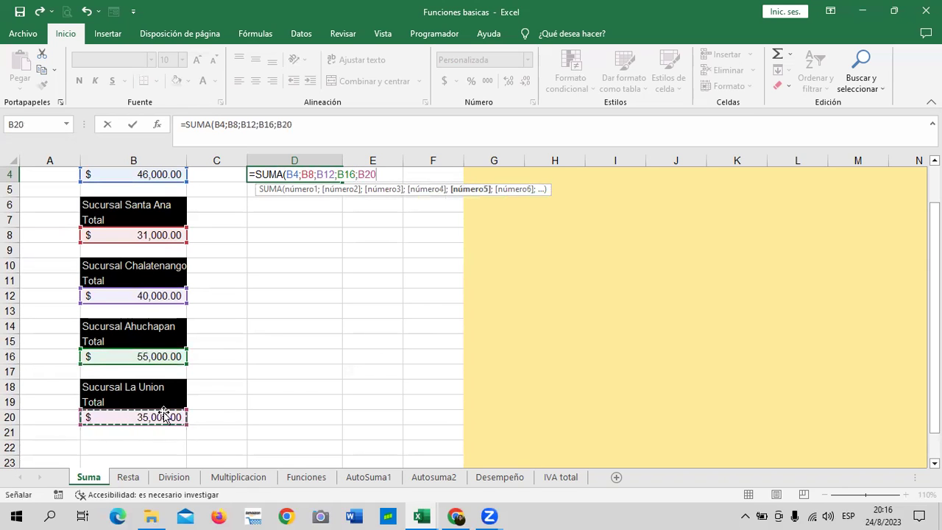
{"action": "scroll", "coordinate": [357, 370], "scroll_direction": "up", "scroll_amount": 1}
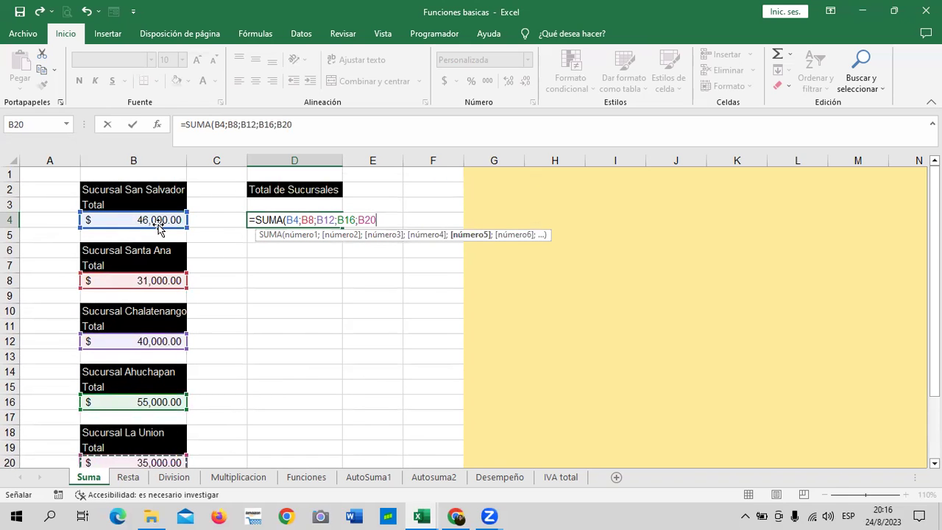
{"action": "scroll", "coordinate": [133, 247], "scroll_direction": "down", "scroll_amount": 1}
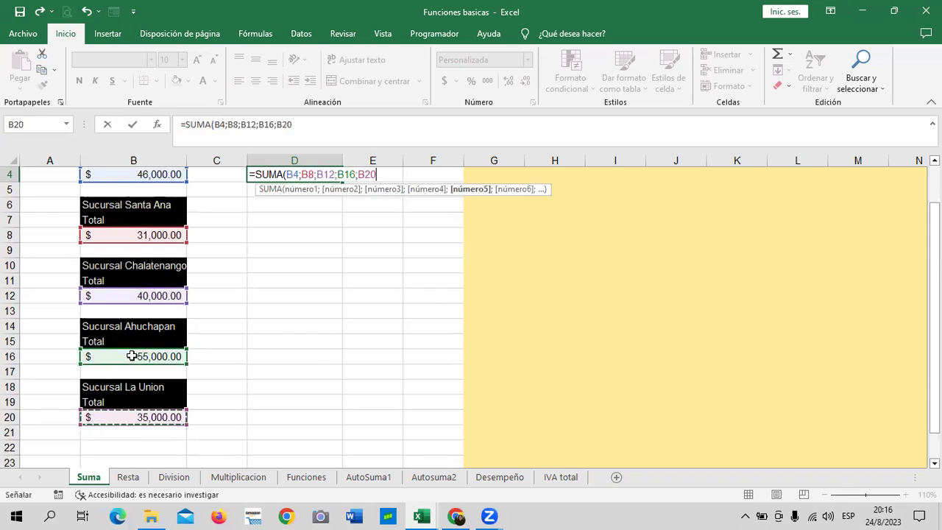
{"action": "scroll", "coordinate": [132, 356], "scroll_direction": "up", "scroll_amount": 1}
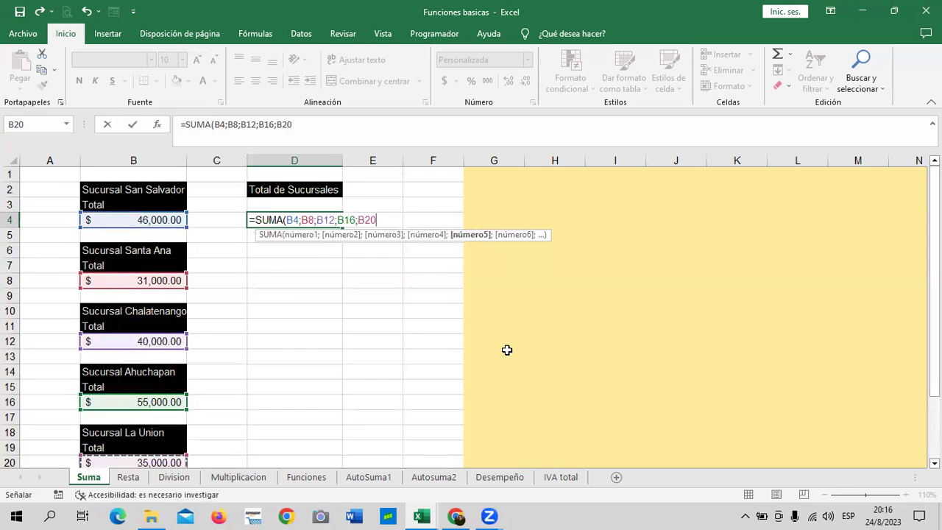
{"action": "type", "text": ")"}
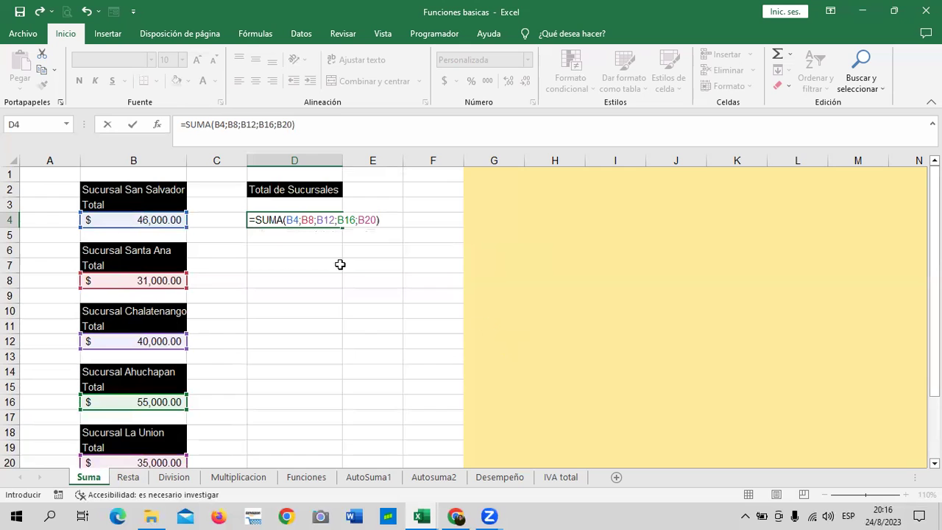
{"action": "scroll", "coordinate": [177, 336], "scroll_direction": "down", "scroll_amount": 1}
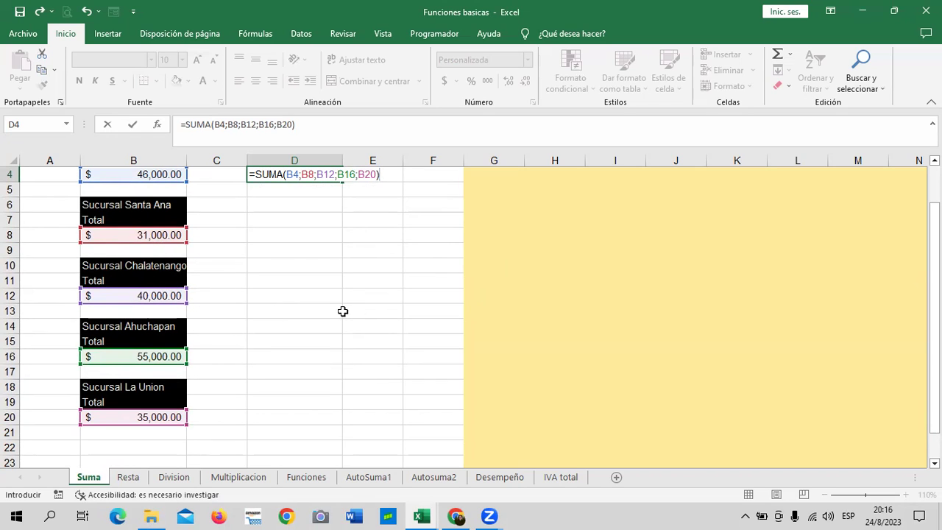
{"action": "key", "text": "ctrl+Return"}
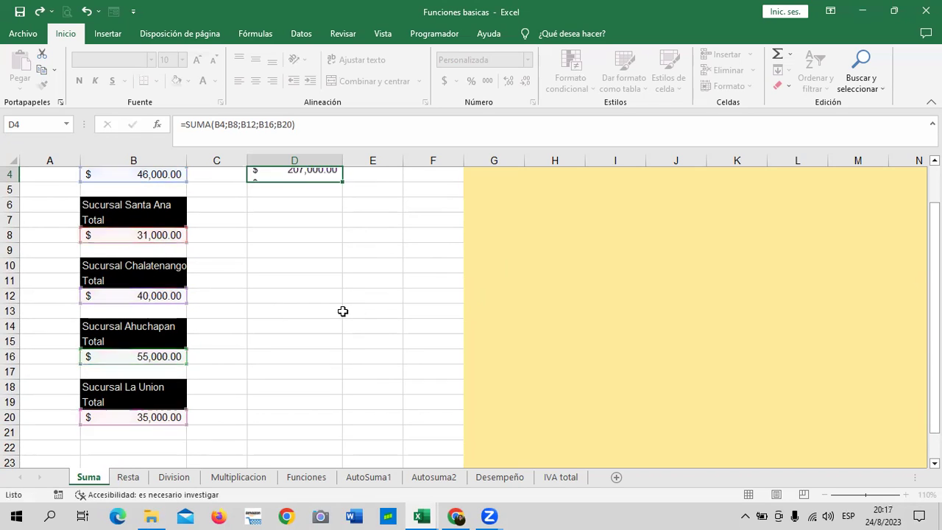
{"action": "key", "text": "Return"}
{"action": "scroll", "coordinate": [298, 334], "scroll_direction": "up", "scroll_amount": 1}
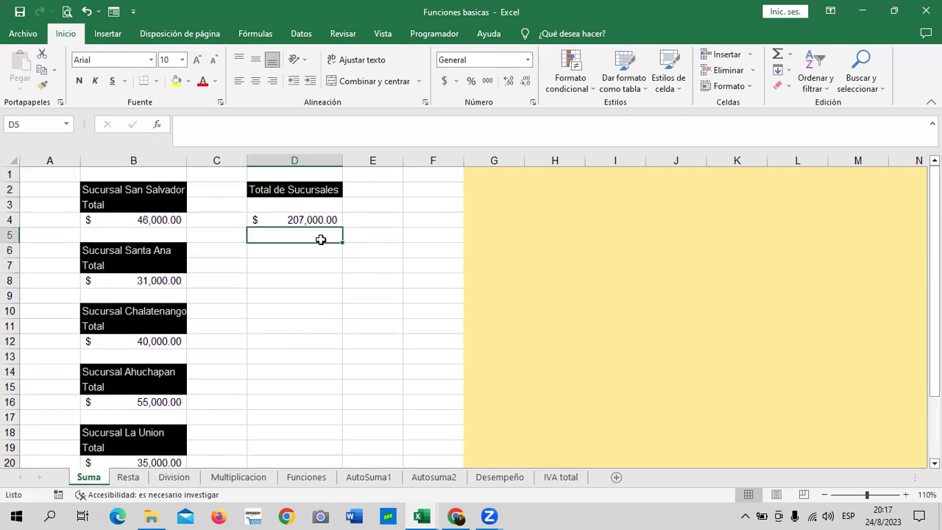
{"action": "left_click", "coordinate": [304, 219]}
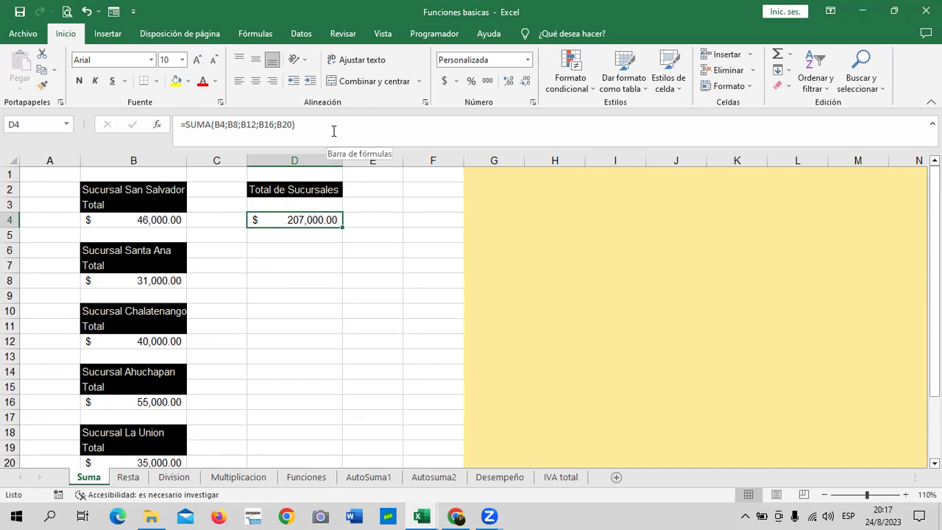
{"action": "scroll", "coordinate": [297, 234], "scroll_direction": "down", "scroll_amount": 1}
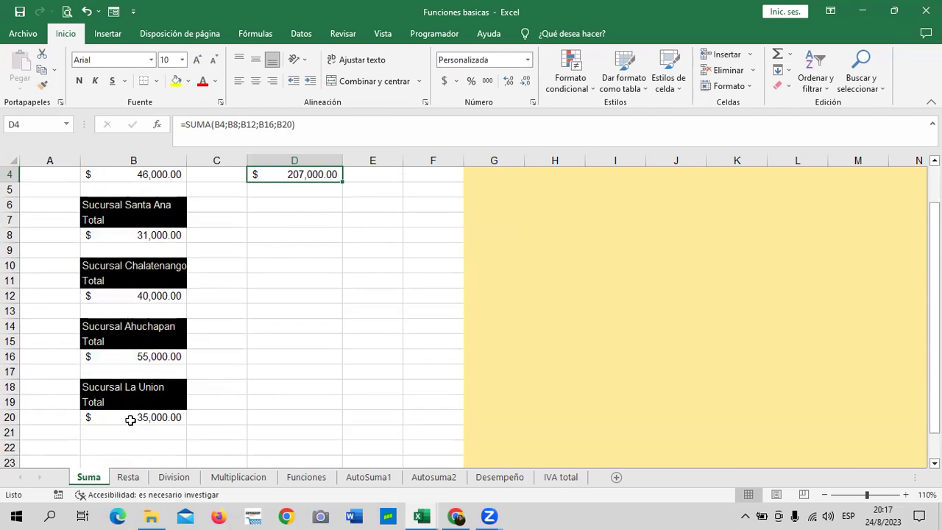
{"action": "left_click", "coordinate": [160, 418]}
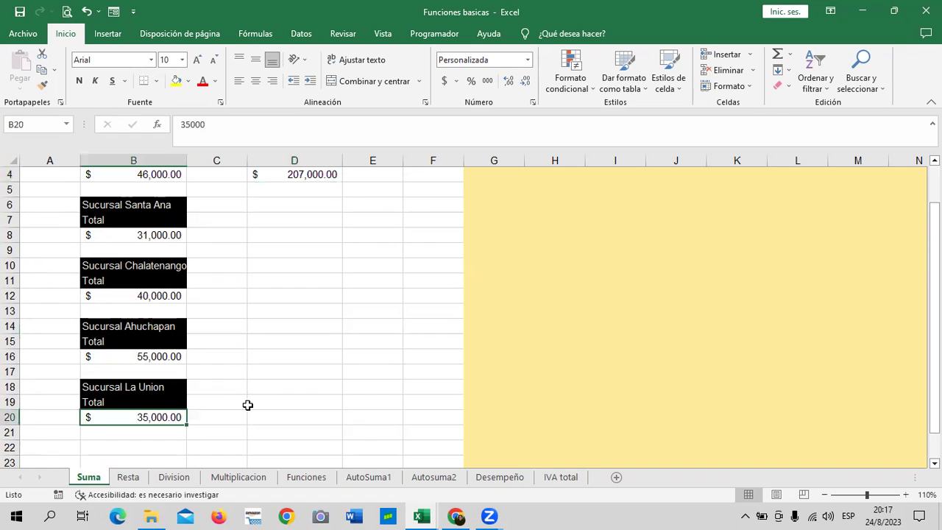
{"action": "scroll", "coordinate": [248, 405], "scroll_direction": "up", "scroll_amount": 1}
{"action": "left_click", "coordinate": [314, 219]}
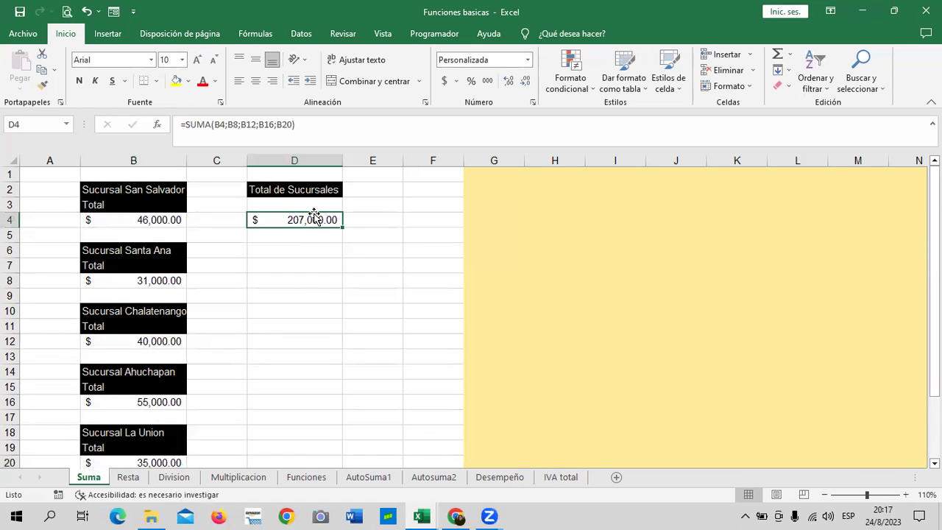
{"action": "left_click", "coordinate": [358, 124]}
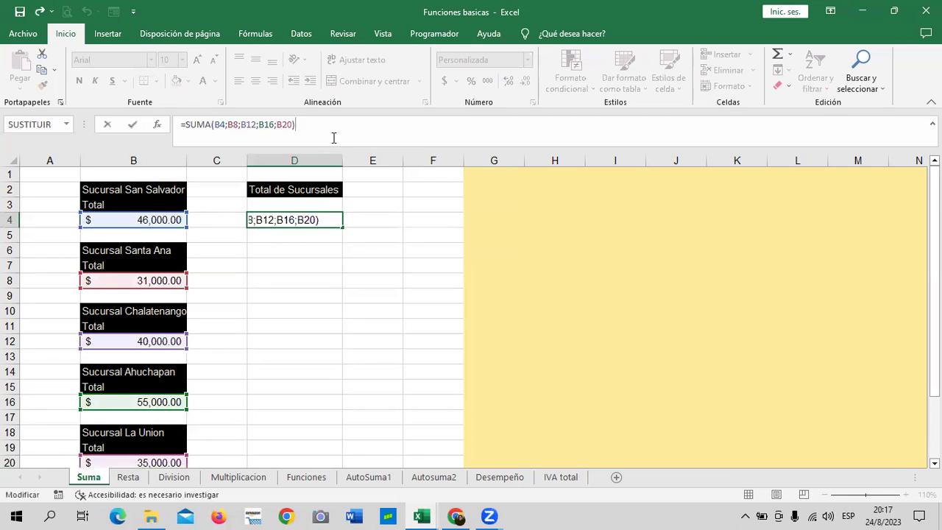
{"action": "left_click", "coordinate": [238, 125]}
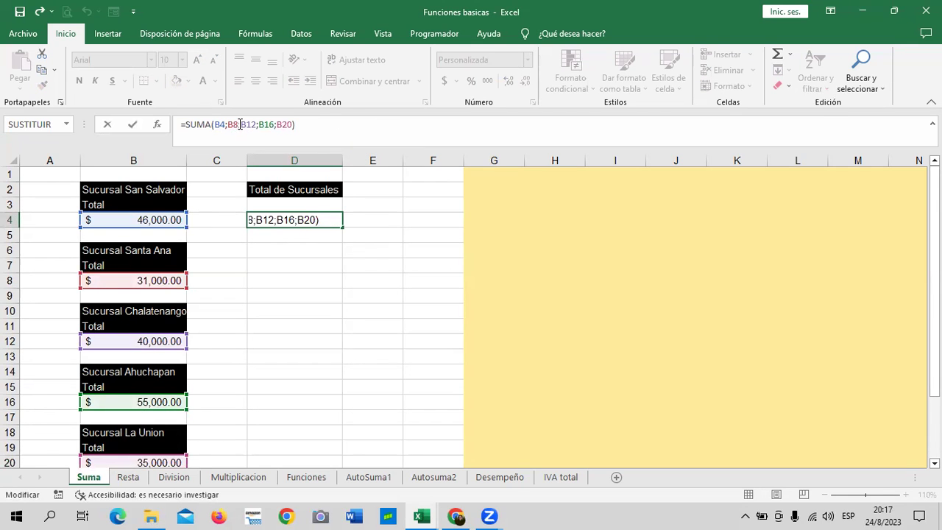
{"action": "left_click", "coordinate": [316, 125]}
{"action": "scroll", "coordinate": [216, 305], "scroll_direction": "down", "scroll_amount": 1}
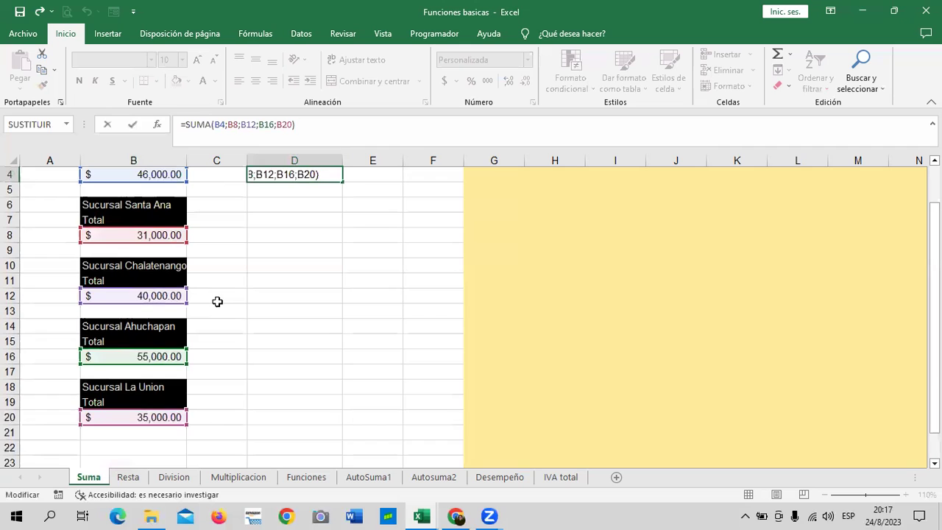
{"action": "scroll", "coordinate": [216, 305], "scroll_direction": "up", "scroll_amount": 1}
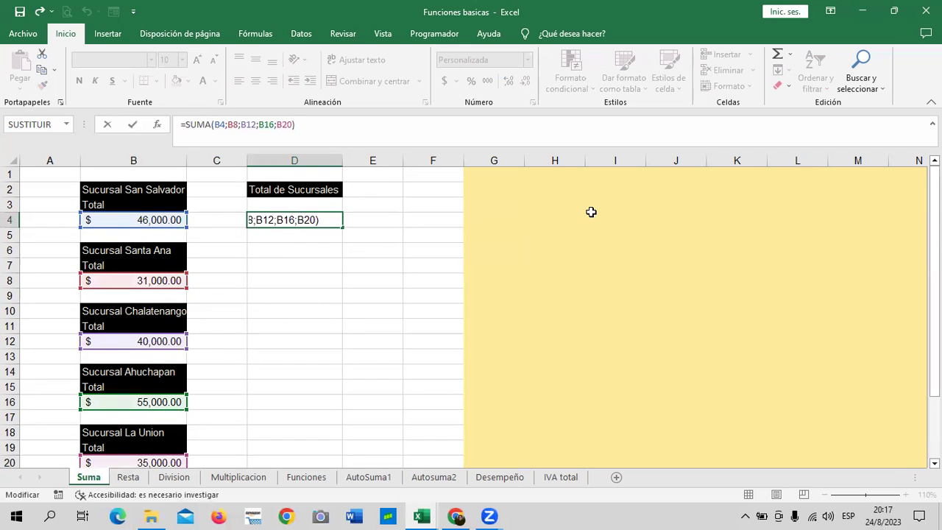
{"action": "key", "text": "Return"}
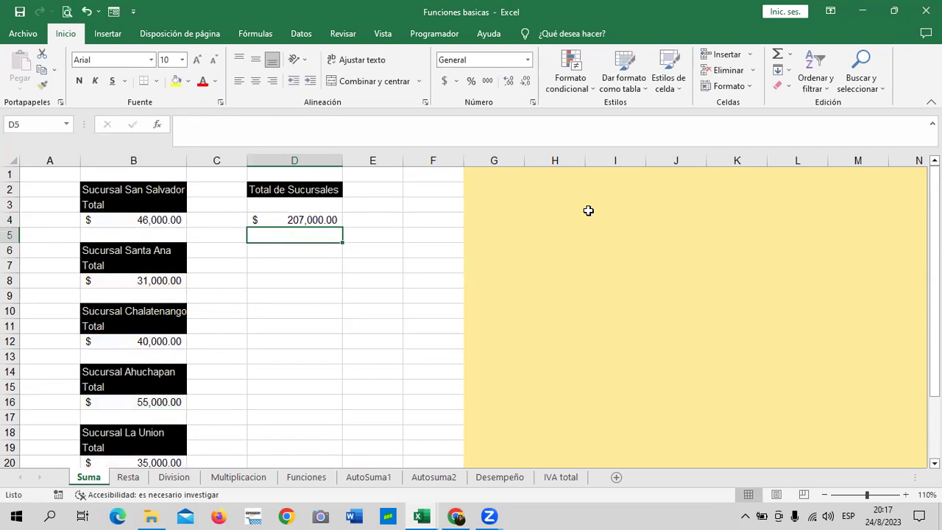
Enter =B4+B8+B12+B16+B20 in D7 by picking each branch total cell
{"action": "left_click", "coordinate": [332, 222]}
{"action": "left_click", "coordinate": [296, 269]}
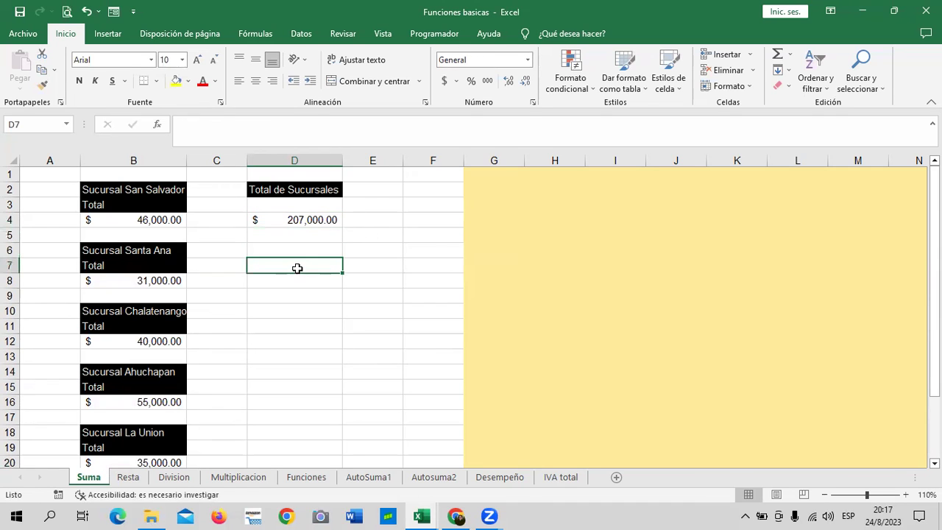
{"action": "type", "text": "="}
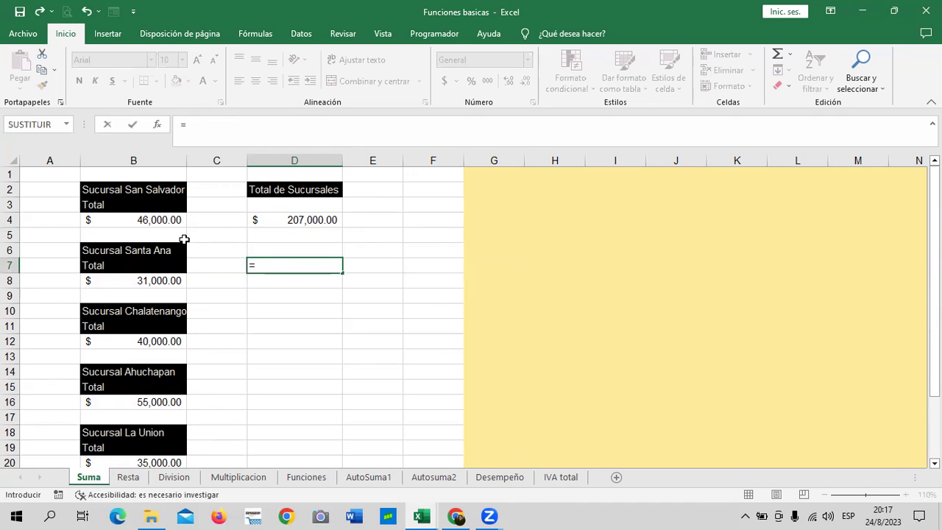
{"action": "left_click", "coordinate": [167, 220]}
{"action": "type", "text": "+"}
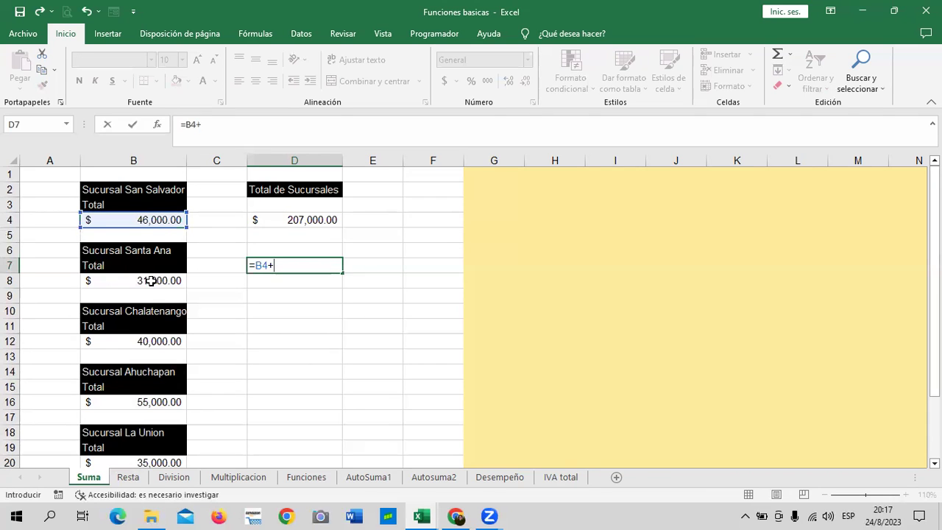
{"action": "left_click", "coordinate": [151, 280]}
{"action": "type", "text": "+"}
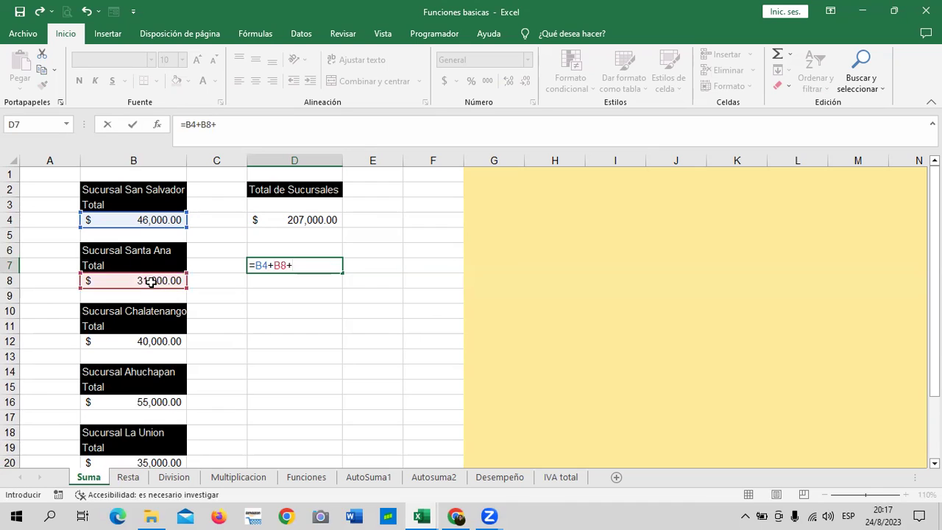
{"action": "left_click", "coordinate": [134, 340]}
{"action": "type", "text": "+"}
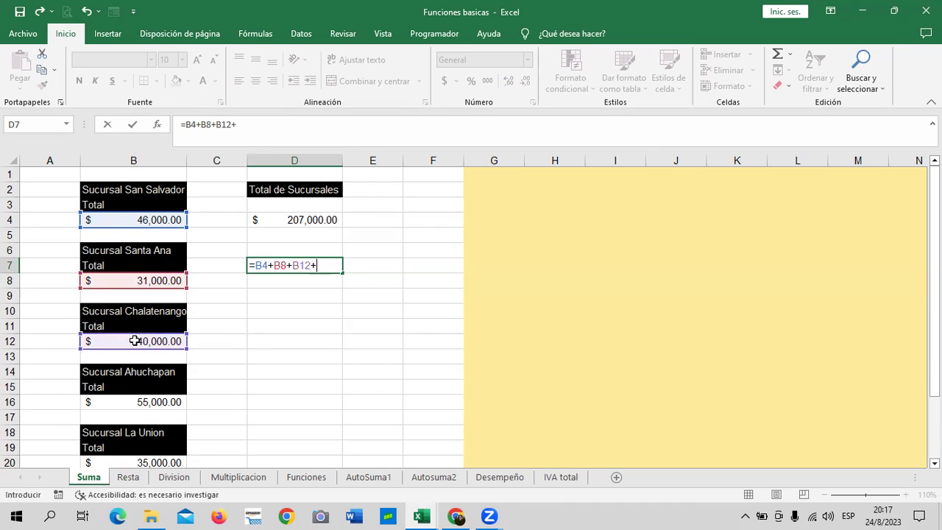
{"action": "left_click", "coordinate": [145, 401]}
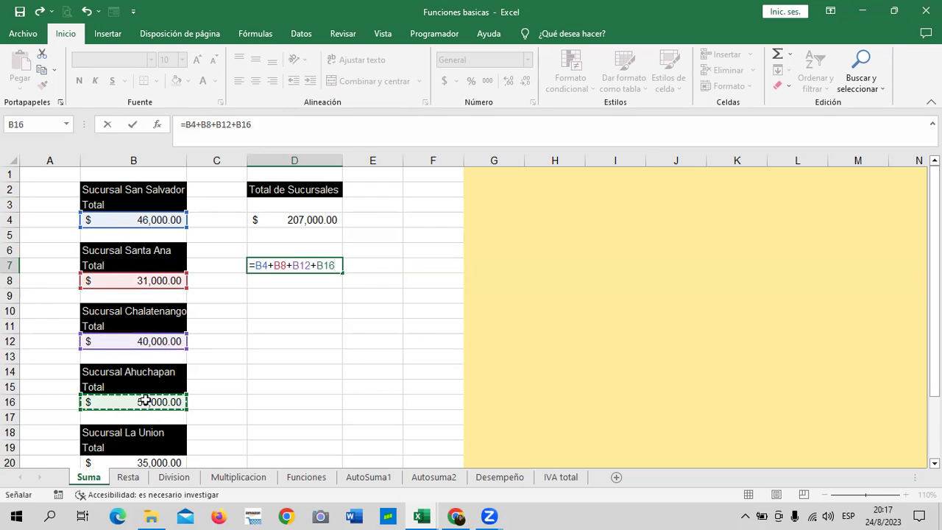
{"action": "type", "text": "+"}
{"action": "scroll", "coordinate": [189, 454], "scroll_direction": "down", "scroll_amount": 1}
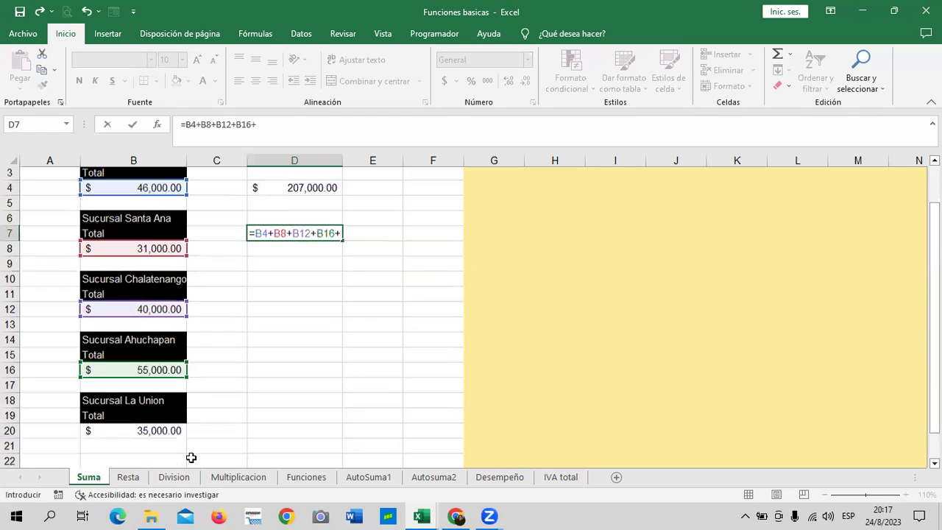
{"action": "left_click", "coordinate": [160, 421]}
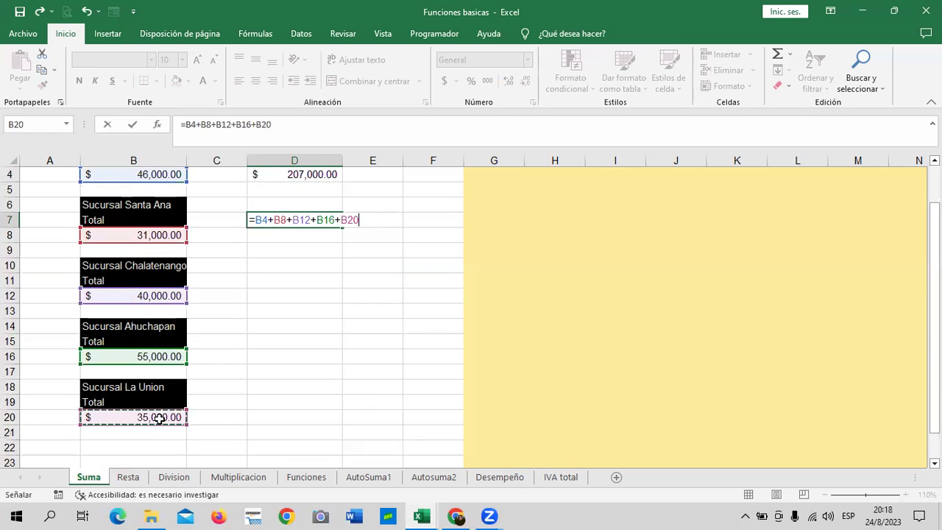
{"action": "key", "text": "Return"}
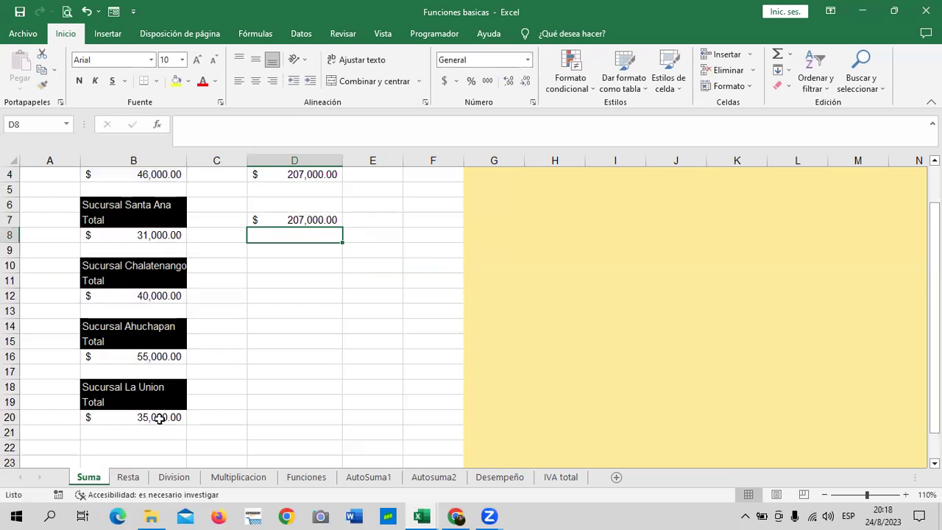
Type =b4+b8+b12+b16+b20 into D11 and enter it
{"action": "left_click", "coordinate": [273, 284]}
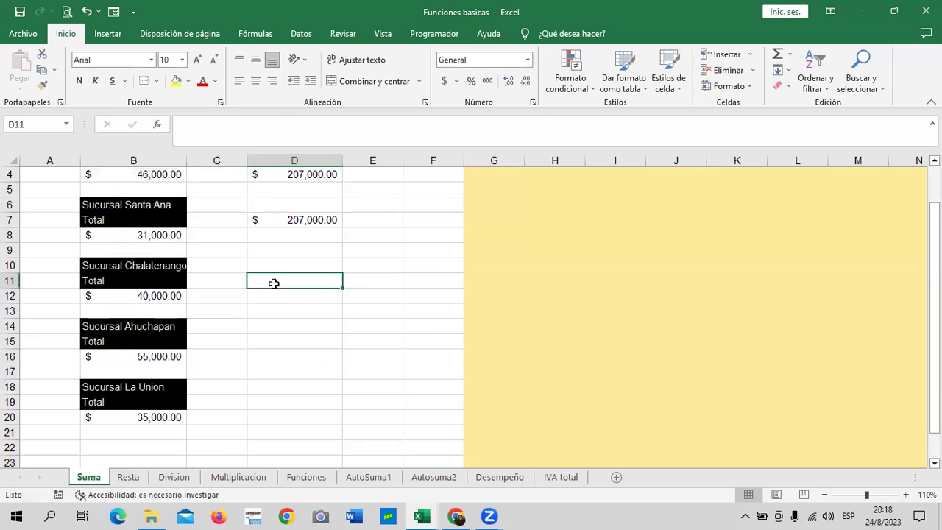
{"action": "type", "text": "="}
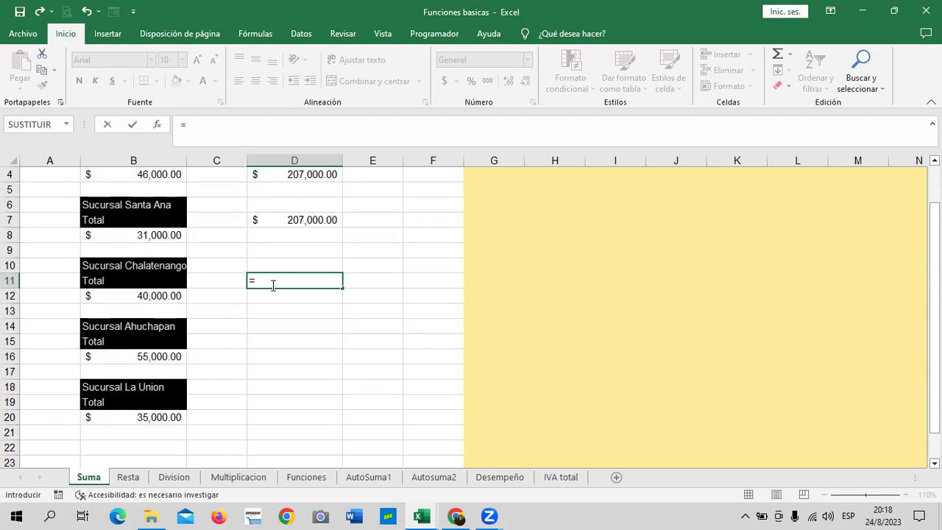
{"action": "scroll", "coordinate": [253, 284], "scroll_direction": "up", "scroll_amount": 1}
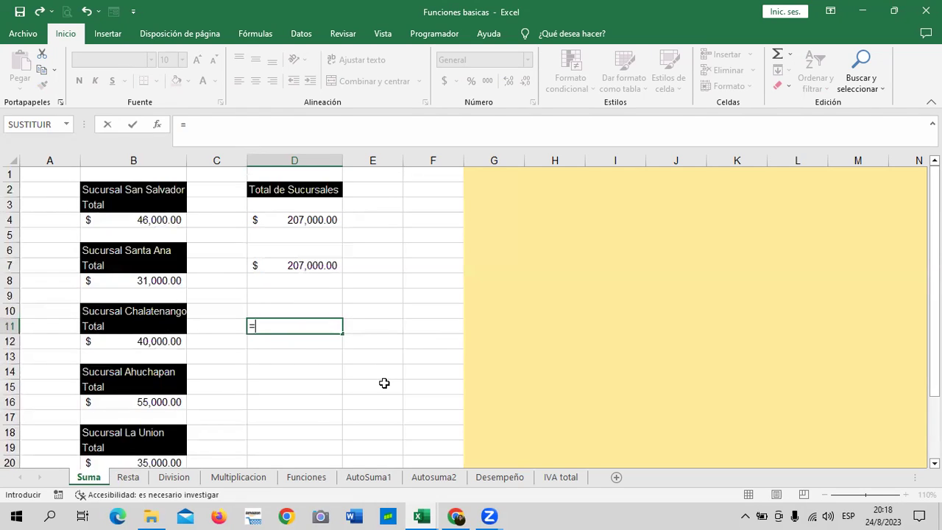
{"action": "type", "text": "b4"}
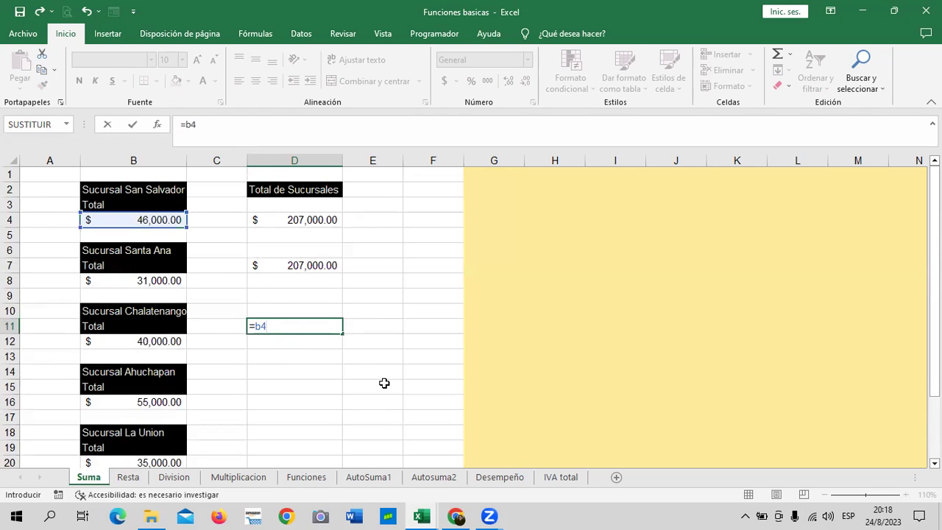
{"action": "type", "text": "+"}
{"action": "type", "text": "b8"}
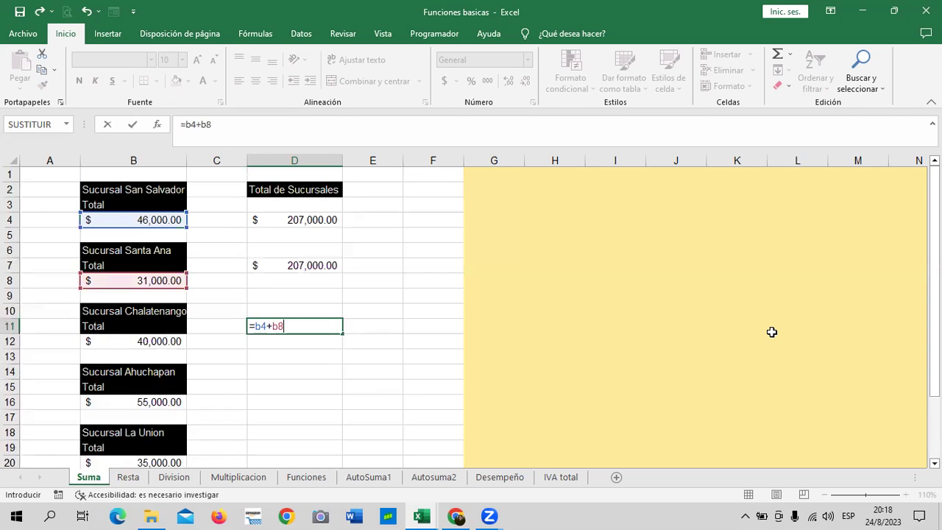
{"action": "type", "text": "+"}
{"action": "type", "text": "b12"}
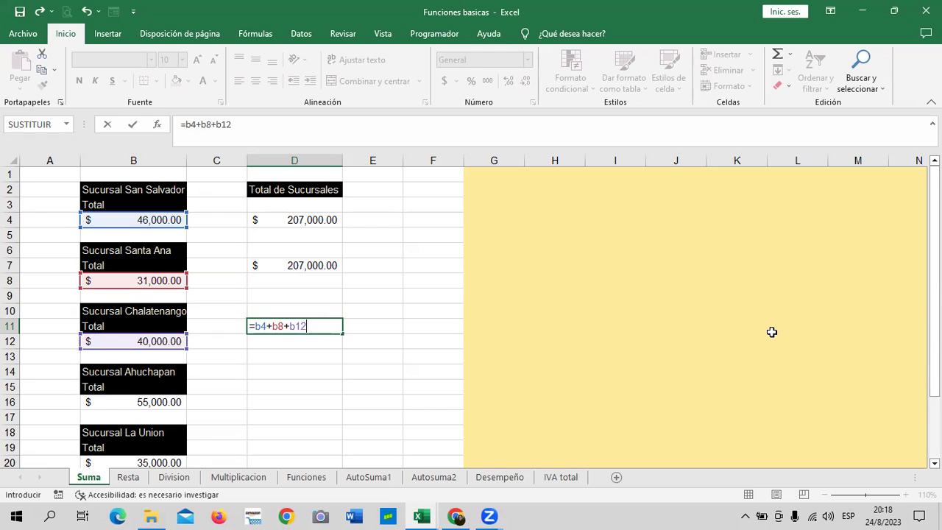
{"action": "type", "text": "+"}
{"action": "type", "text": "b1"}
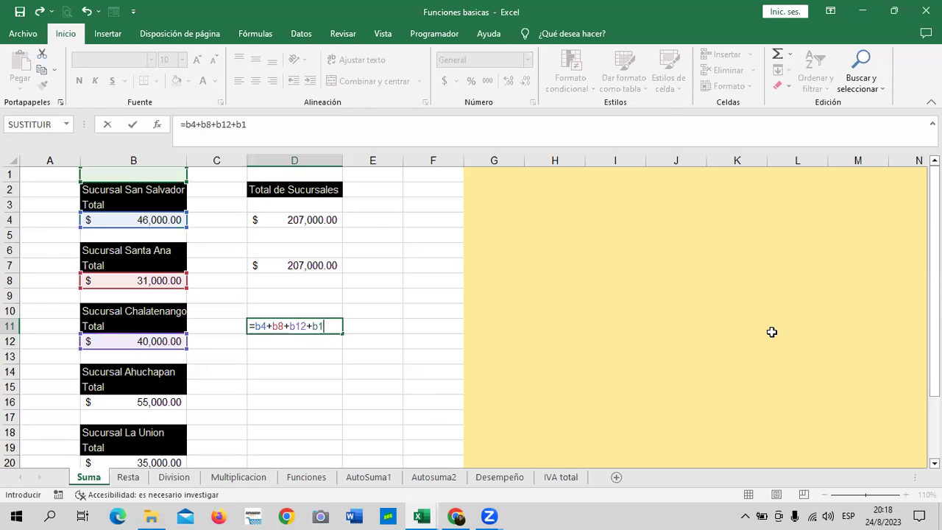
{"action": "type", "text": "6"}
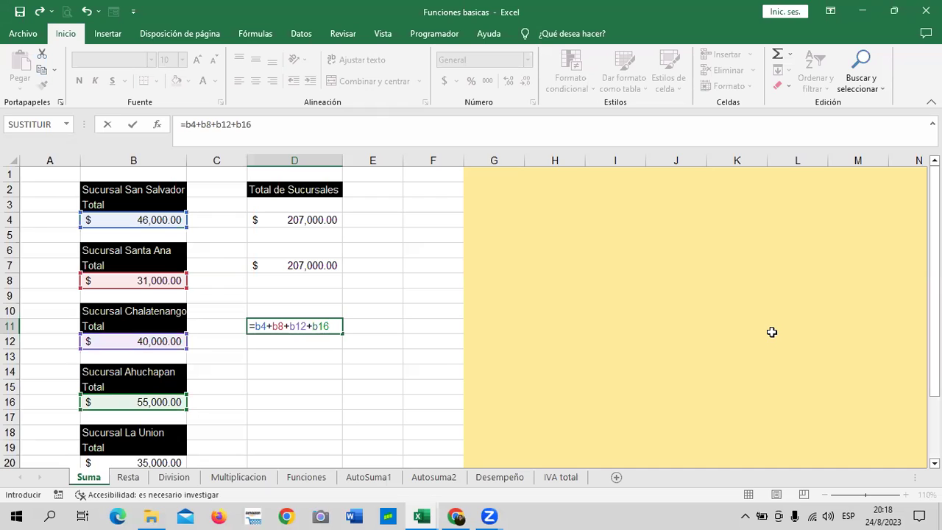
{"action": "type", "text": "+"}
{"action": "type", "text": "b20"}
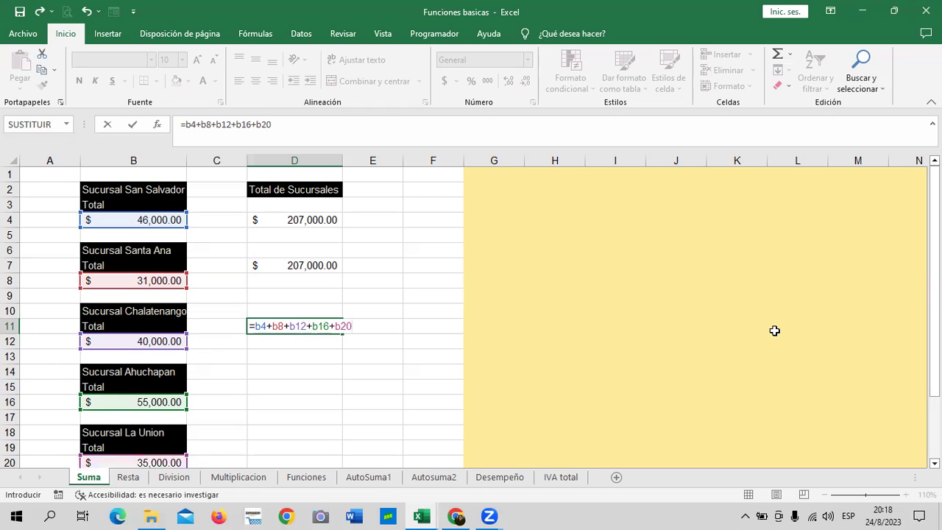
{"action": "key", "text": "Return"}
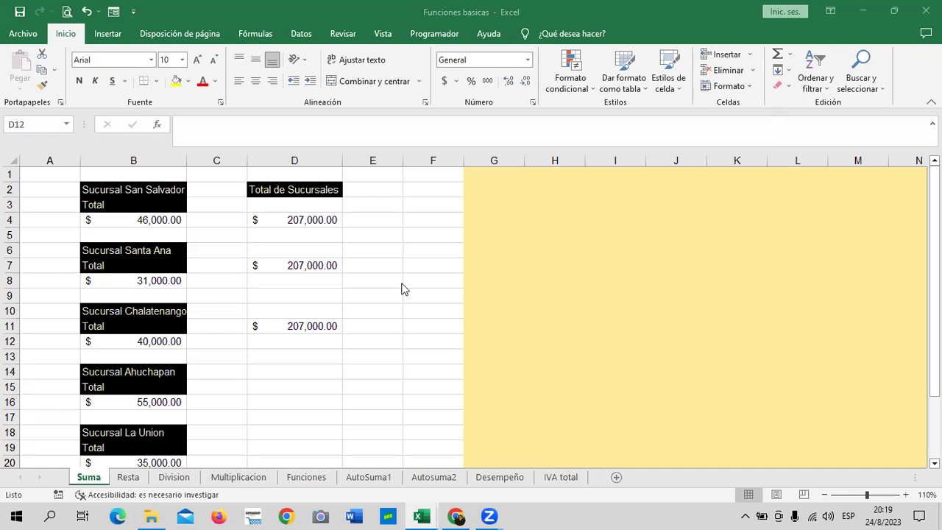
{"action": "scroll", "coordinate": [318, 367], "scroll_direction": "down", "scroll_amount": 1}
{"action": "scroll", "coordinate": [319, 367], "scroll_direction": "up", "scroll_amount": 1}
{"action": "left_click", "coordinate": [313, 217]}
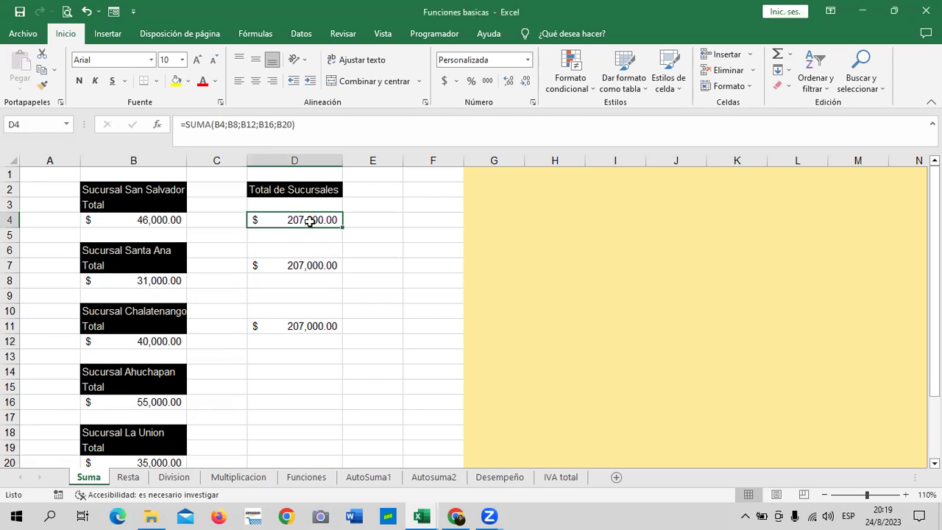
{"action": "left_click", "coordinate": [288, 266]}
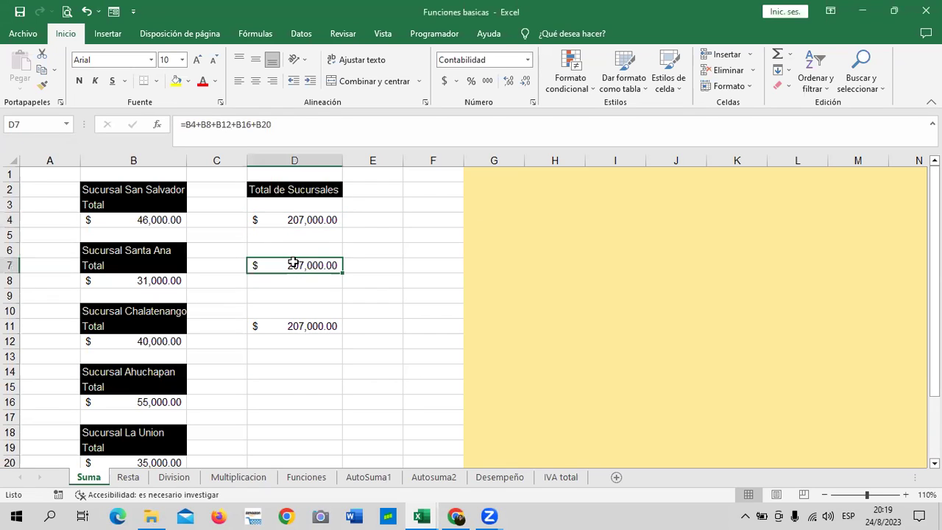
{"action": "left_click", "coordinate": [299, 218]}
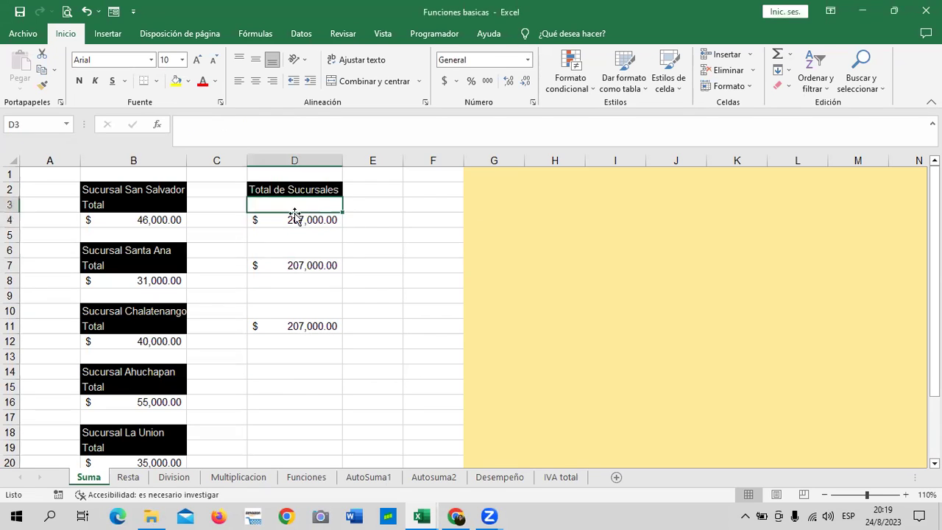
{"action": "left_click", "coordinate": [285, 326]}
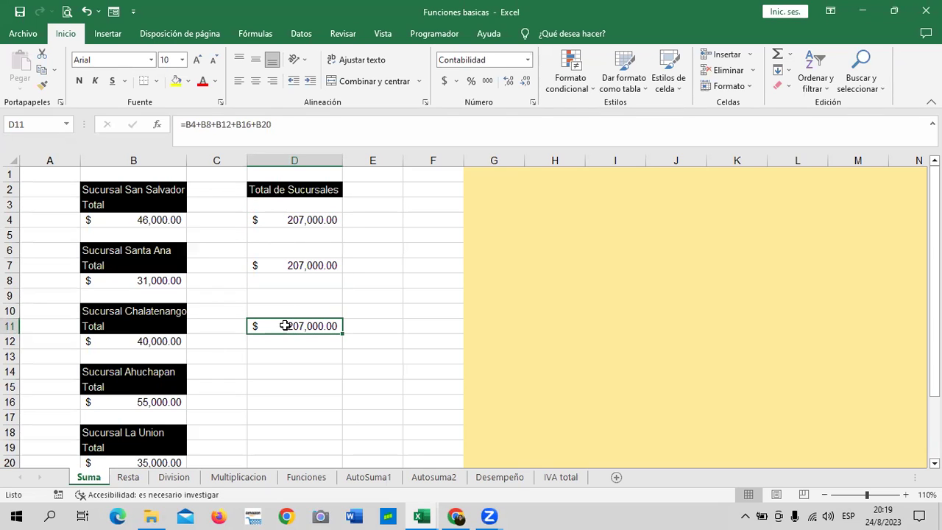
{"action": "left_click", "coordinate": [293, 387]}
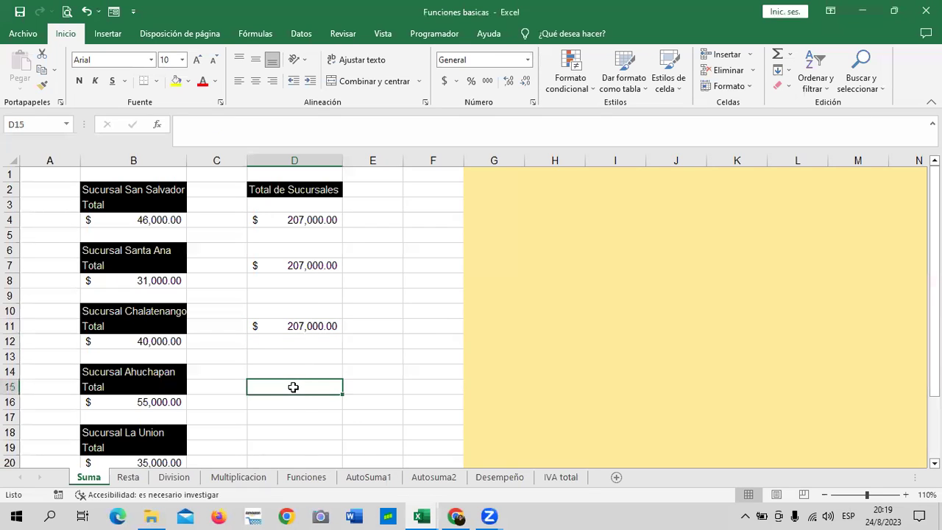
Open Insertar función for D15 and browse the Financial and Text categories
{"action": "left_click", "coordinate": [255, 33]}
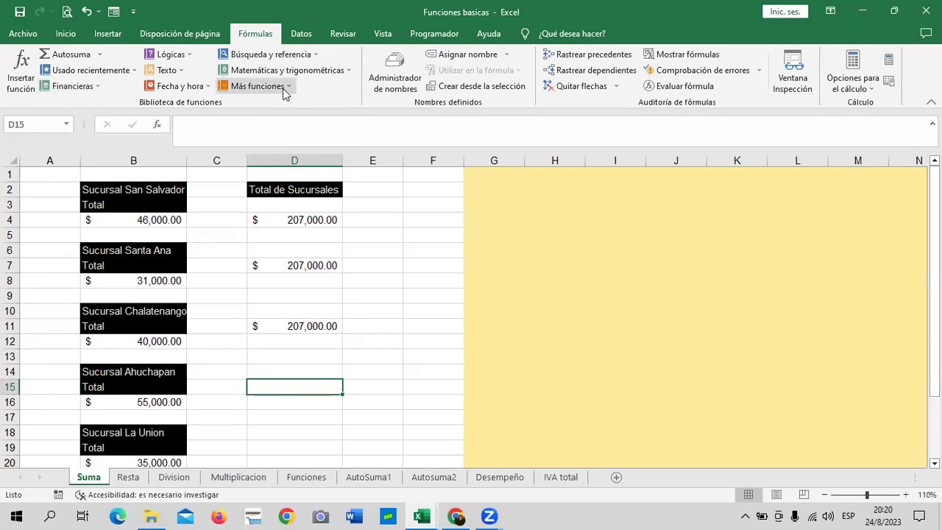
{"action": "left_click", "coordinate": [22, 66]}
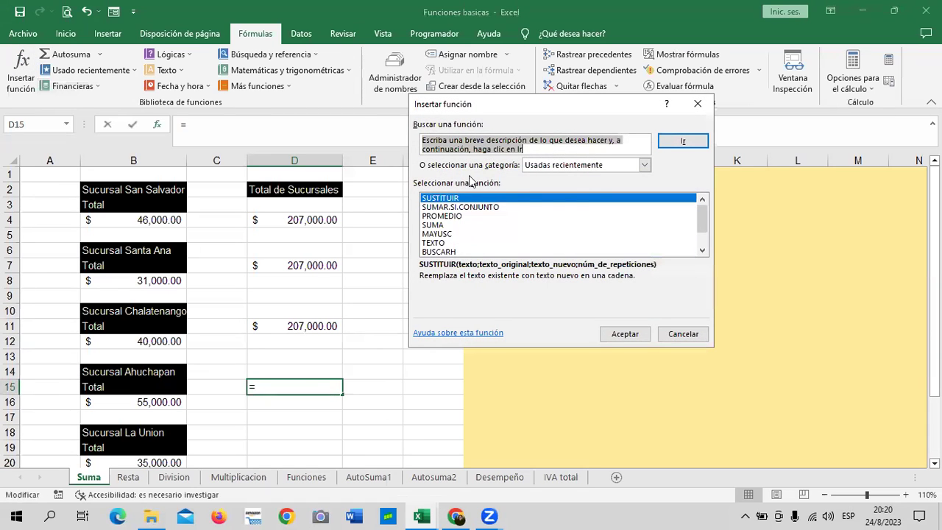
{"action": "left_click", "coordinate": [643, 165]}
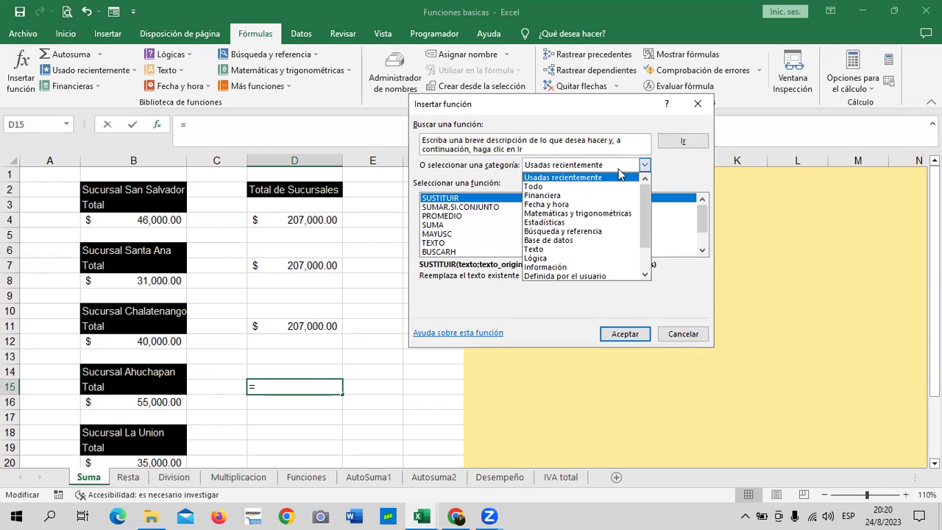
{"action": "mouse_move", "coordinate": [645, 214]}
{"action": "left_mouse_down"}
{"action": "mouse_move", "coordinate": [643, 254]}
{"action": "mouse_move", "coordinate": [644, 184]}
{"action": "left_mouse_up"}
{"action": "left_click", "coordinate": [583, 180]}
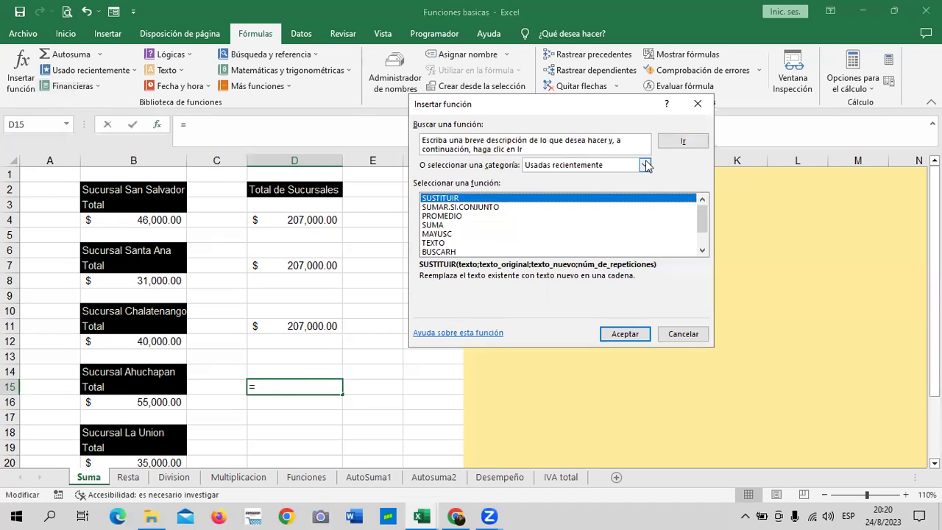
{"action": "left_click", "coordinate": [645, 165]}
{"action": "left_click", "coordinate": [604, 197]}
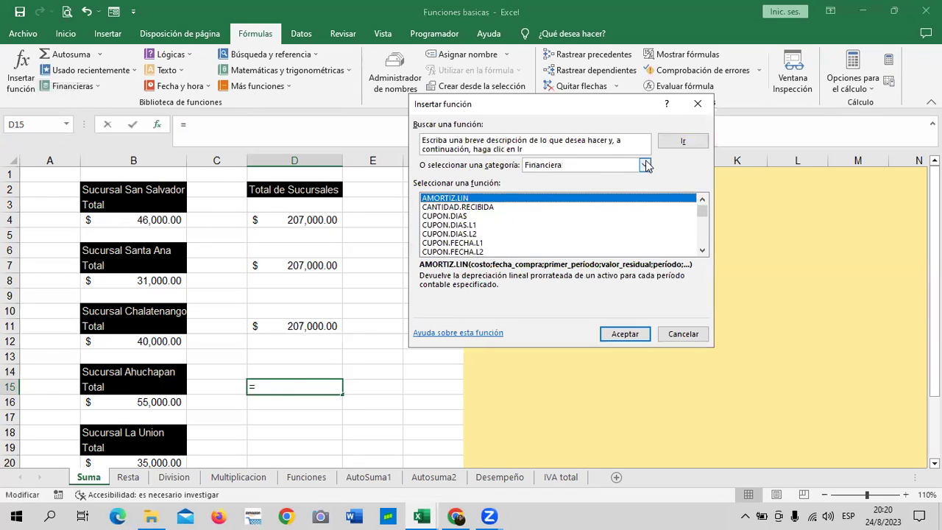
{"action": "left_click", "coordinate": [645, 165]}
{"action": "left_click", "coordinate": [573, 250]}
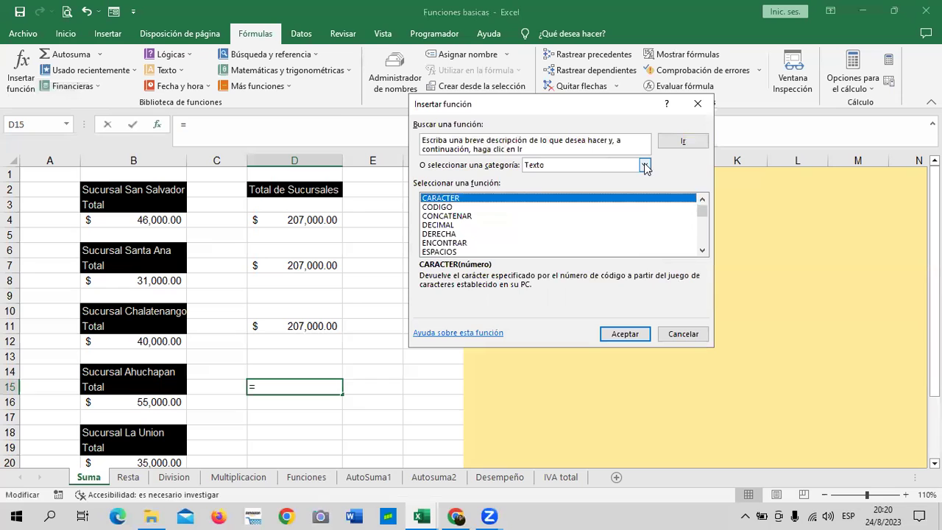
Choose SUMA from Matemáticas y trigonométricas and accept it
{"action": "left_click", "coordinate": [645, 165]}
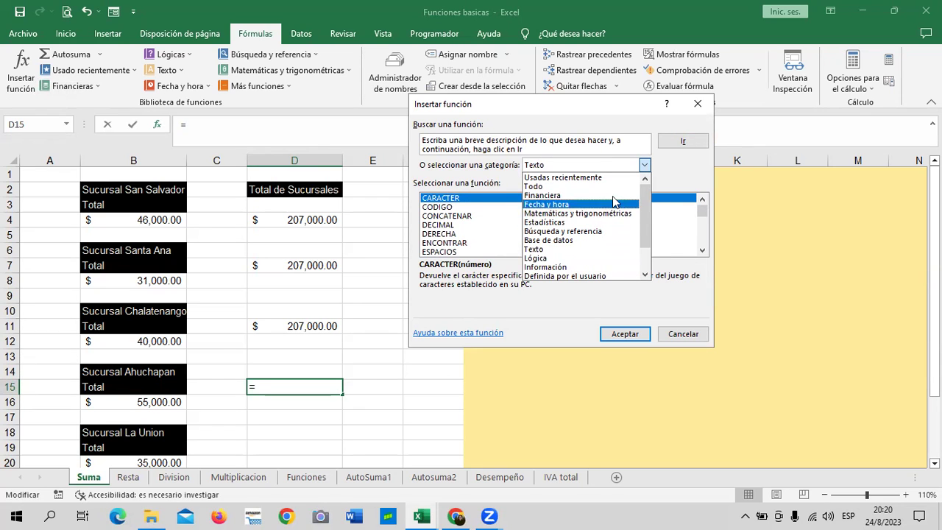
{"action": "mouse_move", "coordinate": [645, 206]}
{"action": "left_mouse_down"}
{"action": "mouse_move", "coordinate": [645, 240]}
{"action": "mouse_move", "coordinate": [645, 197]}
{"action": "left_mouse_up"}
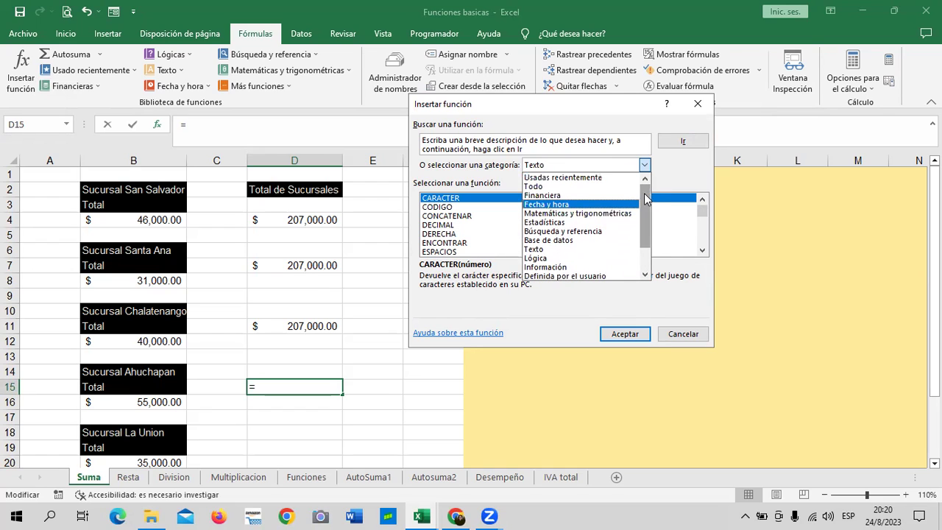
{"action": "left_click", "coordinate": [561, 213]}
{"action": "mouse_move", "coordinate": [702, 210]}
{"action": "left_mouse_down"}
{"action": "mouse_move", "coordinate": [702, 241]}
{"action": "mouse_move", "coordinate": [700, 234]}
{"action": "left_mouse_up"}
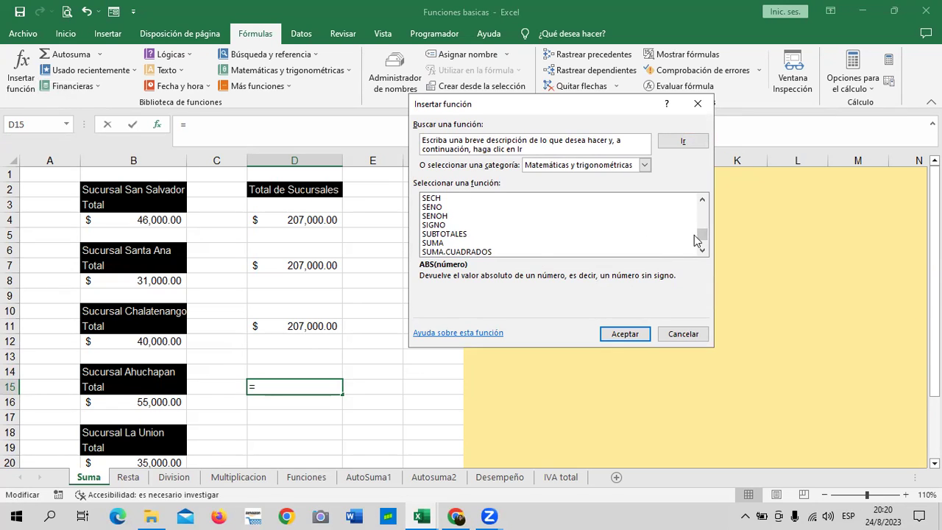
{"action": "left_click", "coordinate": [435, 244]}
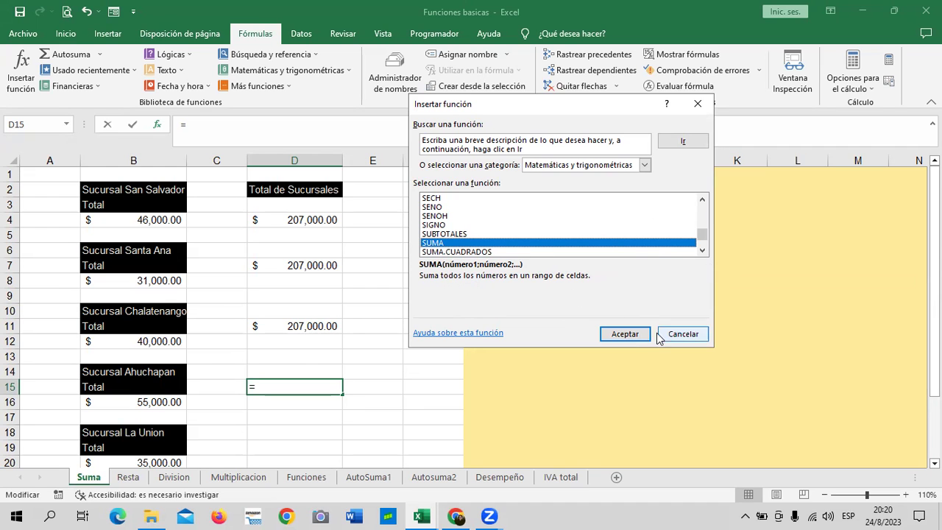
{"action": "left_click", "coordinate": [626, 335]}
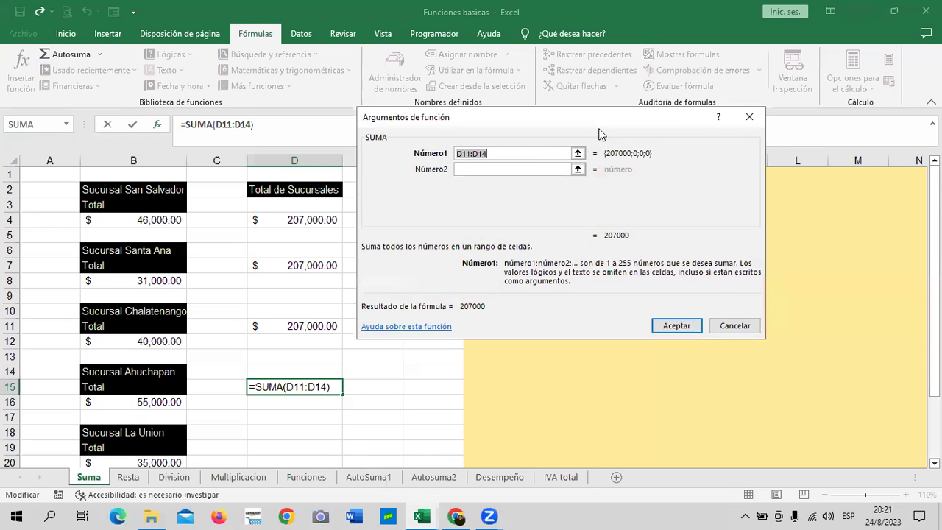
Replace the suggested D11:D14 range with B4 as Número1 and B8 as Número2
{"action": "left_click_drag", "start_coordinate": [599, 134], "coordinate": [616, 148]}
{"action": "left_click", "coordinate": [526, 170]}
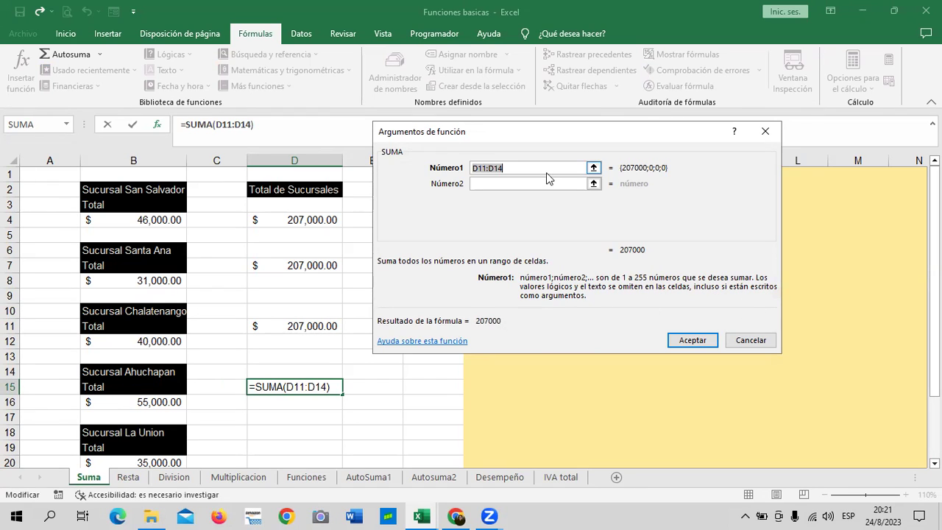
{"action": "key", "text": "BackSpace"}
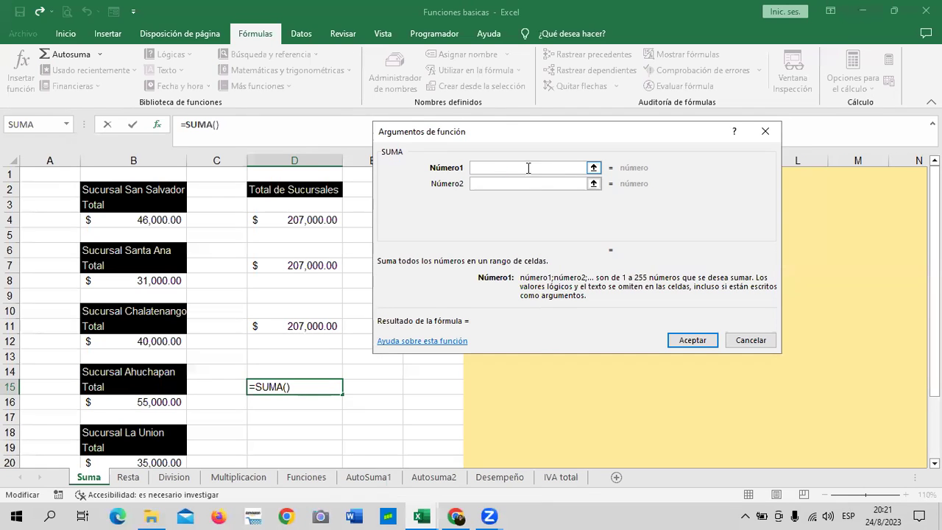
{"action": "left_click", "coordinate": [593, 169]}
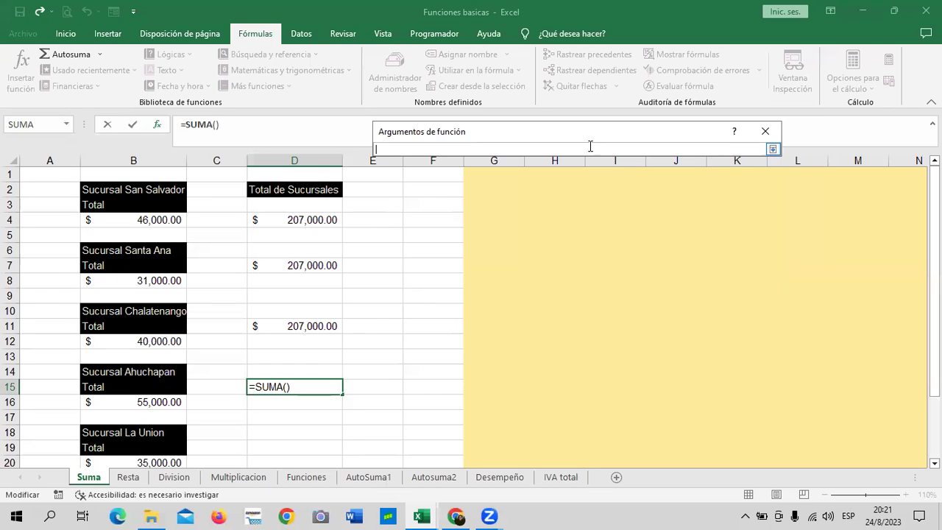
{"action": "left_click", "coordinate": [162, 220]}
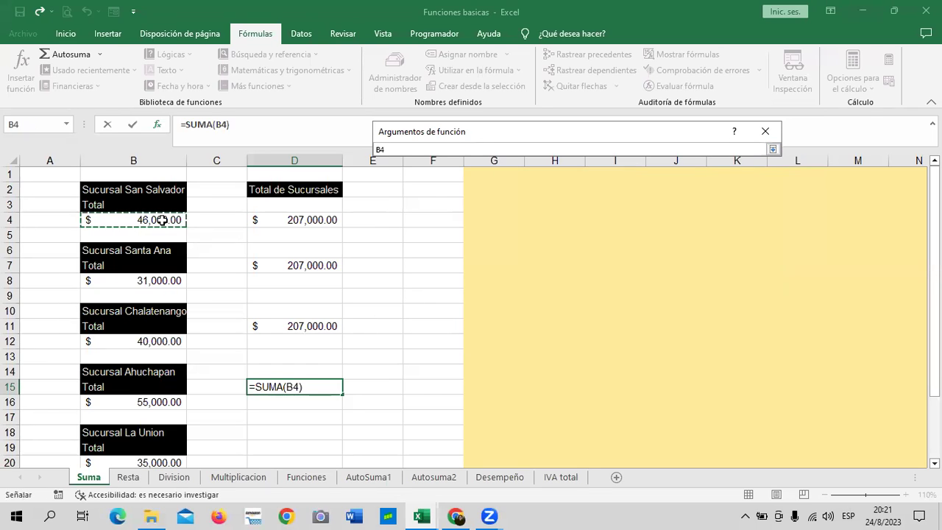
{"action": "left_click", "coordinate": [771, 150]}
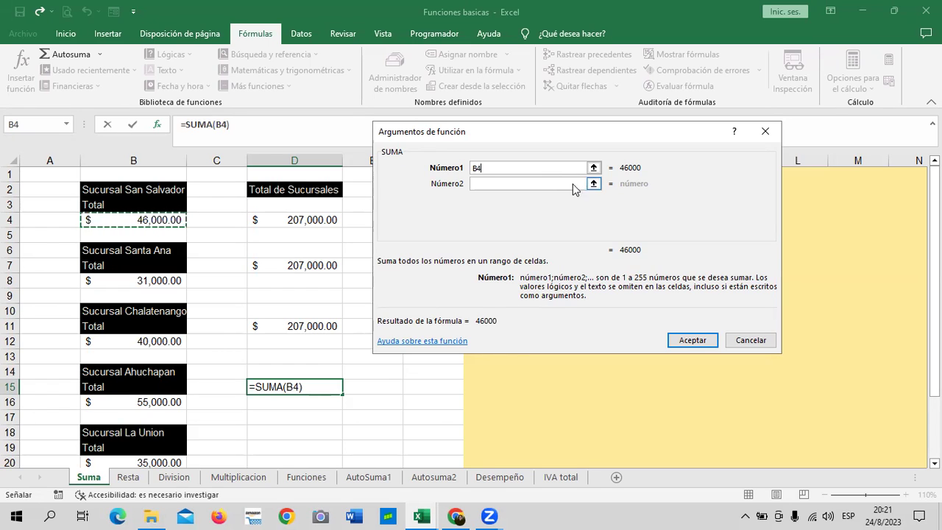
{"action": "left_click", "coordinate": [574, 184]}
{"action": "left_click", "coordinate": [143, 283]}
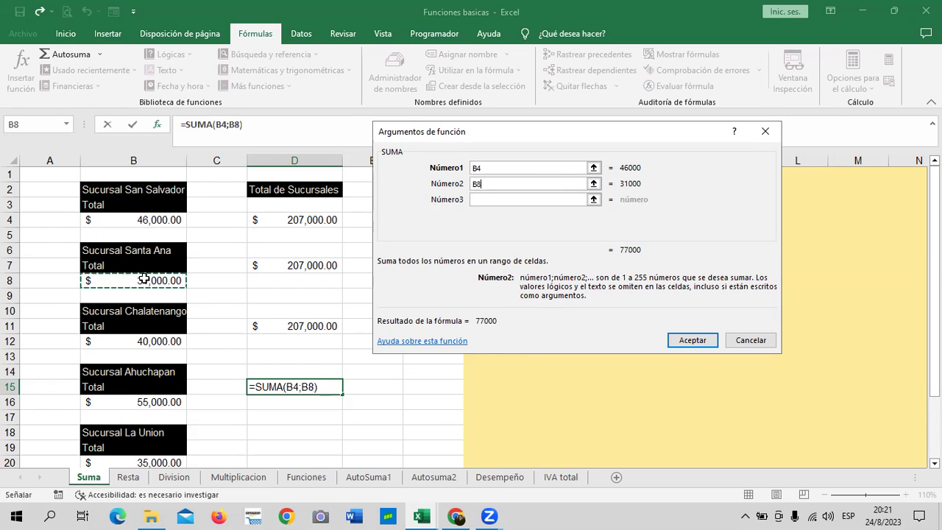
Add B12, B16 and B20 as Número3–Número5 and accept the SUMA formula
{"action": "left_click", "coordinate": [524, 200]}
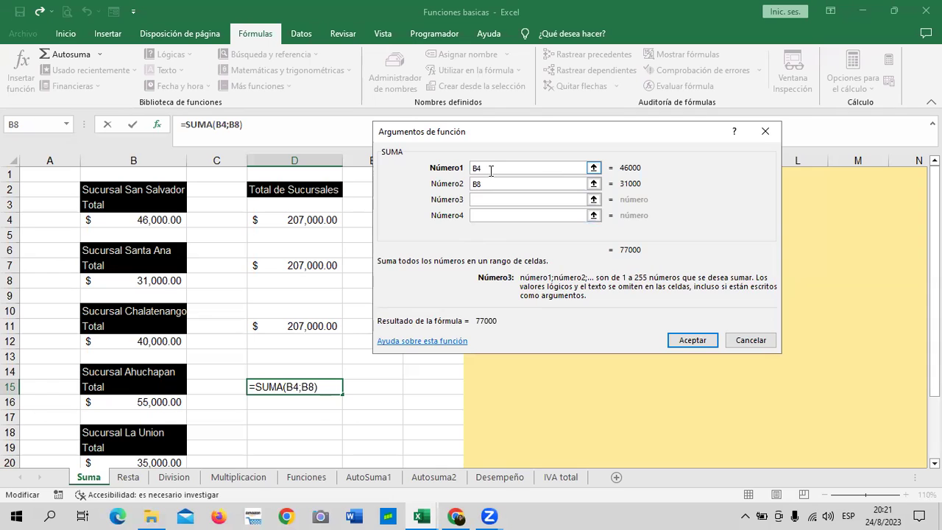
{"action": "left_click", "coordinate": [151, 341]}
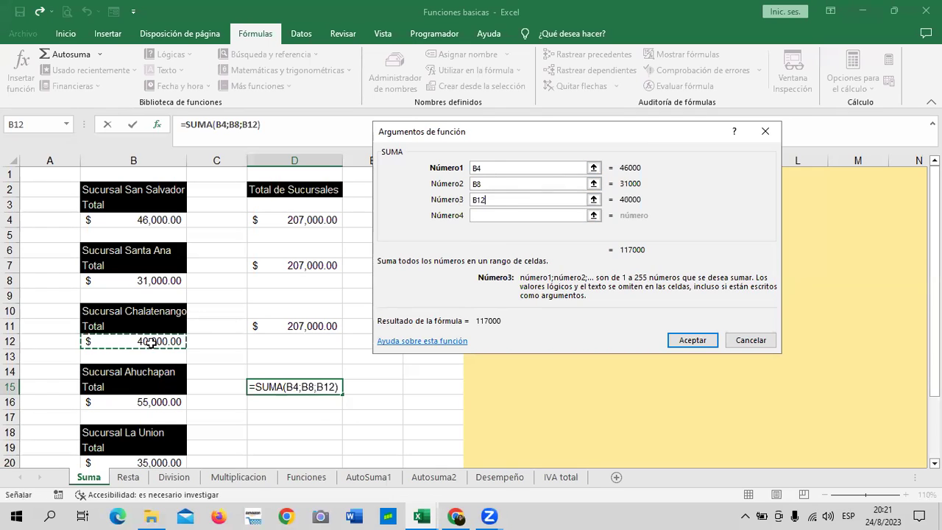
{"action": "left_click", "coordinate": [538, 215]}
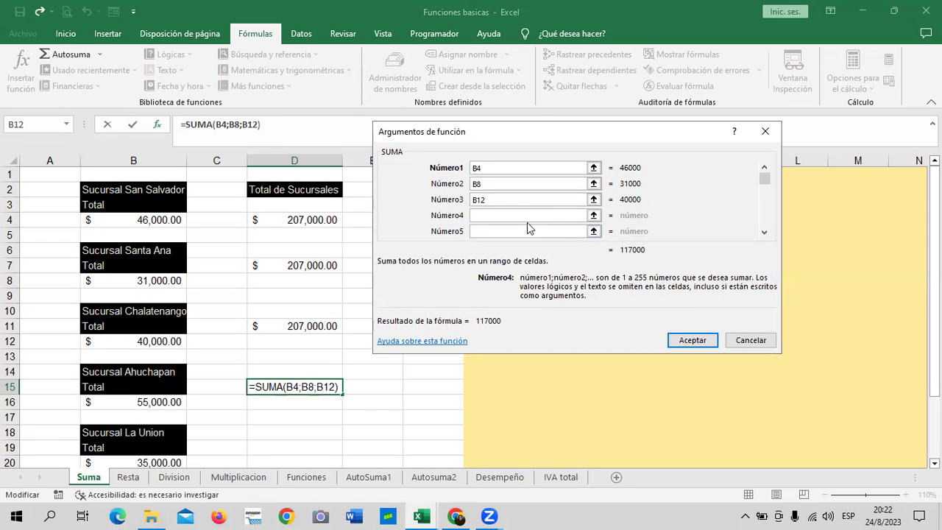
{"action": "left_click", "coordinate": [134, 402]}
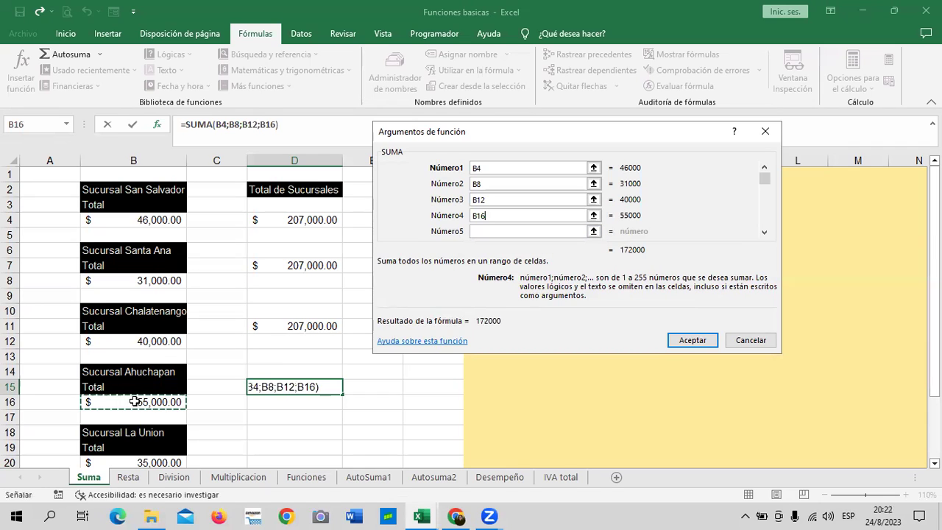
{"action": "left_click", "coordinate": [578, 231]}
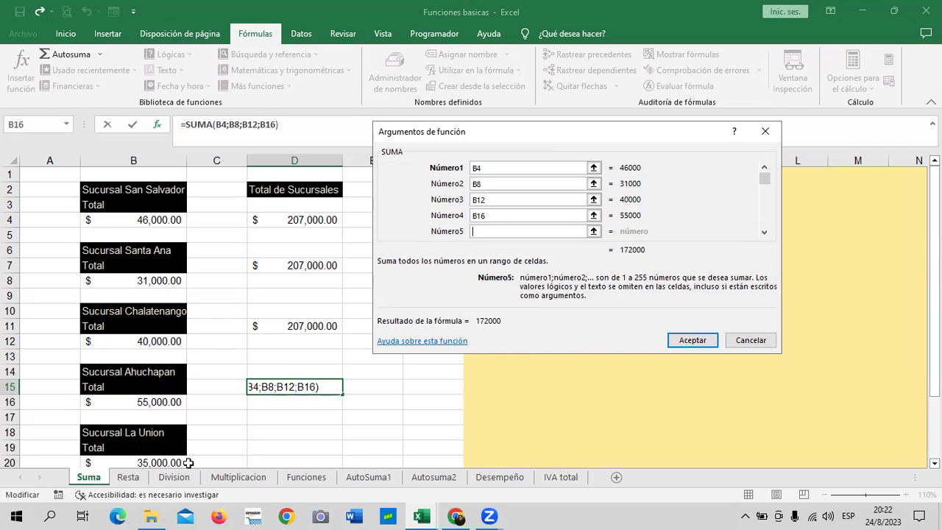
{"action": "left_click_drag", "start_coordinate": [935, 180], "coordinate": [935, 193]}
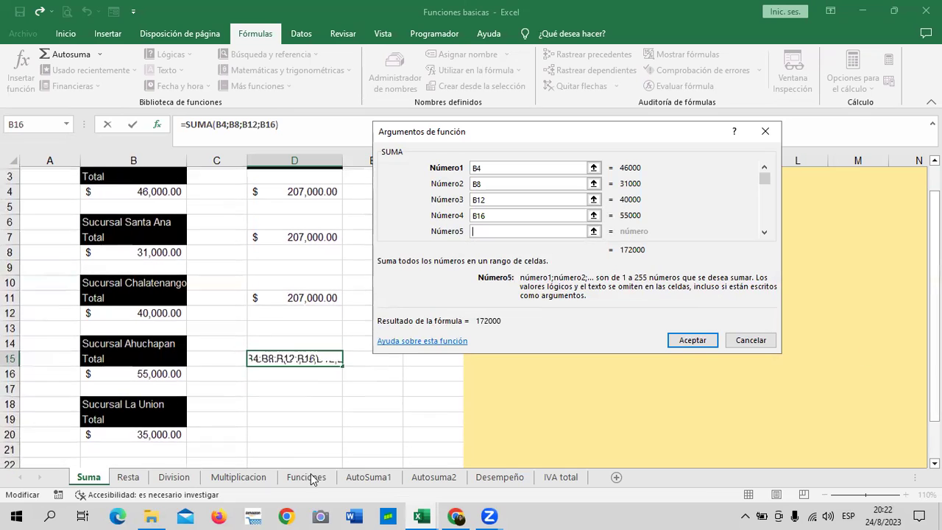
{"action": "left_click", "coordinate": [166, 432]}
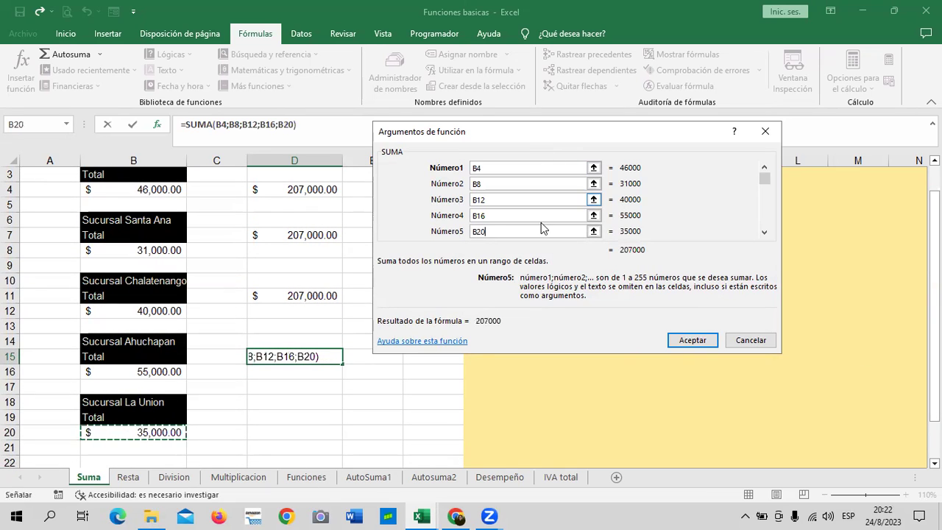
{"action": "left_click", "coordinate": [695, 340]}
{"action": "left_click", "coordinate": [696, 340]}
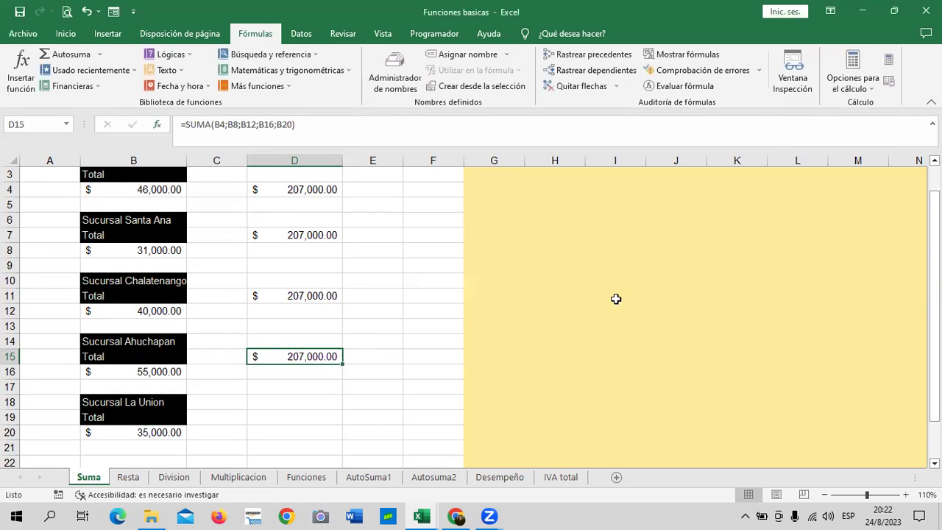
{"action": "left_click", "coordinate": [416, 281]}
{"action": "left_click", "coordinate": [315, 358]}
{"action": "left_click", "coordinate": [731, 76]}
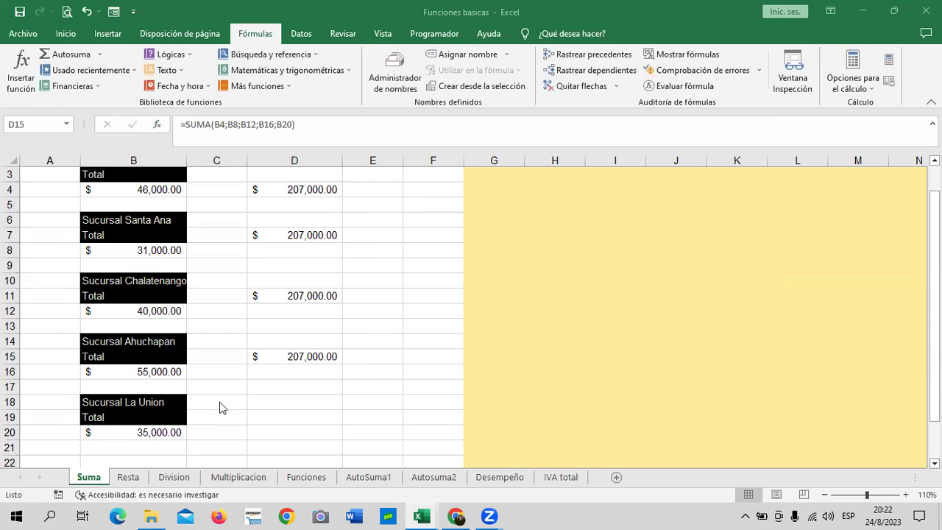
{"action": "left_click", "coordinate": [296, 381]}
{"action": "left_click", "coordinate": [307, 409]}
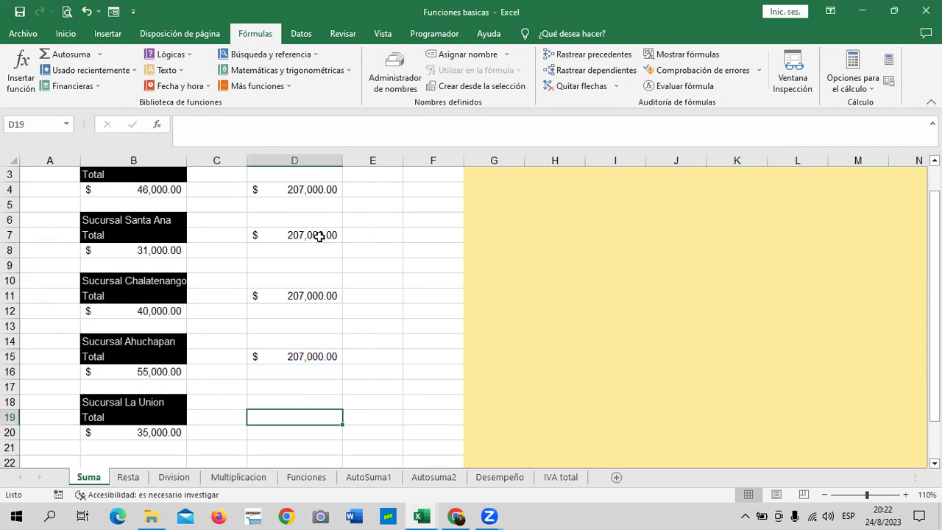
{"action": "left_click", "coordinate": [300, 192]}
{"action": "left_click", "coordinate": [290, 250]}
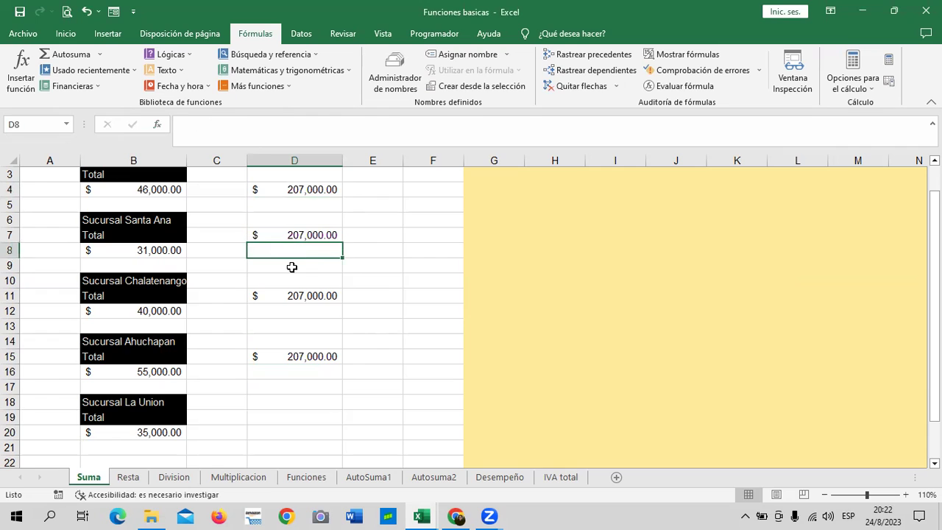
{"action": "left_click", "coordinate": [299, 297]}
{"action": "left_click", "coordinate": [300, 356]}
{"action": "left_click", "coordinate": [298, 406]}
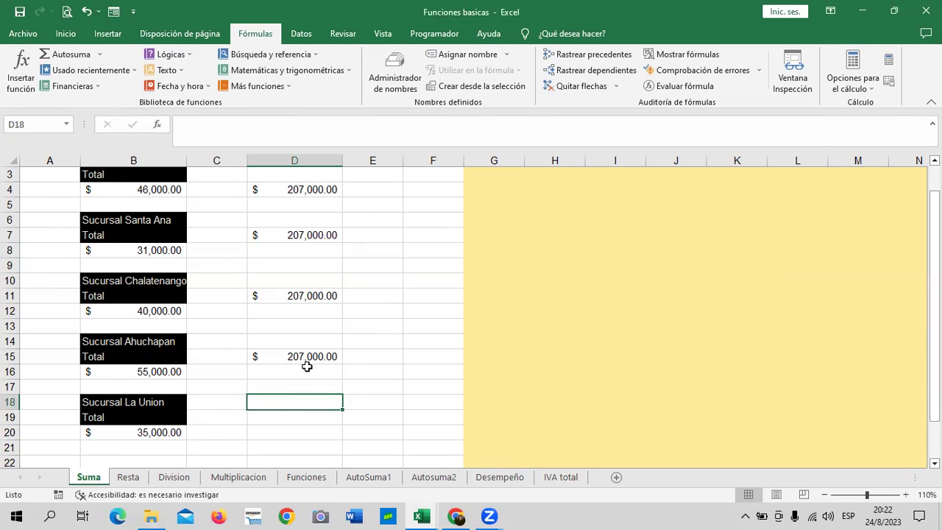
{"action": "left_click", "coordinate": [291, 247]}
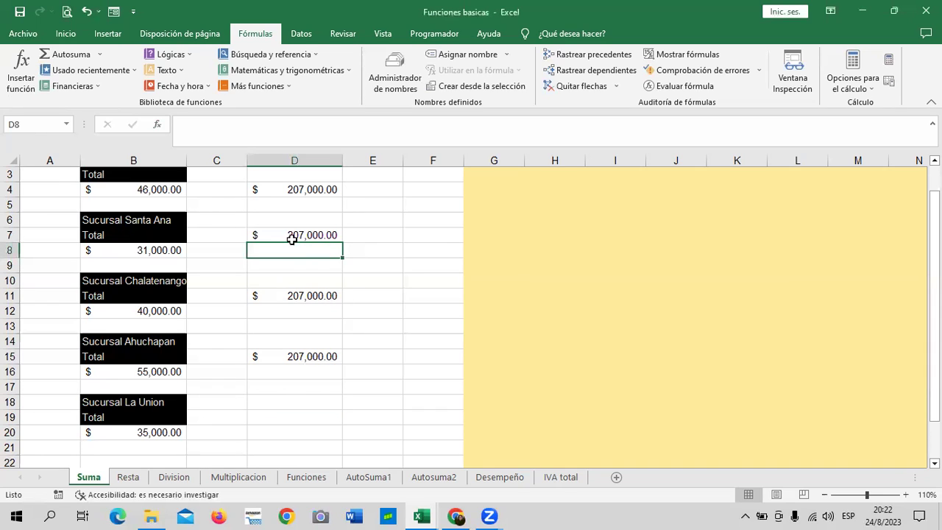
{"action": "left_click", "coordinate": [292, 234]}
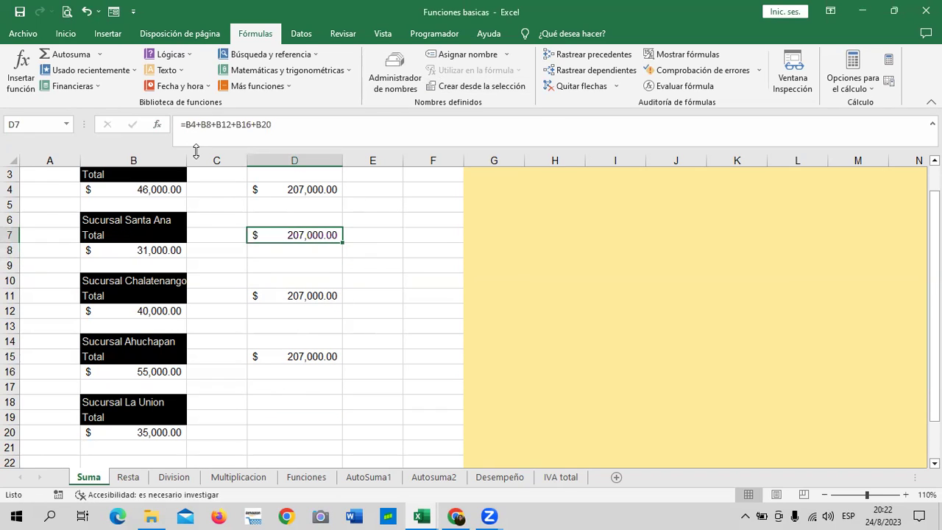
{"action": "left_click", "coordinate": [416, 94]}
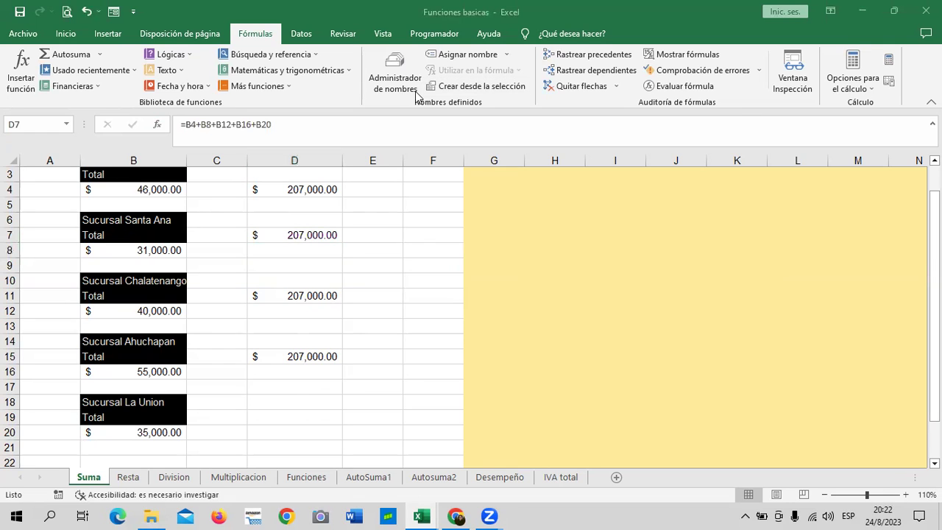
{"action": "scroll", "coordinate": [331, 257], "scroll_direction": "up", "scroll_amount": 1}
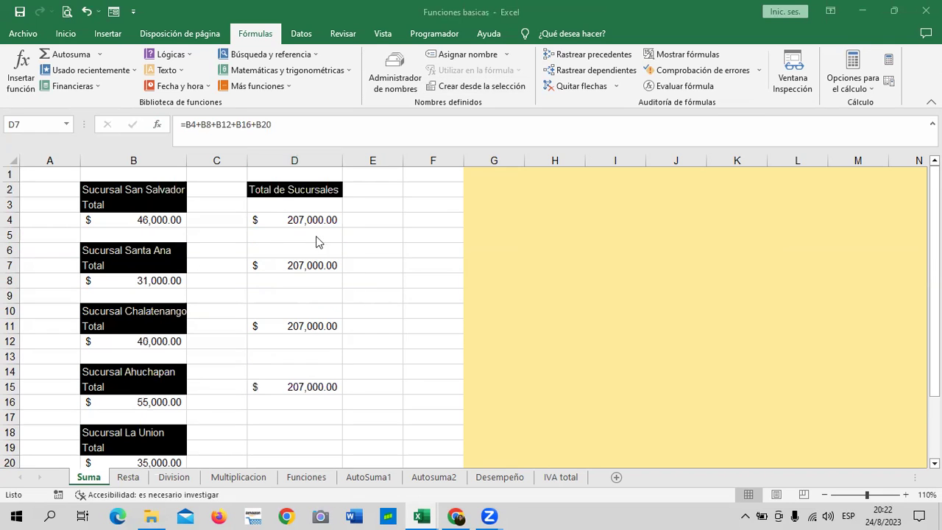
{"action": "left_click", "coordinate": [302, 219]}
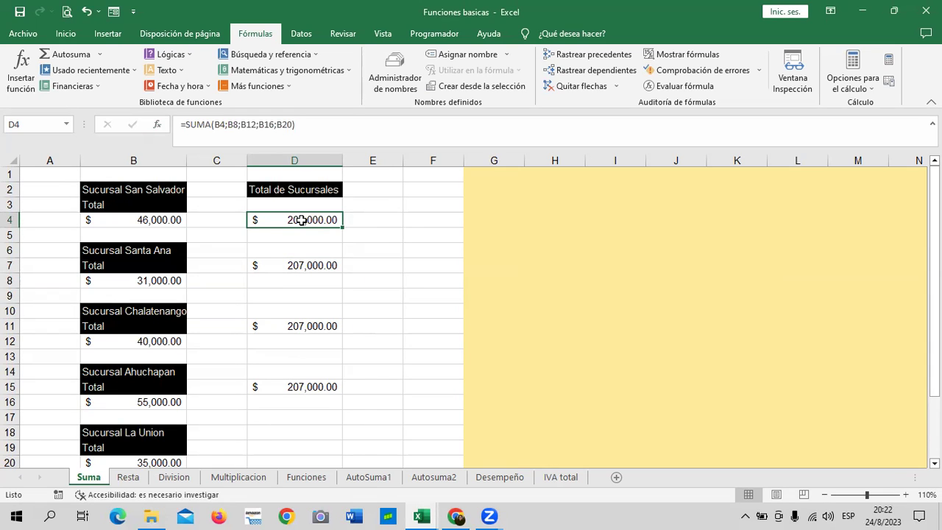
Delete the total in D4 and erase the partly typed =suma formula
{"action": "key", "text": "Delete"}
{"action": "type", "text": "=s"}
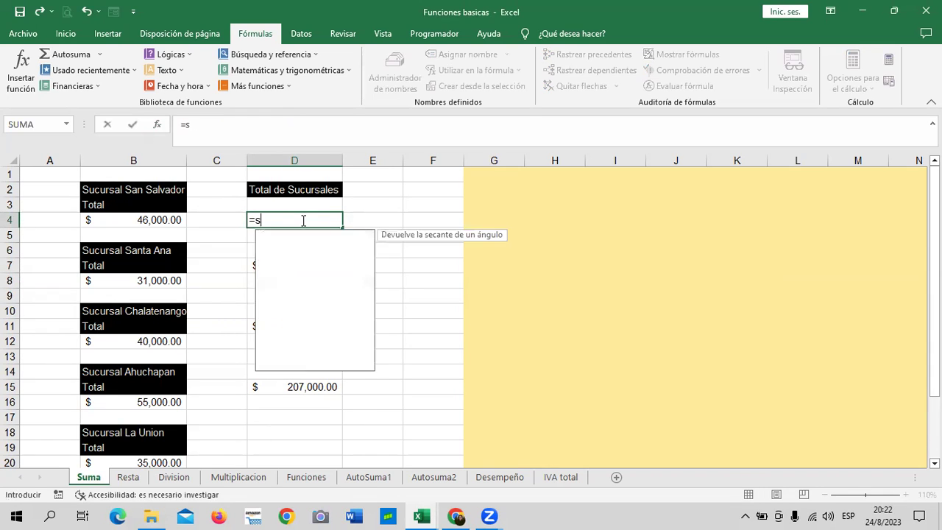
{"action": "type", "text": "uma"}
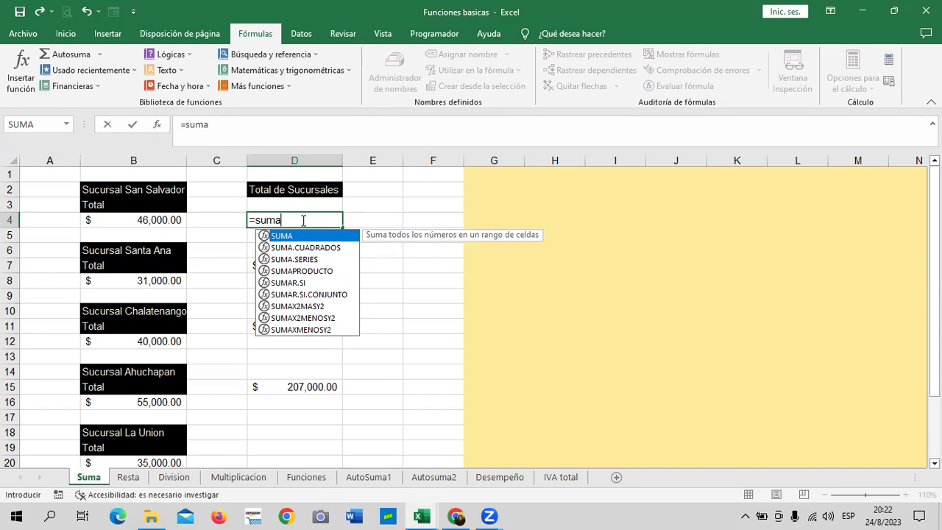
{"action": "key", "text": "BackSpace"}
{"action": "key", "text": "BackSpace"}
{"action": "key", "text": "BackSpace"}
{"action": "key", "text": "BackSpace"}
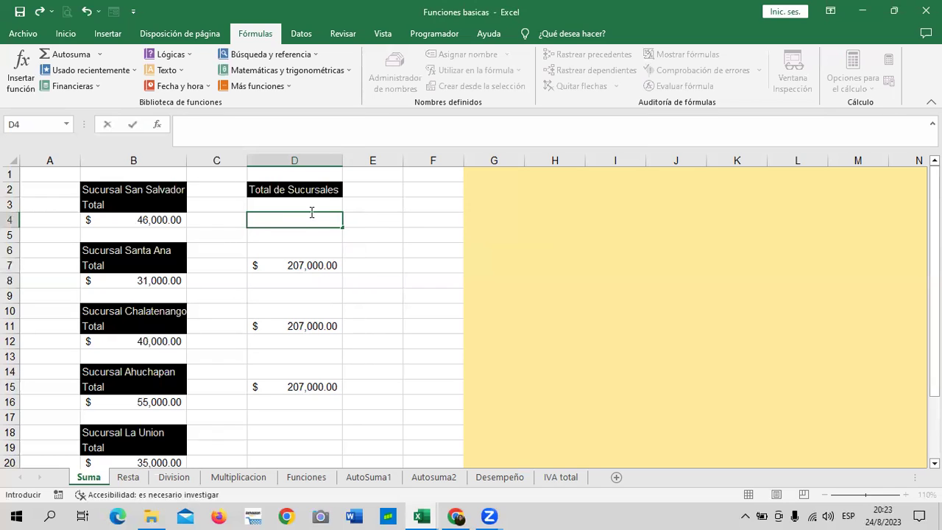
{"action": "left_click", "coordinate": [439, 236]}
{"action": "left_click", "coordinate": [326, 219]}
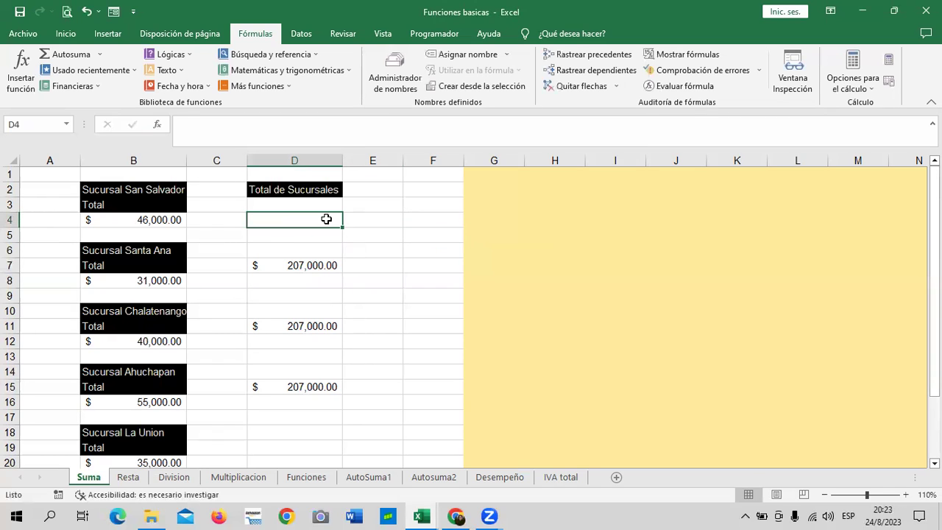
{"action": "type", "text": "="}
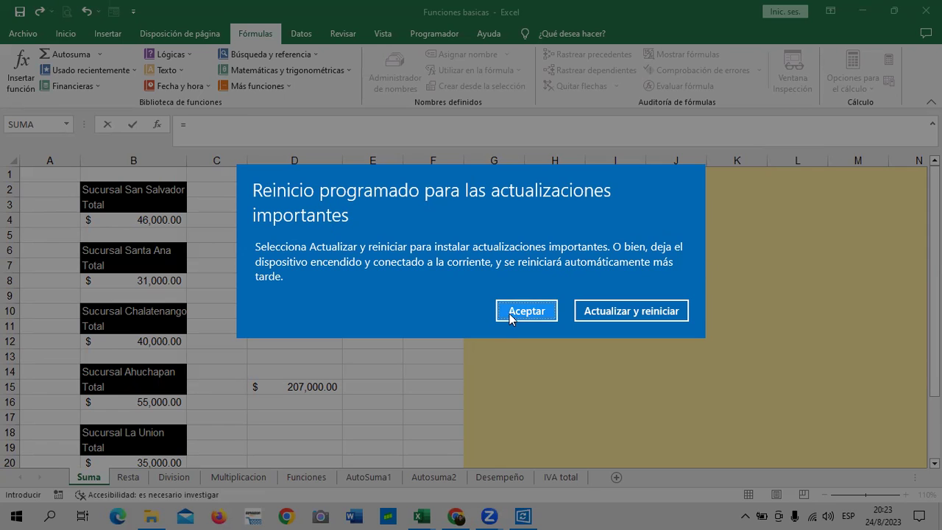
Dismiss the Windows restart notice and cancel the unfinished entry in D4
{"action": "left_click", "coordinate": [518, 310]}
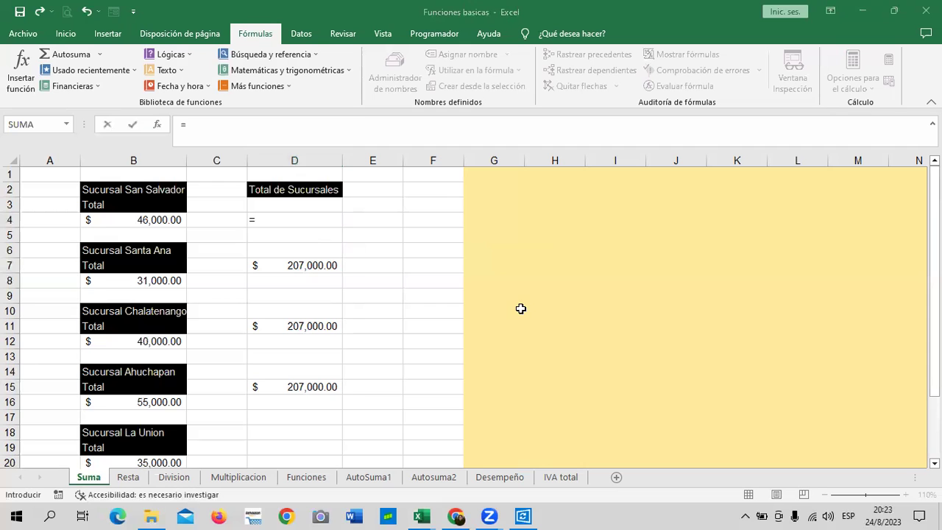
{"action": "left_click", "coordinate": [375, 203]}
{"action": "key", "text": "Escape"}
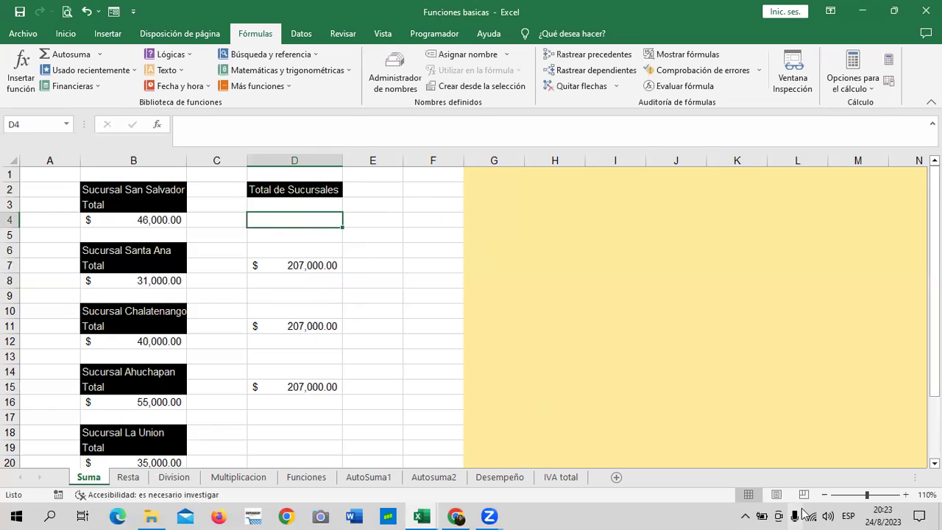
{"action": "left_click", "coordinate": [744, 516]}
{"action": "left_click", "coordinate": [320, 207]}
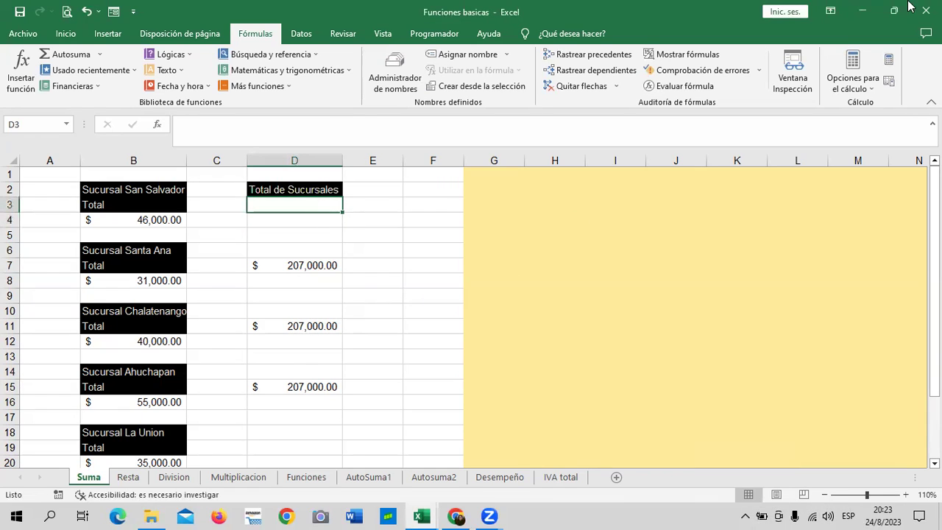
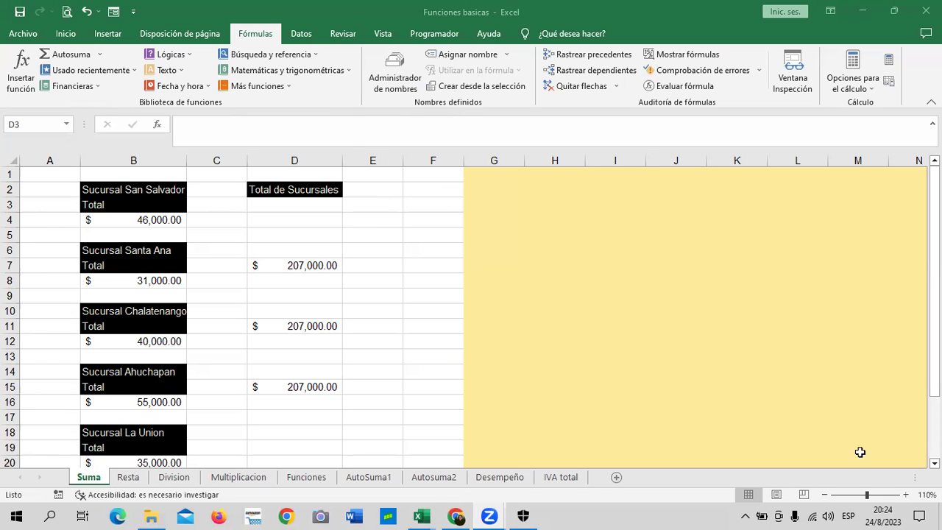
Start a SUMA function in D4 of the Suma sheet
{"action": "left_click", "coordinate": [392, 239]}
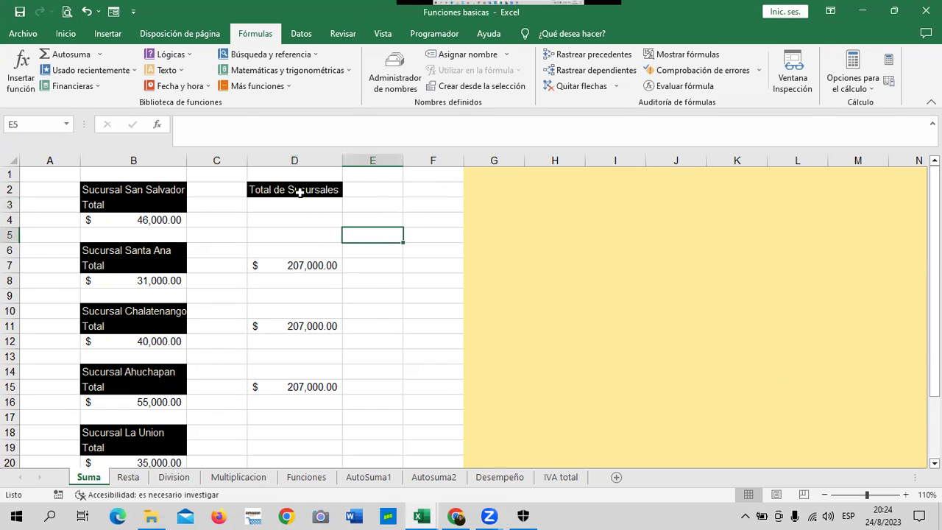
{"action": "left_click", "coordinate": [413, 329]}
{"action": "left_click", "coordinate": [292, 219]}
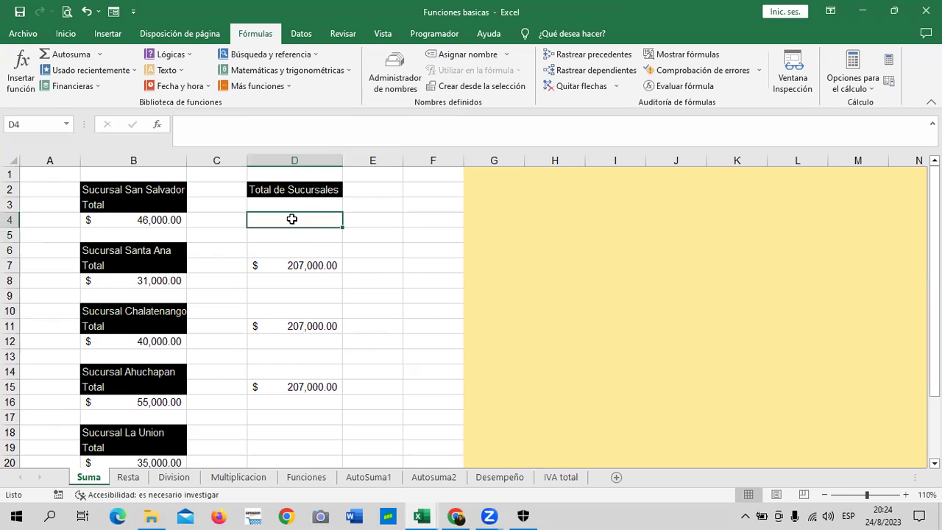
{"action": "type", "text": "=s"}
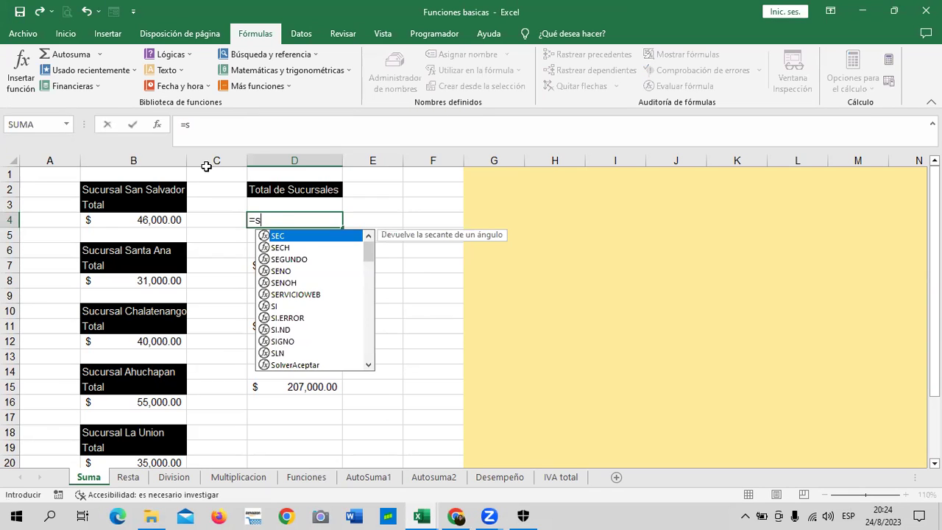
{"action": "type", "text": "um"}
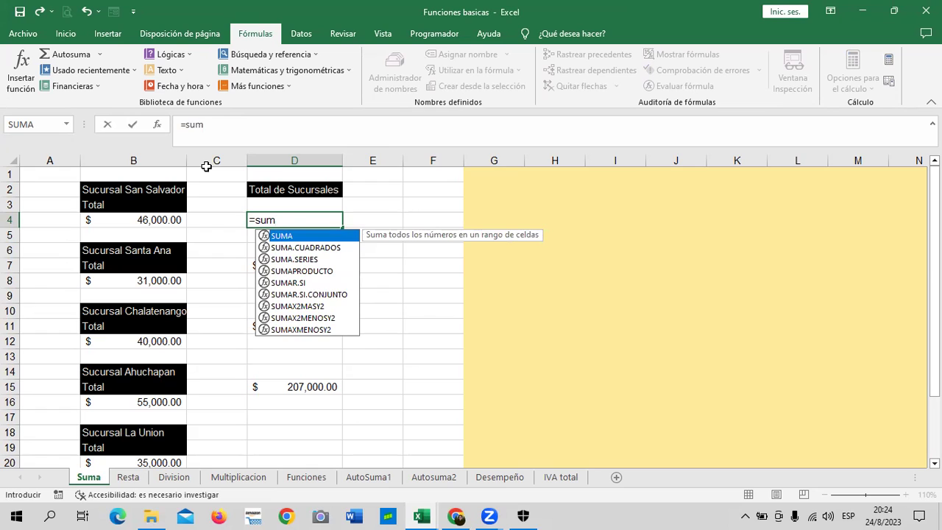
{"action": "type", "text": "a"}
{"action": "double_click", "coordinate": [316, 237]}
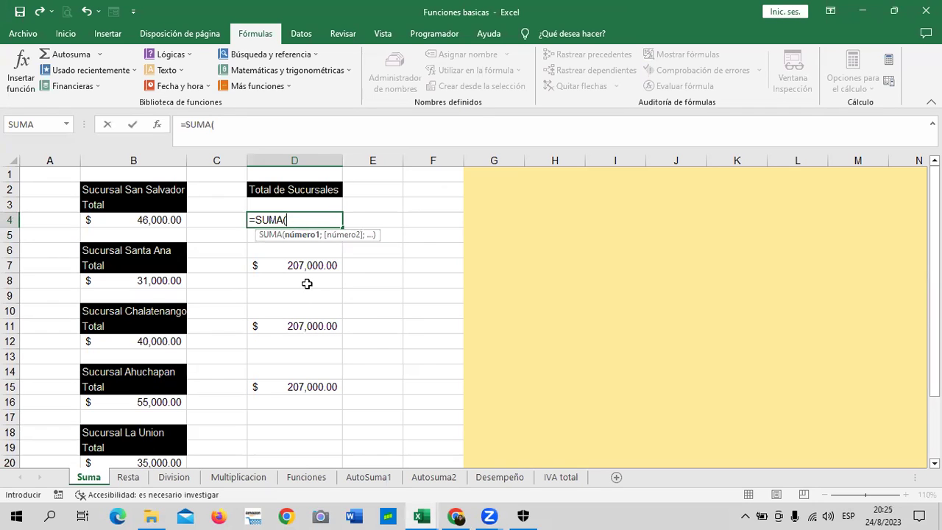
Add B4, B8, B12, B16 and B20 as SUMA arguments and close the parenthesis
{"action": "left_click", "coordinate": [144, 219]}
{"action": "type", "text": ";"}
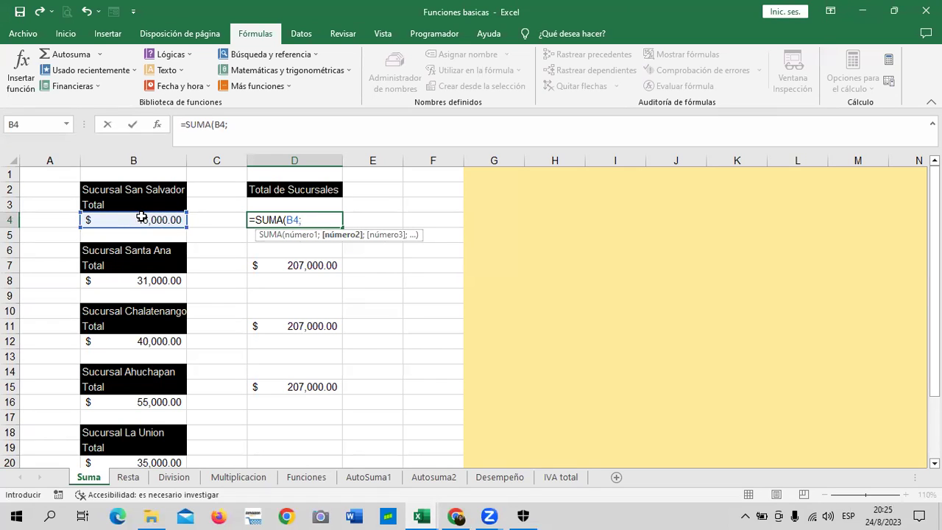
{"action": "left_click", "coordinate": [147, 281]}
{"action": "type", "text": ";"}
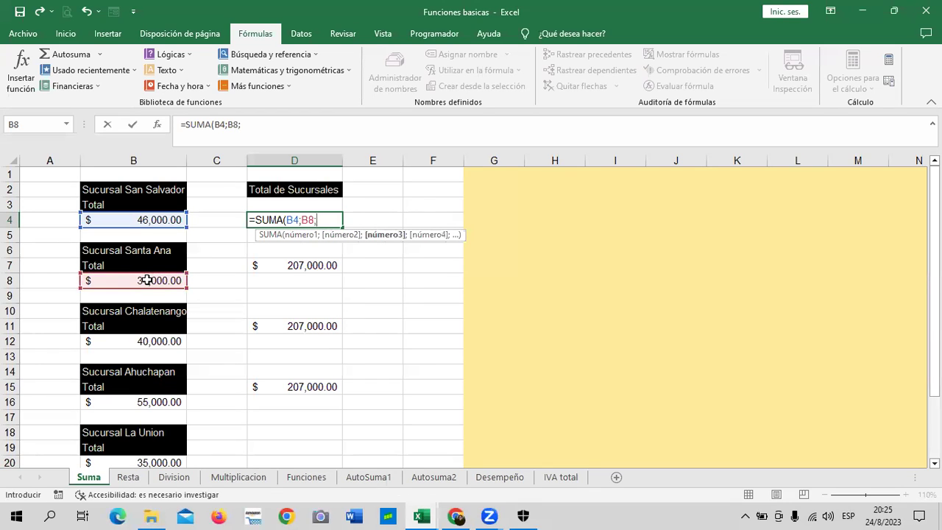
{"action": "left_click", "coordinate": [142, 341]}
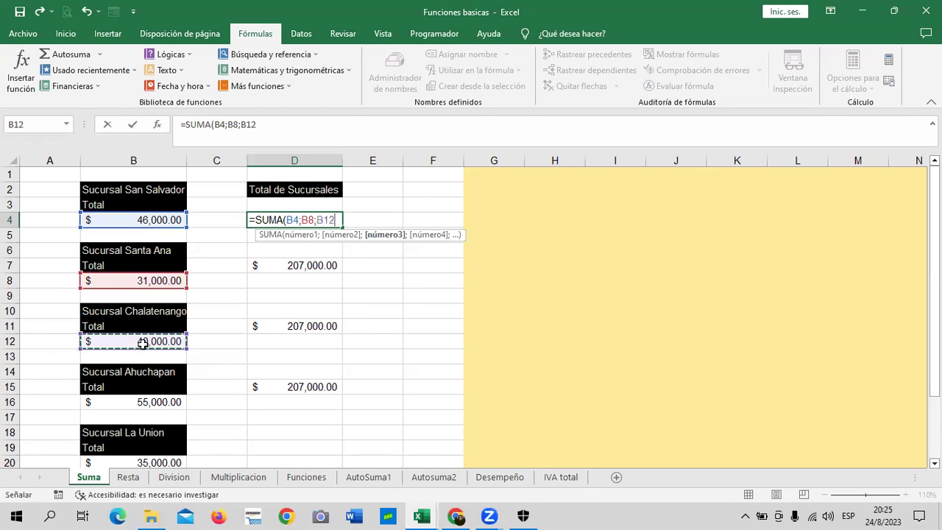
{"action": "type", "text": ";"}
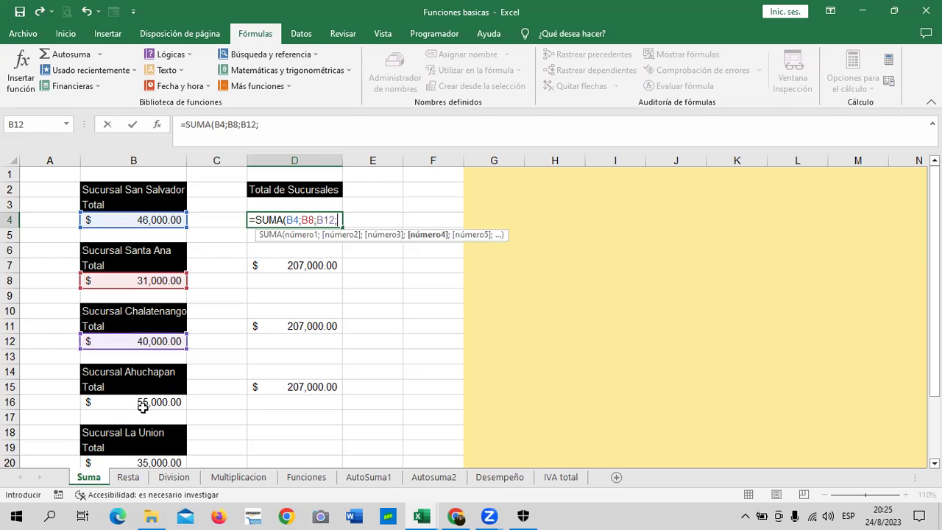
{"action": "left_click", "coordinate": [143, 403]}
{"action": "type", "text": ";"}
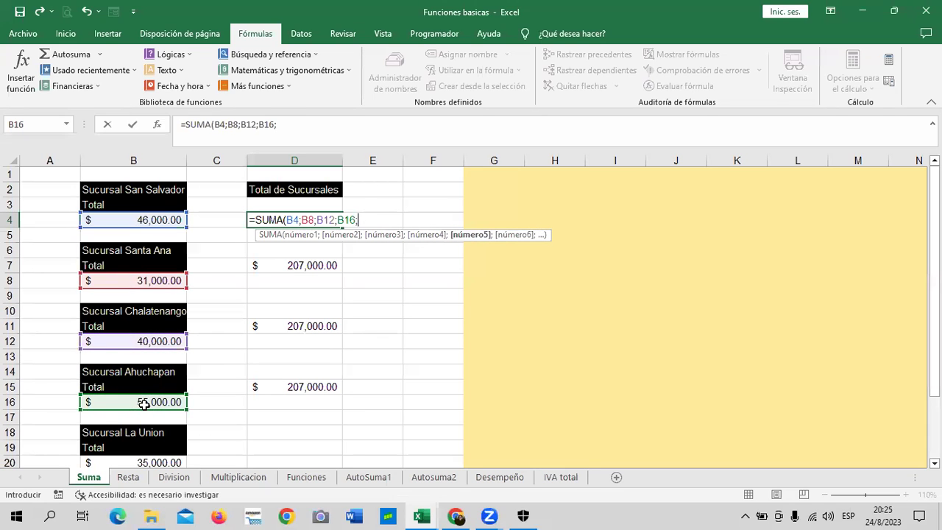
{"action": "left_click", "coordinate": [123, 461]}
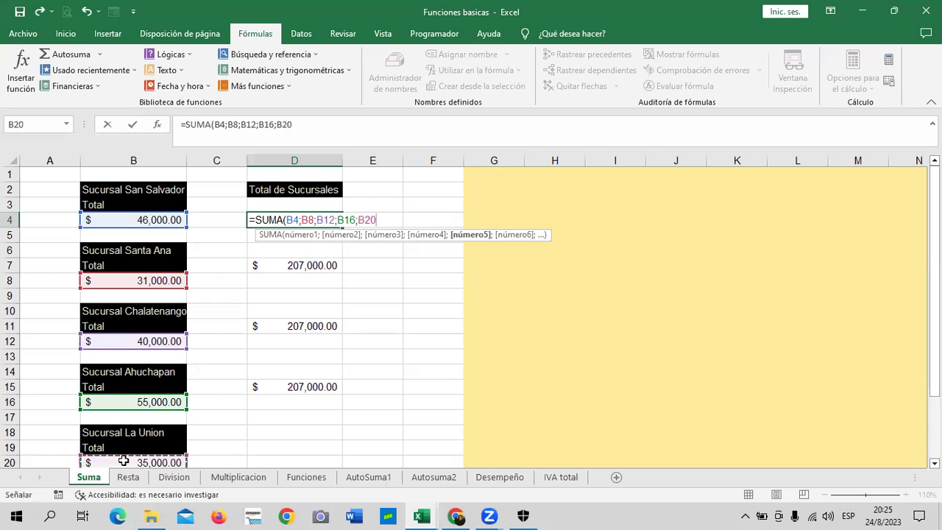
{"action": "type", "text": ")"}
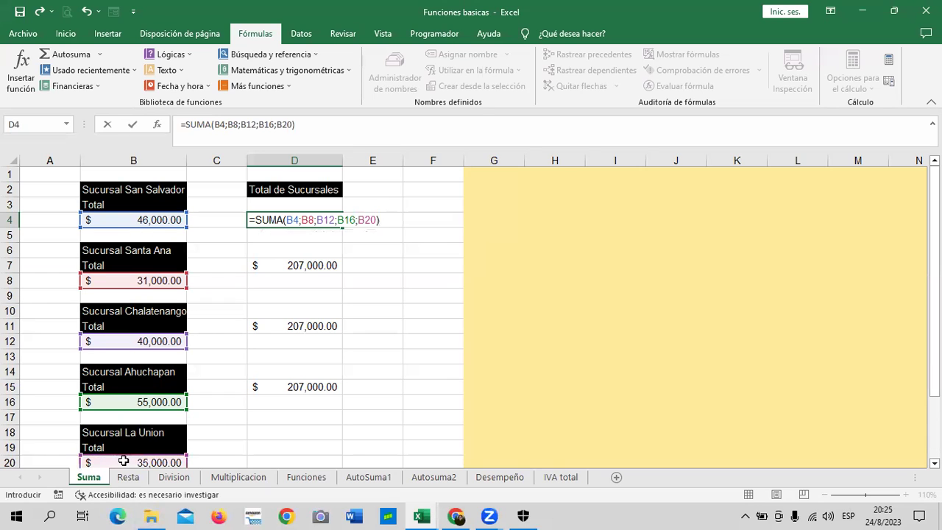
Commit =SUMA(B4;B8;B12;B16;B20) so D4 shows $207,000.00
{"action": "key", "text": "Return"}
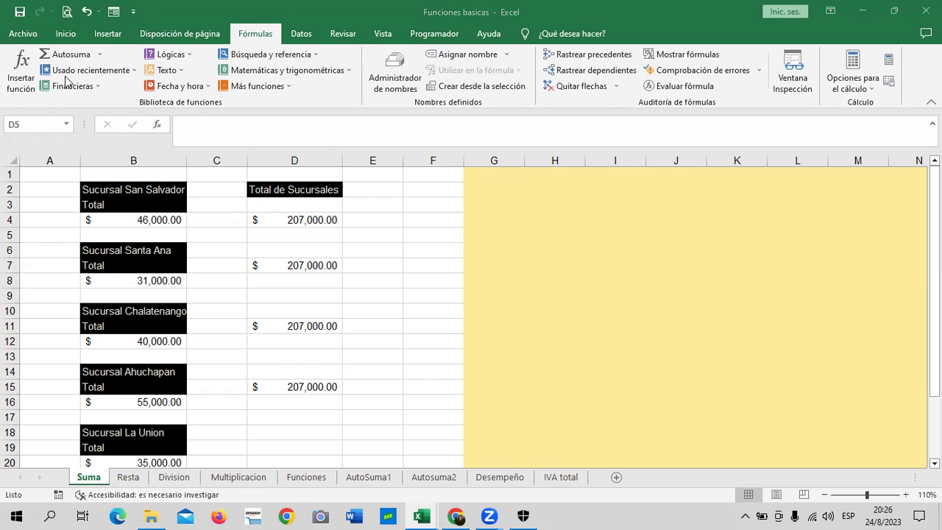
{"action": "left_click", "coordinate": [129, 479]}
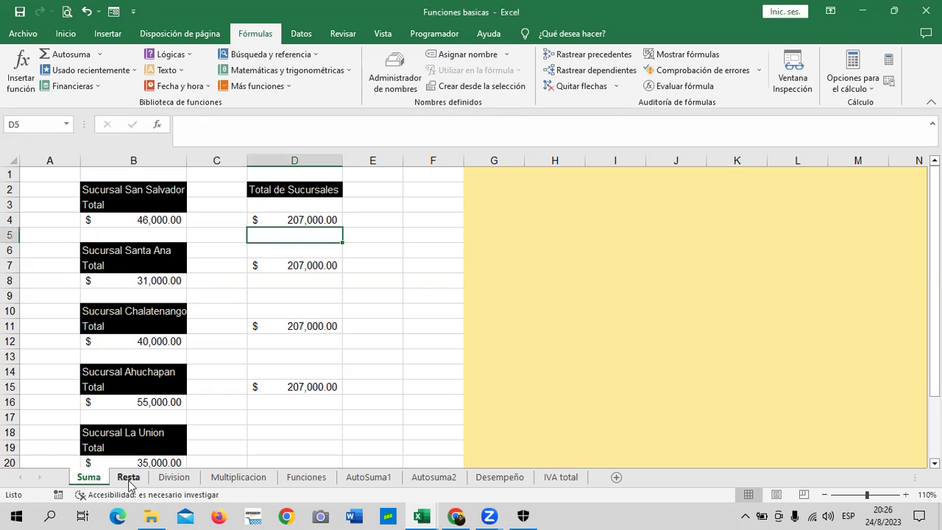
Switch to the Resta sheet, dismiss the Windows Security popup, and cancel a first D4 entry
{"action": "left_click", "coordinate": [128, 478]}
{"action": "left_click", "coordinate": [404, 311]}
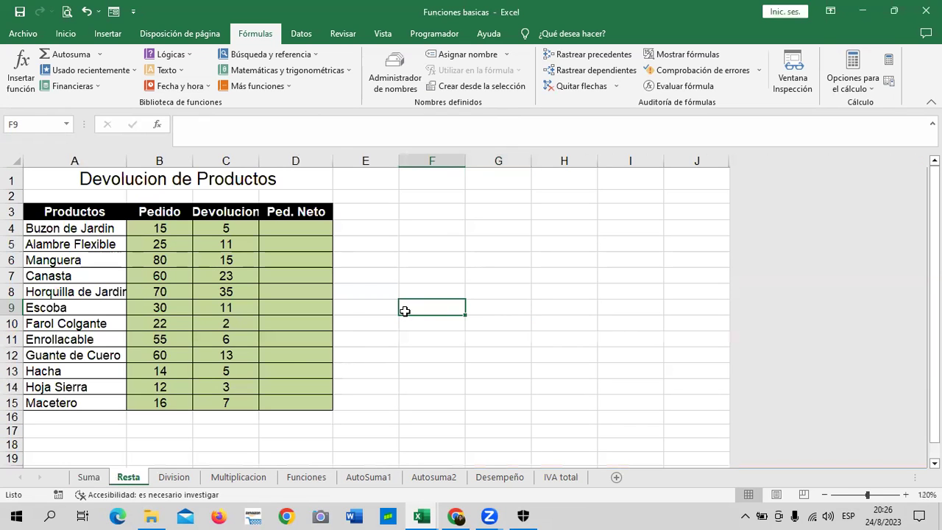
{"action": "mouse_move", "coordinate": [522, 516]}
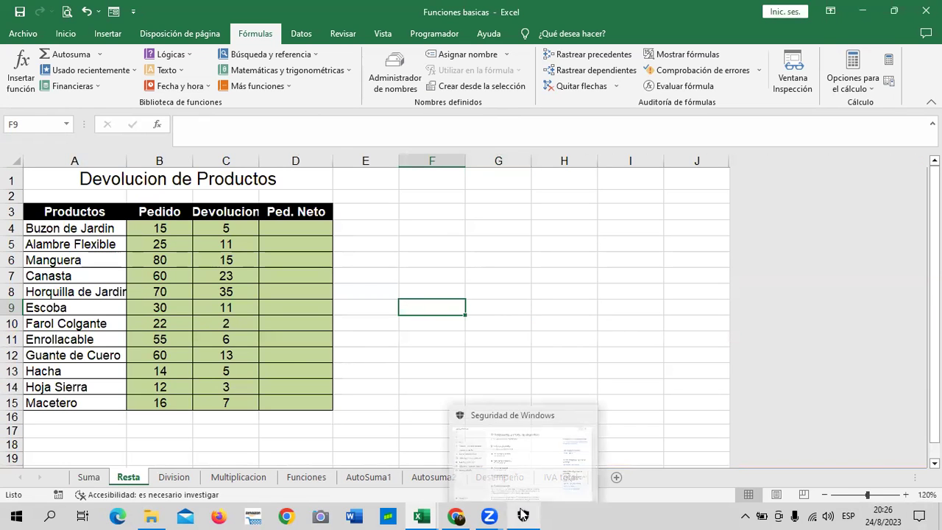
{"action": "left_click", "coordinate": [586, 408]}
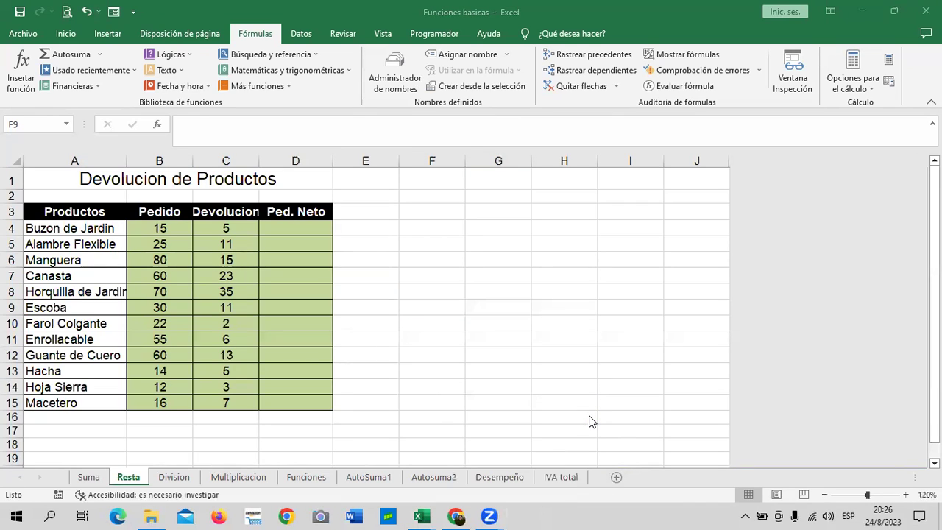
{"action": "left_click", "coordinate": [273, 227]}
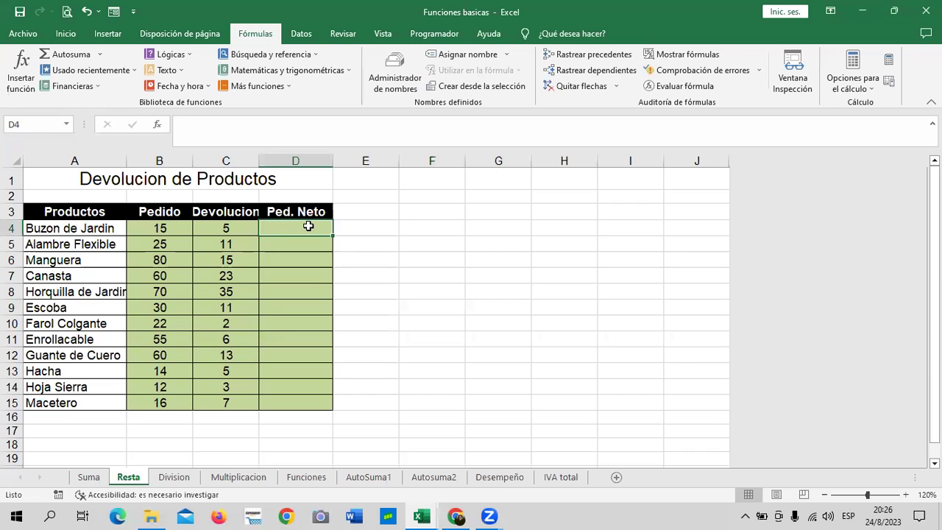
{"action": "type", "text": "="}
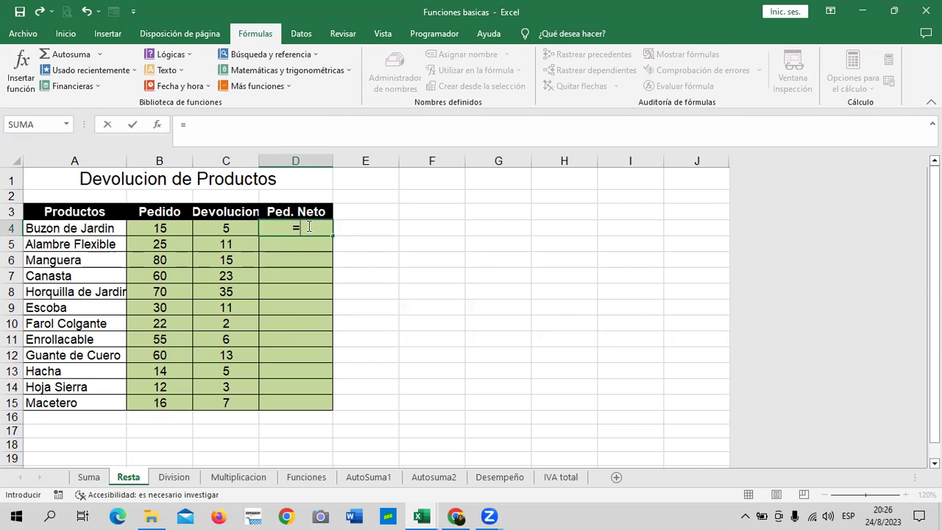
{"action": "key", "text": "Escape"}
Widen the Devolucion column, then enter 10 in D4 and clear it again
{"action": "left_click", "coordinate": [232, 308]}
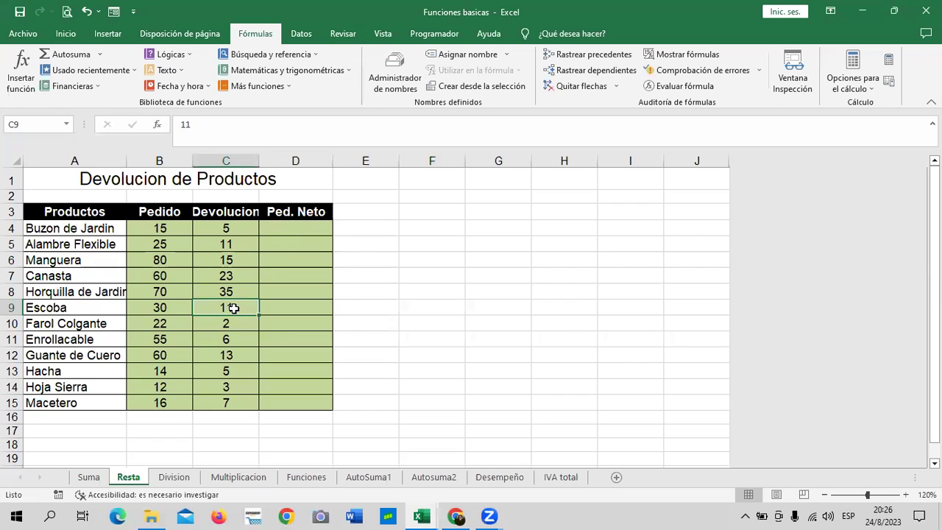
{"action": "left_click", "coordinate": [168, 230]}
{"action": "left_click", "coordinate": [238, 229]}
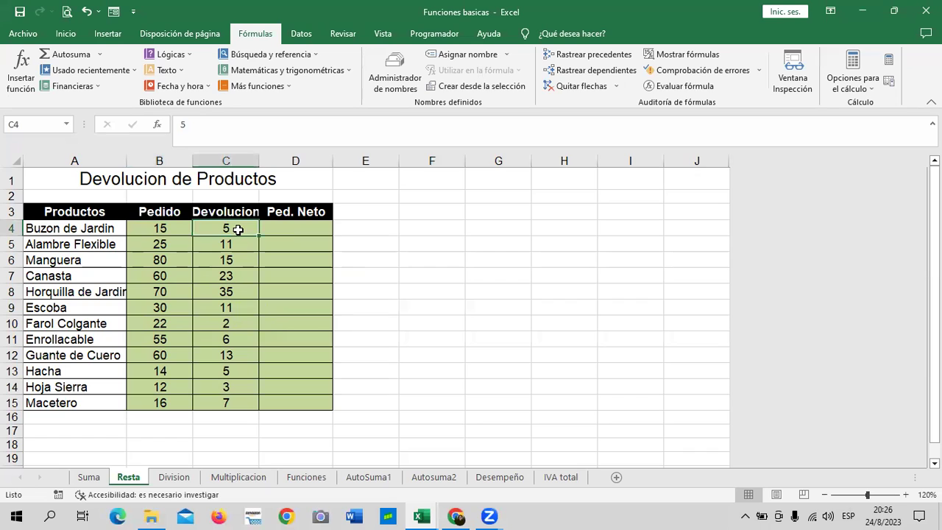
{"action": "left_click_drag", "start_coordinate": [259, 157], "coordinate": [268, 157]}
{"action": "left_click", "coordinate": [304, 228]}
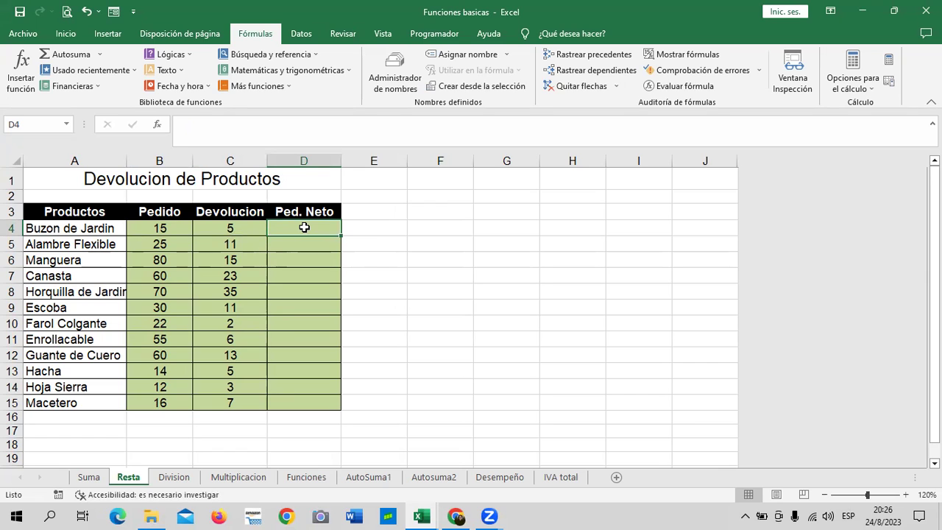
{"action": "left_click", "coordinate": [151, 227]}
{"action": "left_click", "coordinate": [230, 228]}
{"action": "left_click", "coordinate": [301, 228]}
{"action": "type", "text": "10"}
{"action": "key", "text": "Return"}
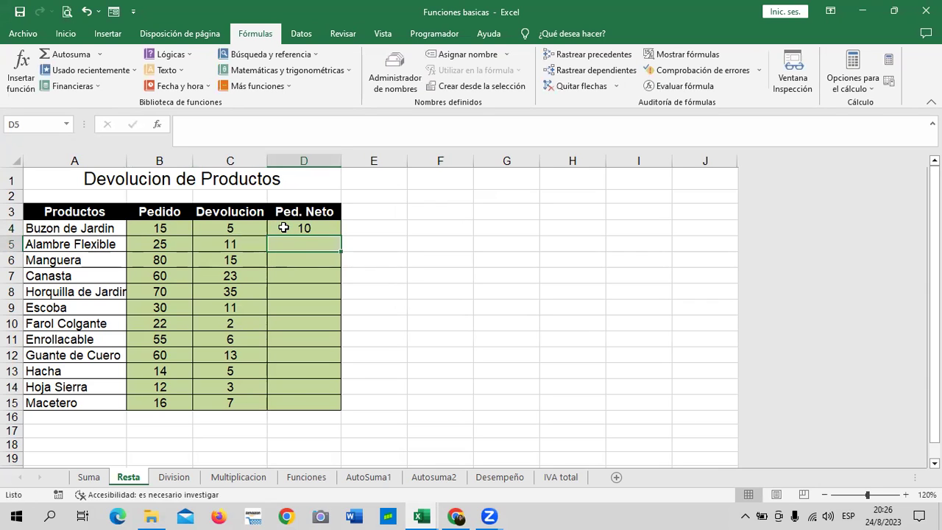
{"action": "left_click", "coordinate": [283, 227]}
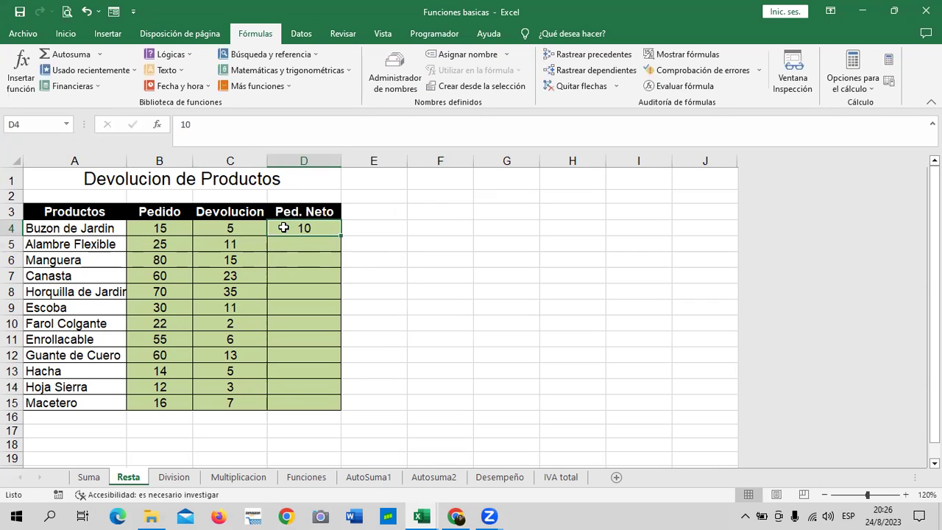
{"action": "key", "text": "Delete"}
Type the D4 formula =B4-C4, ordered quantity minus returns
{"action": "left_click", "coordinate": [397, 227]}
{"action": "left_click", "coordinate": [330, 229]}
{"action": "type", "text": "="}
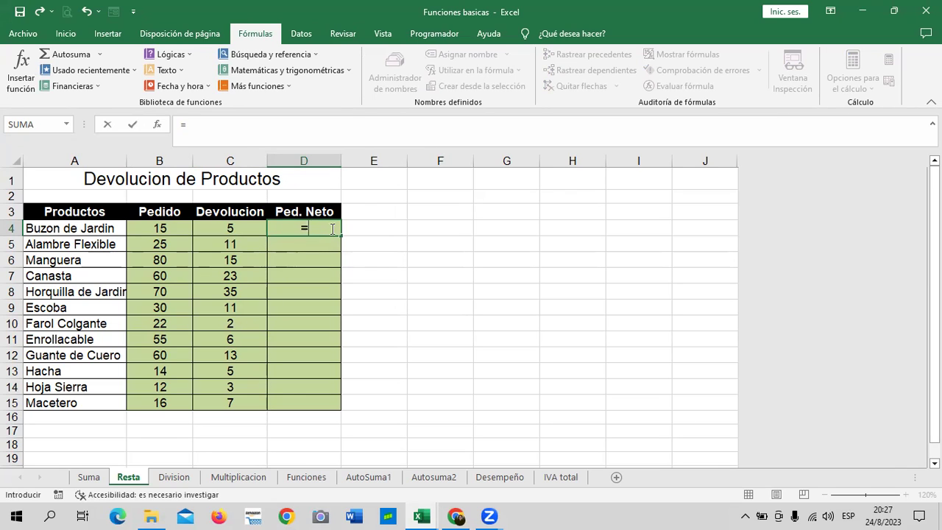
{"action": "left_click", "coordinate": [171, 228]}
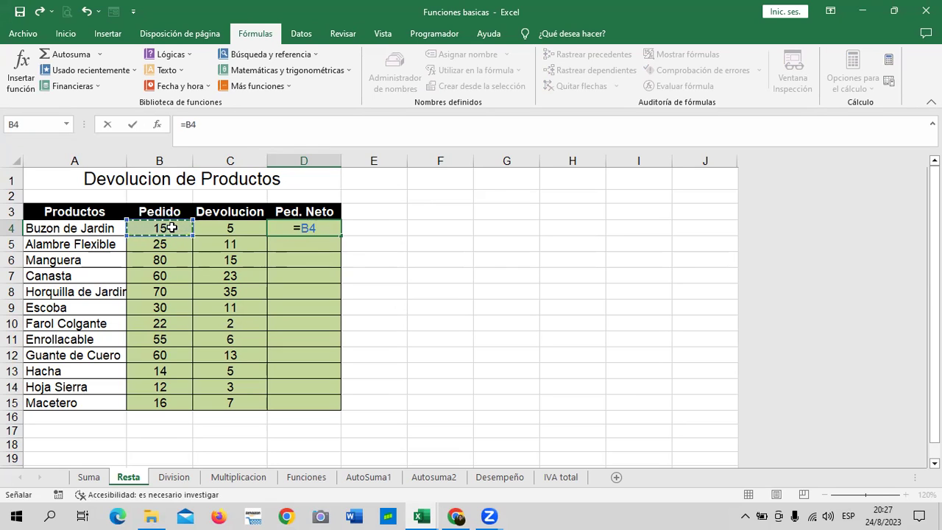
{"action": "type", "text": "-"}
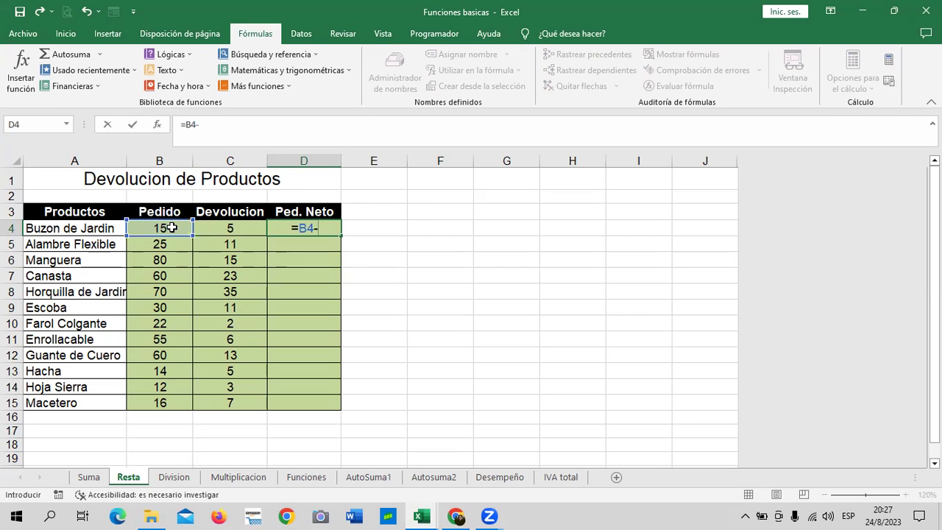
{"action": "left_click", "coordinate": [231, 231]}
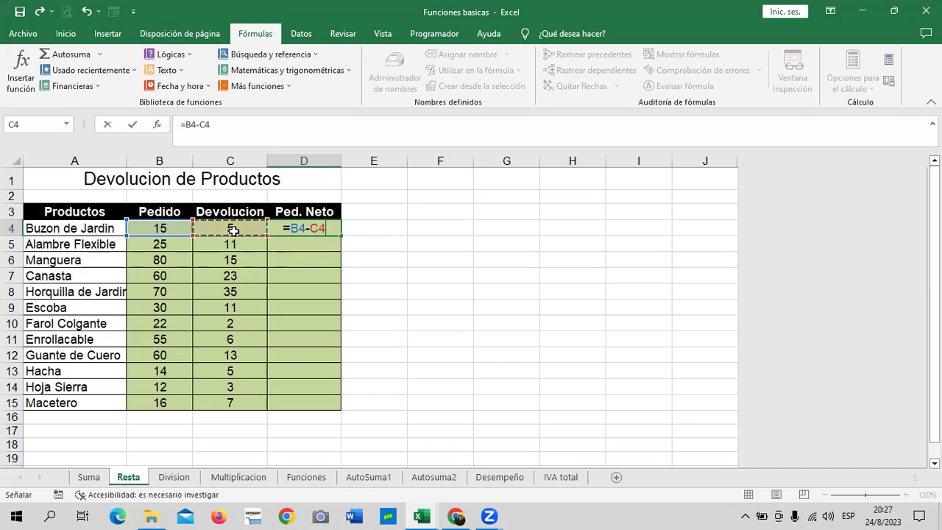
Confirm =B4-C4 so D4 shows a net order of 10, then check its formula
{"action": "key", "text": "Return"}
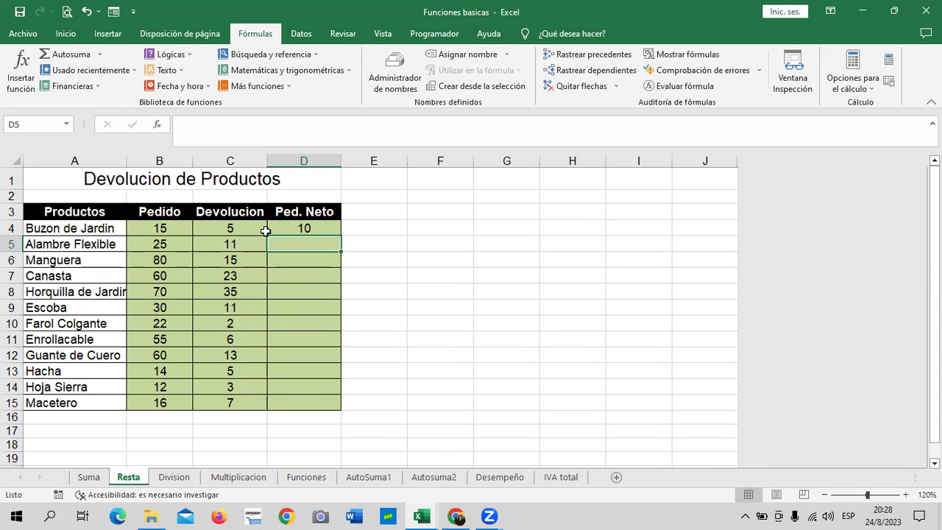
{"action": "left_click", "coordinate": [293, 227]}
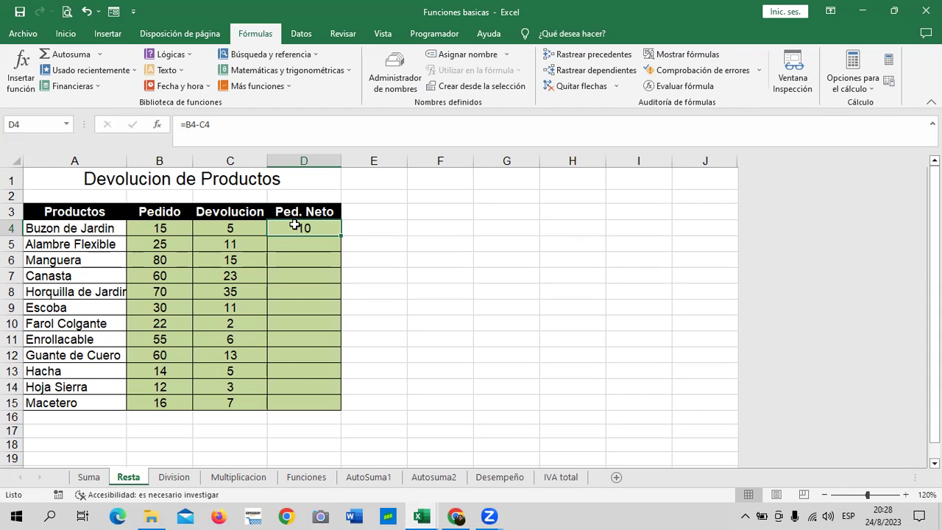
Enter =B5-C5 in D5 and =B6-C6 in D6, giving net orders 14 and 65
{"action": "left_click", "coordinate": [291, 244]}
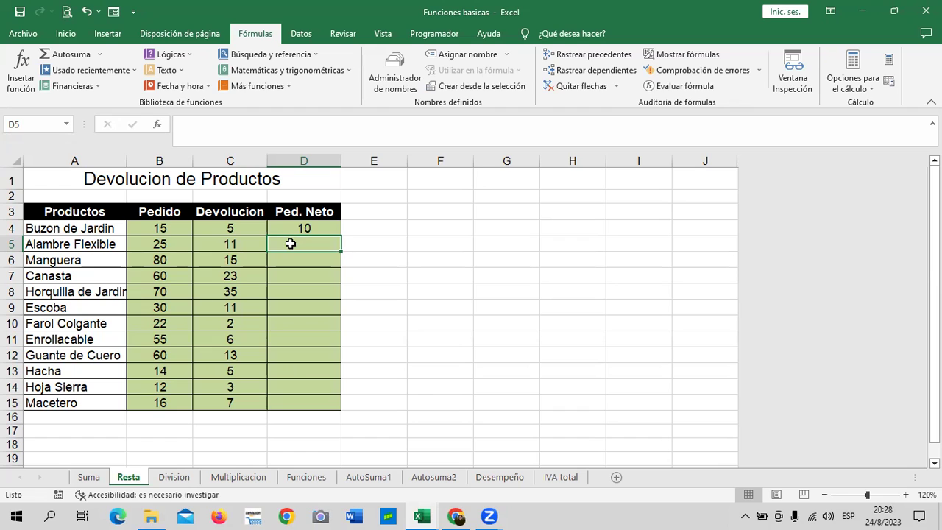
{"action": "type", "text": "="}
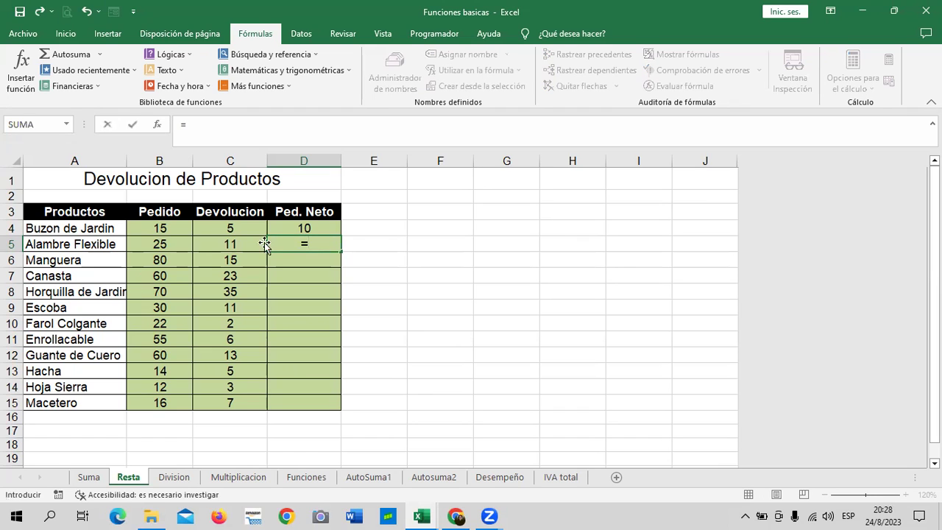
{"action": "left_click", "coordinate": [174, 243]}
{"action": "type", "text": "-"}
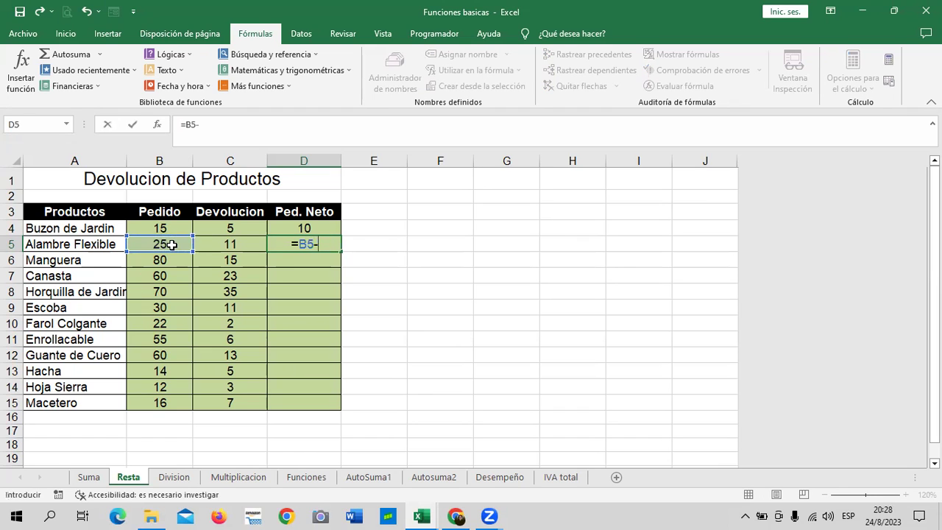
{"action": "left_click", "coordinate": [231, 246]}
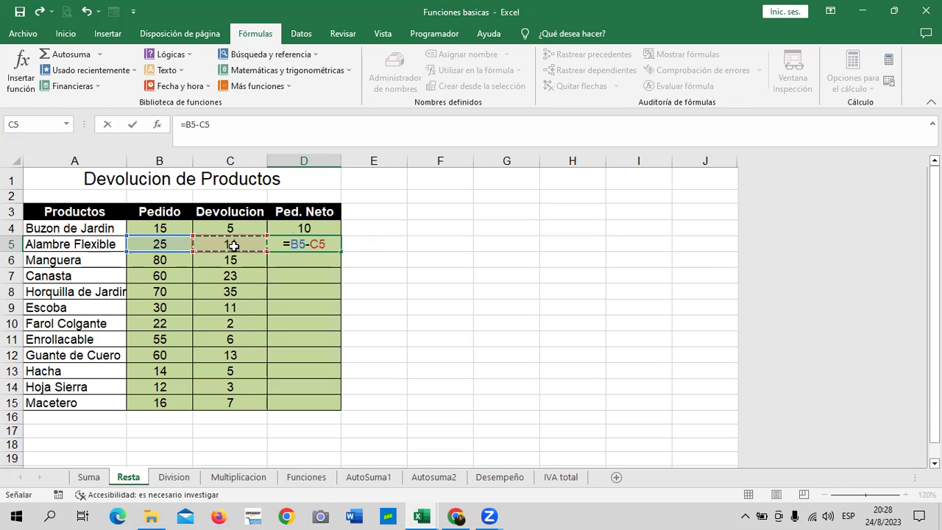
{"action": "key", "text": "Return"}
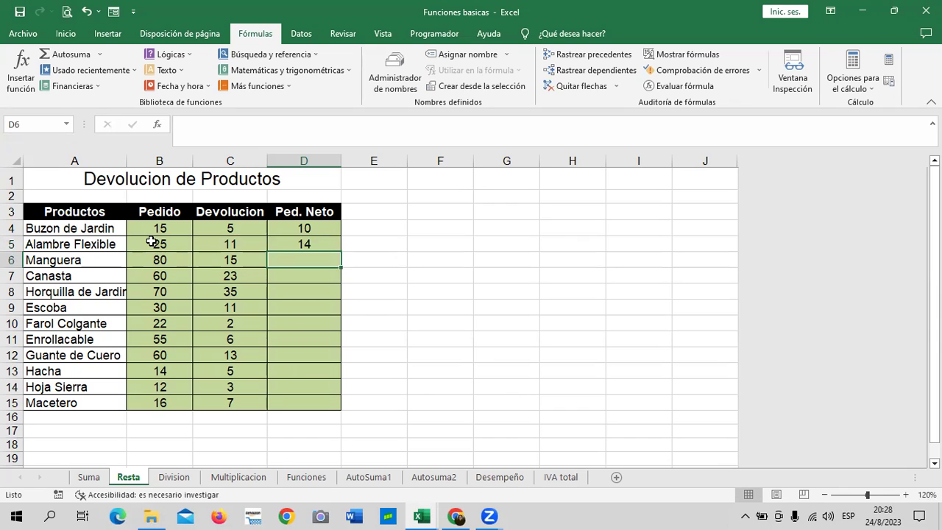
{"action": "type", "text": "="}
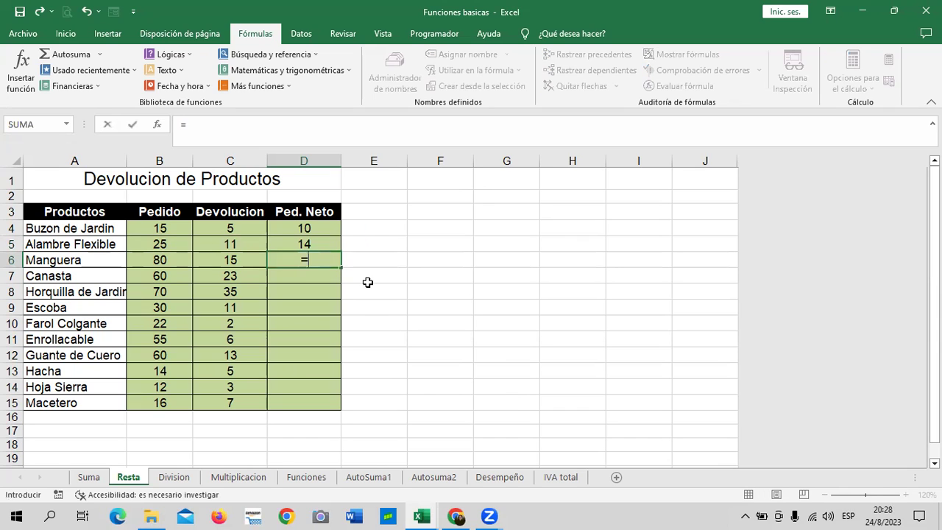
{"action": "left_click", "coordinate": [178, 261]}
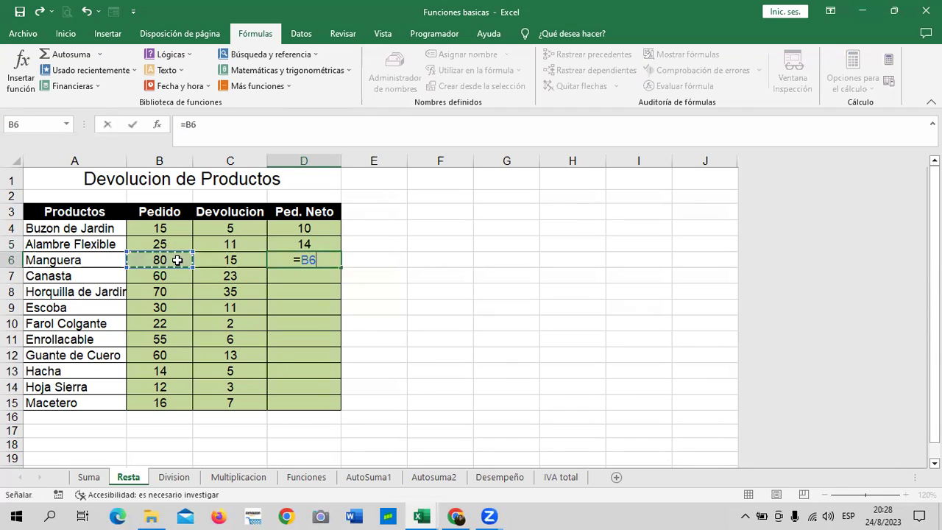
{"action": "type", "text": "-"}
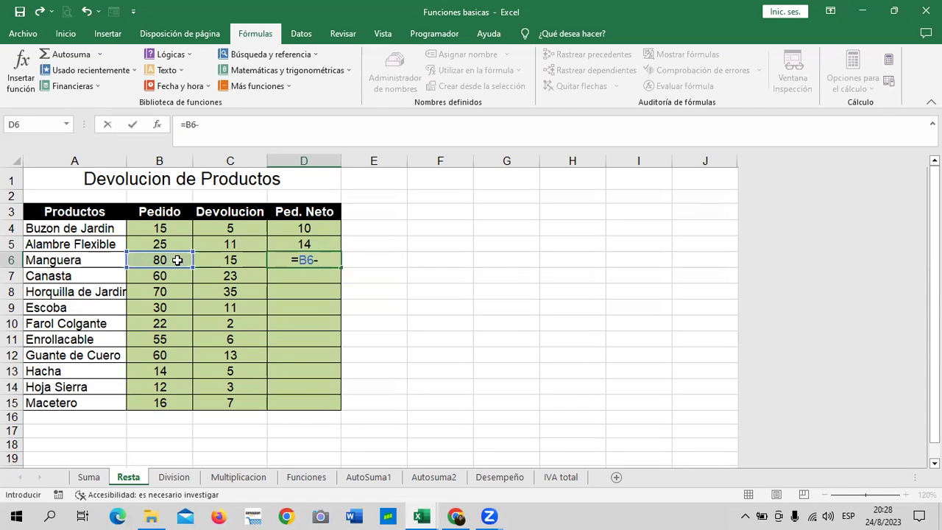
{"action": "left_click", "coordinate": [225, 261]}
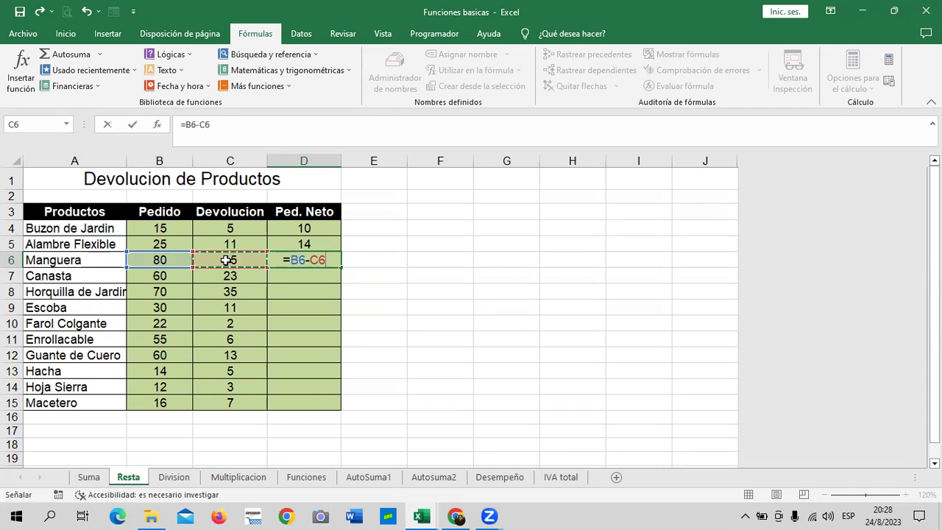
{"action": "key", "text": "Return"}
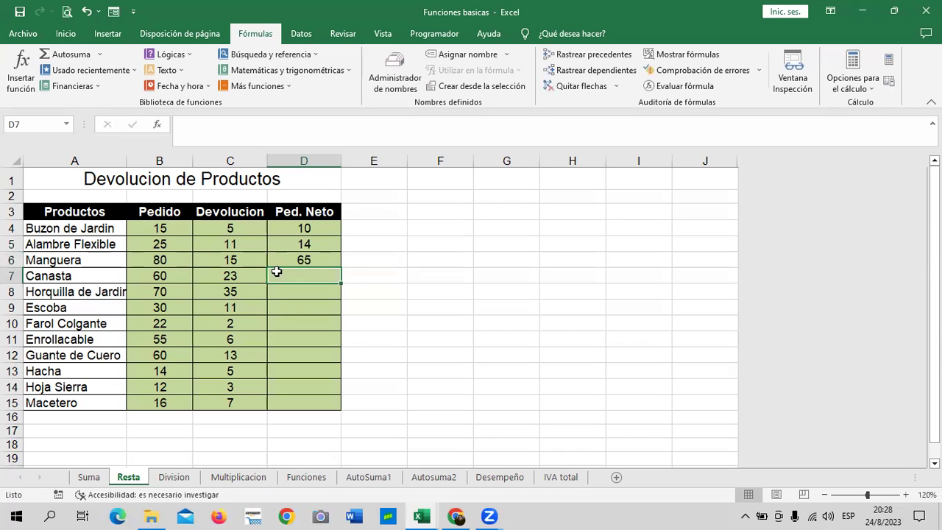
{"action": "left_click", "coordinate": [279, 261]}
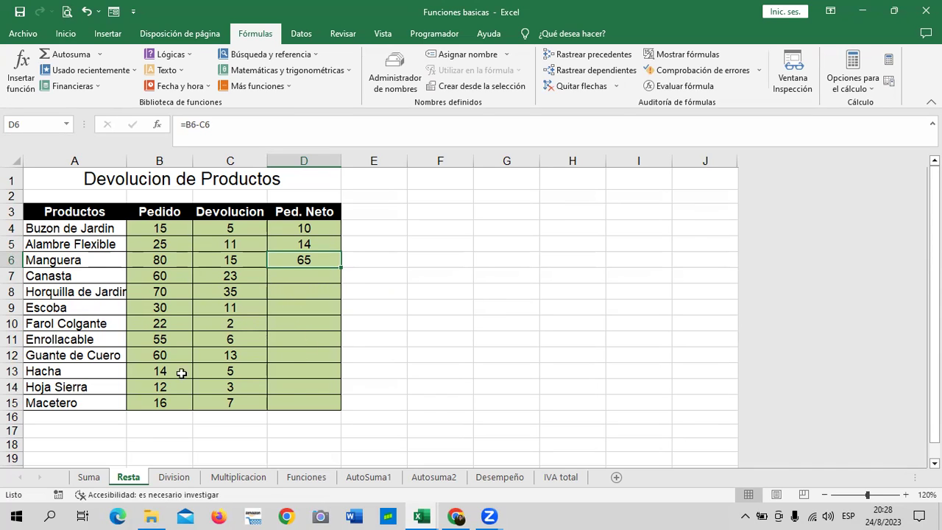
Fill the D6 net order formula down to D15, covering Canasta through Macetero
{"action": "left_click", "coordinate": [156, 400]}
{"action": "left_click", "coordinate": [223, 398]}
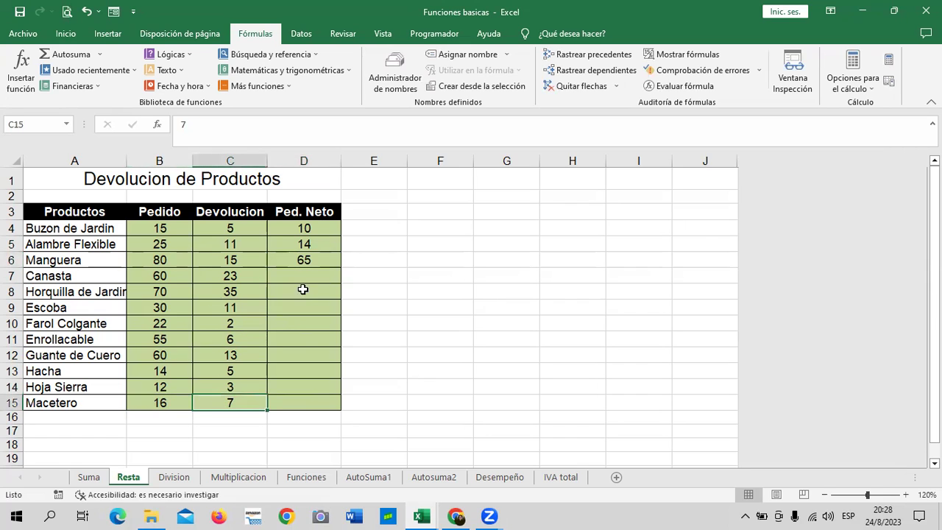
{"action": "left_click", "coordinate": [322, 259]}
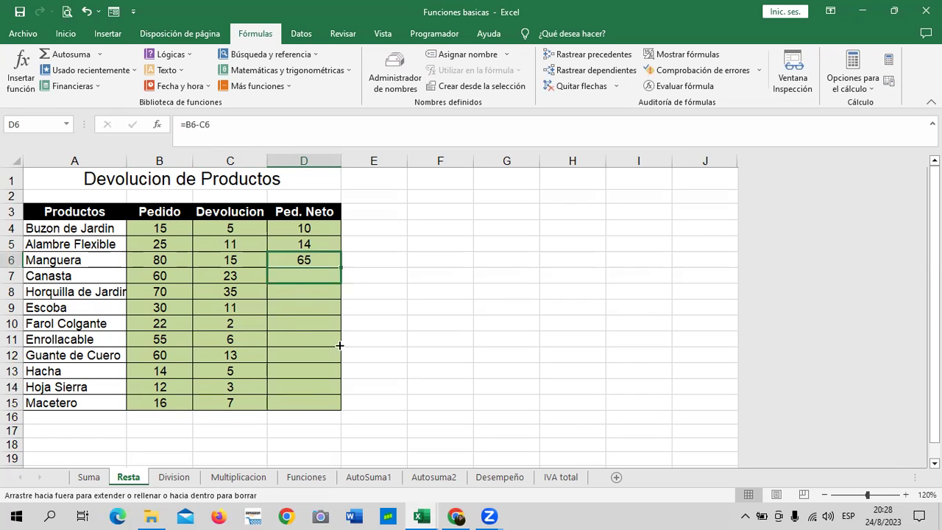
{"action": "left_click_drag", "start_coordinate": [342, 268], "coordinate": [340, 409]}
{"action": "left_click_drag", "start_coordinate": [396, 356], "coordinate": [395, 355]}
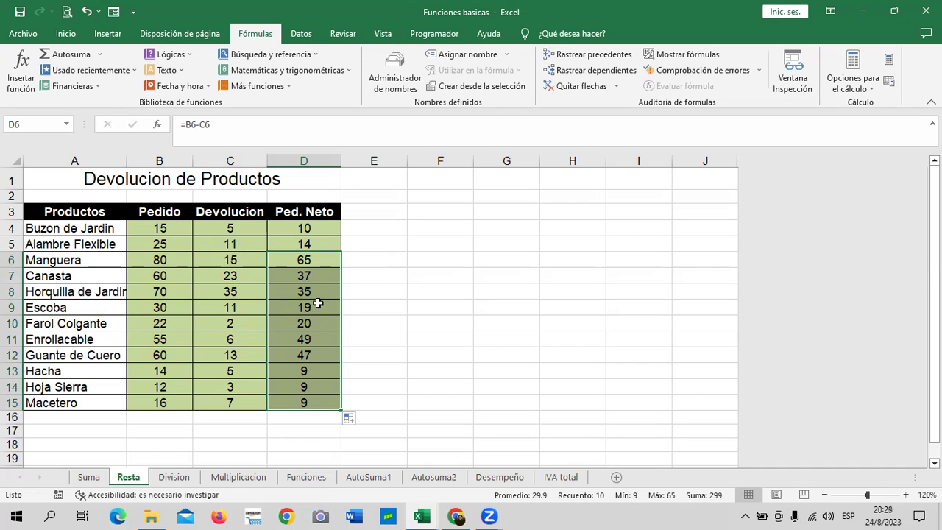
{"action": "left_click", "coordinate": [468, 343]}
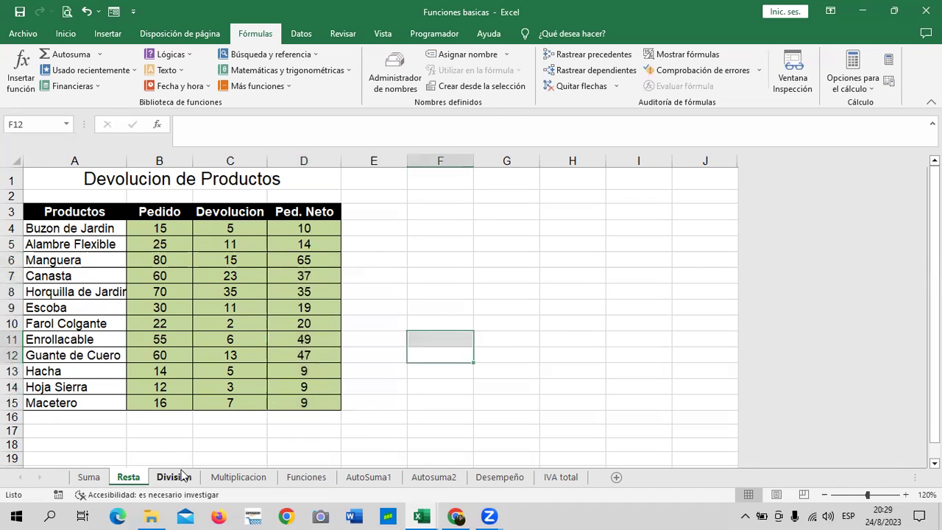
Open the Division sheet and review the Cajas de Productos and Sucusales columns
{"action": "left_click", "coordinate": [174, 476]}
{"action": "left_click", "coordinate": [392, 265]}
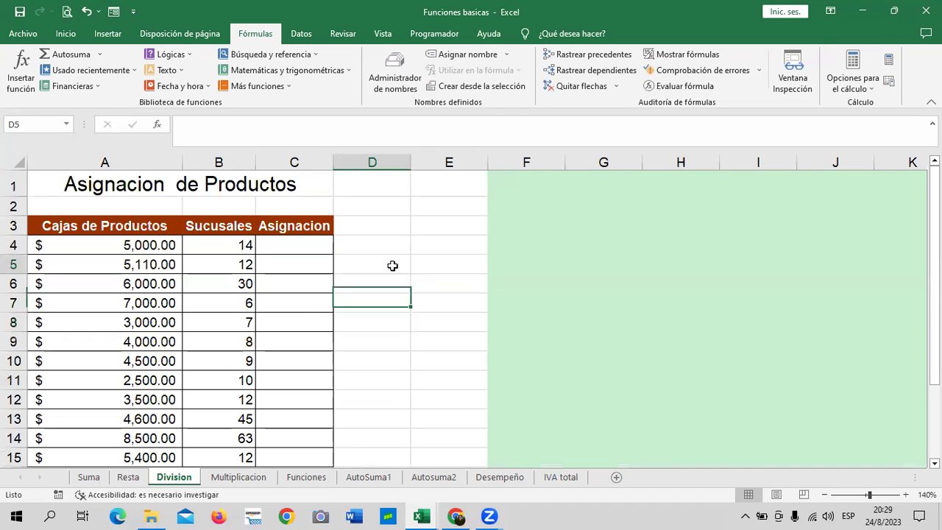
{"action": "scroll", "coordinate": [395, 266], "scroll_direction": "down", "scroll_amount": 1}
{"action": "scroll", "coordinate": [395, 266], "scroll_direction": "down", "scroll_amount": 2}
{"action": "scroll", "coordinate": [395, 265], "scroll_direction": "up", "scroll_amount": 1}
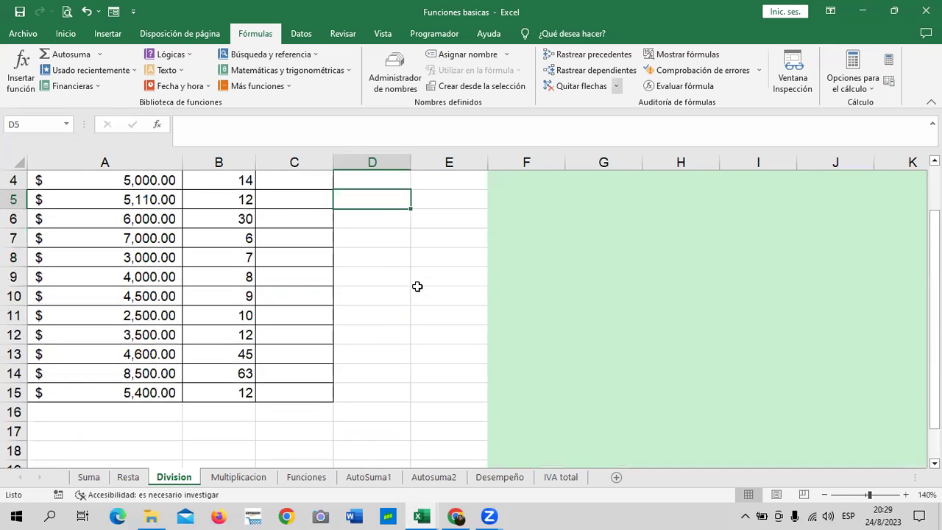
{"action": "scroll", "coordinate": [412, 302], "scroll_direction": "up", "scroll_amount": 1}
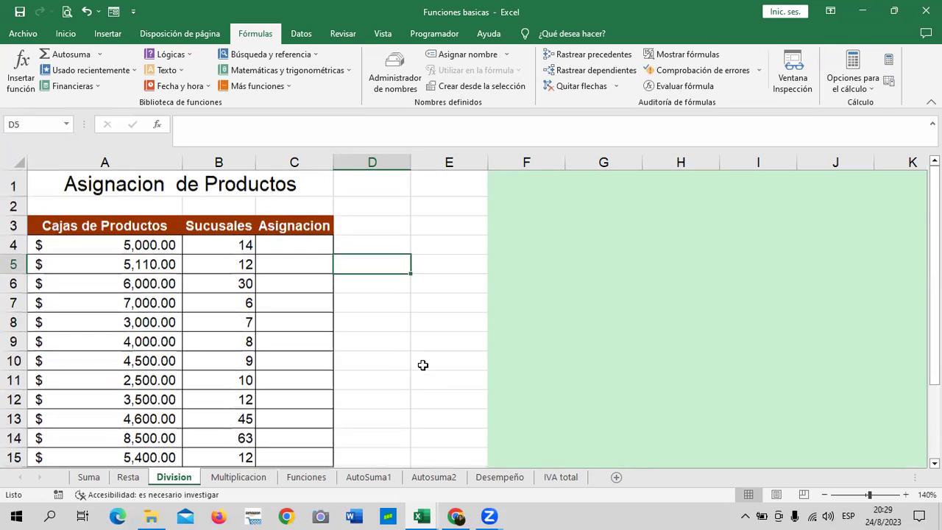
{"action": "left_click", "coordinate": [223, 227]}
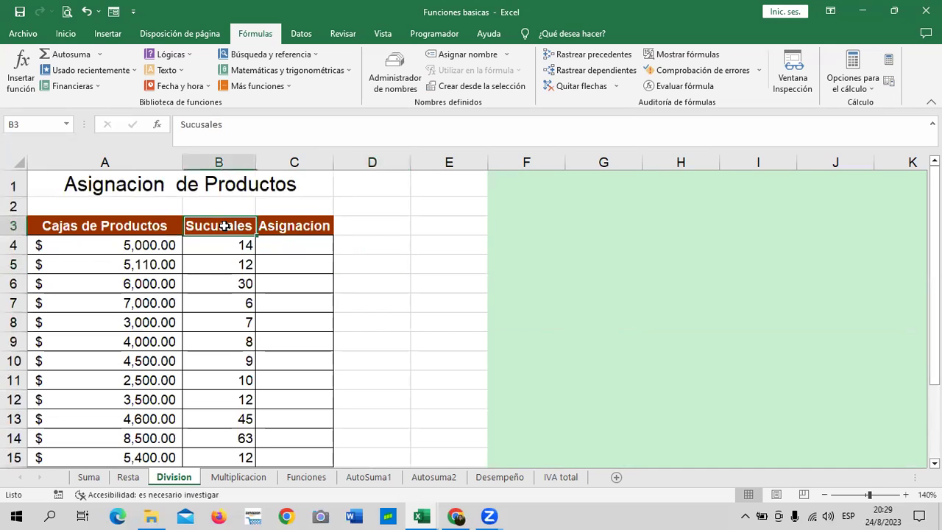
{"action": "left_click", "coordinate": [84, 243]}
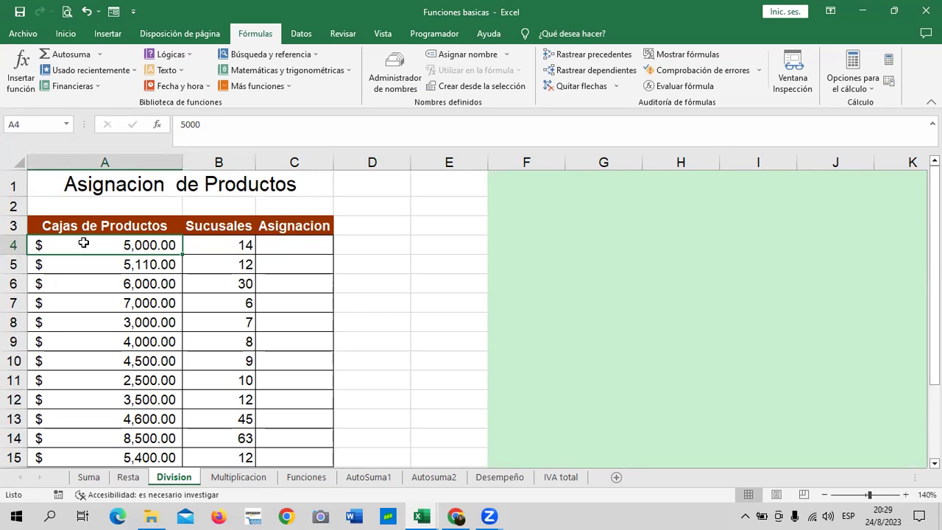
Enter =A4/B4 and =A5/B5 in C4 and C5, giving 357.14 and $425.83
{"action": "left_click", "coordinate": [315, 244]}
{"action": "type", "text": "="}
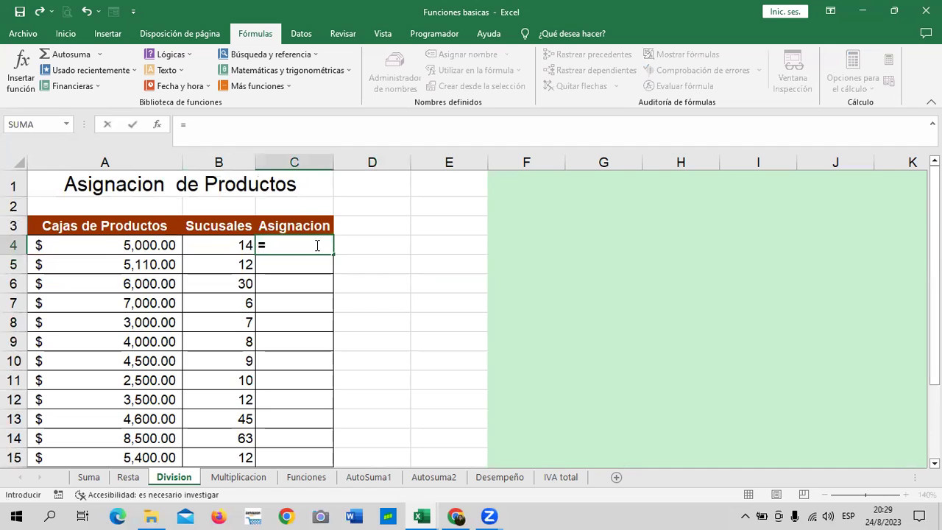
{"action": "left_click", "coordinate": [103, 243]}
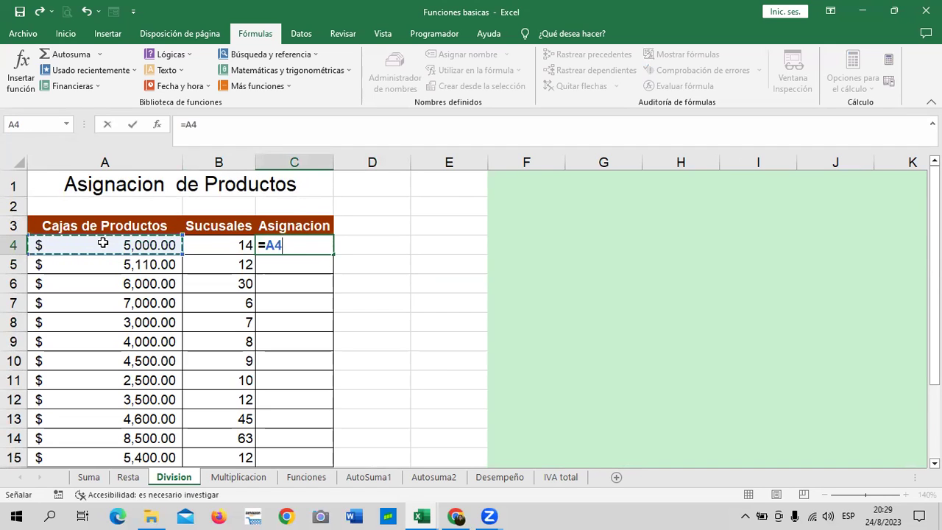
{"action": "type", "text": "/"}
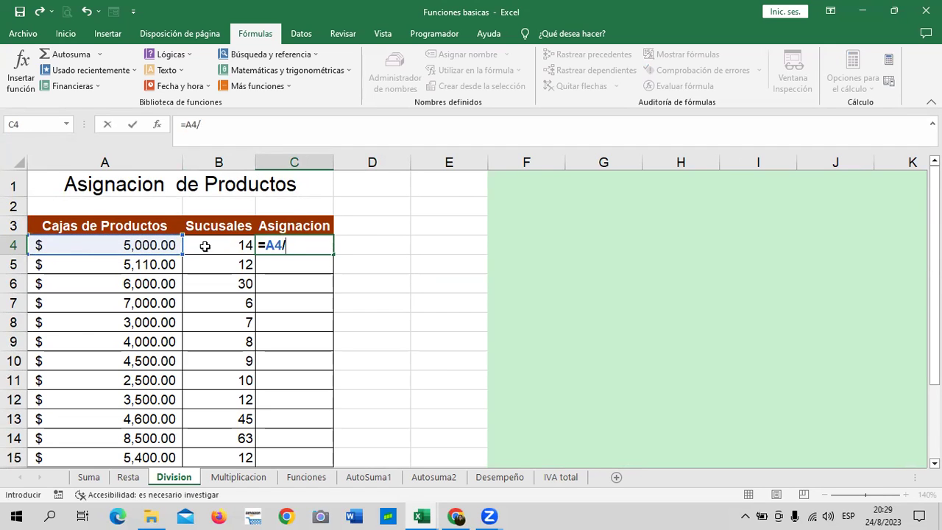
{"action": "left_click", "coordinate": [204, 246]}
{"action": "key", "text": "Return"}
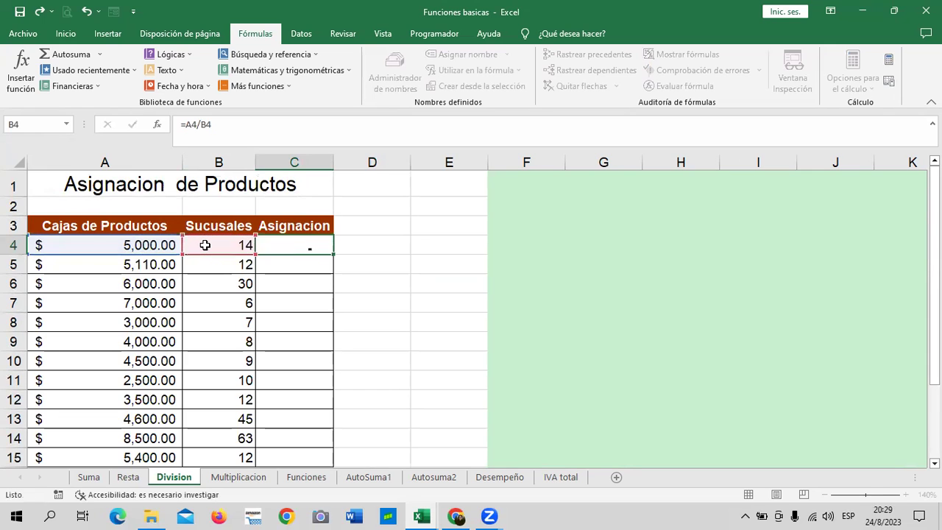
{"action": "key", "text": "Return"}
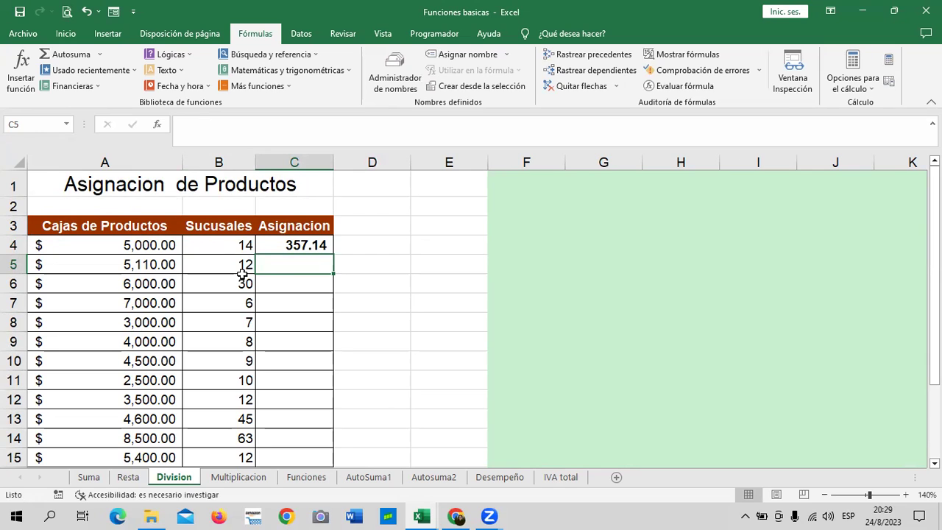
{"action": "type", "text": "="}
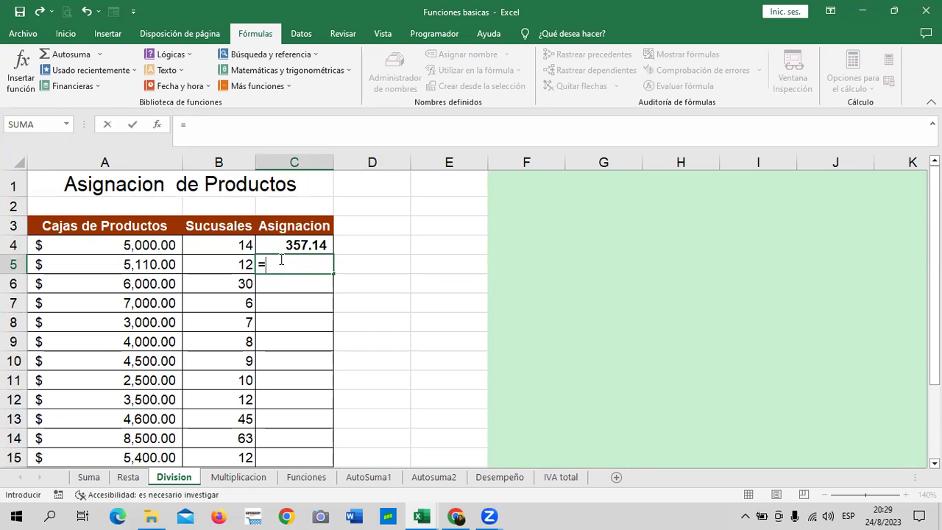
{"action": "left_click", "coordinate": [114, 266]}
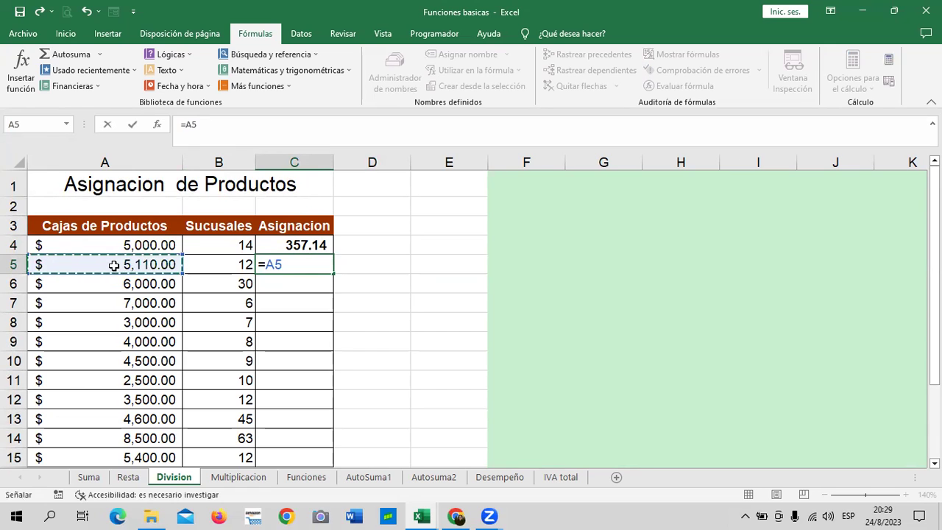
{"action": "type", "text": "/"}
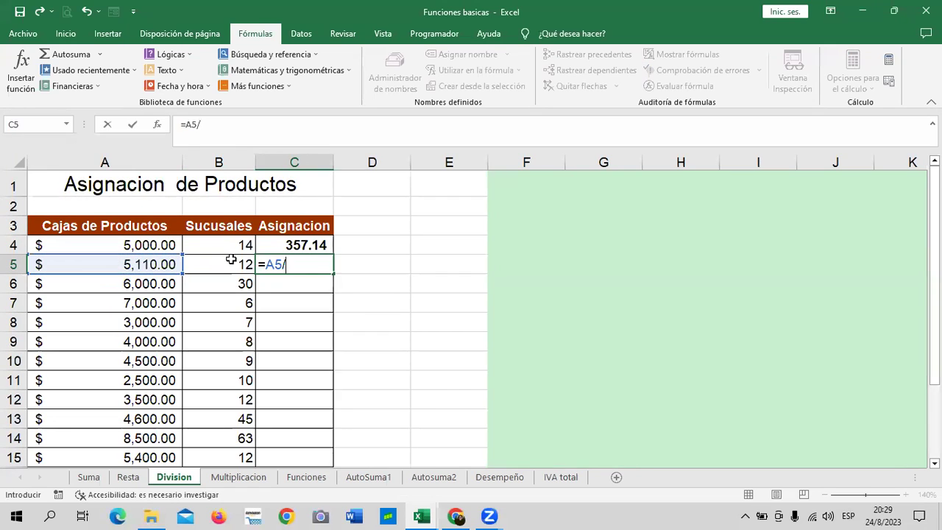
{"action": "left_click", "coordinate": [230, 263]}
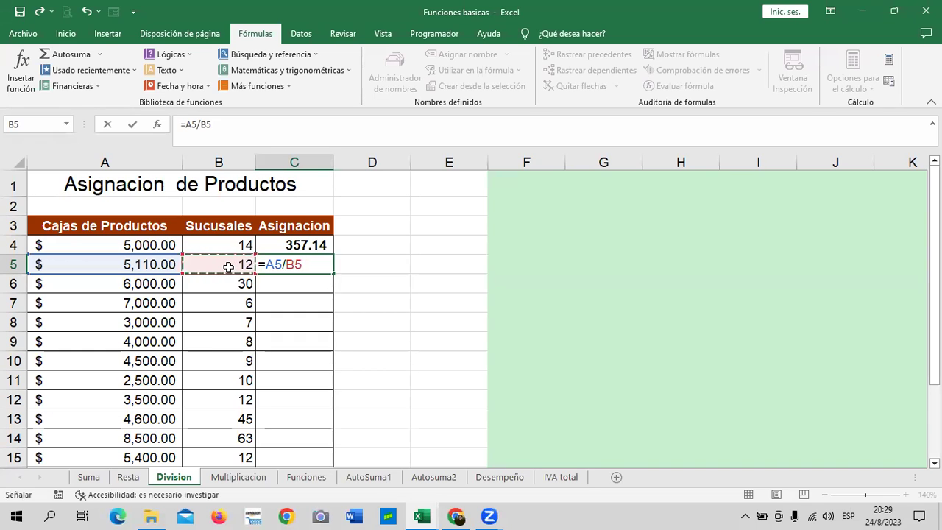
{"action": "key", "text": "Return"}
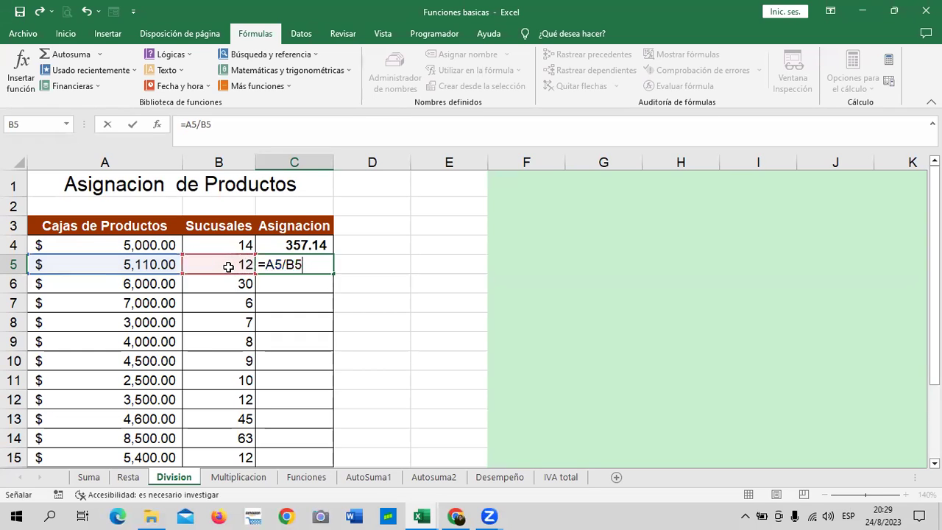
{"action": "key", "text": "Return"}
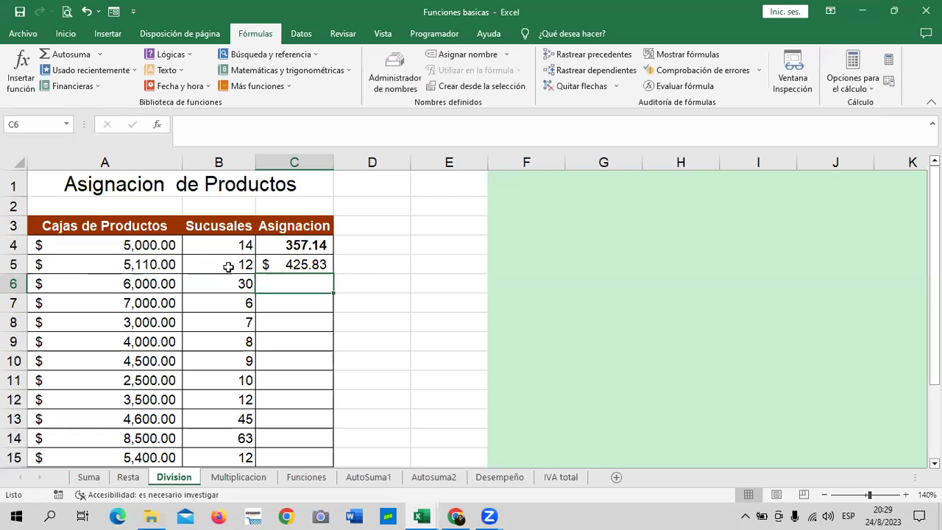
Enter =A6-B6 in C6, giving $5,970.00
{"action": "type", "text": "="}
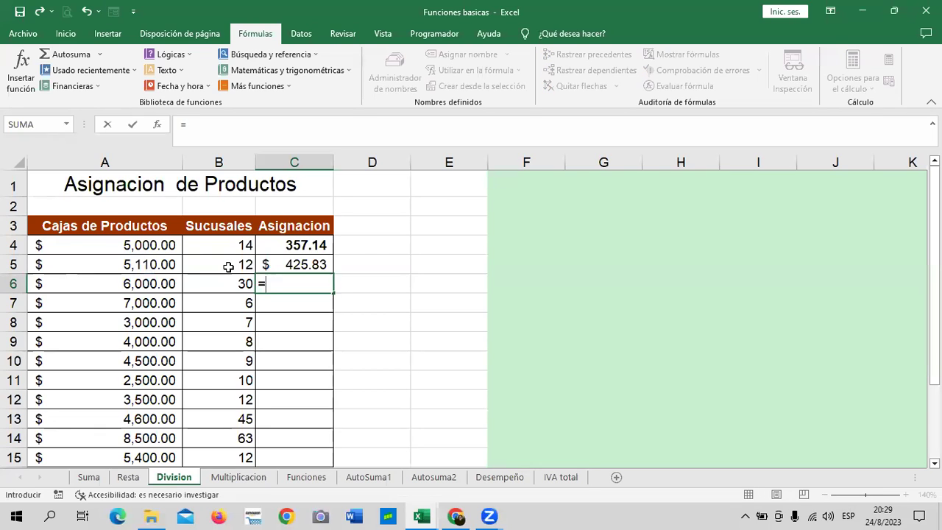
{"action": "left_click", "coordinate": [138, 287]}
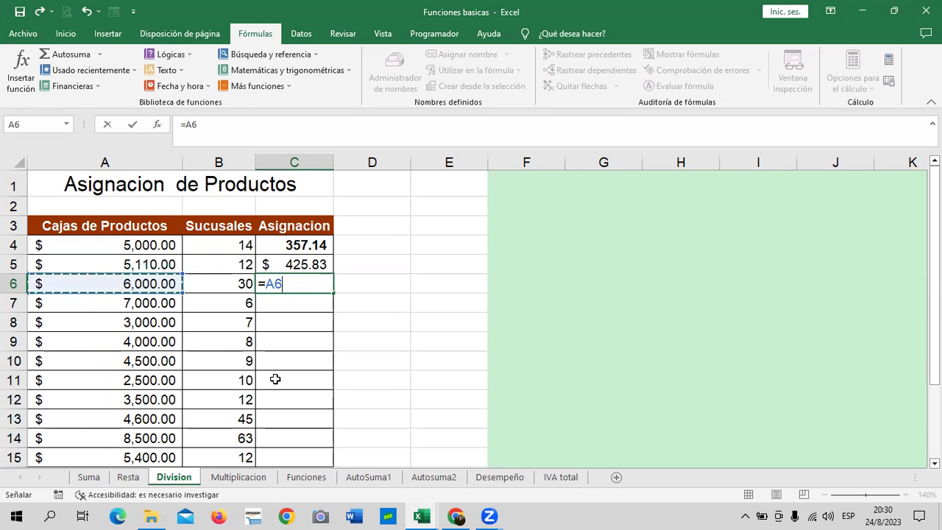
{"action": "type", "text": "-"}
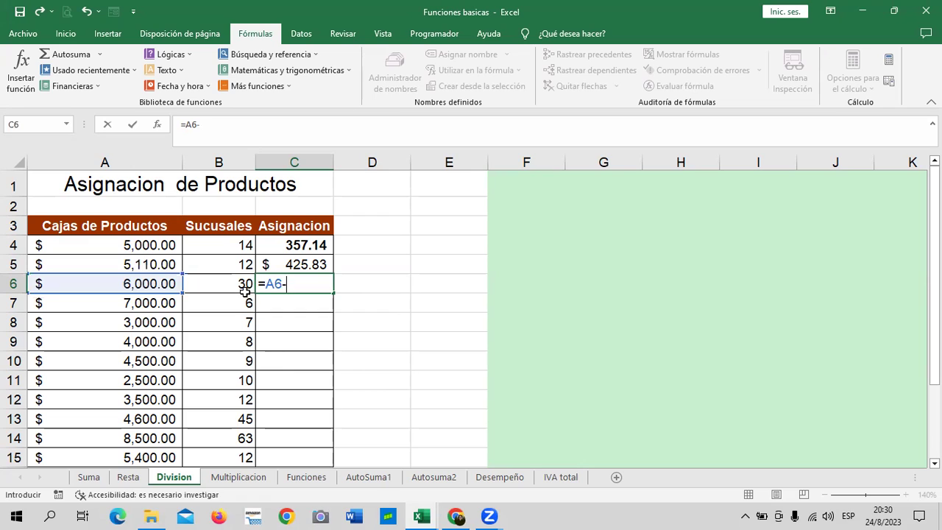
{"action": "left_click", "coordinate": [243, 288]}
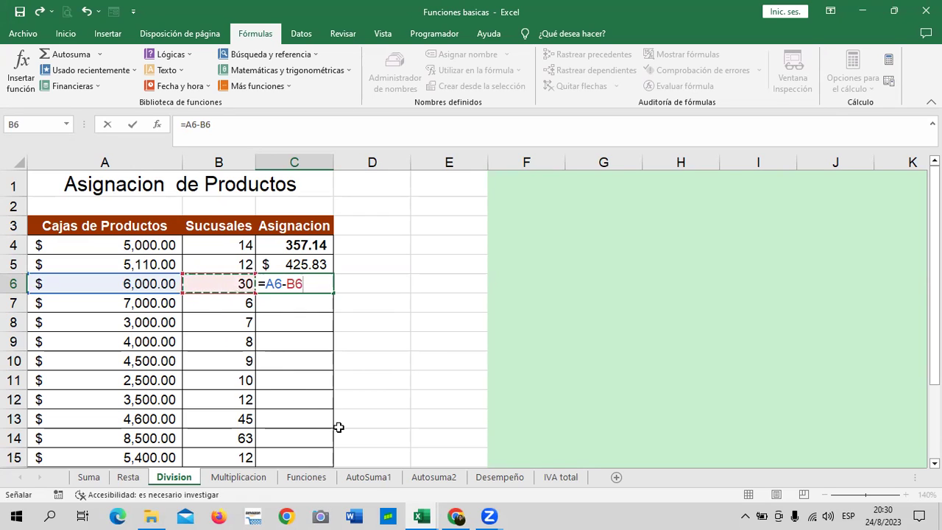
{"action": "key", "text": "Return"}
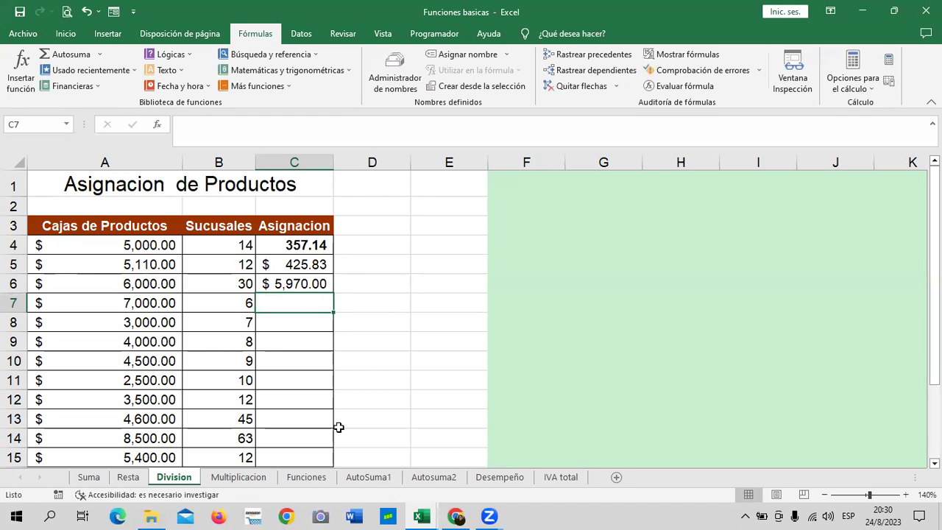
{"action": "left_click", "coordinate": [307, 247]}
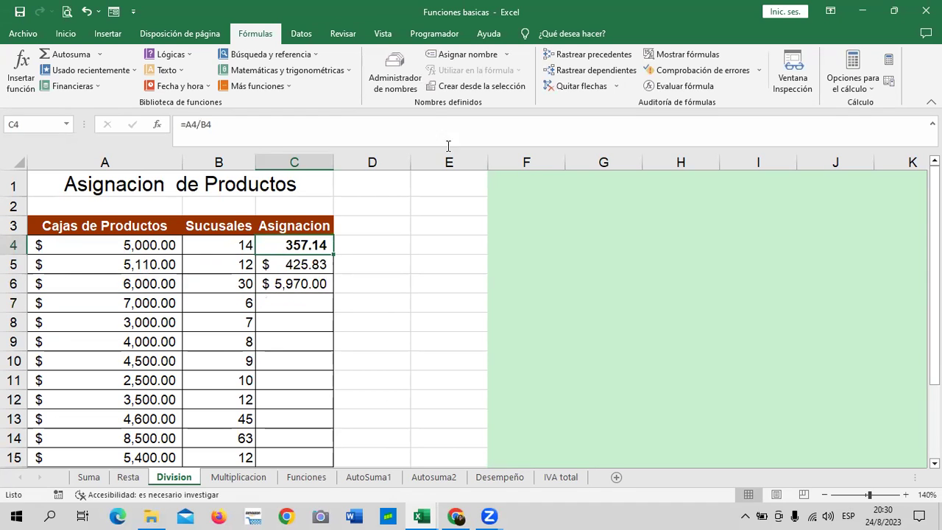
Apply accounting format to C4 and fill the C6 formula down to C15
{"action": "scroll", "coordinate": [436, 61], "scroll_direction": "up", "scroll_amount": 3}
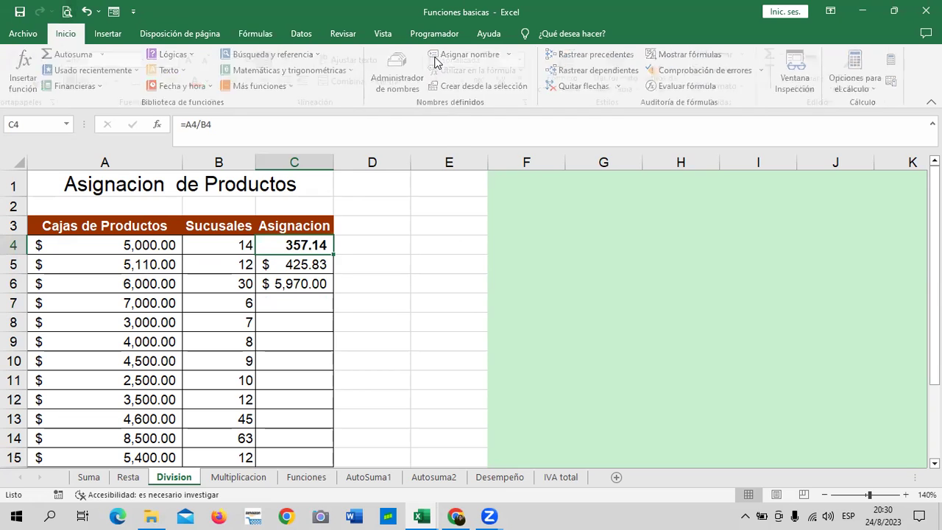
{"action": "left_click", "coordinate": [444, 81]}
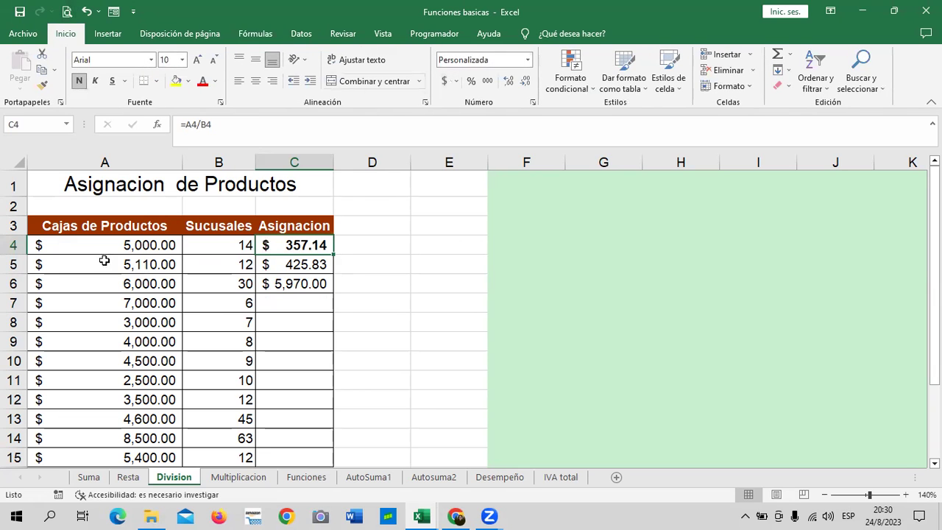
{"action": "left_click", "coordinate": [294, 283]}
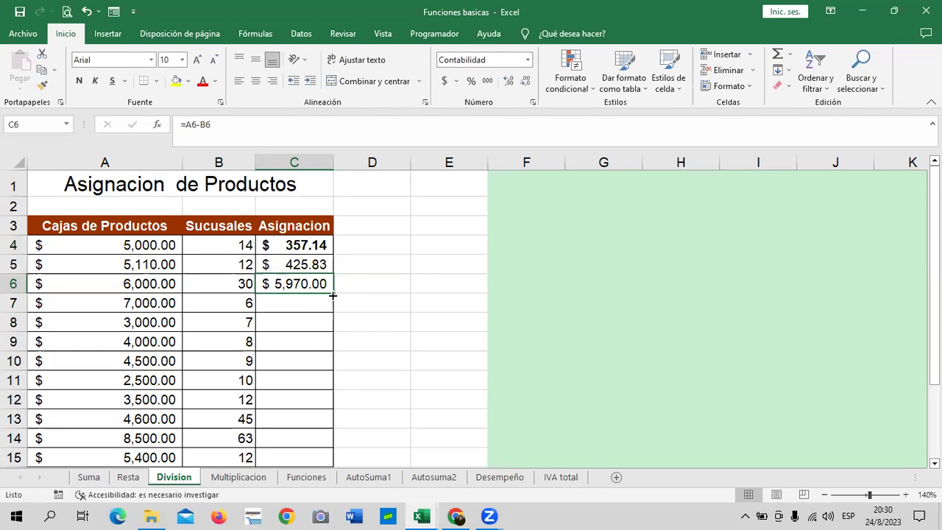
{"action": "left_click_drag", "start_coordinate": [333, 295], "coordinate": [335, 406]}
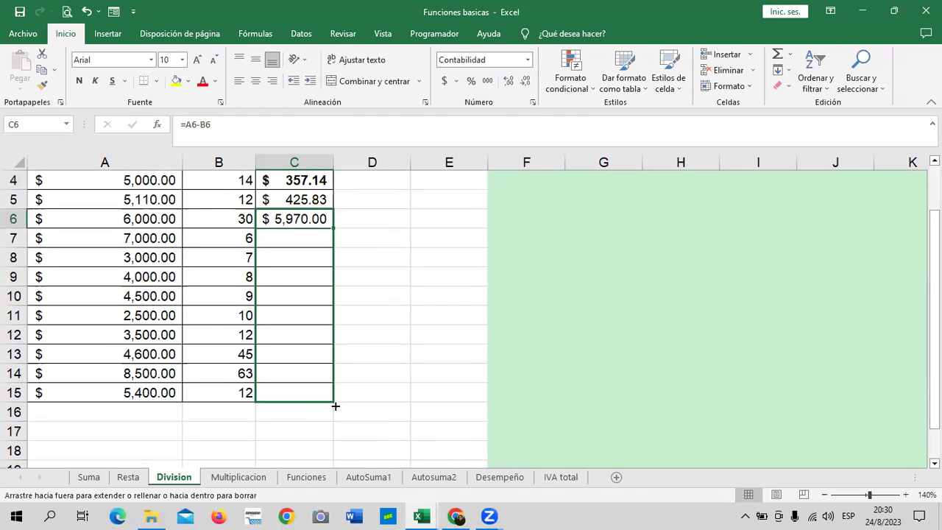
{"action": "left_click", "coordinate": [403, 366]}
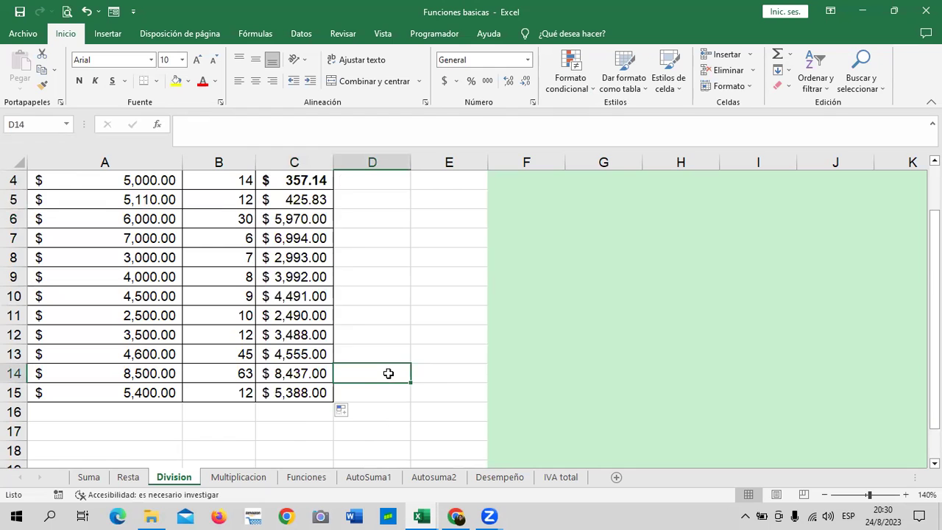
Review the copied formulas in C9, C13 and C15
{"action": "scroll", "coordinate": [389, 372], "scroll_direction": "up", "scroll_amount": 1}
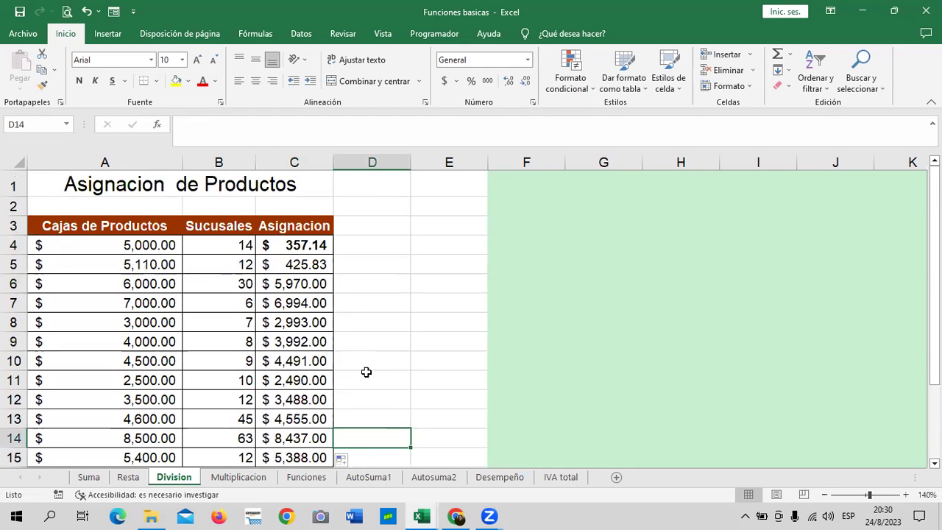
{"action": "scroll", "coordinate": [367, 372], "scroll_direction": "down", "scroll_amount": 1}
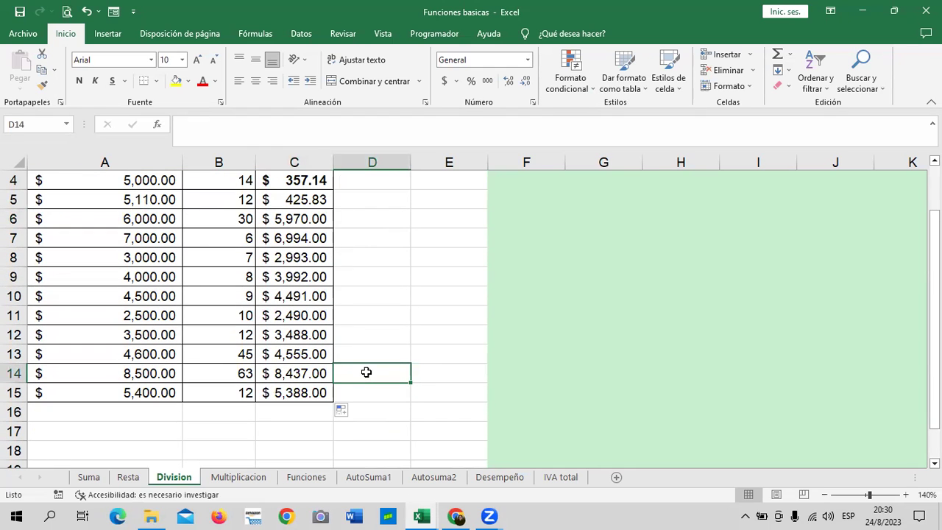
{"action": "scroll", "coordinate": [316, 384], "scroll_direction": "up", "scroll_amount": 1}
{"action": "scroll", "coordinate": [312, 379], "scroll_direction": "down", "scroll_amount": 1}
{"action": "left_click", "coordinate": [308, 276]}
{"action": "left_click", "coordinate": [287, 353]}
{"action": "left_click", "coordinate": [280, 392]}
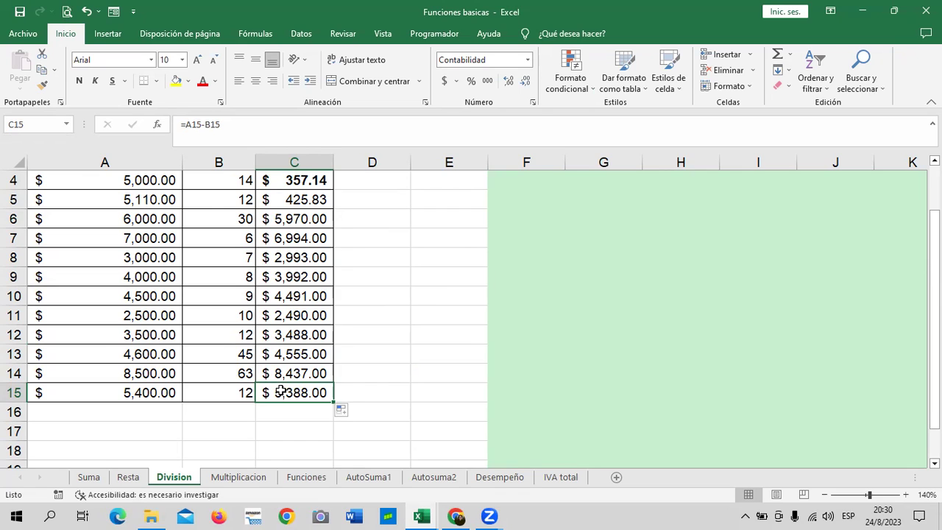
Change C6's formula from =A6-B6 to =A6/B6
{"action": "left_click", "coordinate": [314, 219]}
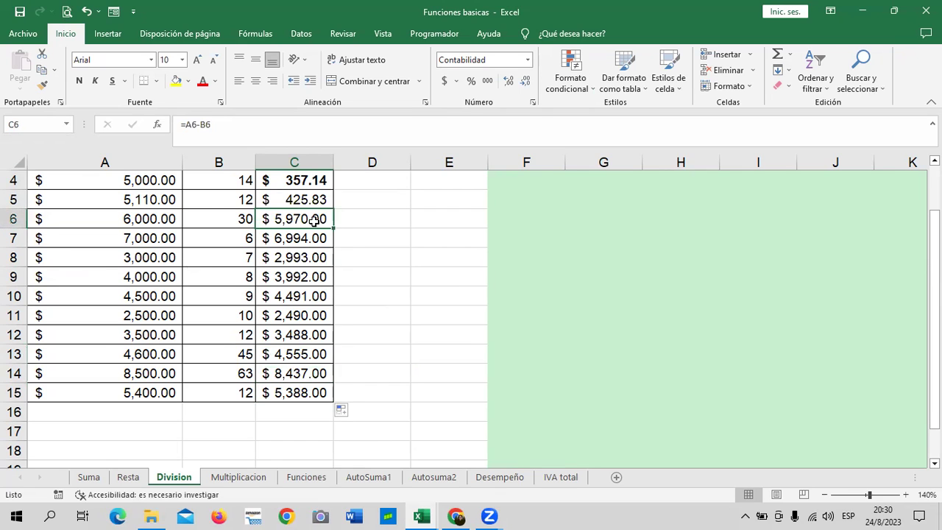
{"action": "scroll", "coordinate": [314, 219], "scroll_direction": "up", "scroll_amount": 1}
{"action": "left_click", "coordinate": [309, 248]}
{"action": "left_click", "coordinate": [307, 264]}
{"action": "left_click", "coordinate": [305, 286]}
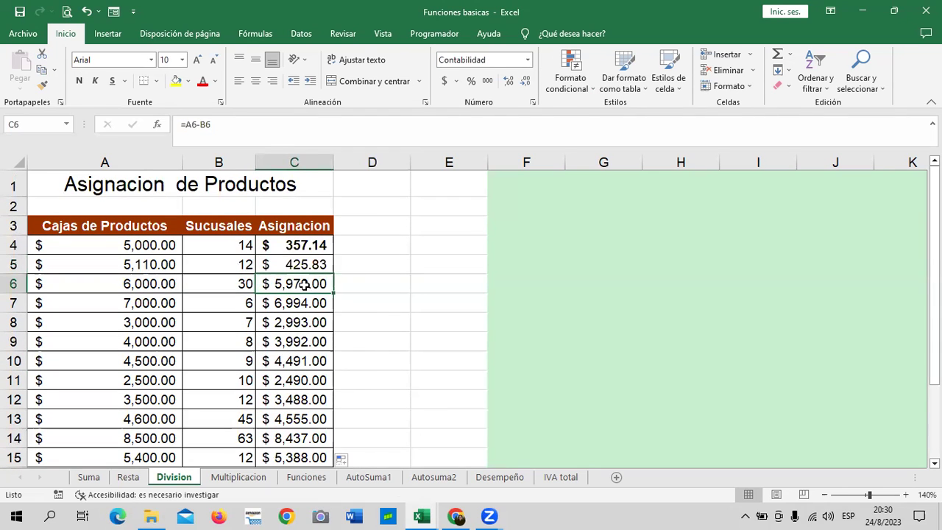
{"action": "left_click", "coordinate": [203, 126]}
{"action": "key", "text": "BackSpace"}
{"action": "type", "text": "/"}
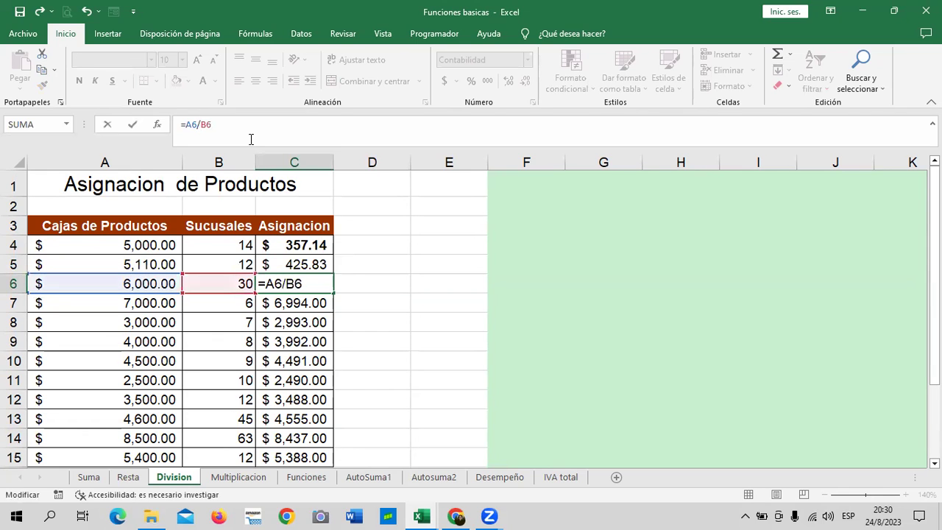
{"action": "key", "text": "Return"}
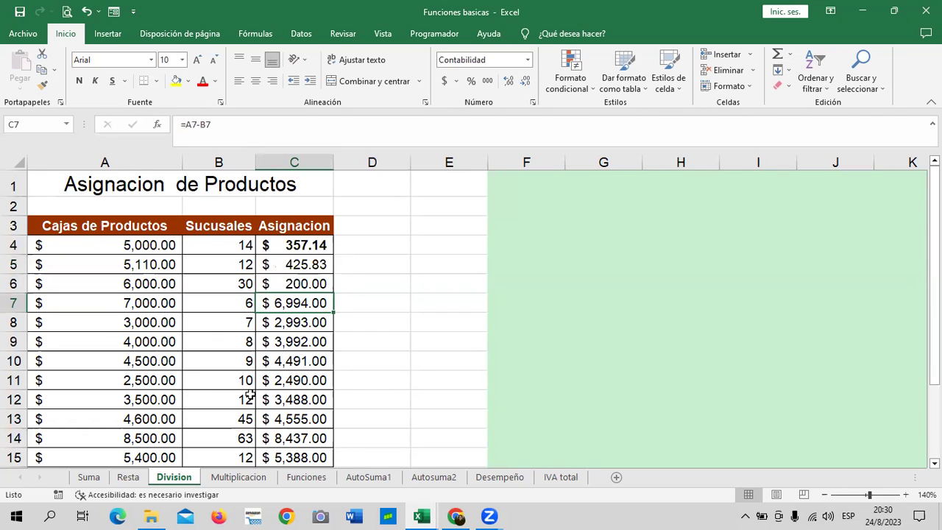
{"action": "left_click", "coordinate": [284, 285]}
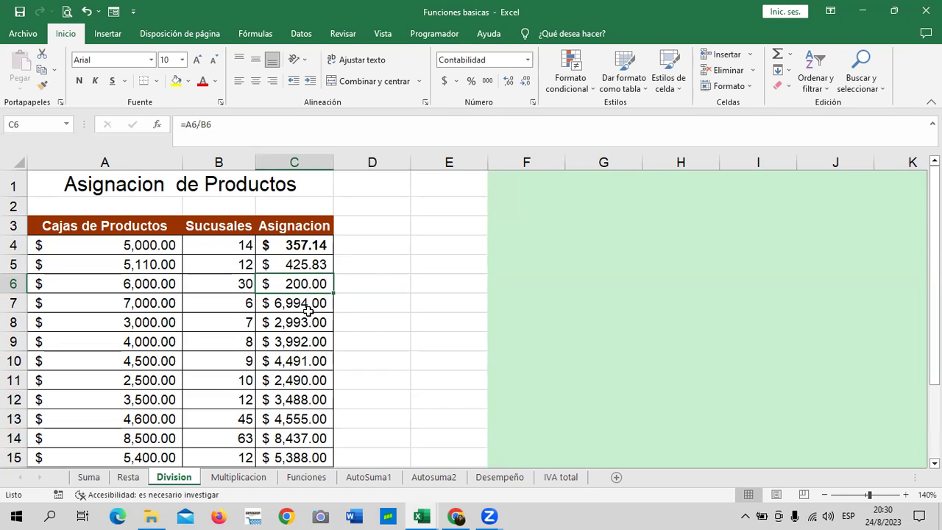
{"action": "left_click", "coordinate": [308, 305]}
Fill the C6 division down to C15, ending at $450.00
{"action": "left_click", "coordinate": [299, 284]}
{"action": "left_click_drag", "start_coordinate": [333, 292], "coordinate": [332, 458]}
{"action": "left_click", "coordinate": [416, 344]}
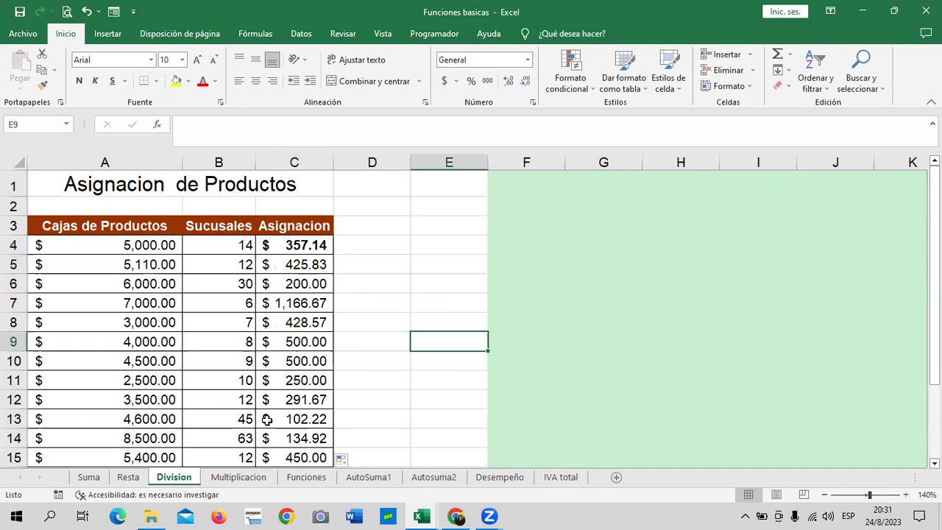
{"action": "scroll", "coordinate": [283, 382], "scroll_direction": "down", "scroll_amount": 1}
{"action": "left_click", "coordinate": [284, 396]}
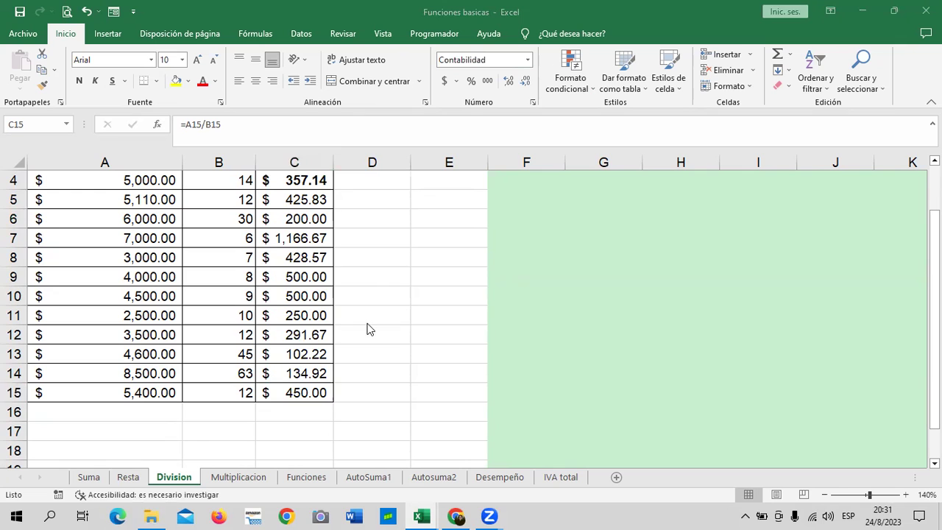
Verify the division formulas in C4, C5, C6, C9, C13 and C15
{"action": "scroll", "coordinate": [315, 331], "scroll_direction": "up", "scroll_amount": 1}
{"action": "scroll", "coordinate": [315, 330], "scroll_direction": "down", "scroll_amount": 1}
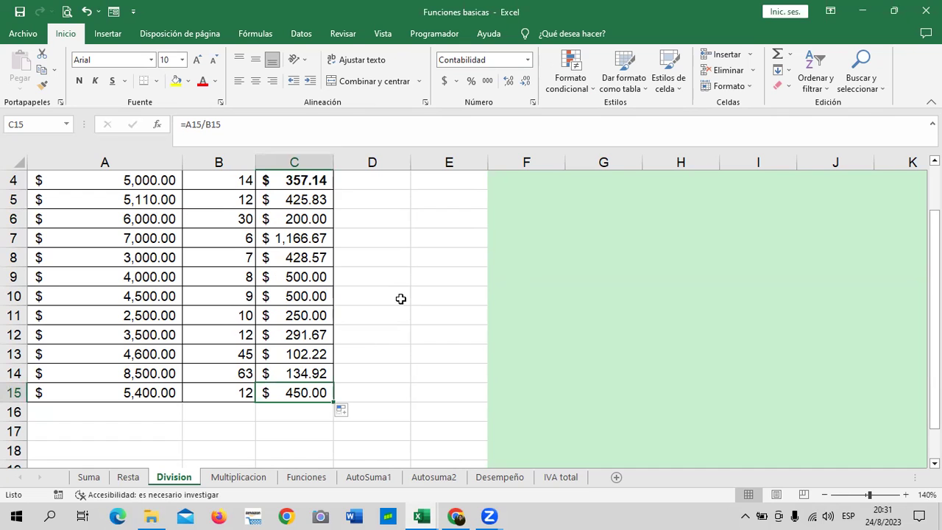
{"action": "scroll", "coordinate": [298, 331], "scroll_direction": "up", "scroll_amount": 1}
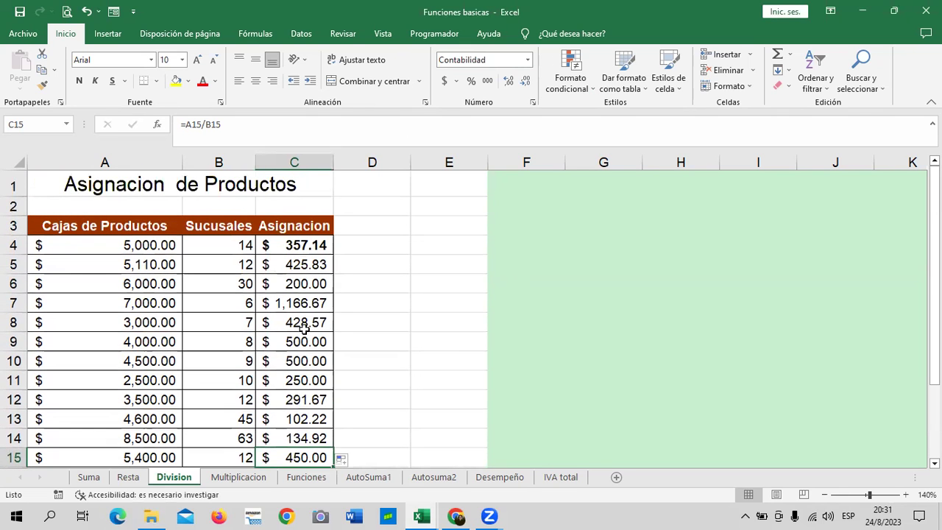
{"action": "left_click", "coordinate": [309, 246]}
{"action": "left_click", "coordinate": [294, 265]}
{"action": "left_click", "coordinate": [305, 283]}
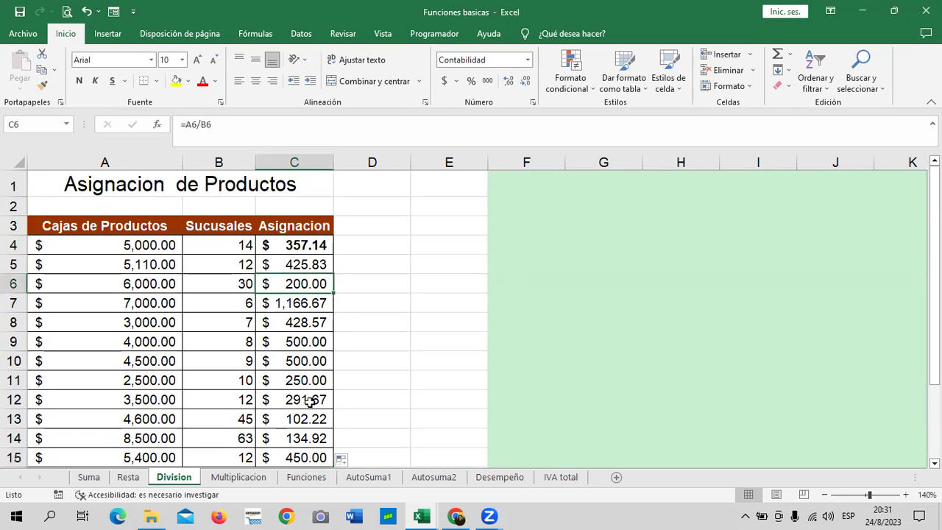
{"action": "scroll", "coordinate": [306, 401], "scroll_direction": "down", "scroll_amount": 1}
{"action": "left_click", "coordinate": [302, 392]}
{"action": "left_click", "coordinate": [296, 351]}
{"action": "left_click", "coordinate": [306, 277]}
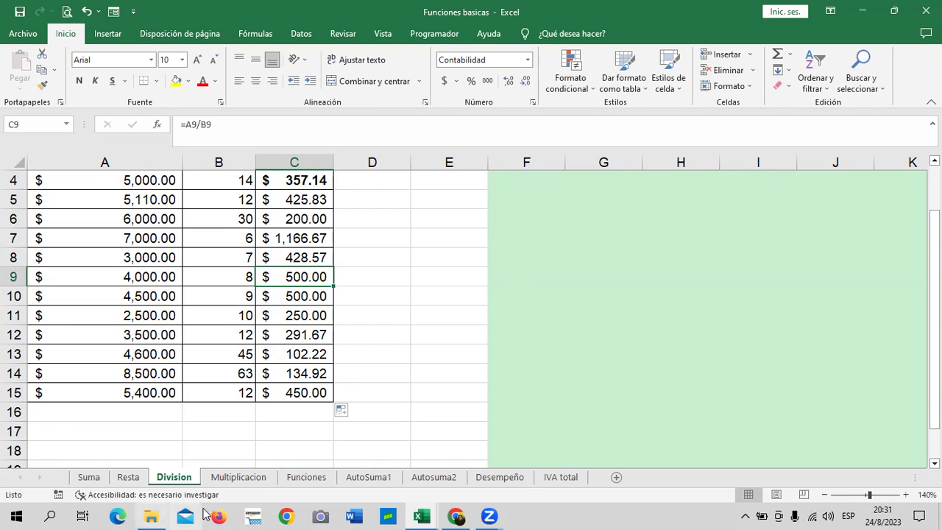
On the Multiplicacion sheet, enter =B5*C5 in D5 for the Buzon de Jardin total
{"action": "left_click", "coordinate": [259, 480]}
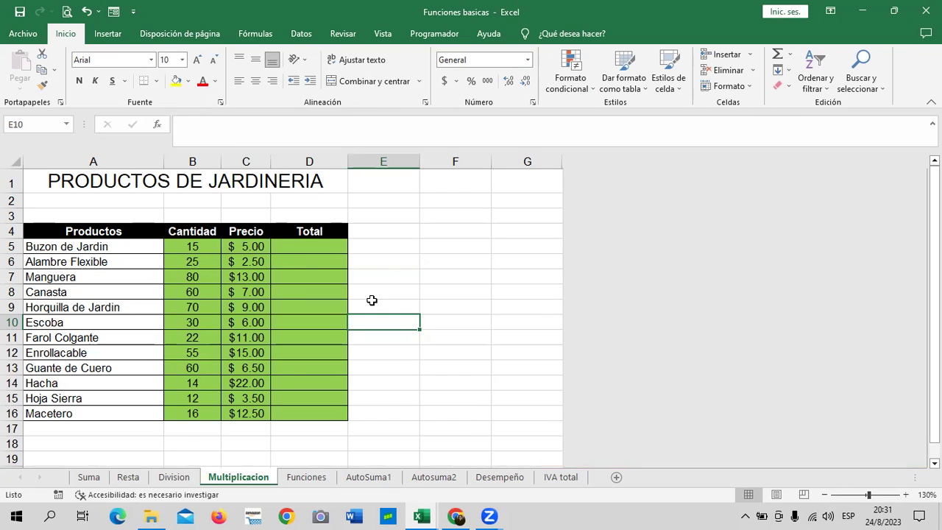
{"action": "left_click", "coordinate": [399, 253]}
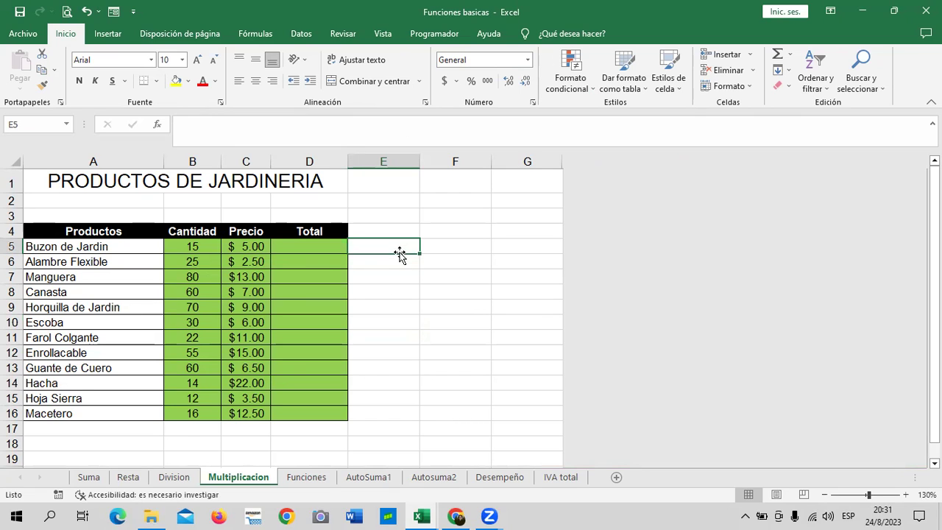
{"action": "left_click", "coordinate": [185, 247]}
{"action": "left_click", "coordinate": [247, 246]}
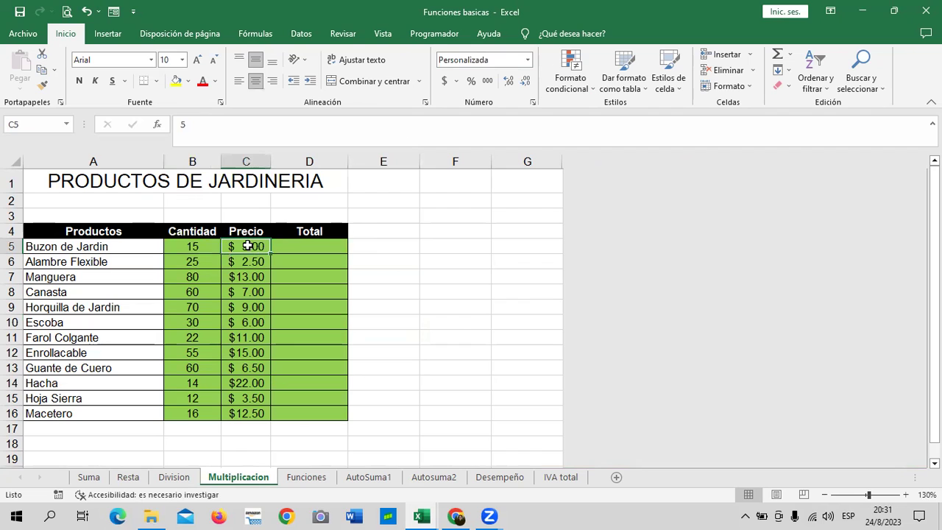
{"action": "left_click", "coordinate": [281, 243]}
{"action": "type", "text": "="}
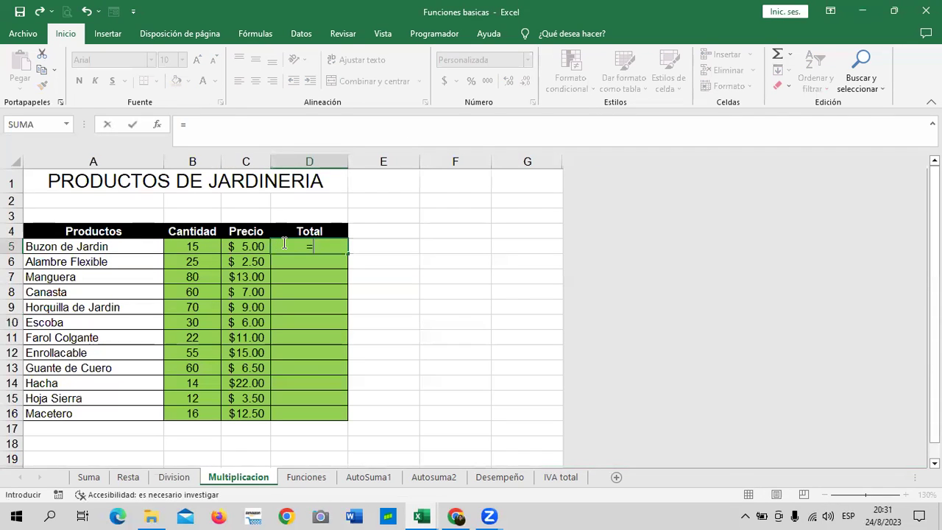
{"action": "left_click", "coordinate": [190, 250]}
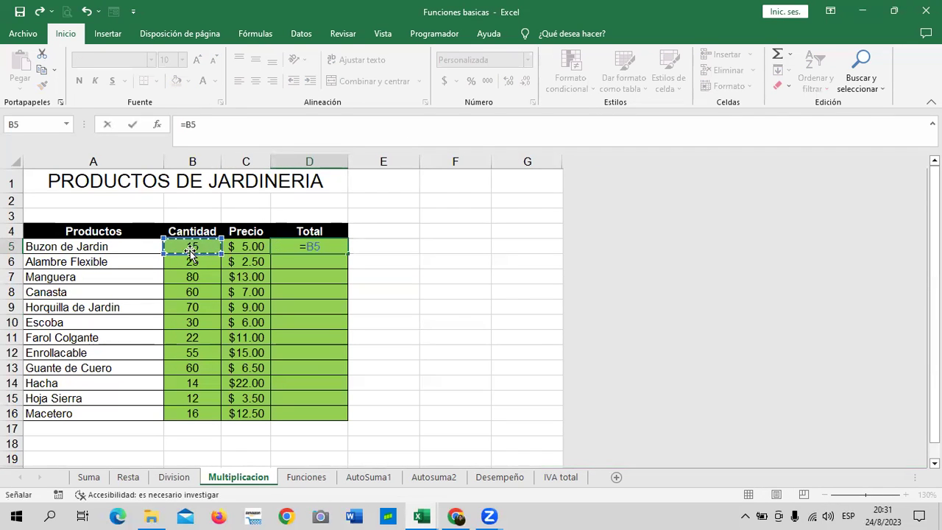
{"action": "type", "text": "*"}
{"action": "left_click", "coordinate": [249, 246]}
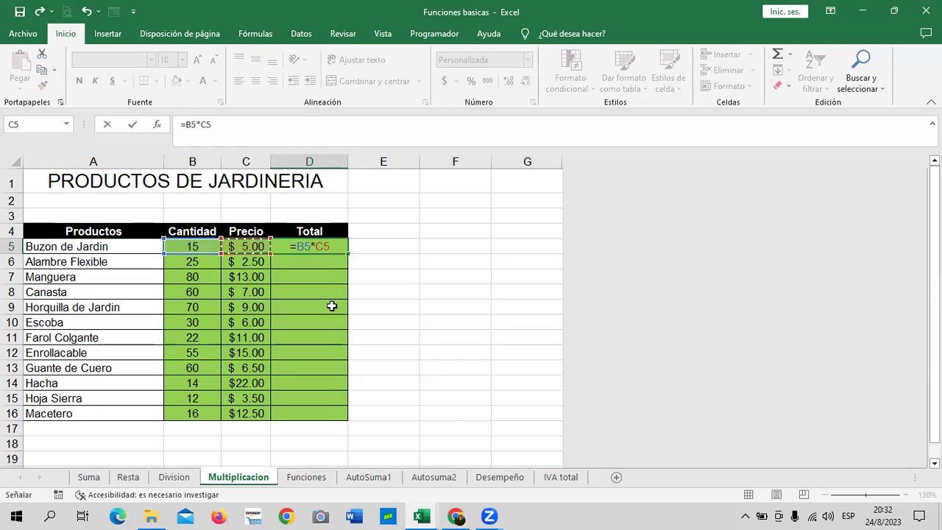
{"action": "key", "text": "Return"}
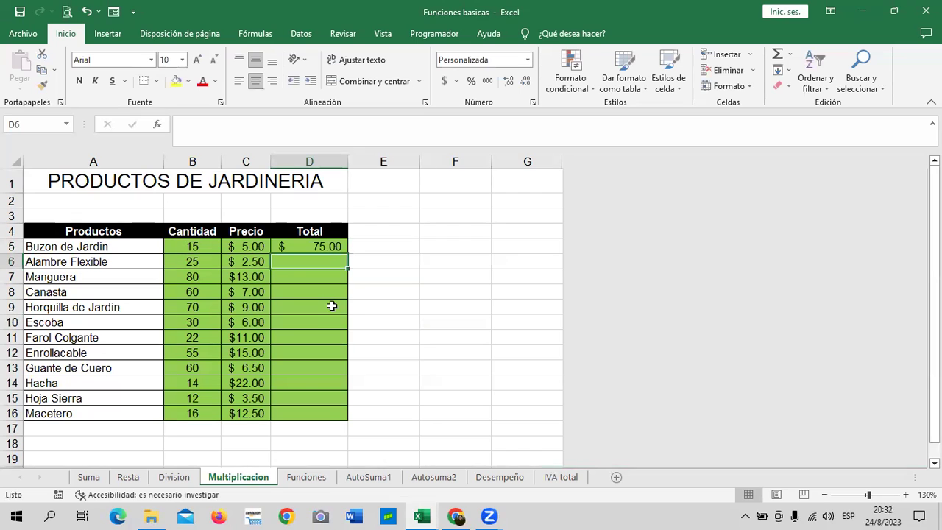
Clear Buzon de Jardin's quantity 15 in B5 so its total shows a dash
{"action": "left_click", "coordinate": [180, 249]}
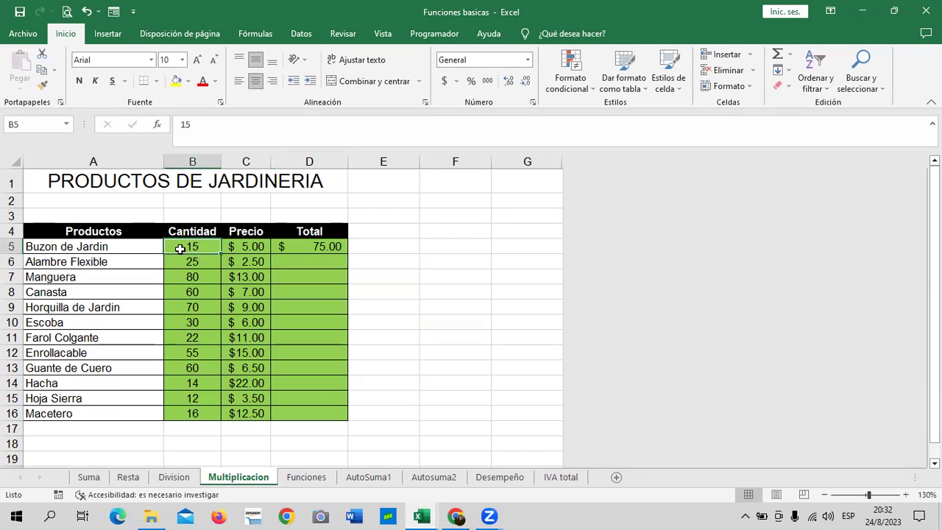
{"action": "left_click", "coordinate": [295, 248]}
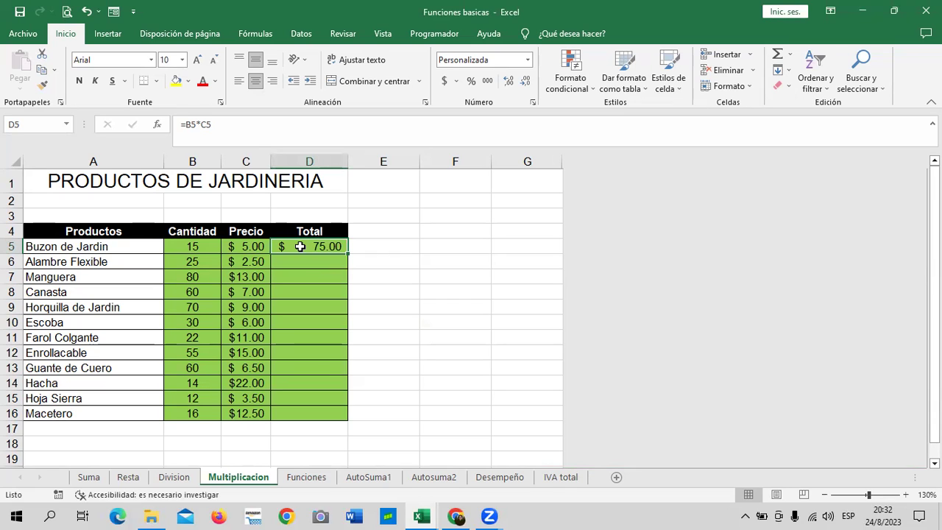
{"action": "left_click", "coordinate": [204, 246]}
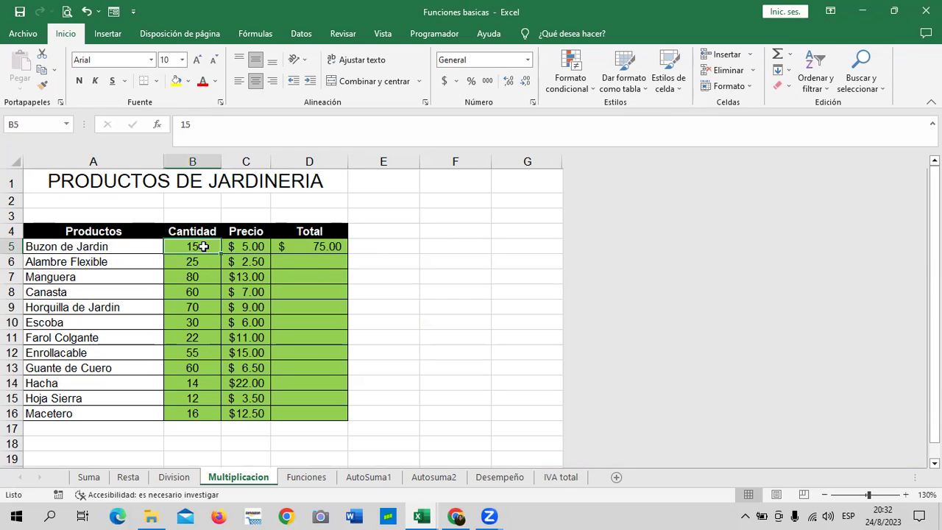
{"action": "key", "text": "Delete"}
{"action": "left_click", "coordinate": [302, 246]}
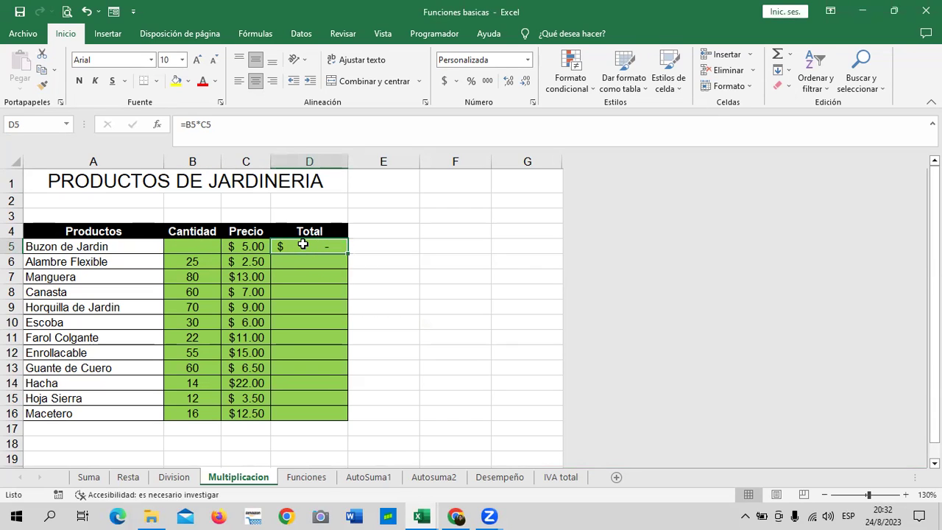
Label A2 'enero' and re-enter quantity 15 in B5, restoring the $75.00 total
{"action": "left_click", "coordinate": [140, 198]}
{"action": "type", "text": "enero"}
{"action": "key", "text": "Return"}
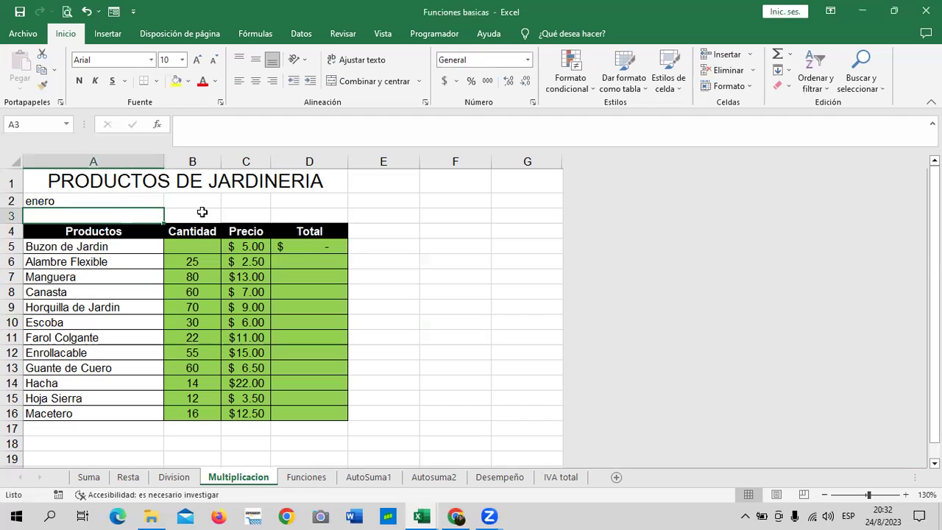
{"action": "left_click", "coordinate": [203, 248]}
{"action": "type", "text": "15"}
{"action": "key", "text": "Return"}
{"action": "left_click", "coordinate": [319, 249]}
{"action": "left_click", "coordinate": [324, 263]}
Enter =B6*C6 in D6 and fill it down to D16 through Macetero
{"action": "type", "text": "="}
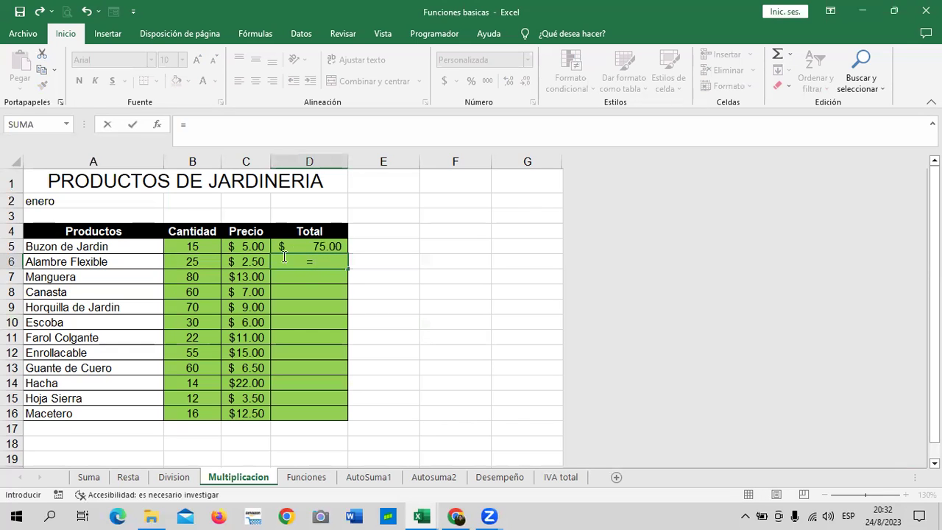
{"action": "left_click", "coordinate": [187, 264]}
{"action": "type", "text": "*"}
{"action": "left_click", "coordinate": [246, 259]}
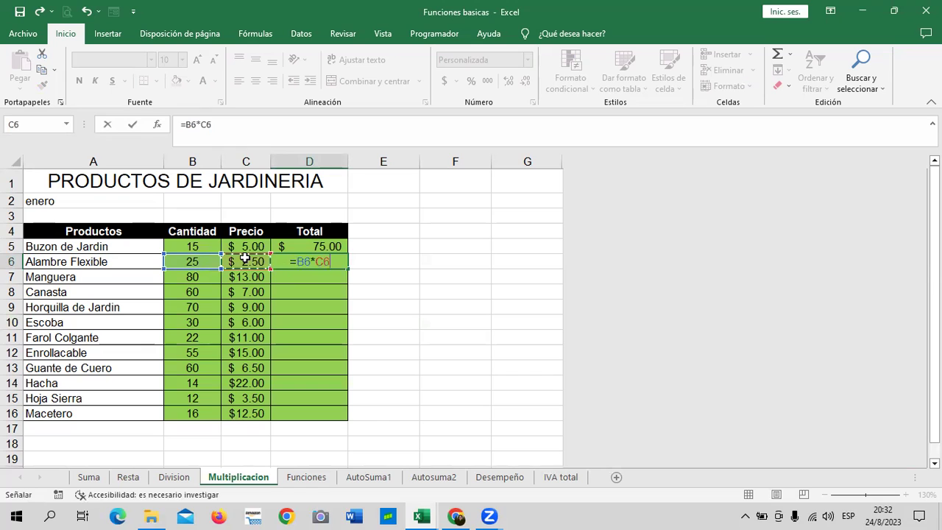
{"action": "key", "text": "Return"}
{"action": "left_click", "coordinate": [305, 259]}
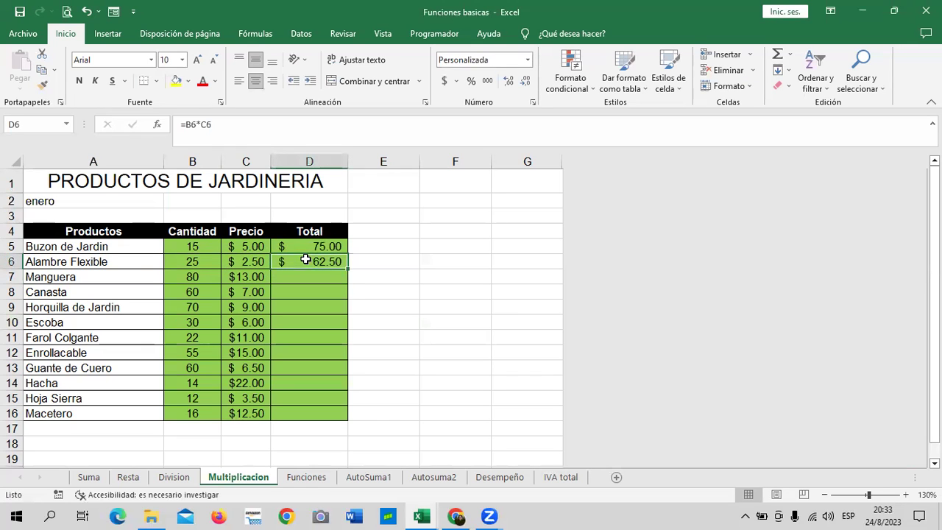
{"action": "left_click_drag", "start_coordinate": [347, 268], "coordinate": [347, 417]}
Check the copied totals for Macetero, Hacha, Farol Colgante, Manguera and Guante de Cuero
{"action": "left_click", "coordinate": [398, 367]}
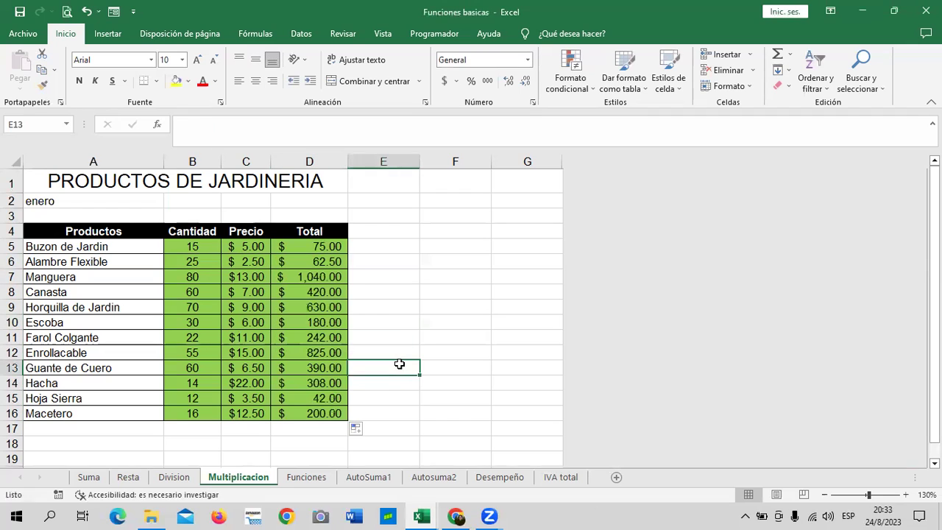
{"action": "left_click", "coordinate": [315, 414]}
{"action": "left_click", "coordinate": [315, 379]}
{"action": "left_click", "coordinate": [315, 338]}
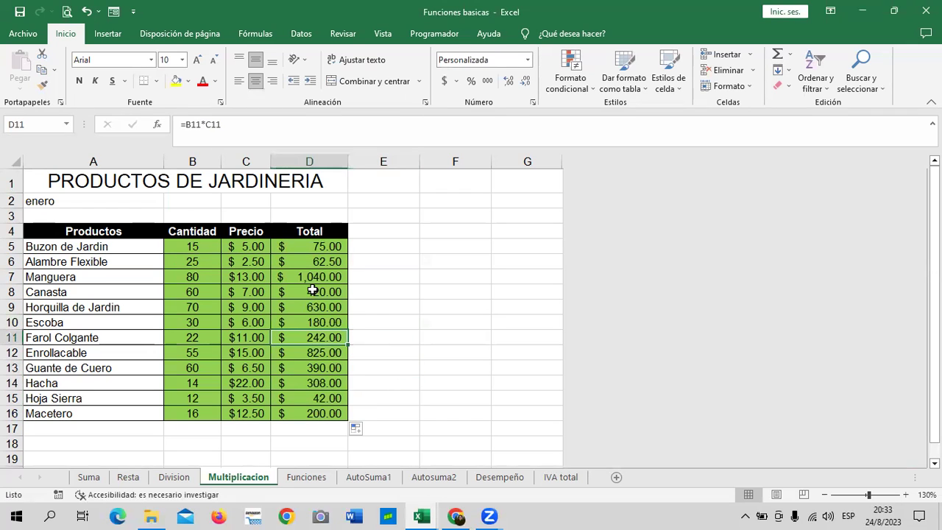
{"action": "left_click", "coordinate": [316, 277]}
{"action": "left_click", "coordinate": [332, 368]}
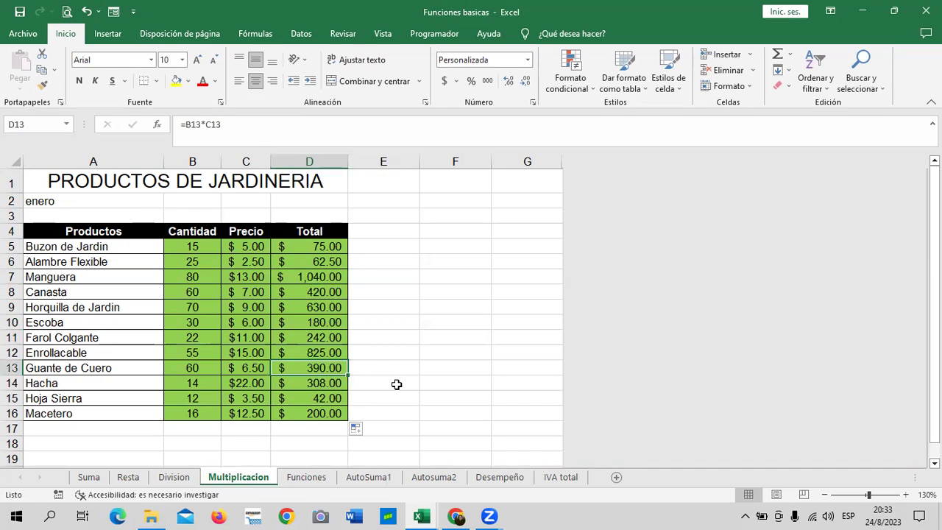
{"action": "left_click", "coordinate": [426, 364]}
{"action": "left_click", "coordinate": [433, 263]}
{"action": "left_click", "coordinate": [147, 201]}
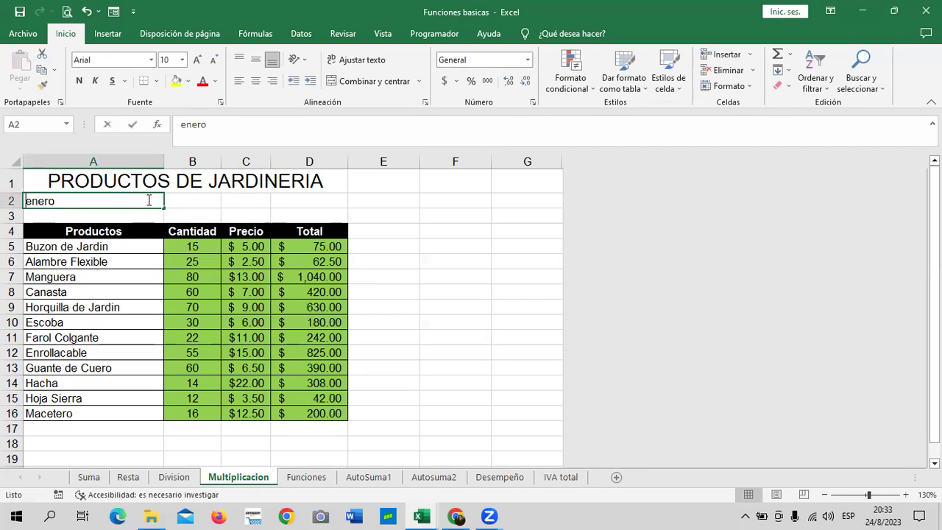
Change the month label in A2 from enero to febrero
{"action": "key", "text": "BackSpace"}
{"action": "type", "text": "feber"}
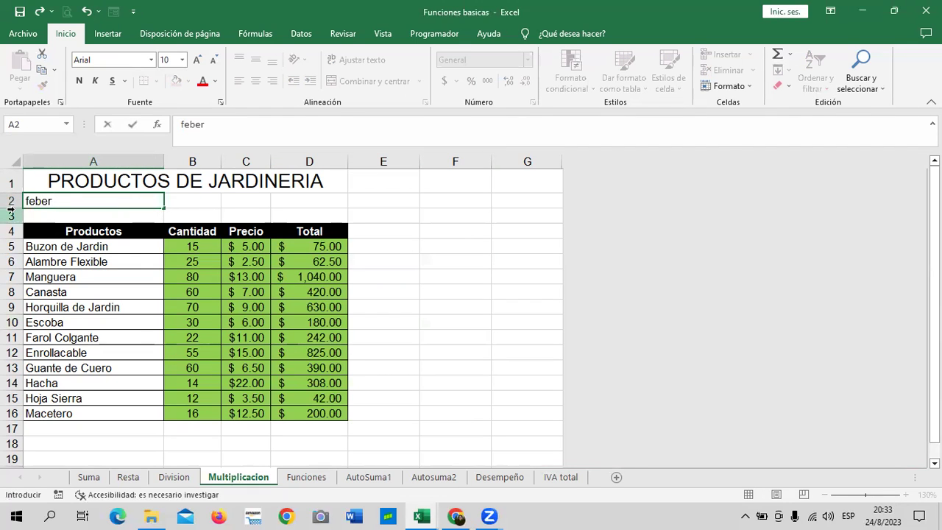
{"action": "key", "text": "BackSpace"}
{"action": "key", "text": "BackSpace"}
{"action": "type", "text": "rero"}
{"action": "key", "text": "Return"}
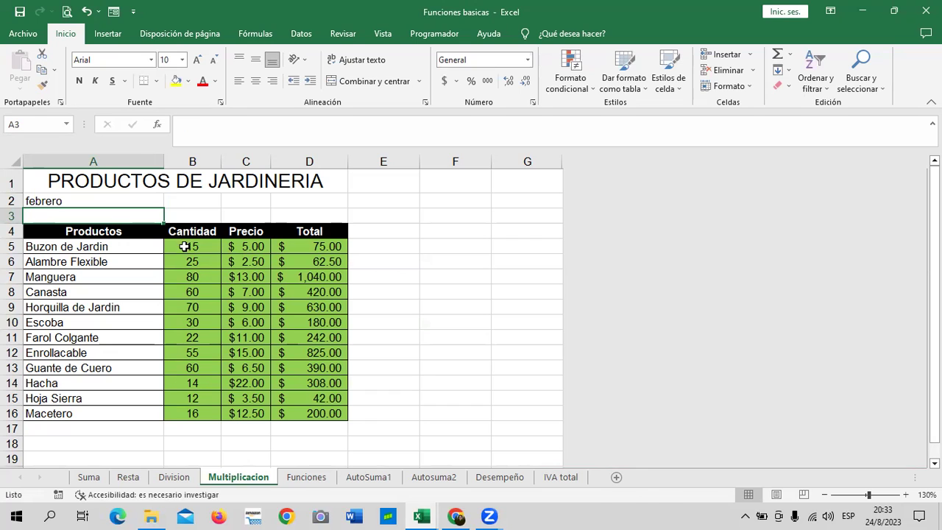
Clear all Cantidad quantities in B5:B16 and confirm every Total now shows a dash
{"action": "left_click_drag", "start_coordinate": [184, 246], "coordinate": [189, 413]}
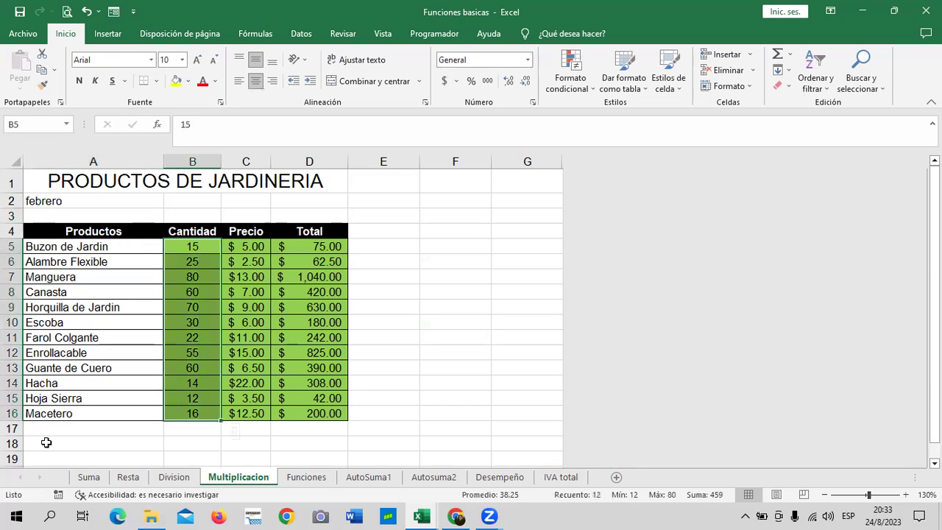
{"action": "key", "text": "Delete"}
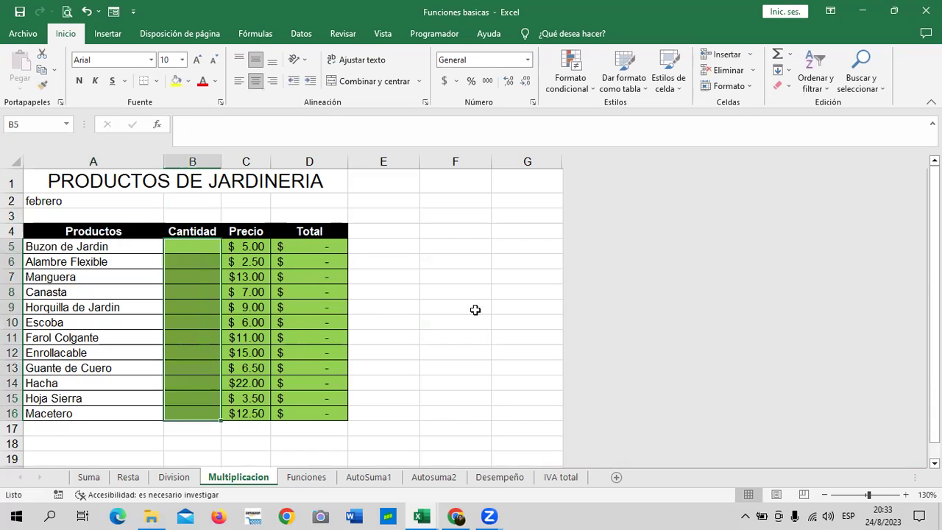
{"action": "left_click", "coordinate": [440, 294]}
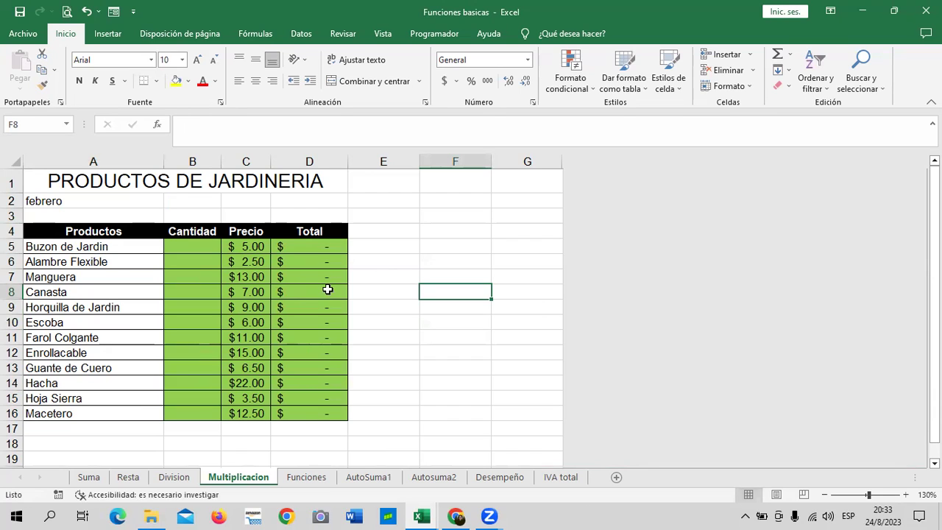
{"action": "left_click", "coordinate": [324, 247]}
{"action": "left_click", "coordinate": [318, 372]}
{"action": "left_click", "coordinate": [319, 414]}
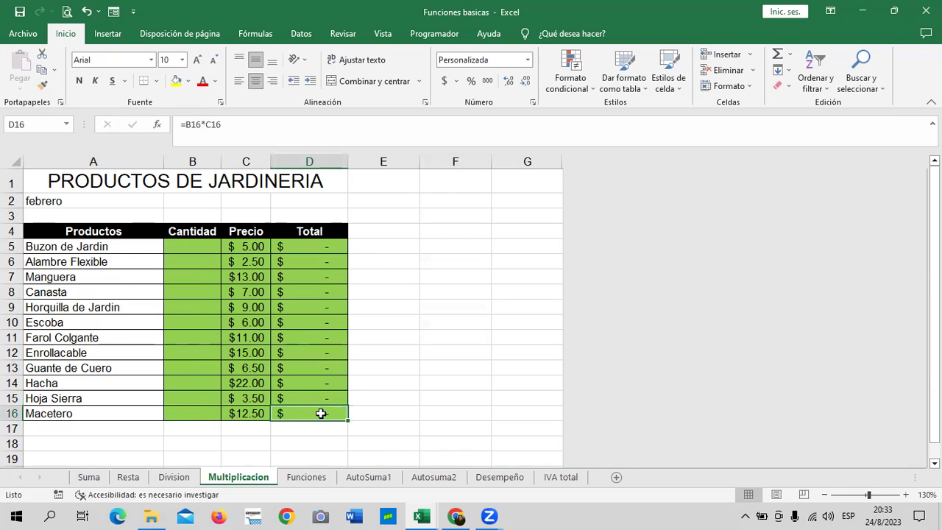
{"action": "left_click", "coordinate": [300, 248]}
{"action": "left_click", "coordinate": [302, 257]}
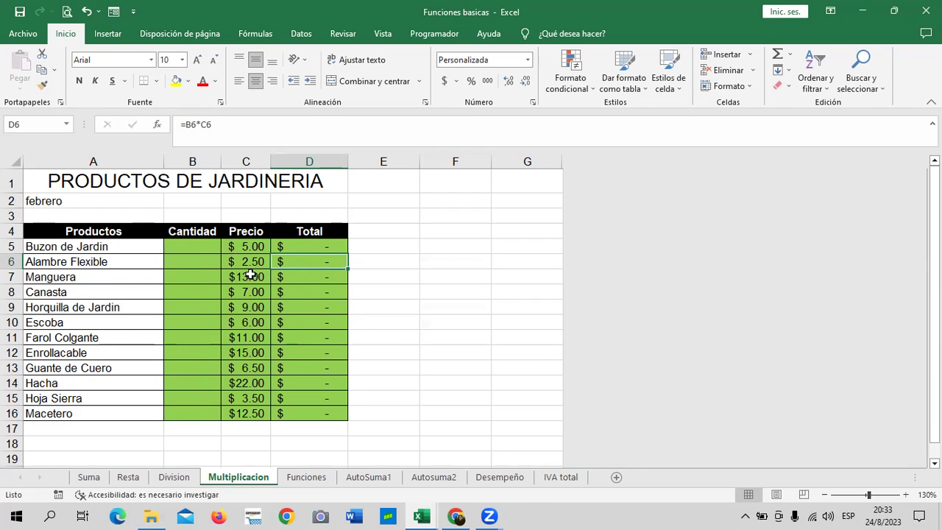
{"action": "left_click", "coordinate": [193, 246]}
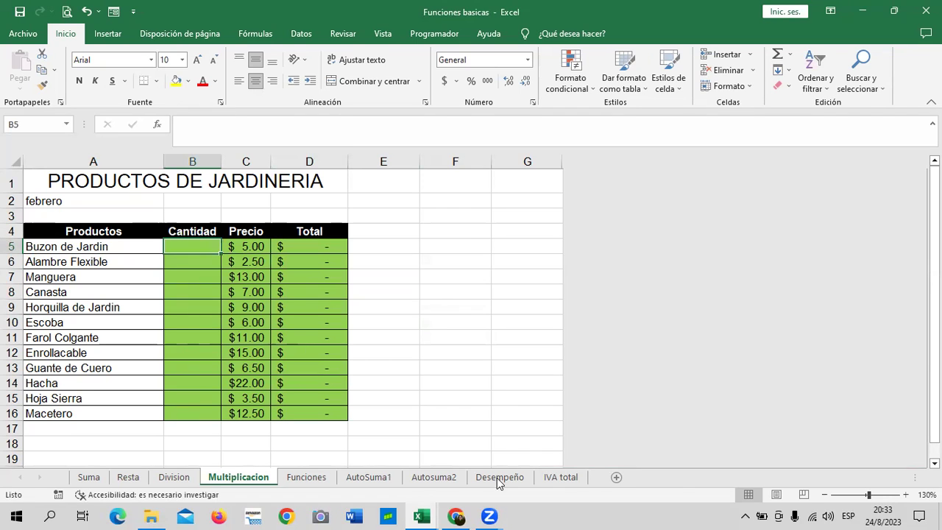
Enter quantities 10, 15, 12, 10, 25, 35 and 50 for Buzon de Jardin through Farol Colgante
{"action": "type", "text": "10"}
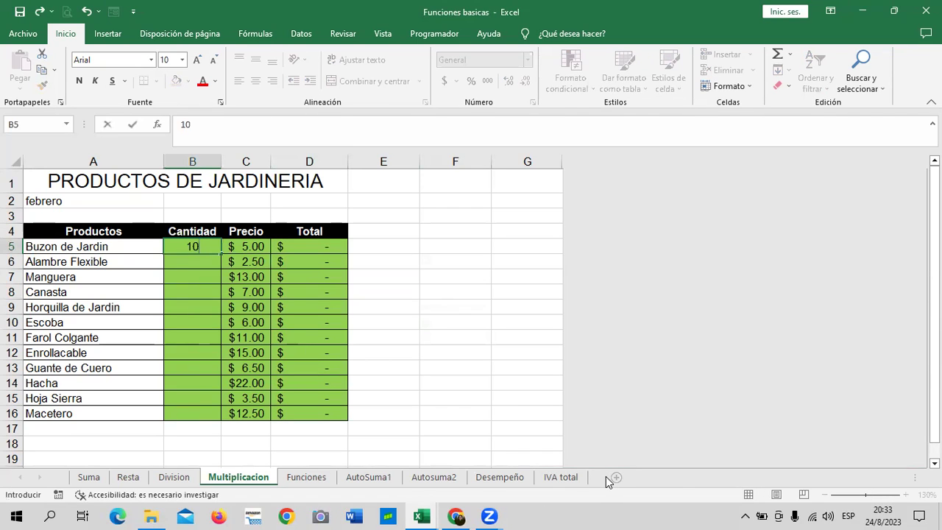
{"action": "key", "text": "Return"}
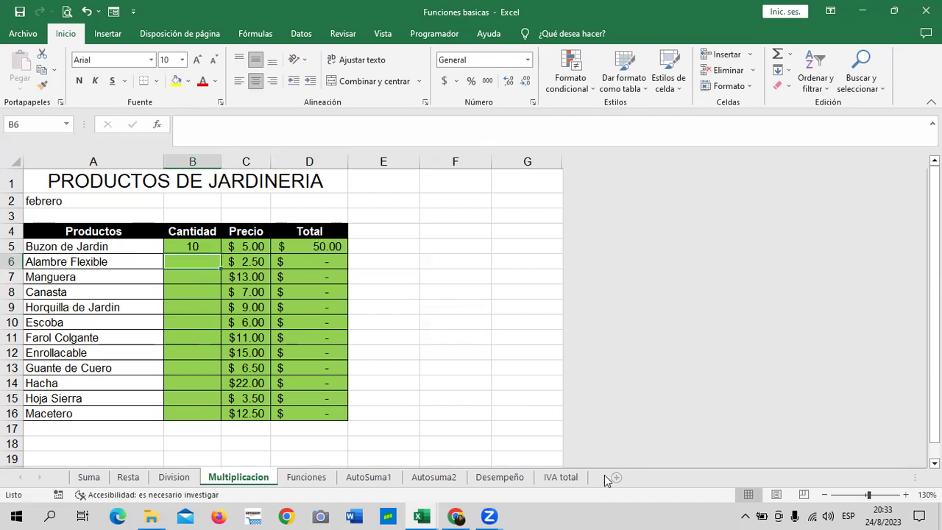
{"action": "type", "text": "15"}
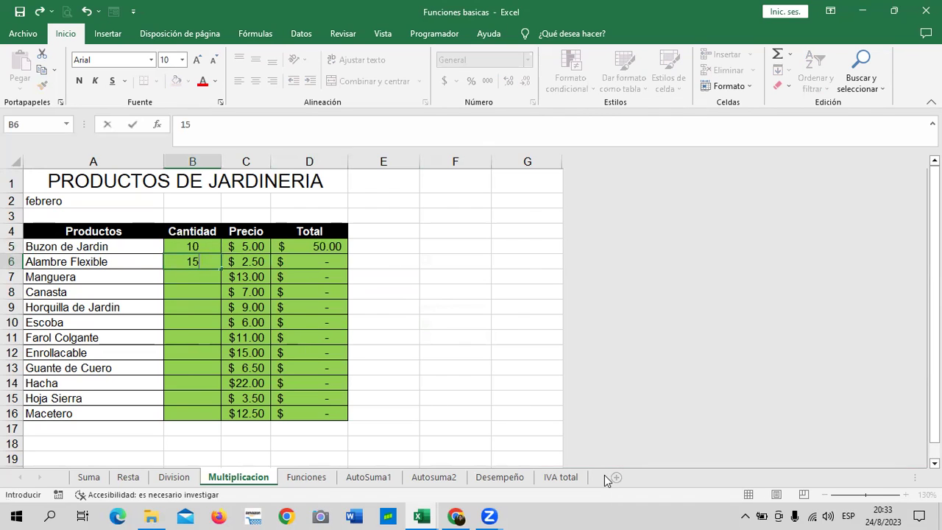
{"action": "key", "text": "Return"}
{"action": "type", "text": "12"}
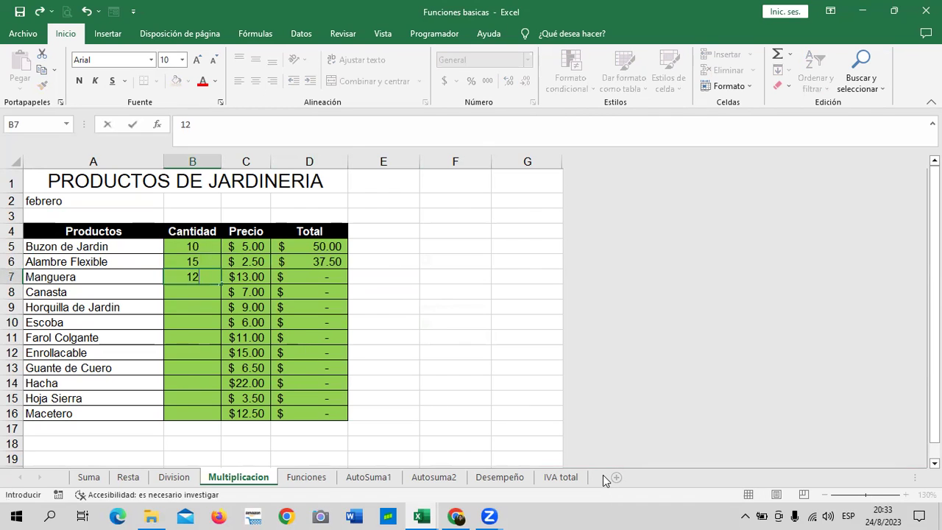
{"action": "key", "text": "Return"}
{"action": "type", "text": "10"}
{"action": "key", "text": "Return"}
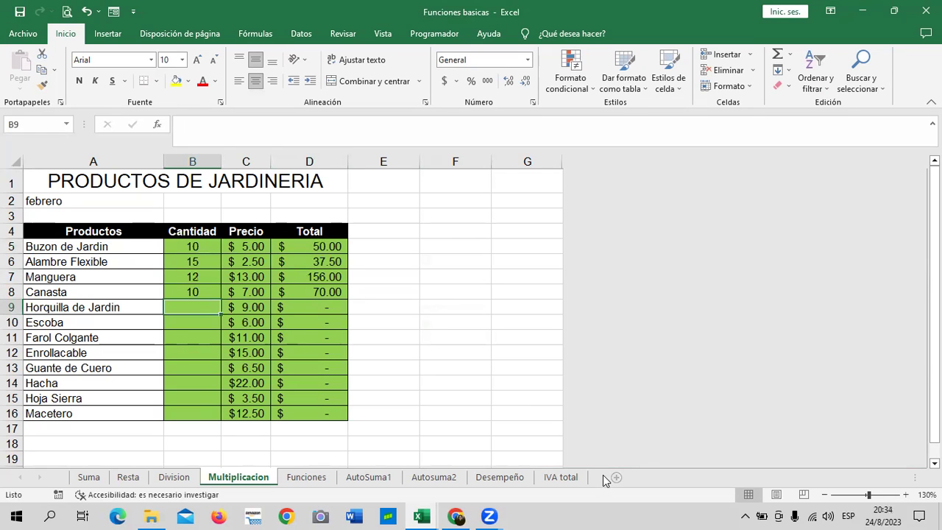
{"action": "type", "text": "25"}
{"action": "key", "text": "Return"}
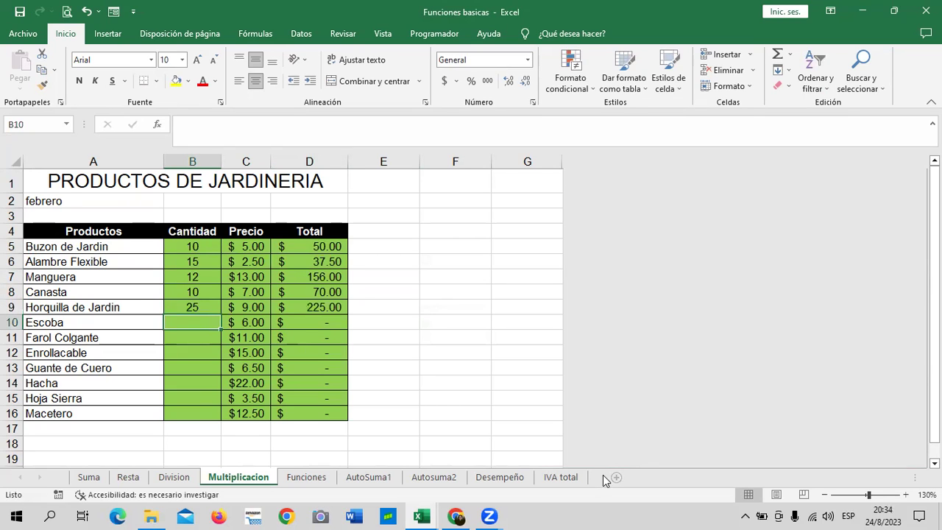
{"action": "type", "text": "35"}
{"action": "key", "text": "Return"}
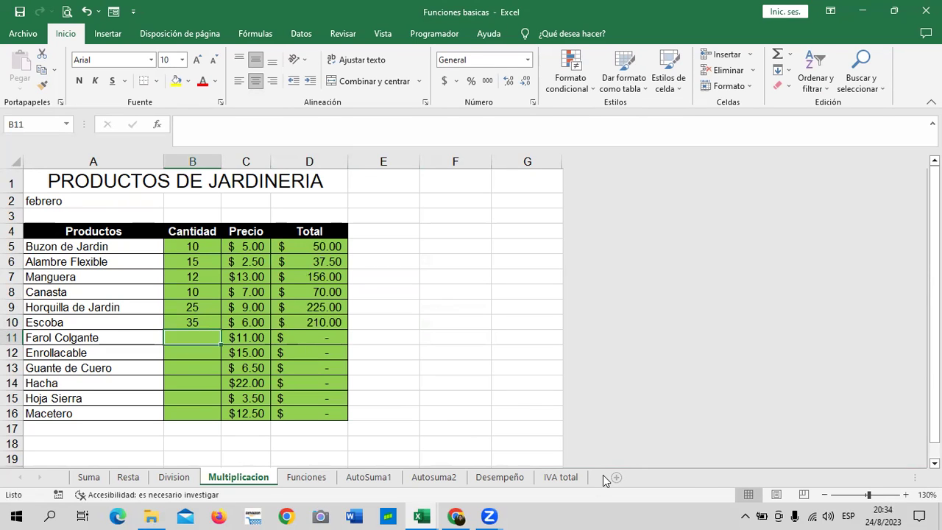
{"action": "type", "text": "50"}
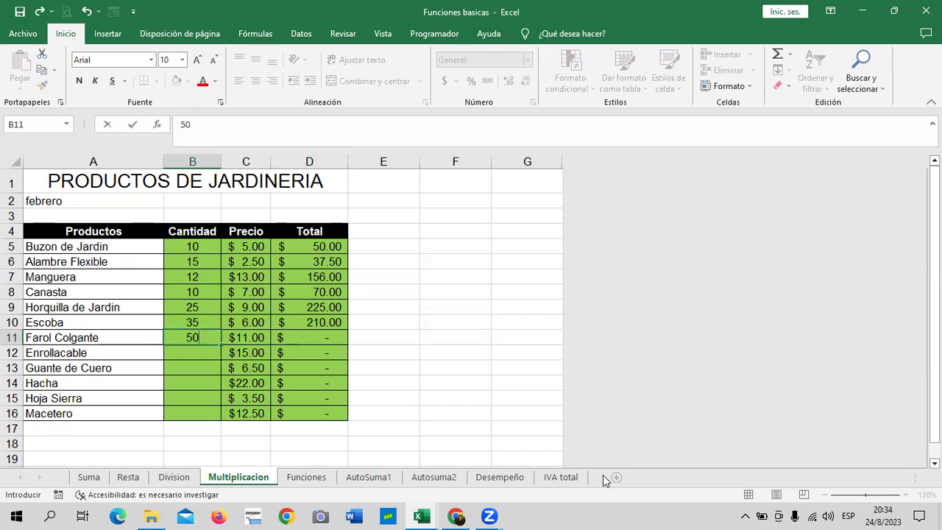
{"action": "key", "text": "Return"}
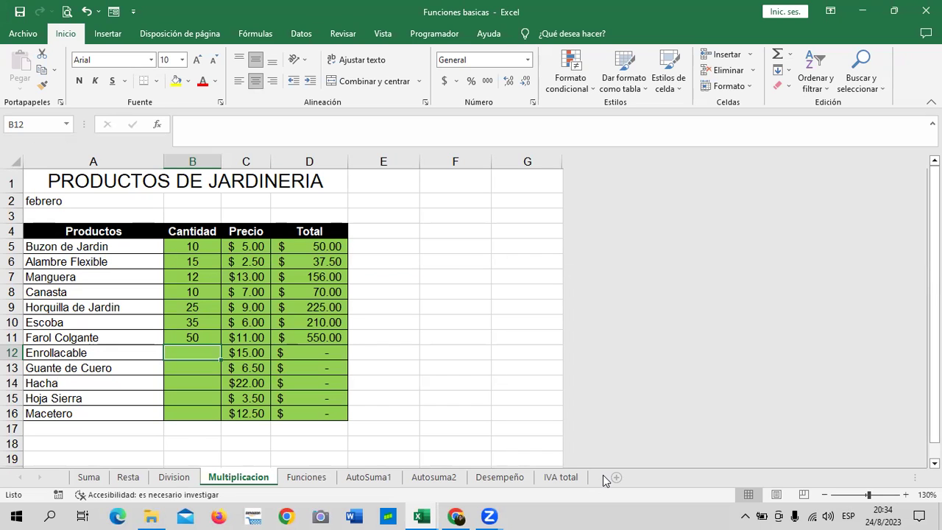
Enter quantities 5, 25, 15, 25 and 35 for Enrollacable through Macetero
{"action": "type", "text": "5"}
{"action": "key", "text": "Return"}
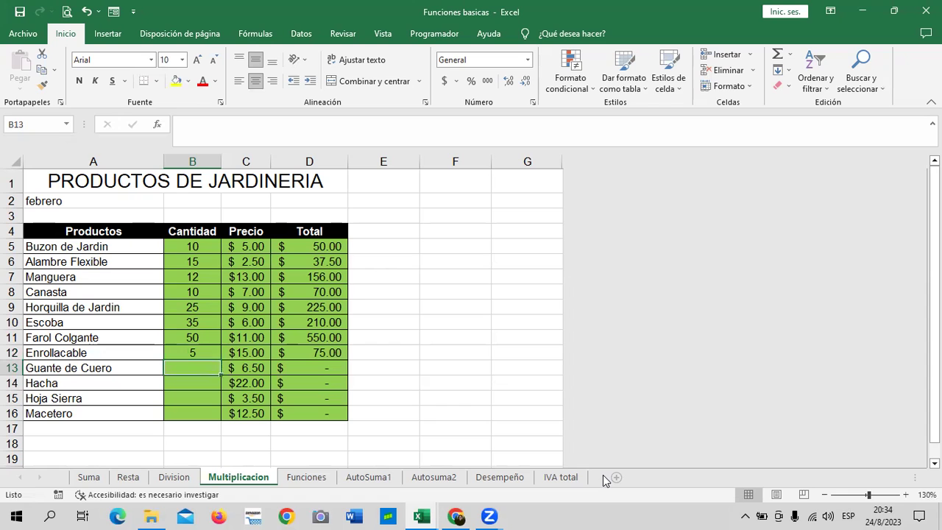
{"action": "type", "text": "25"}
{"action": "key", "text": "Return"}
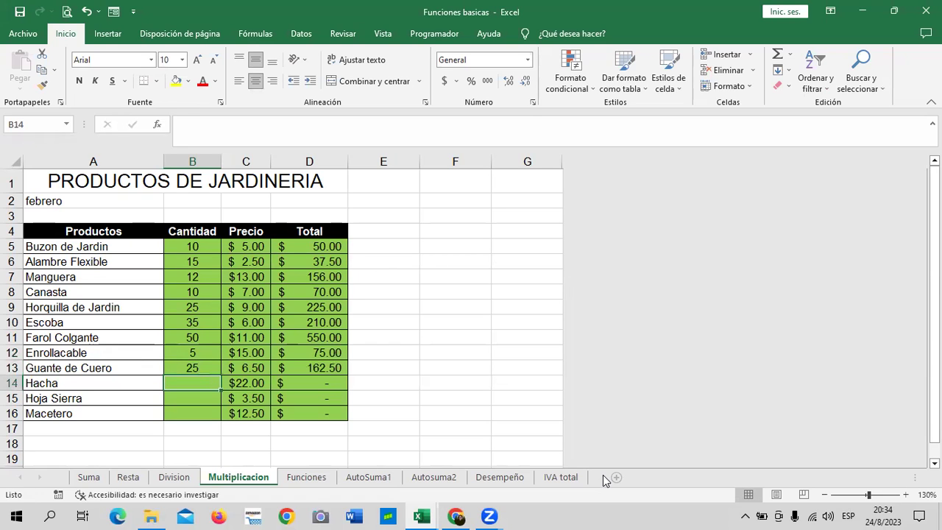
{"action": "type", "text": "15"}
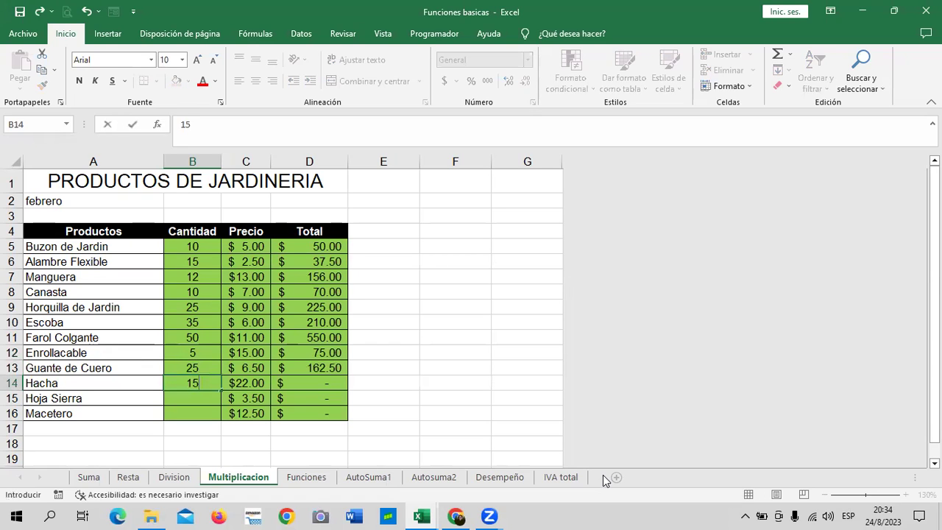
{"action": "key", "text": "Return"}
{"action": "type", "text": "25"}
{"action": "key", "text": "Return"}
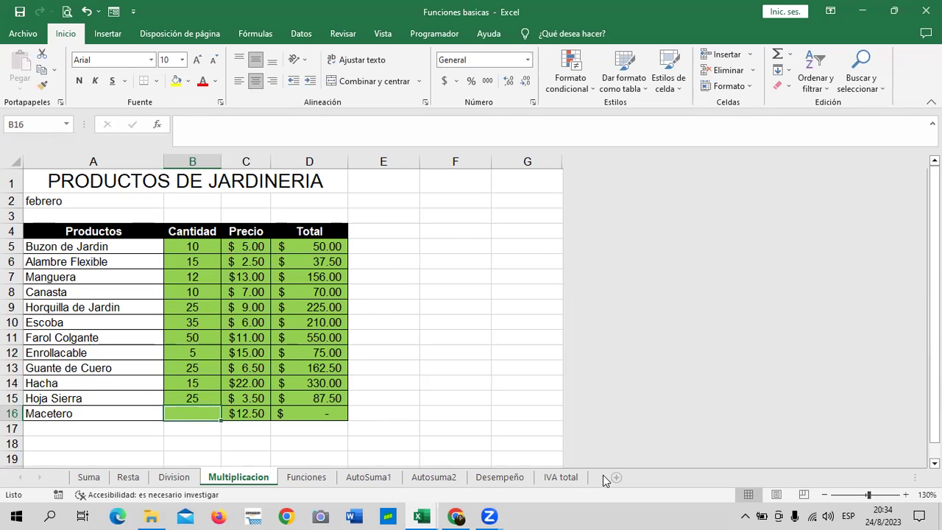
{"action": "type", "text": "35"}
{"action": "key", "text": "Return"}
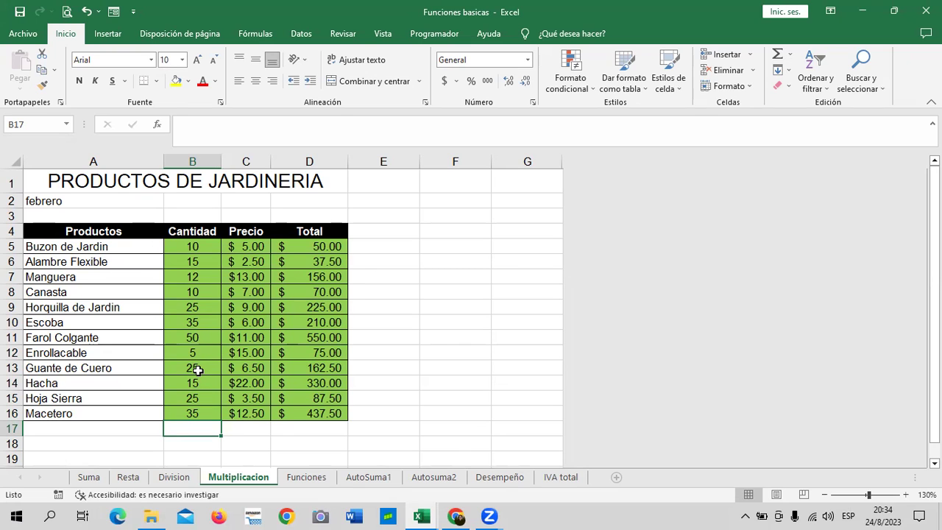
Check the recalculated Total formulas in D5, row 10 and Macetero's row
{"action": "left_click", "coordinate": [317, 247]}
{"action": "left_click", "coordinate": [309, 322]}
{"action": "left_click", "coordinate": [307, 411]}
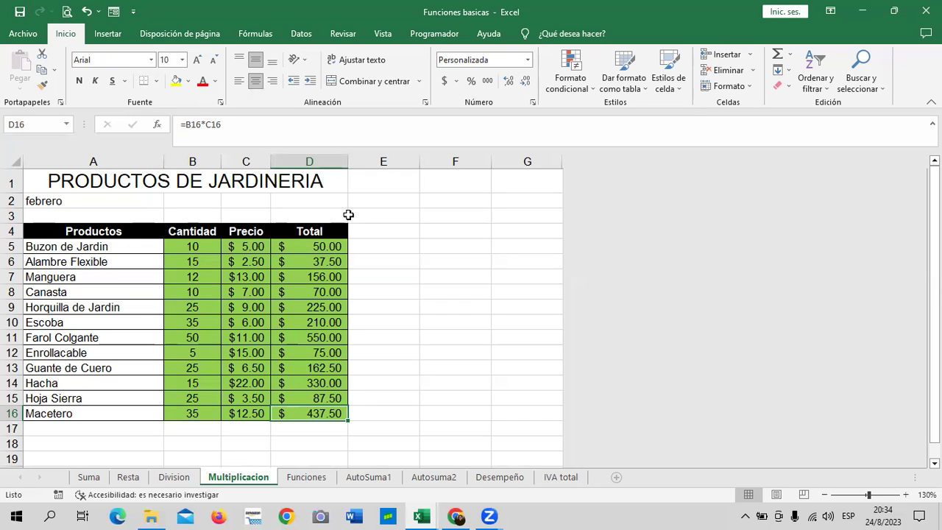
{"action": "left_click", "coordinate": [318, 245]}
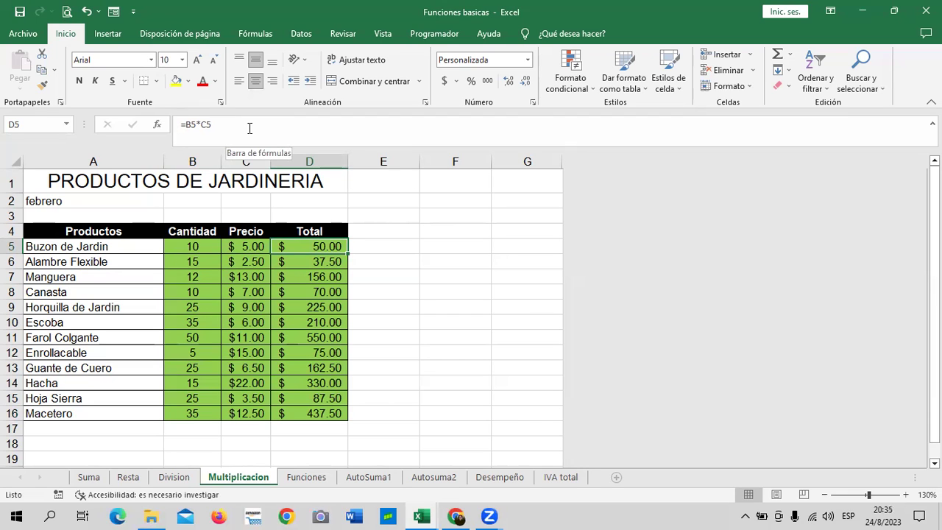
Clear all the Precio values in C5:C16
{"action": "left_click_drag", "start_coordinate": [247, 243], "coordinate": [267, 416]}
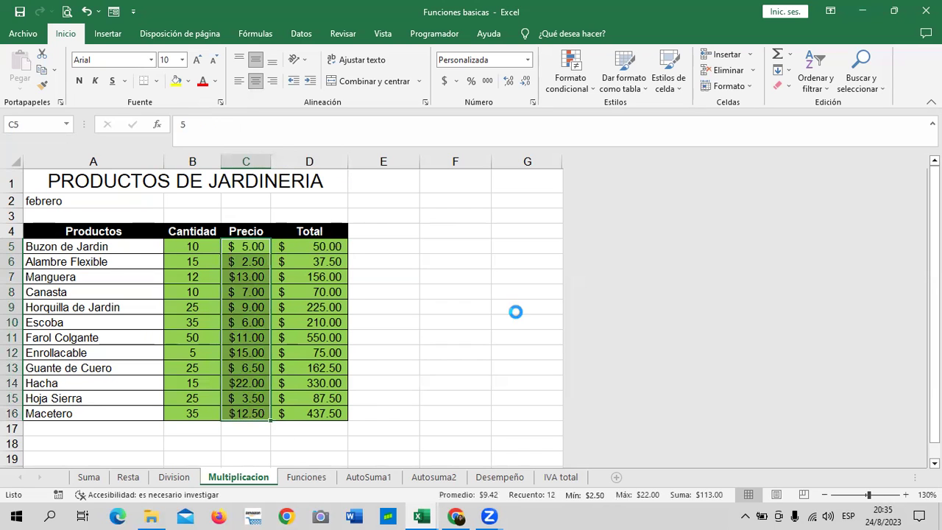
{"action": "key", "text": "Delete"}
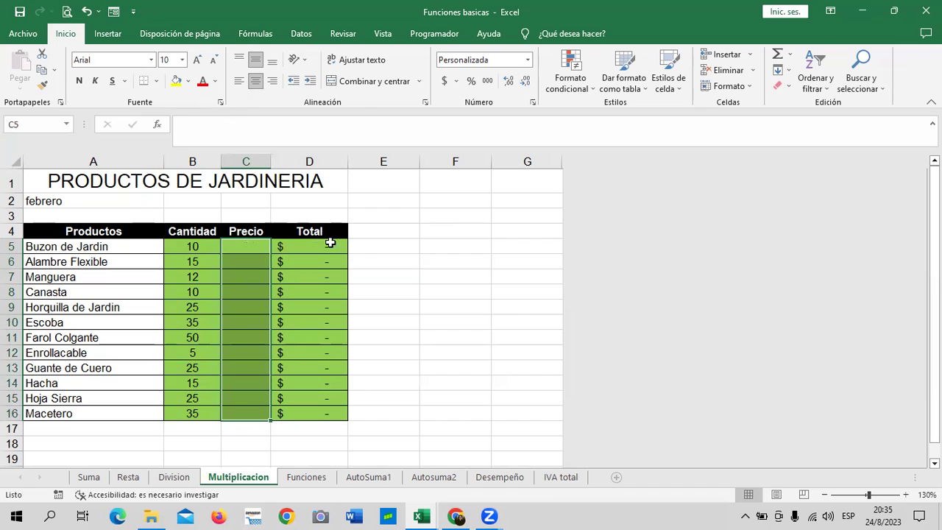
{"action": "left_click", "coordinate": [369, 247]}
{"action": "left_click", "coordinate": [253, 247]}
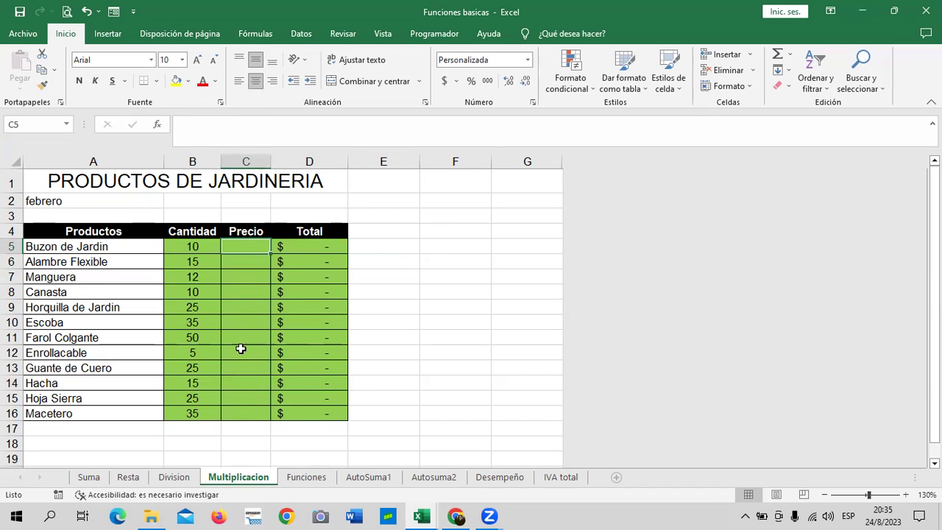
Enter practice prices 6, 7, 89, 8, 7, 46 and 2 from Buzon de Jardin to Farol Colgante
{"action": "type", "text": "6"}
{"action": "key", "text": "Return"}
{"action": "type", "text": "7"}
{"action": "key", "text": "Return"}
{"action": "type", "text": "89"}
{"action": "key", "text": "Return"}
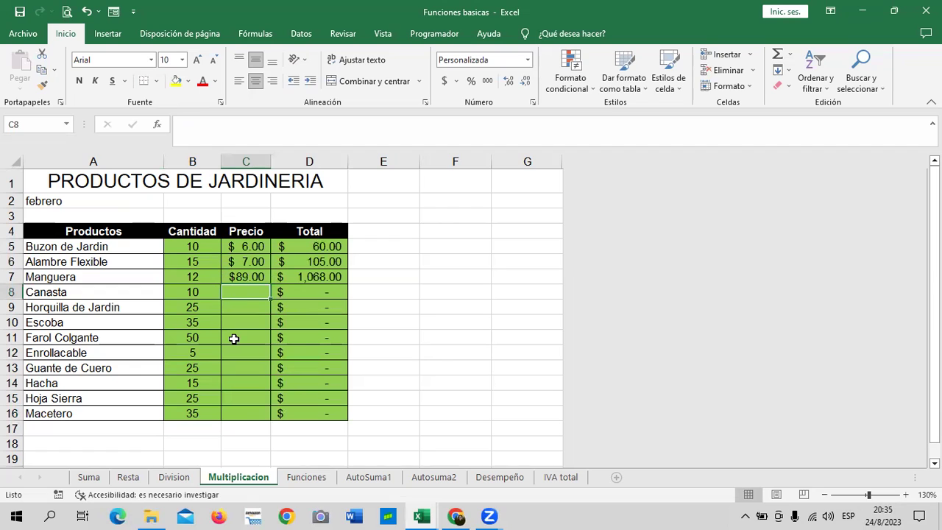
{"action": "type", "text": "8"}
{"action": "key", "text": "Return"}
{"action": "type", "text": "7"}
{"action": "key", "text": "Return"}
{"action": "type", "text": "46"}
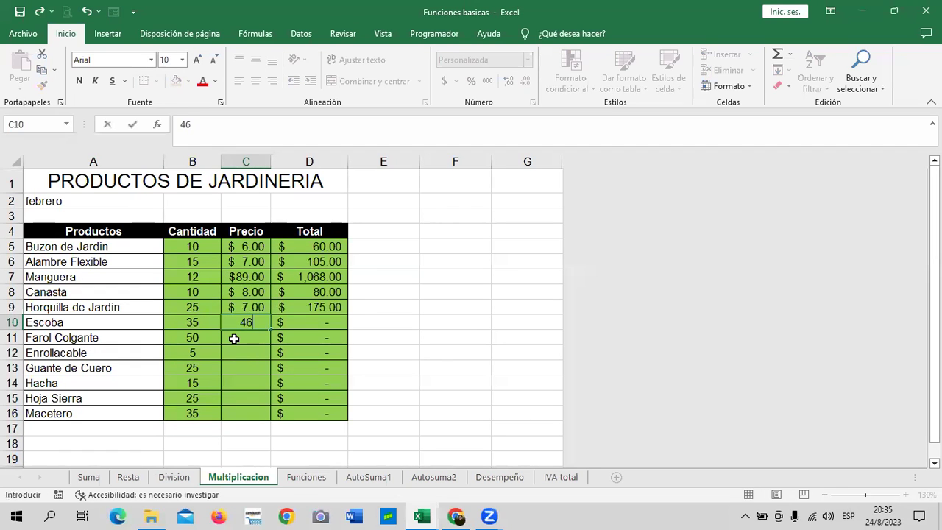
{"action": "key", "text": "Return"}
{"action": "type", "text": "2"}
{"action": "key", "text": "Return"}
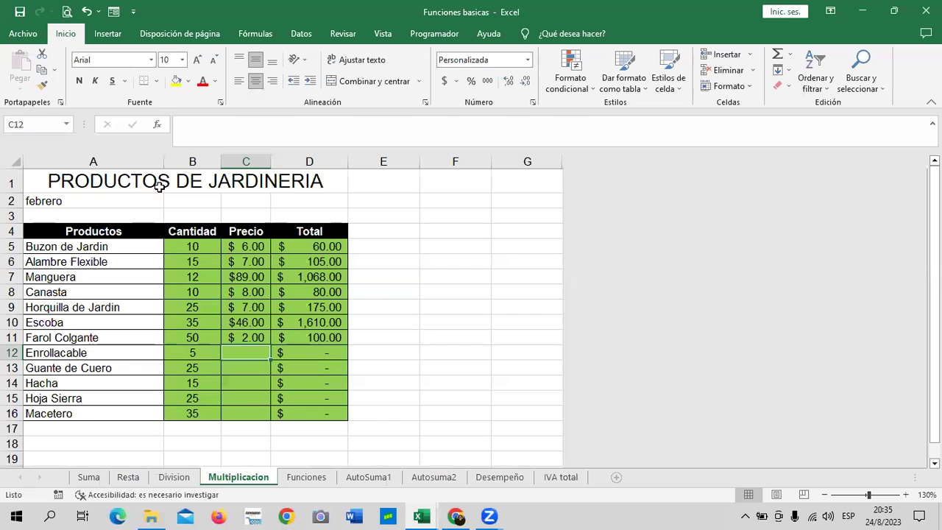
Undo the practice price entries to restore the original Precio values
{"action": "left_click", "coordinate": [87, 12]}
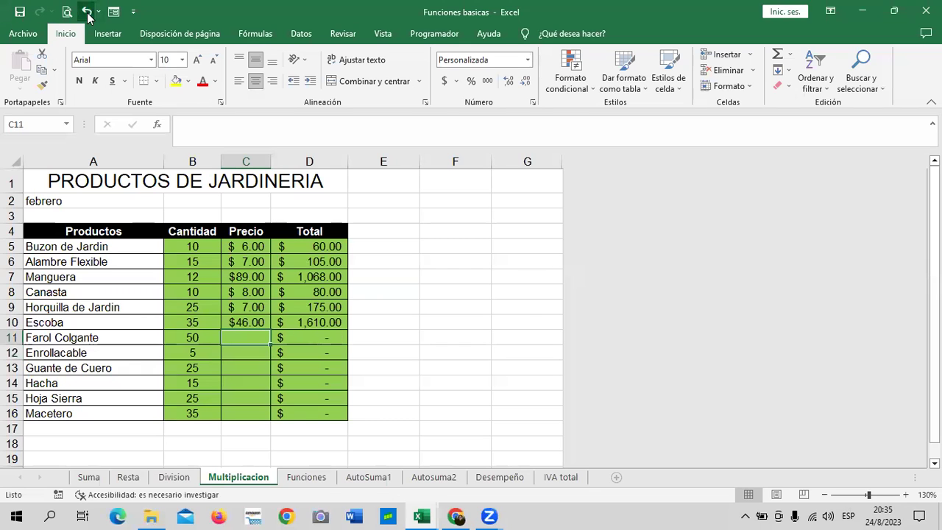
{"action": "left_click", "coordinate": [87, 13]}
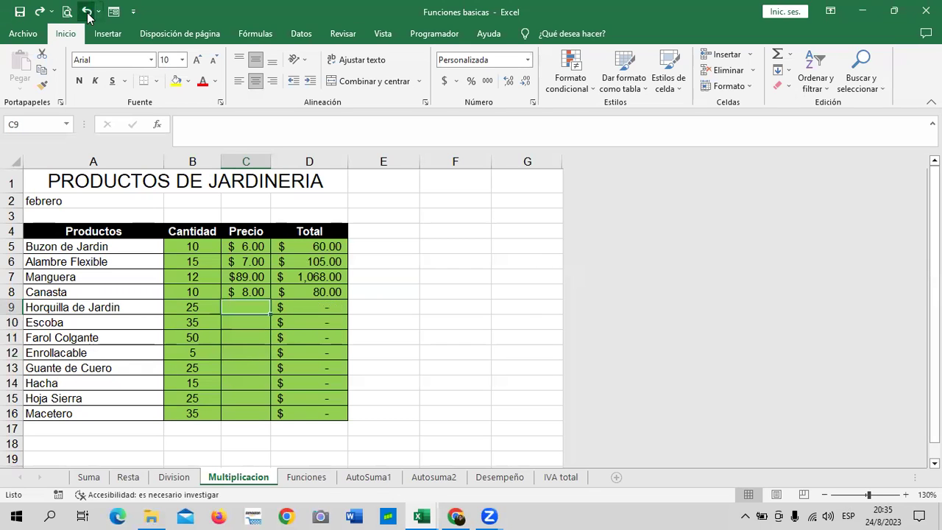
{"action": "left_click", "coordinate": [86, 13]}
{"action": "left_click", "coordinate": [86, 13]}
{"action": "left_click", "coordinate": [87, 13]}
{"action": "left_click", "coordinate": [86, 13]}
{"action": "left_click", "coordinate": [87, 13]}
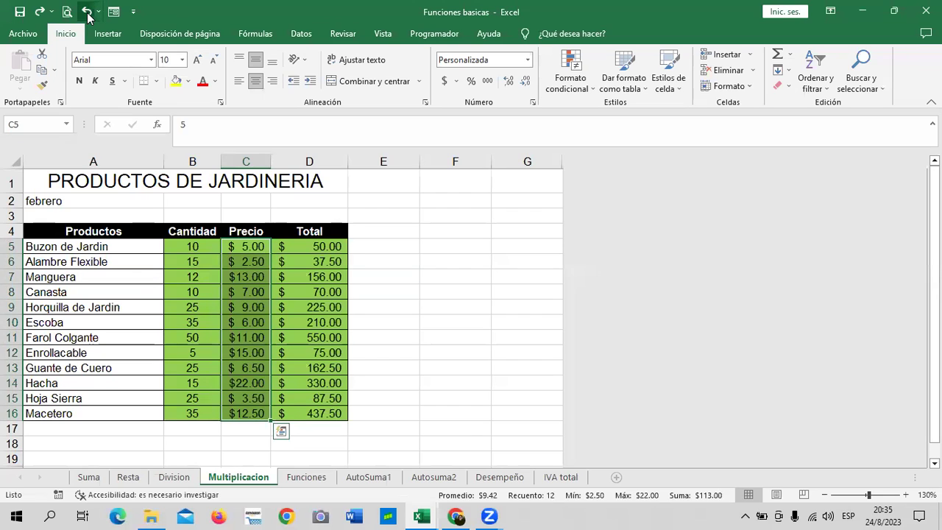
Undo the quantity and month edits until A2 reads enero with the original totals
{"action": "left_click", "coordinate": [87, 12]}
{"action": "left_click", "coordinate": [87, 12]}
{"action": "left_click", "coordinate": [86, 12]}
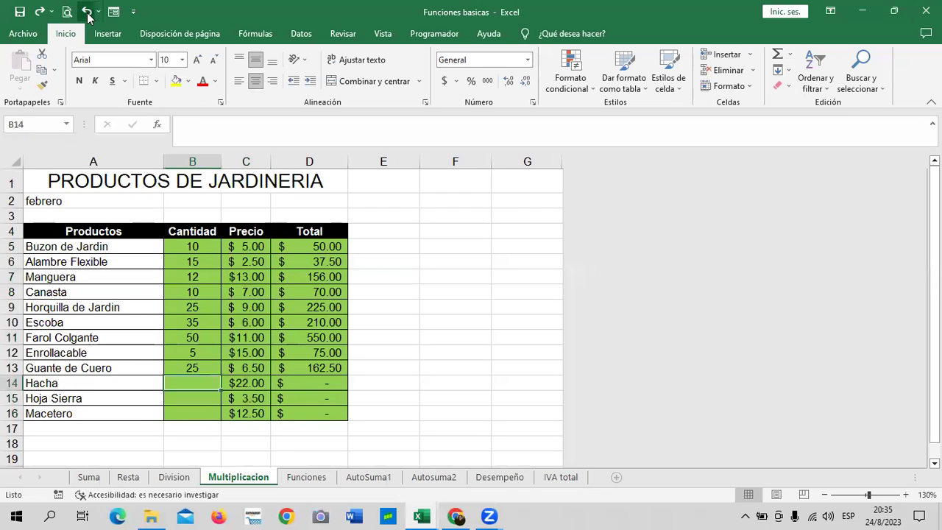
{"action": "left_click", "coordinate": [87, 13]}
{"action": "left_click", "coordinate": [87, 12]}
{"action": "left_click", "coordinate": [87, 13]}
{"action": "left_click", "coordinate": [86, 13]}
{"action": "left_click", "coordinate": [87, 13]}
{"action": "left_click", "coordinate": [86, 13]}
{"action": "left_click", "coordinate": [86, 12]}
{"action": "left_click", "coordinate": [87, 12]}
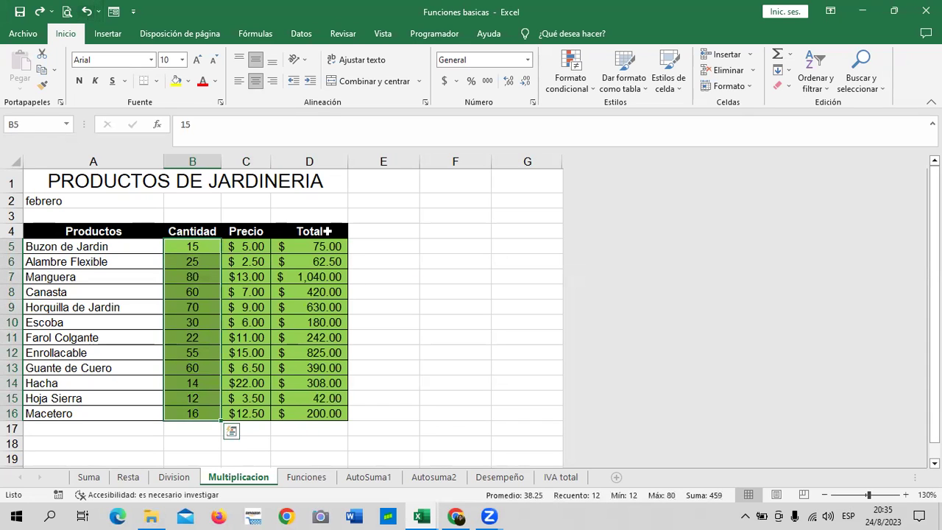
{"action": "left_click", "coordinate": [86, 12]}
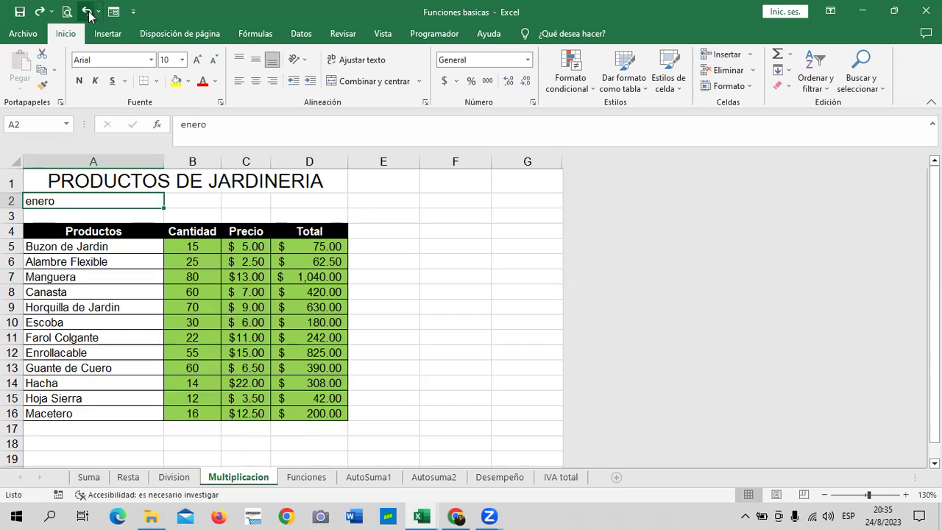
{"action": "left_click", "coordinate": [393, 275]}
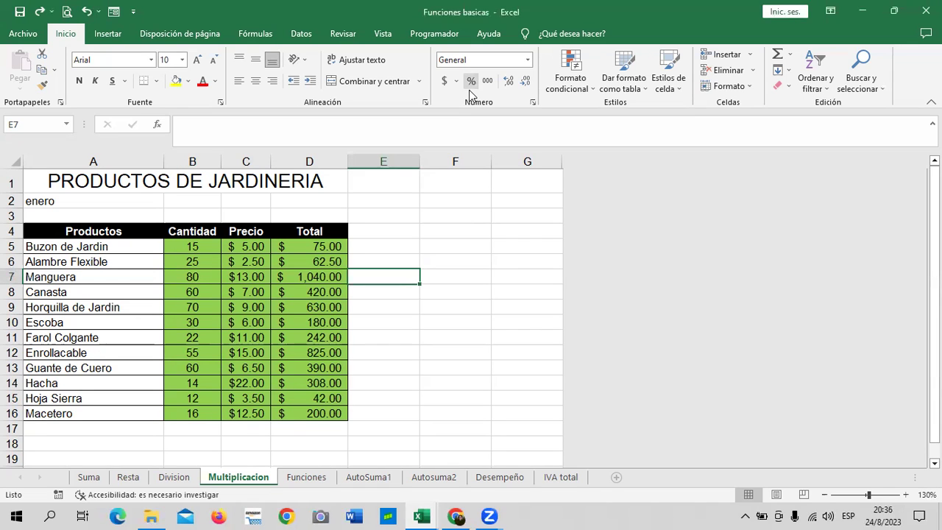
Open the Funciones sheet and review the Detalle de Empleado table's ENERO, FEBRERO and MARZO columns
{"action": "left_click", "coordinate": [301, 478]}
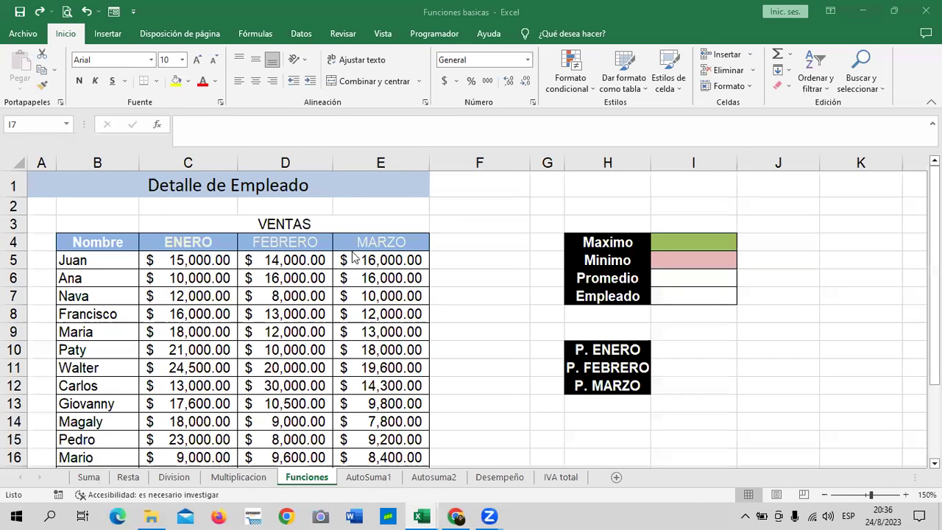
{"action": "left_click", "coordinate": [479, 244]}
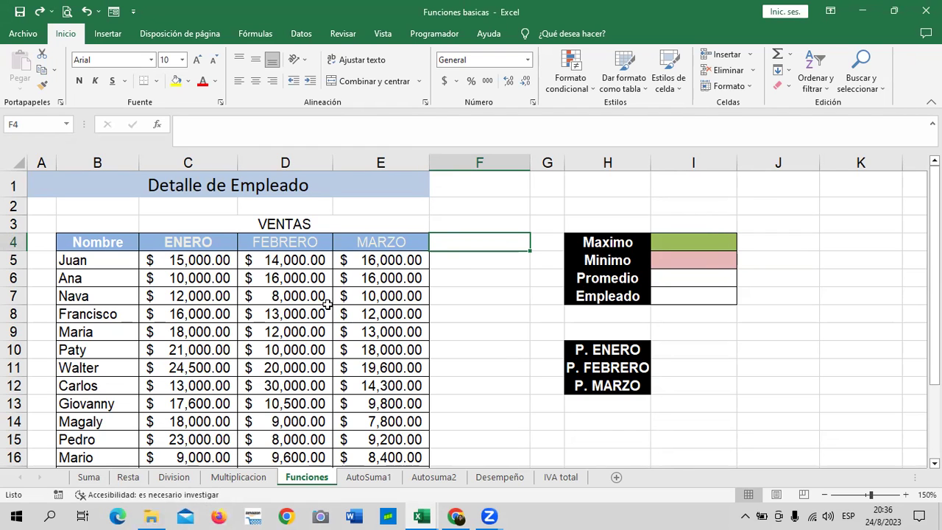
{"action": "scroll", "coordinate": [376, 288], "scroll_direction": "down", "scroll_amount": 1}
{"action": "scroll", "coordinate": [376, 288], "scroll_direction": "down", "scroll_amount": 2}
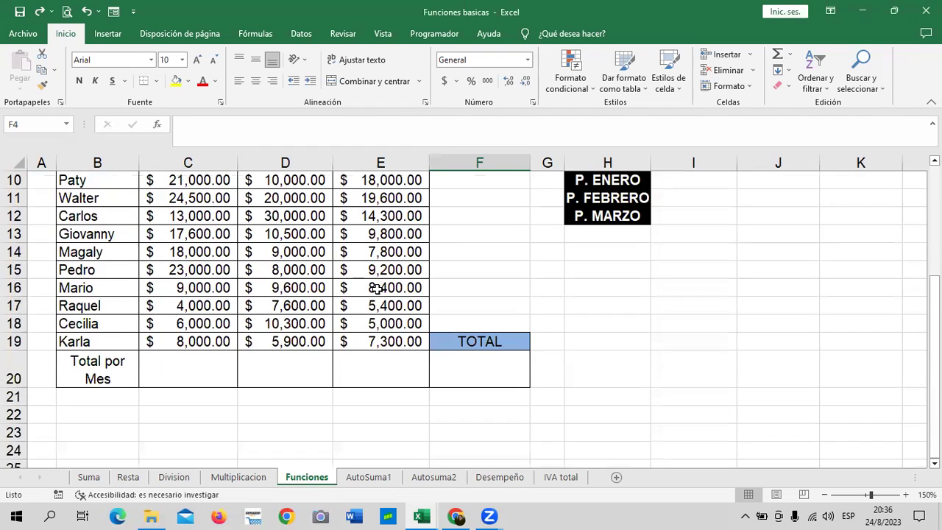
{"action": "scroll", "coordinate": [377, 287], "scroll_direction": "up", "scroll_amount": 2}
{"action": "scroll", "coordinate": [377, 287], "scroll_direction": "up", "scroll_amount": 1}
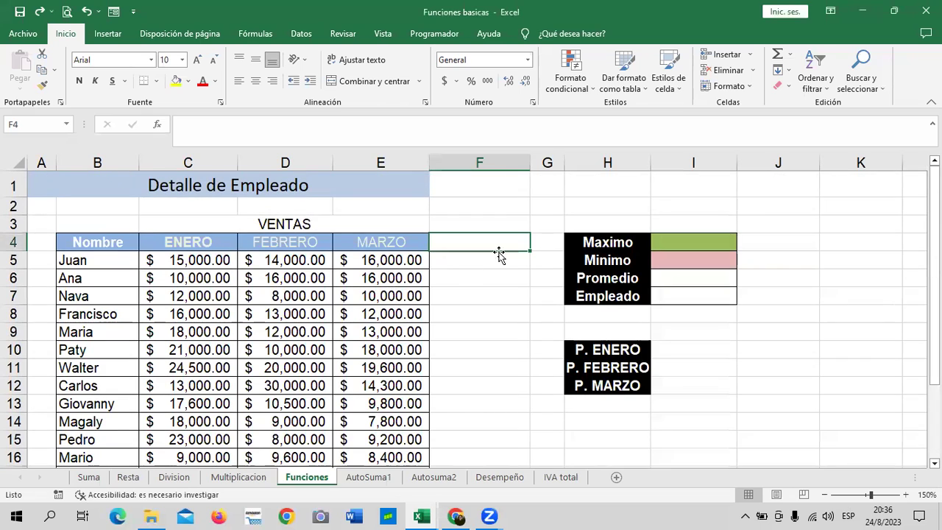
{"action": "left_click", "coordinate": [203, 242]}
{"action": "left_click", "coordinate": [267, 242]}
{"action": "left_click", "coordinate": [374, 242]}
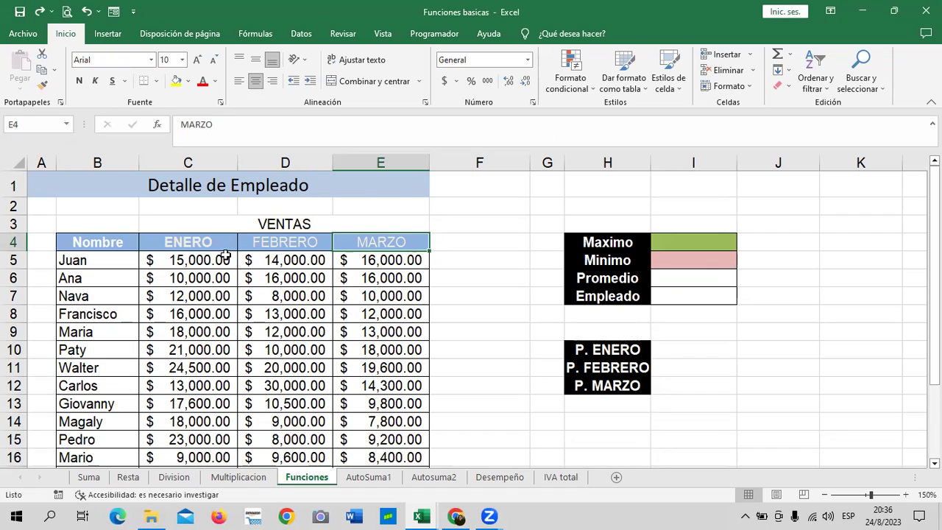
{"action": "left_click", "coordinate": [188, 242]}
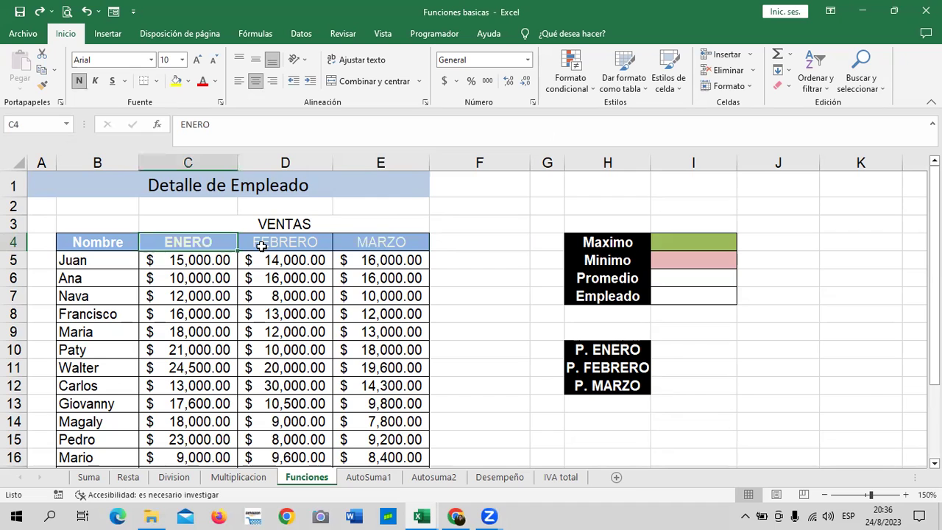
{"action": "scroll", "coordinate": [100, 286], "scroll_direction": "down", "scroll_amount": 3}
{"action": "scroll", "coordinate": [100, 288], "scroll_direction": "up", "scroll_amount": 3}
{"action": "scroll", "coordinate": [282, 223], "scroll_direction": "down", "scroll_amount": 2}
Try an AutoSum of the ENERO column in C20, then remove the suggested formula
{"action": "left_click", "coordinate": [194, 425]}
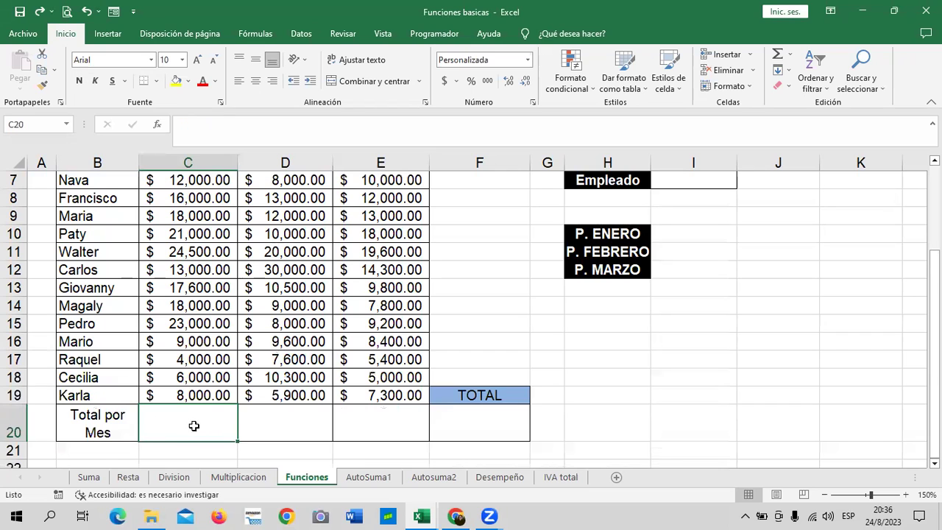
{"action": "scroll", "coordinate": [190, 425], "scroll_direction": "up", "scroll_amount": 2}
{"action": "scroll", "coordinate": [185, 425], "scroll_direction": "down", "scroll_amount": 2}
{"action": "left_click", "coordinate": [287, 414]}
{"action": "left_click", "coordinate": [193, 424]}
{"action": "left_click", "coordinate": [778, 59]}
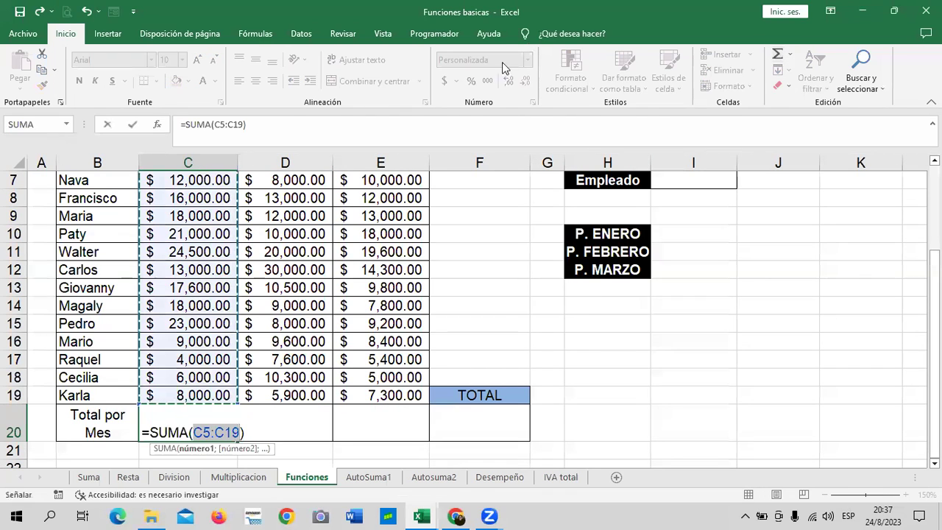
{"action": "scroll", "coordinate": [386, 362], "scroll_direction": "up", "scroll_amount": 1}
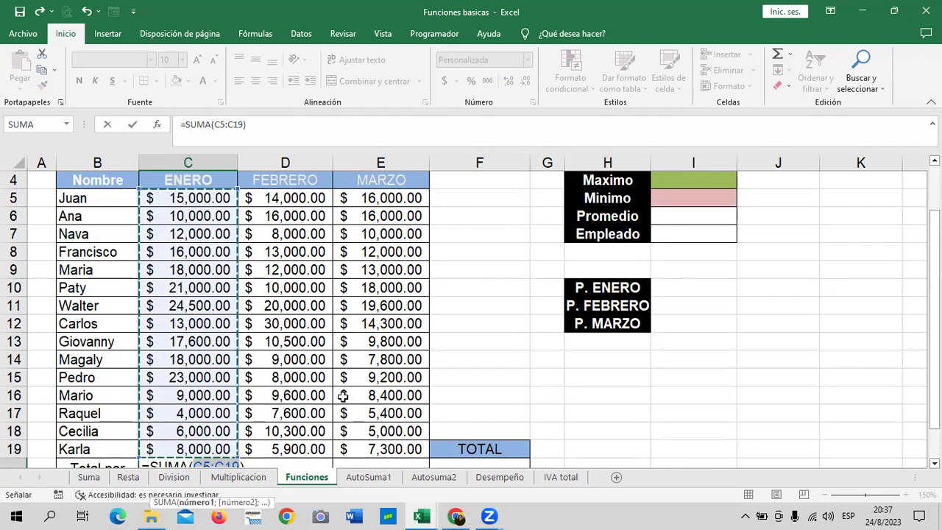
{"action": "scroll", "coordinate": [186, 342], "scroll_direction": "down", "scroll_amount": 2}
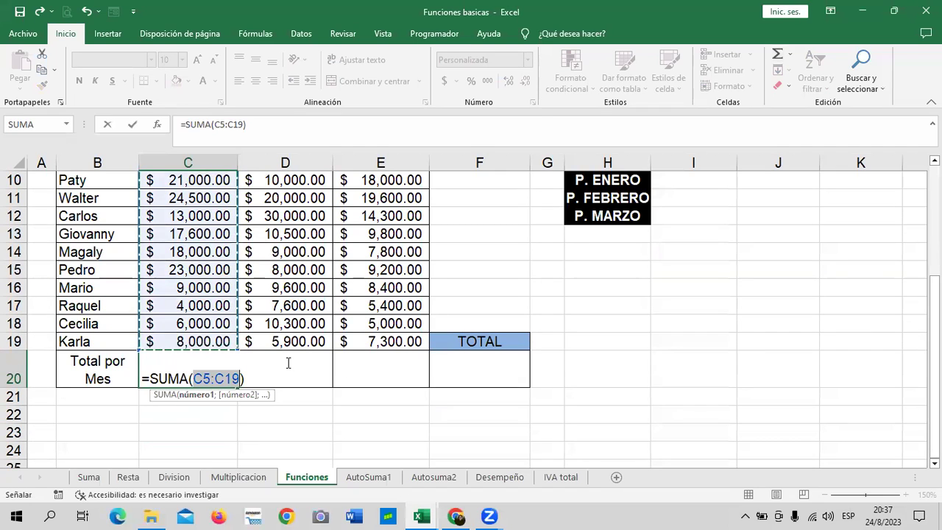
{"action": "key", "text": "BackSpace"}
{"action": "key", "text": "BackSpace"}
{"action": "key", "text": "BackSpace"}
{"action": "key", "text": "BackSpace"}
{"action": "key", "text": "BackSpace"}
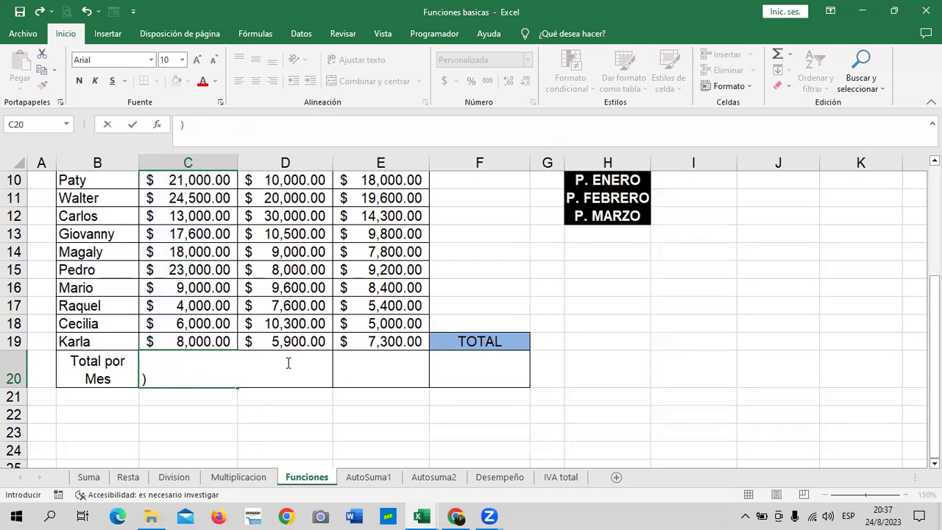
Clear C20 and total January with =SUMA(C5:C19), giving $215,100.00
{"action": "left_click", "coordinate": [288, 362]}
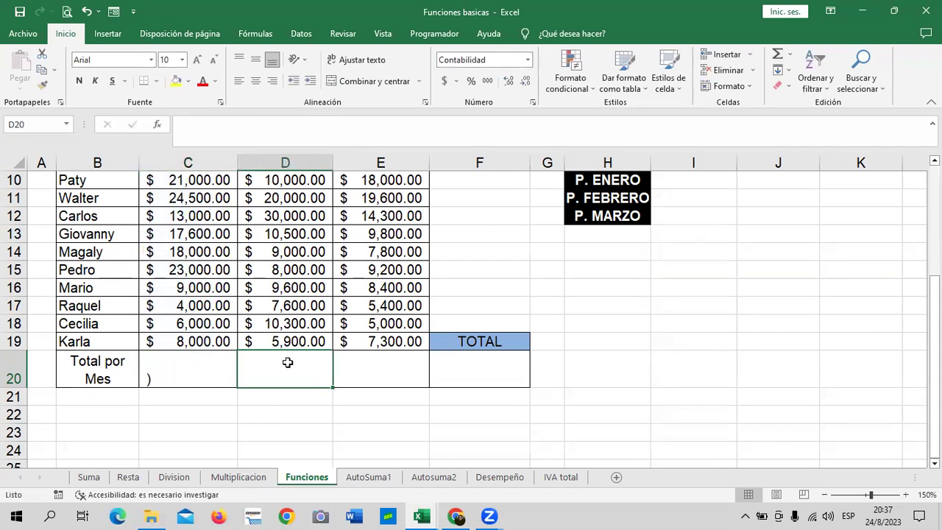
{"action": "left_click", "coordinate": [166, 365]}
{"action": "key", "text": "Delete"}
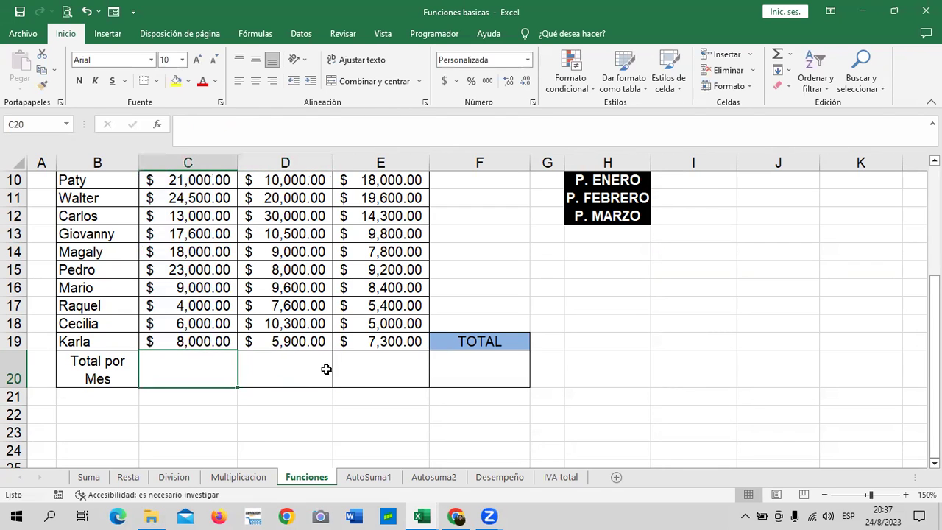
{"action": "left_click", "coordinate": [327, 369]}
{"action": "left_click", "coordinate": [179, 365]}
{"action": "left_click", "coordinate": [781, 62]}
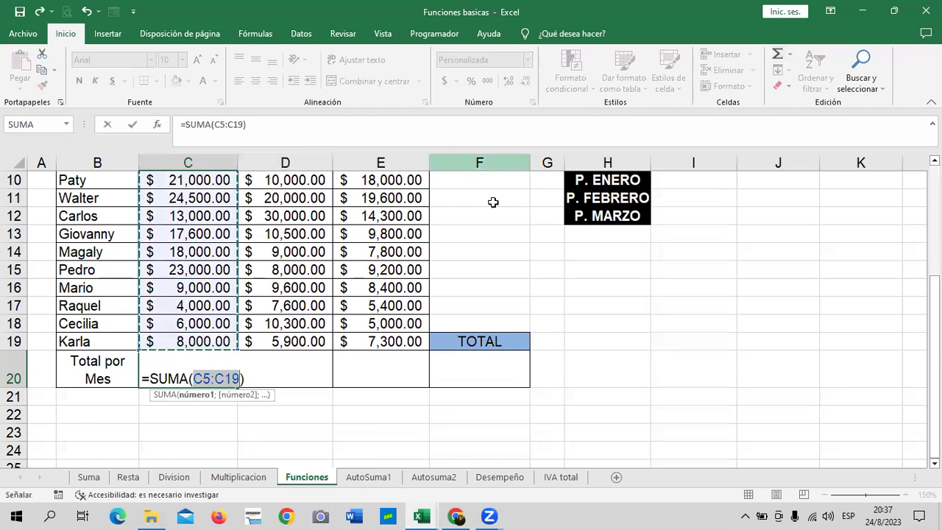
{"action": "scroll", "coordinate": [246, 178], "scroll_direction": "up", "scroll_amount": 2}
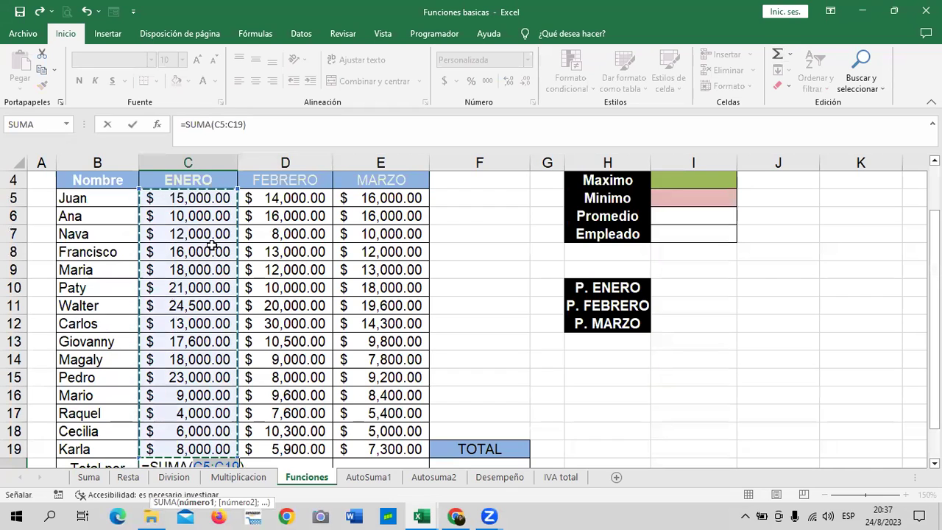
{"action": "scroll", "coordinate": [211, 245], "scroll_direction": "down", "scroll_amount": 2}
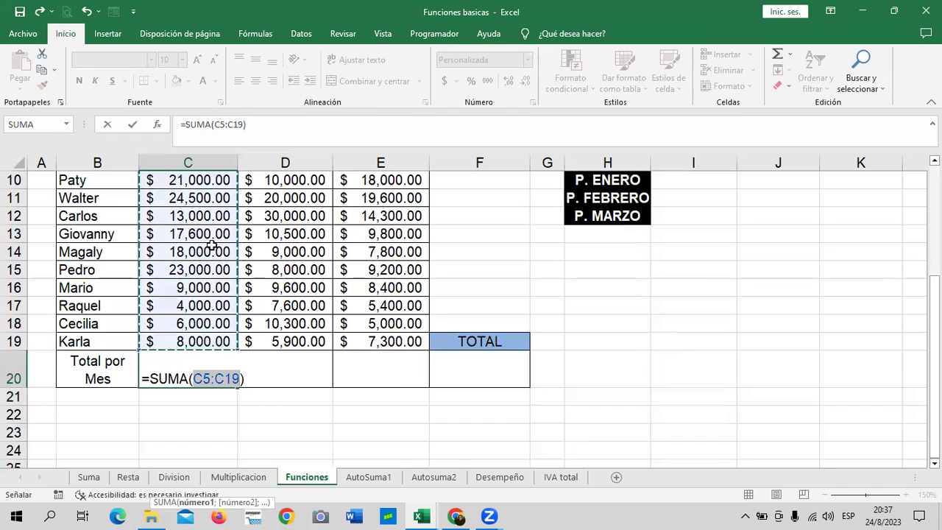
{"action": "scroll", "coordinate": [213, 245], "scroll_direction": "up", "scroll_amount": 2}
{"action": "scroll", "coordinate": [216, 245], "scroll_direction": "down", "scroll_amount": 1}
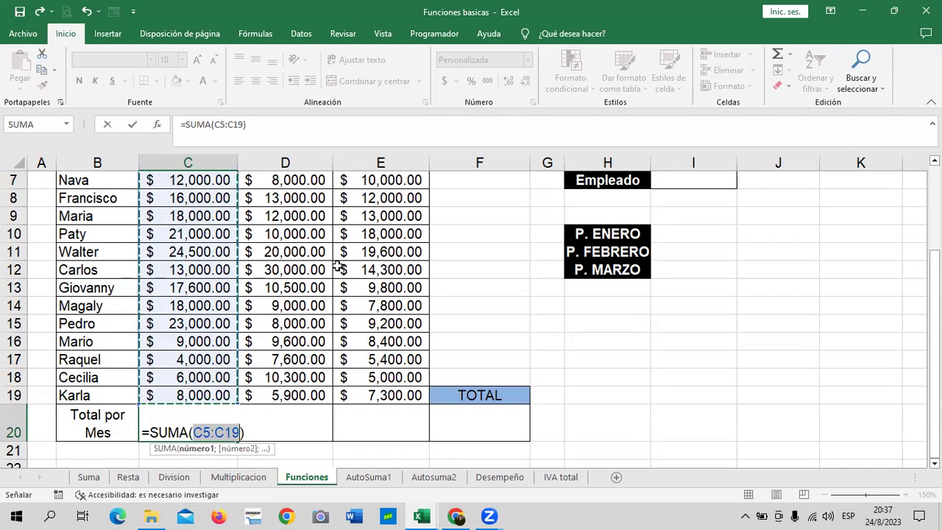
{"action": "key", "text": "Return"}
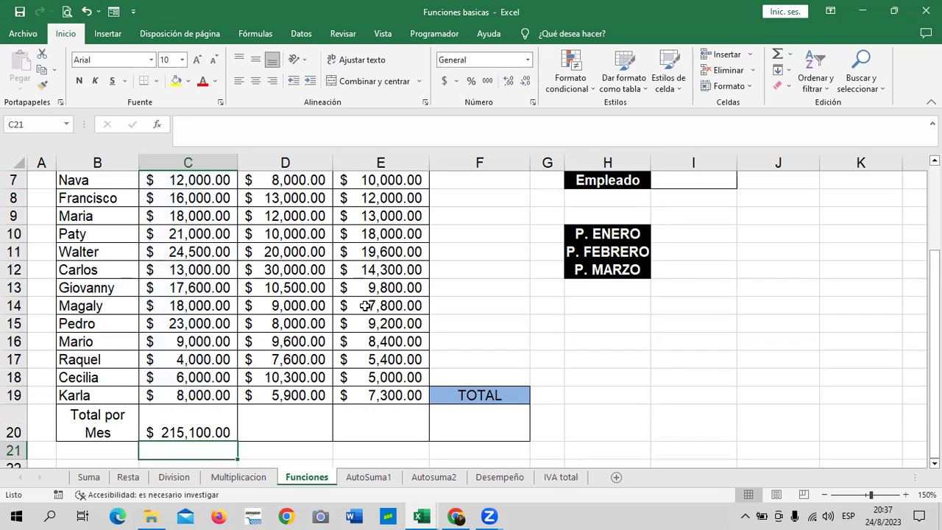
AutoSum the FEBRERO and MARZO columns in D20 and E20 ($183,900.00 and $171,800.00)
{"action": "left_click", "coordinate": [298, 420]}
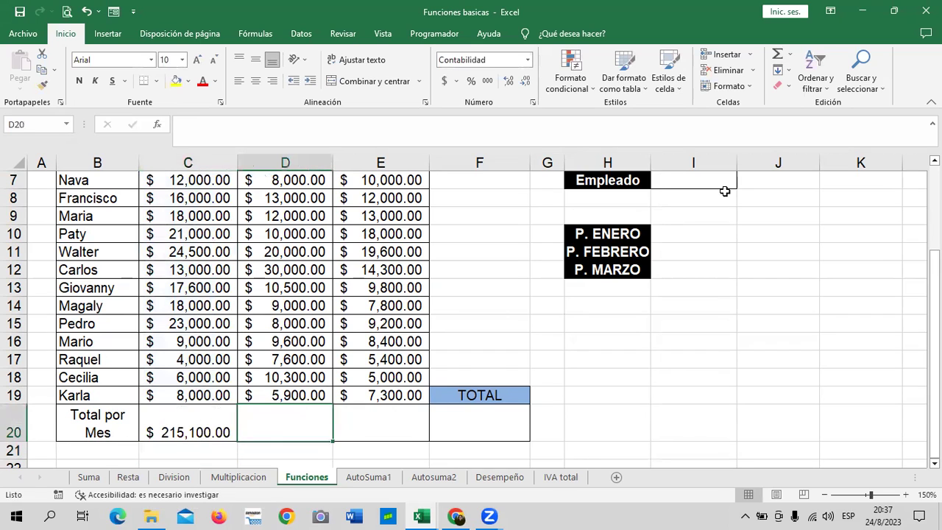
{"action": "left_click", "coordinate": [777, 55]}
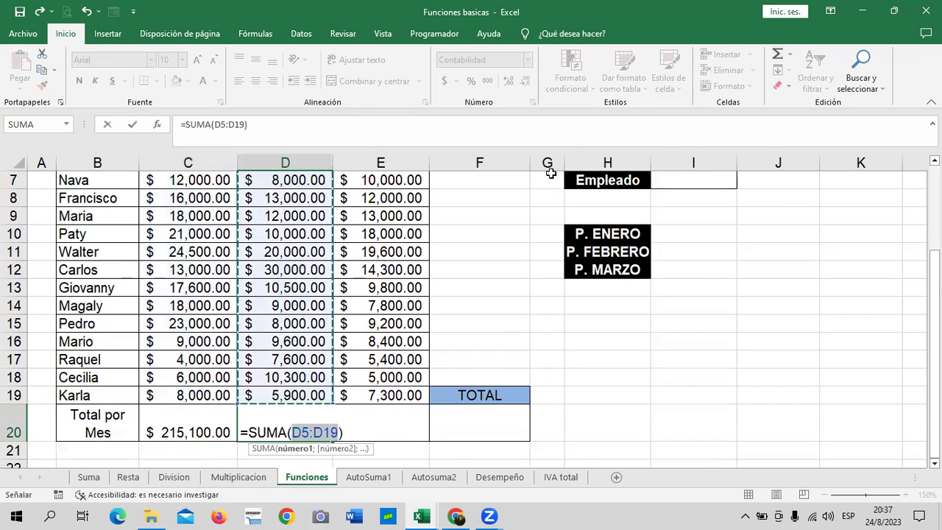
{"action": "scroll", "coordinate": [537, 248], "scroll_direction": "up", "scroll_amount": 1}
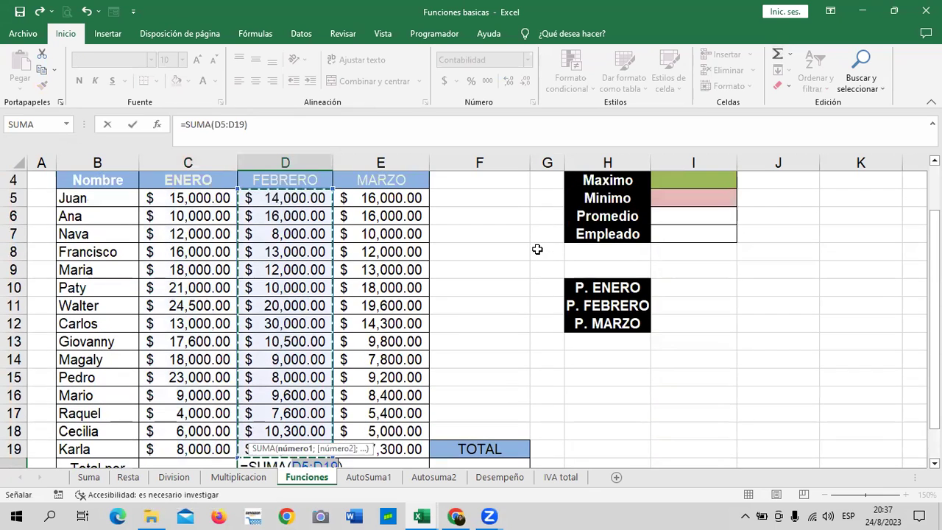
{"action": "scroll", "coordinate": [537, 249], "scroll_direction": "down", "scroll_amount": 1}
{"action": "key", "text": "Return"}
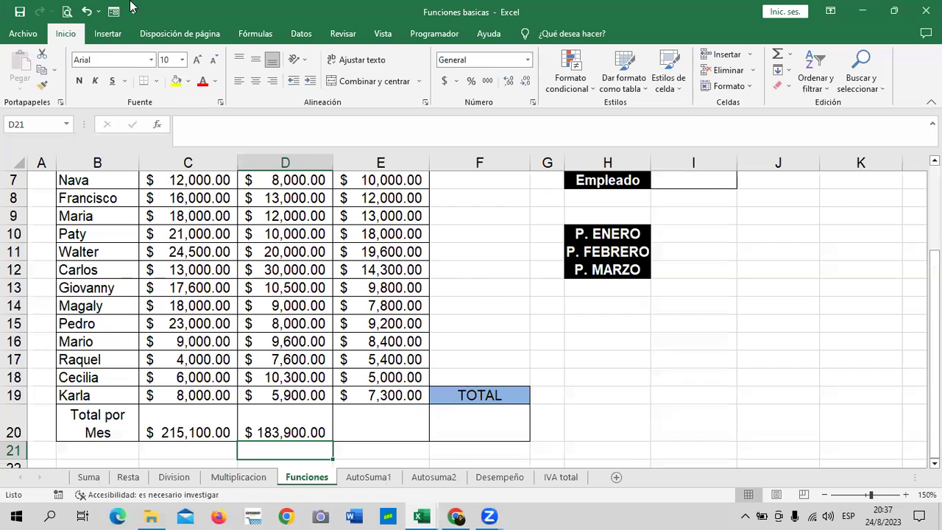
{"action": "left_click", "coordinate": [405, 417]}
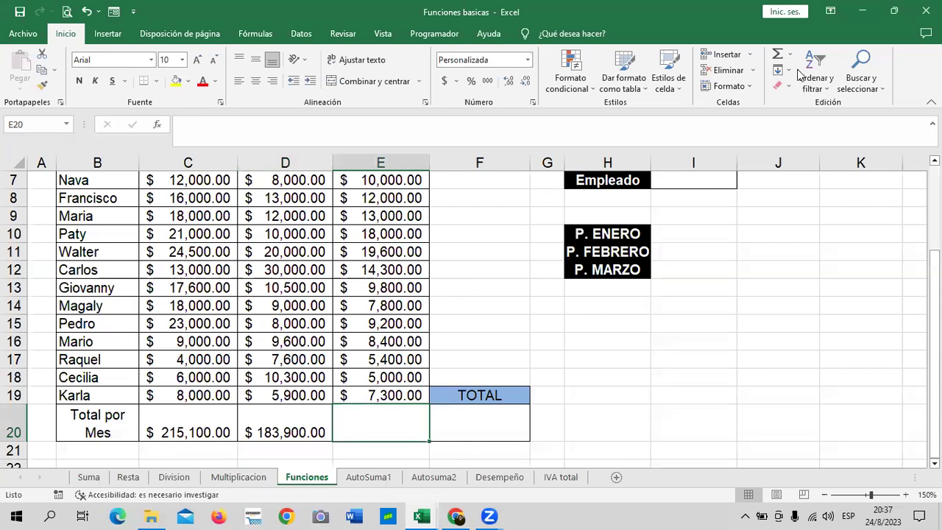
{"action": "left_click", "coordinate": [777, 53]}
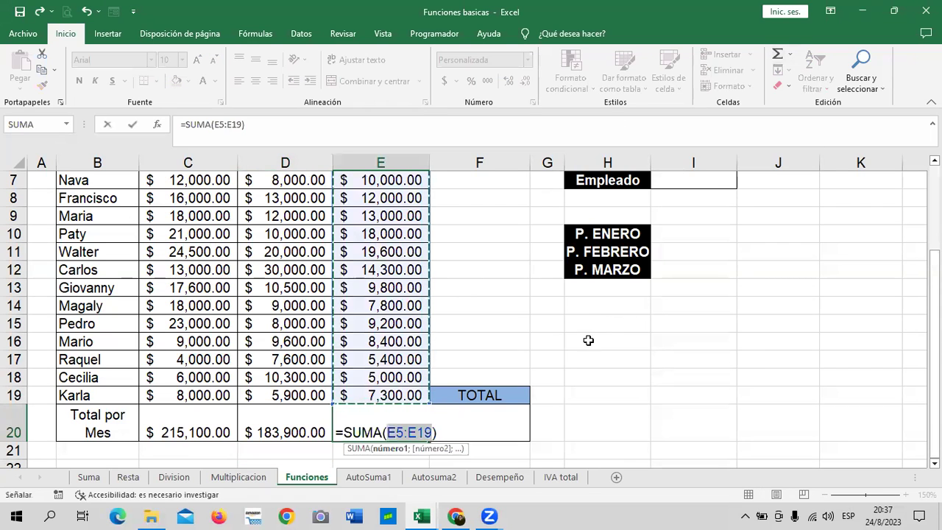
{"action": "scroll", "coordinate": [588, 340], "scroll_direction": "up", "scroll_amount": 1}
{"action": "scroll", "coordinate": [585, 349], "scroll_direction": "down", "scroll_amount": 1}
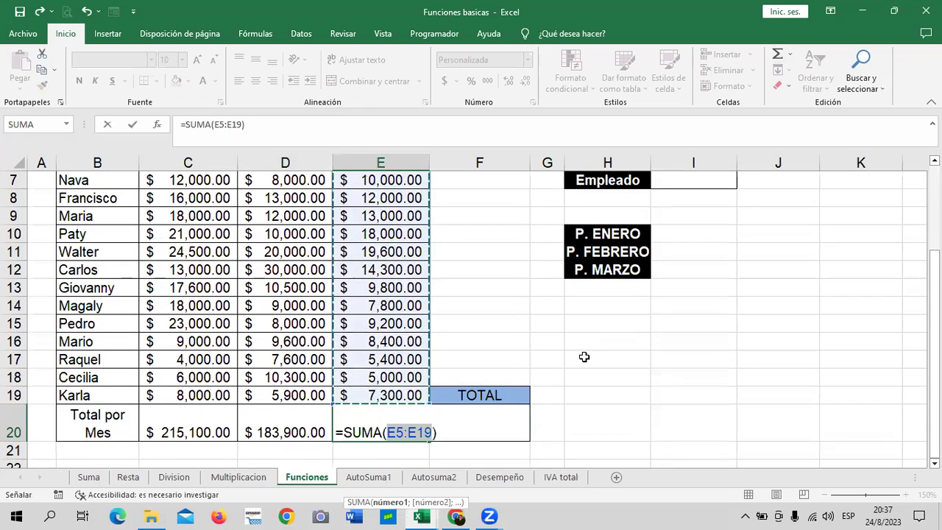
{"action": "key", "text": "Return"}
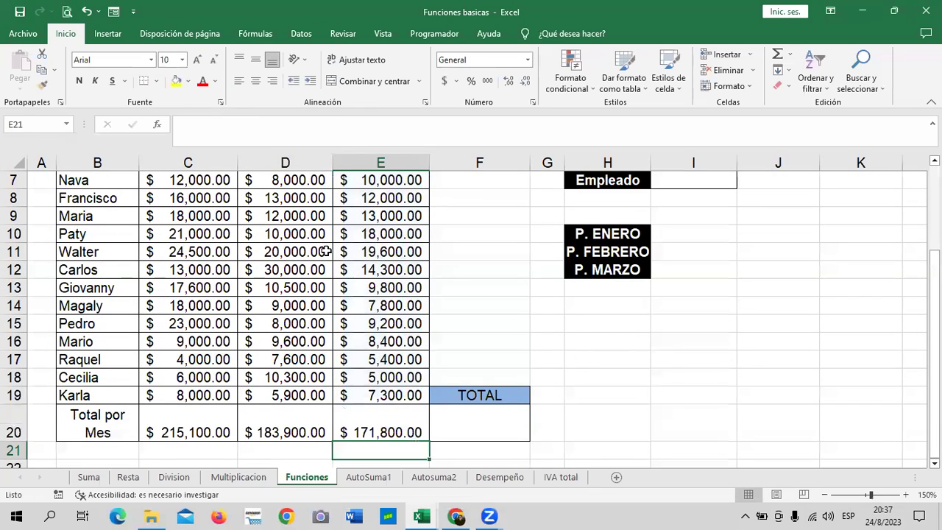
Add a grand total in F20 with =SUMA(C20:E20), giving $570,800.00
{"action": "left_click", "coordinate": [493, 423]}
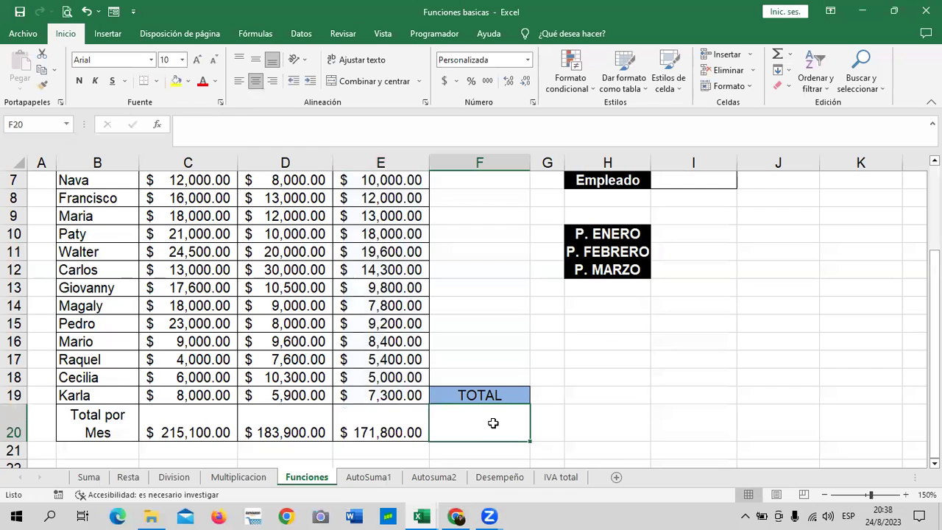
{"action": "key", "text": "alt+equal"}
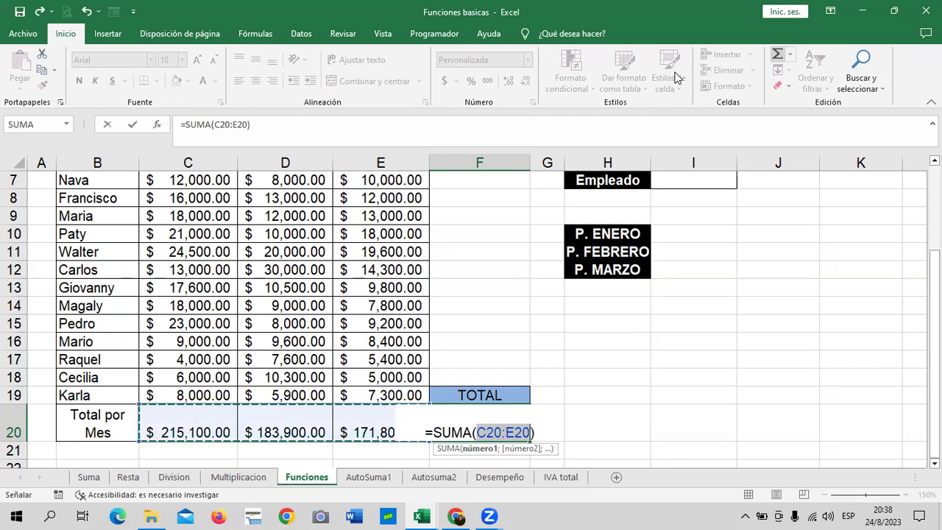
{"action": "key", "text": "Return"}
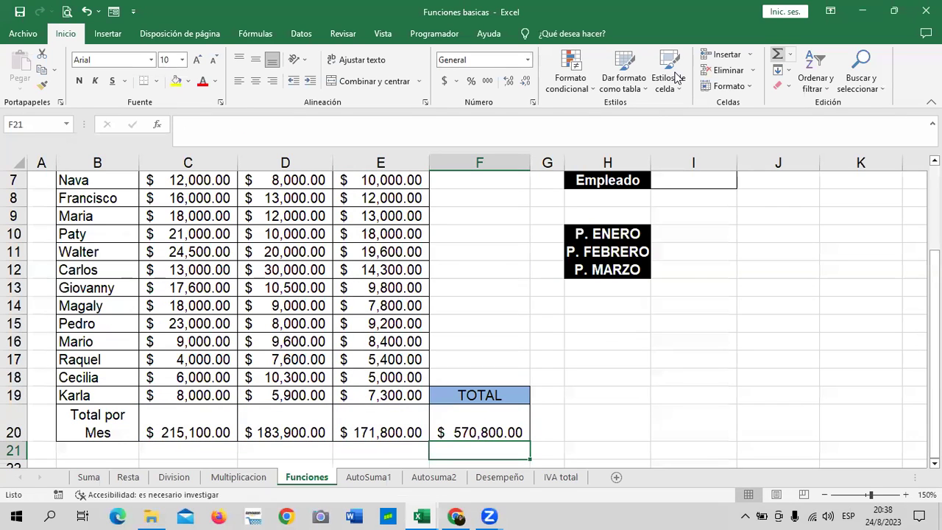
{"action": "scroll", "coordinate": [604, 355], "scroll_direction": "up", "scroll_amount": 1}
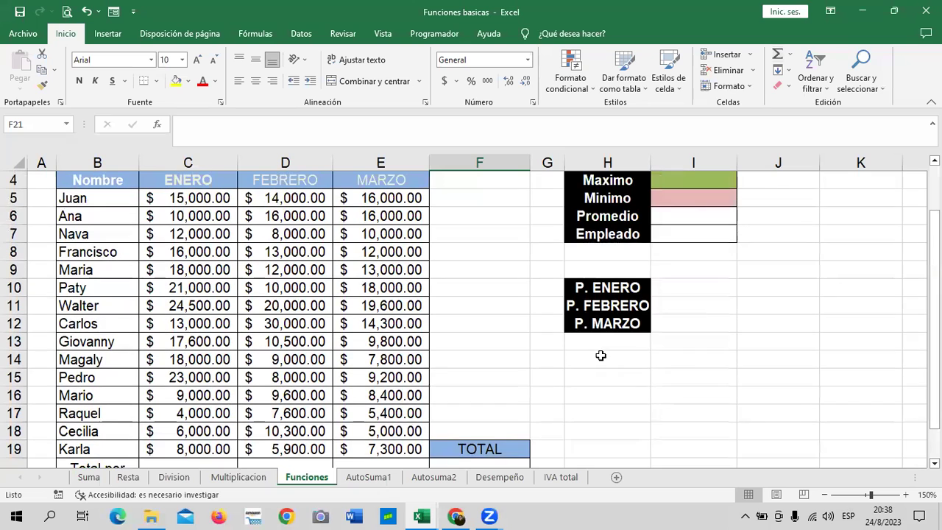
{"action": "left_click", "coordinate": [692, 369]}
{"action": "scroll", "coordinate": [694, 370], "scroll_direction": "up", "scroll_amount": 1}
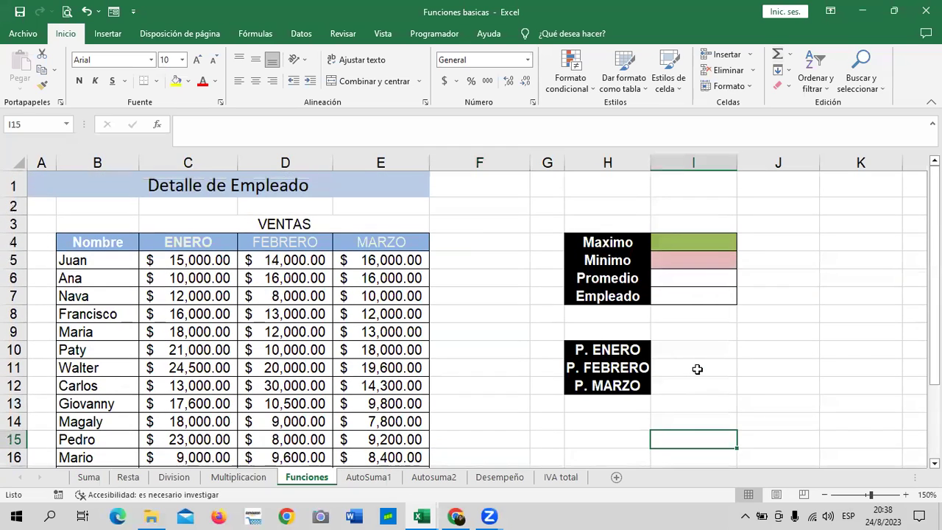
{"action": "scroll", "coordinate": [702, 361], "scroll_direction": "down", "scroll_amount": 1}
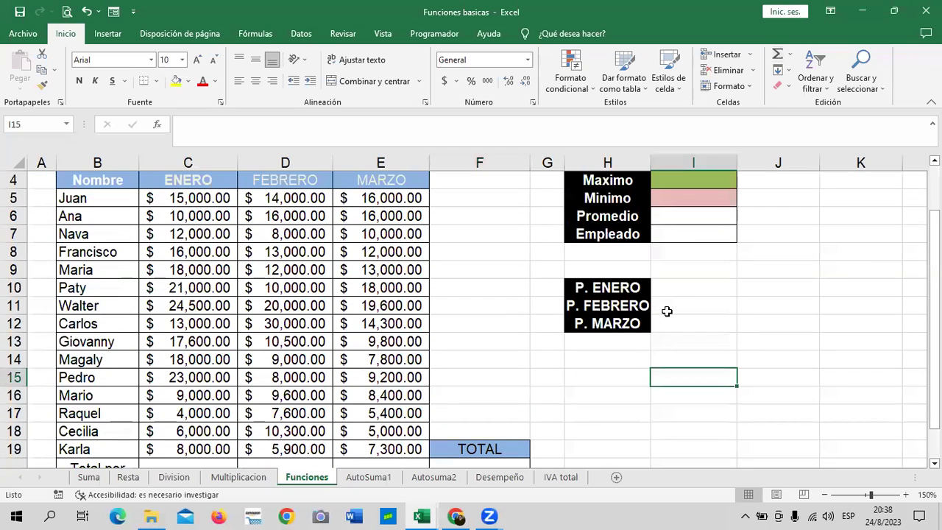
{"action": "scroll", "coordinate": [622, 243], "scroll_direction": "up", "scroll_amount": 1}
{"action": "left_click", "coordinate": [618, 242]}
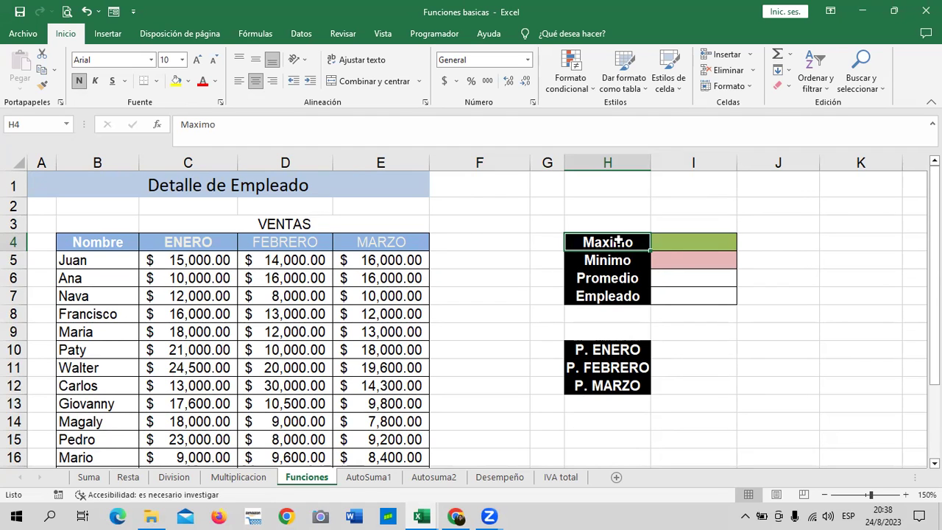
{"action": "scroll", "coordinate": [280, 375], "scroll_direction": "down", "scroll_amount": 2}
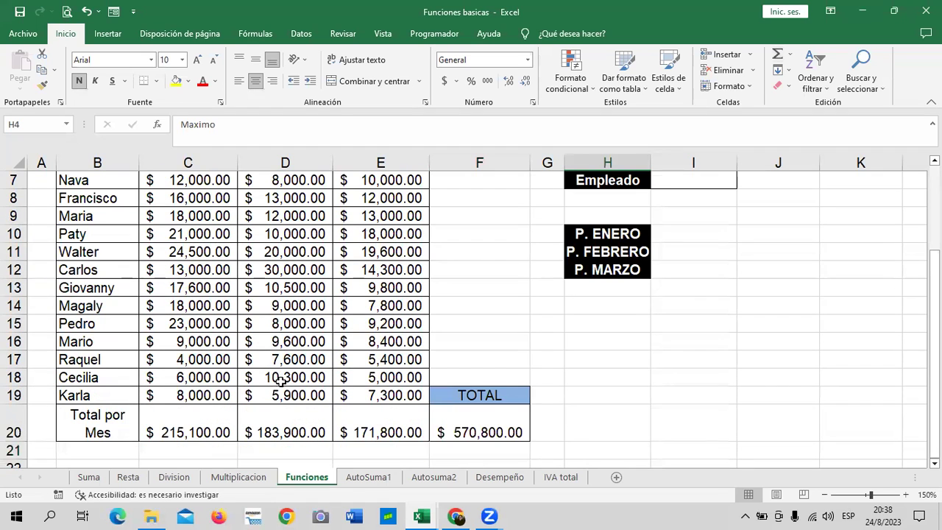
{"action": "scroll", "coordinate": [280, 378], "scroll_direction": "up", "scroll_amount": 1}
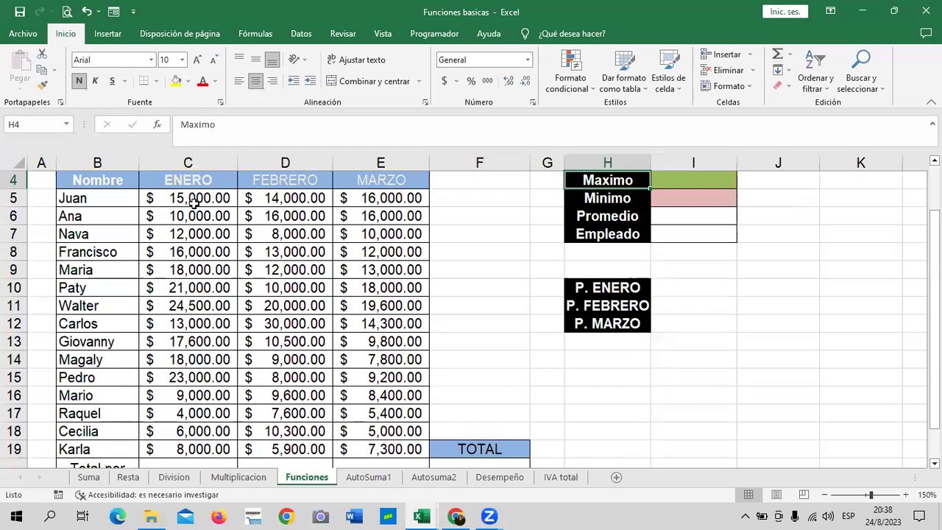
{"action": "left_click_drag", "start_coordinate": [193, 205], "coordinate": [382, 445]}
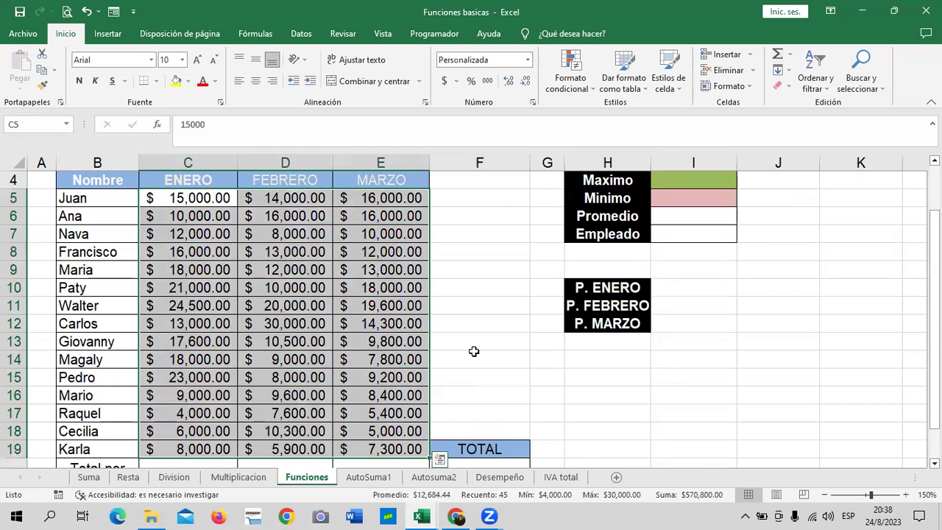
{"action": "key", "text": "Return"}
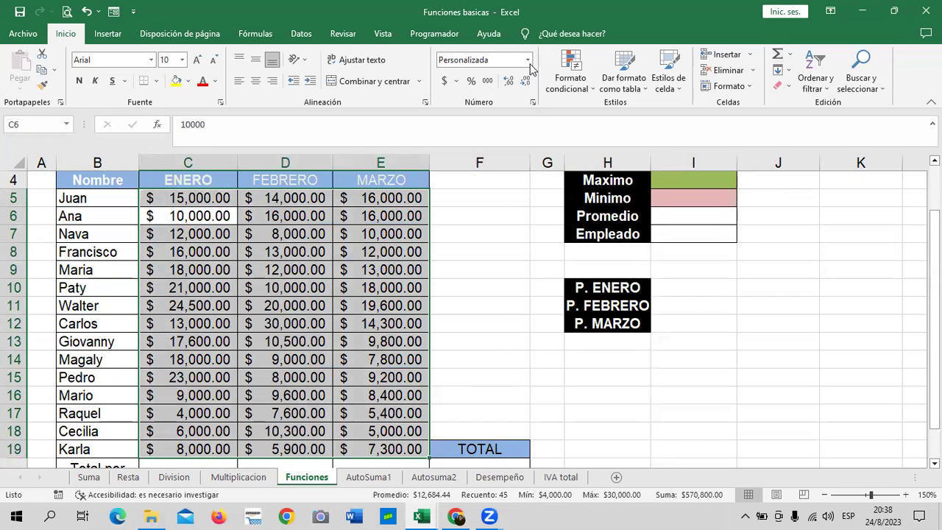
{"action": "left_click", "coordinate": [487, 249]}
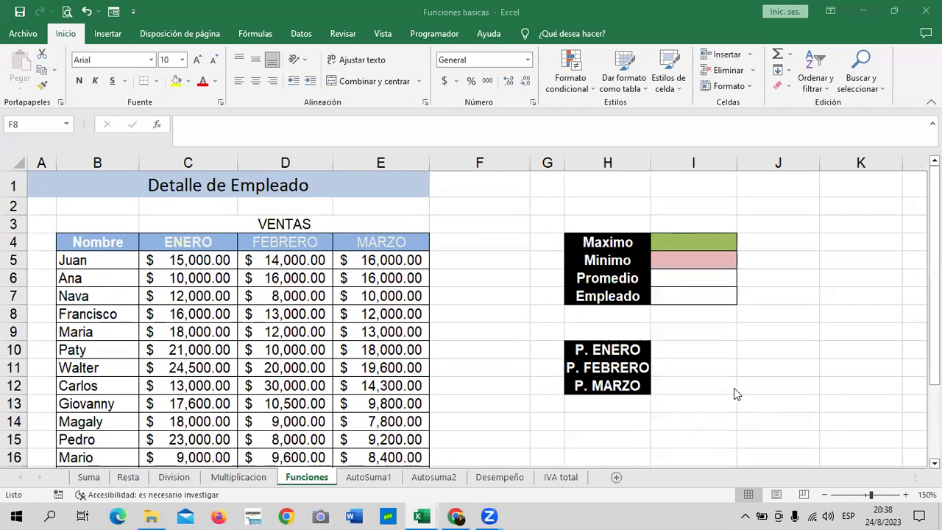
{"action": "scroll", "coordinate": [731, 390], "scroll_direction": "down", "scroll_amount": 1}
{"action": "scroll", "coordinate": [703, 353], "scroll_direction": "up", "scroll_amount": 1}
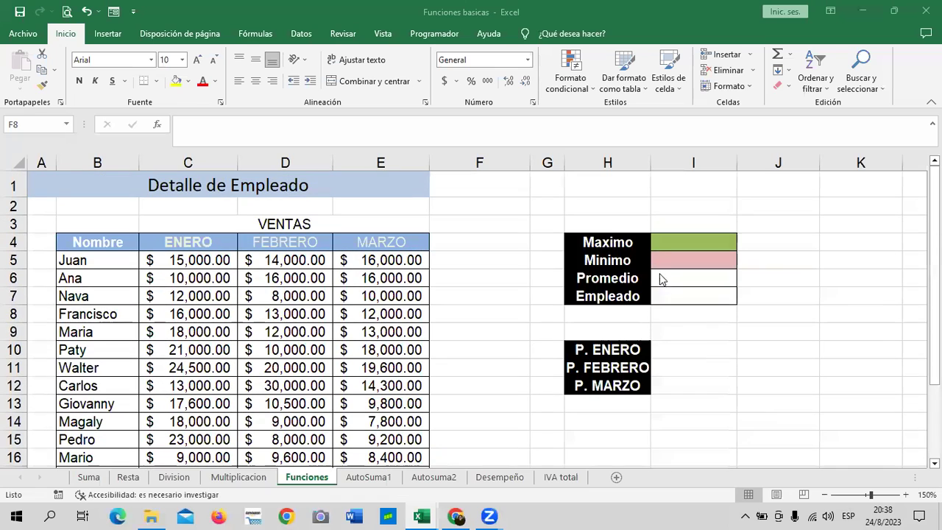
Enter =MAX(C5:E19) beside Maximo, returning $30,000.00
{"action": "left_click", "coordinate": [615, 261]}
{"action": "left_click", "coordinate": [615, 281]}
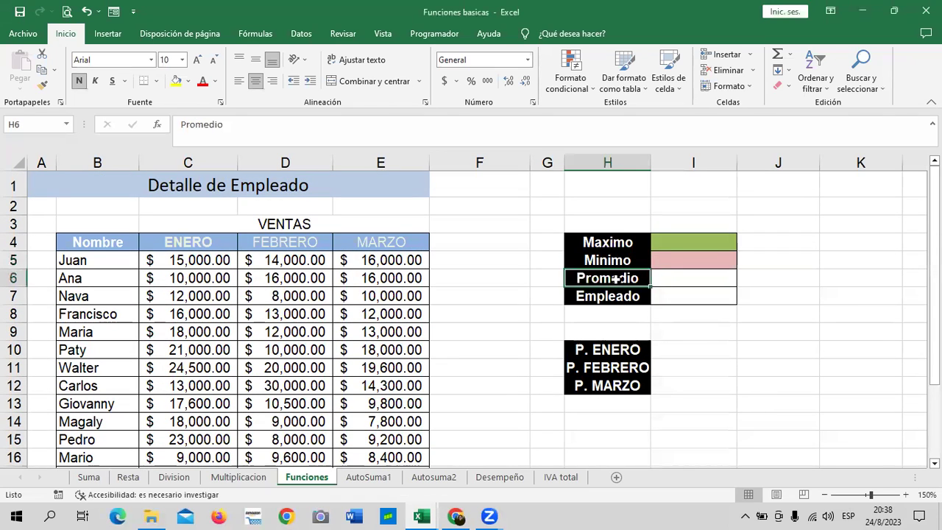
{"action": "left_click", "coordinate": [677, 245]}
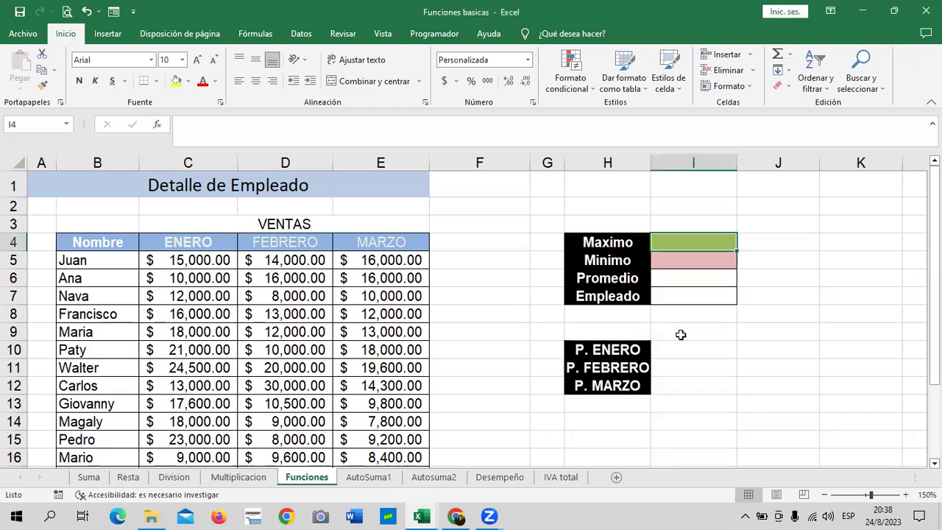
{"action": "type", "text": "=m"}
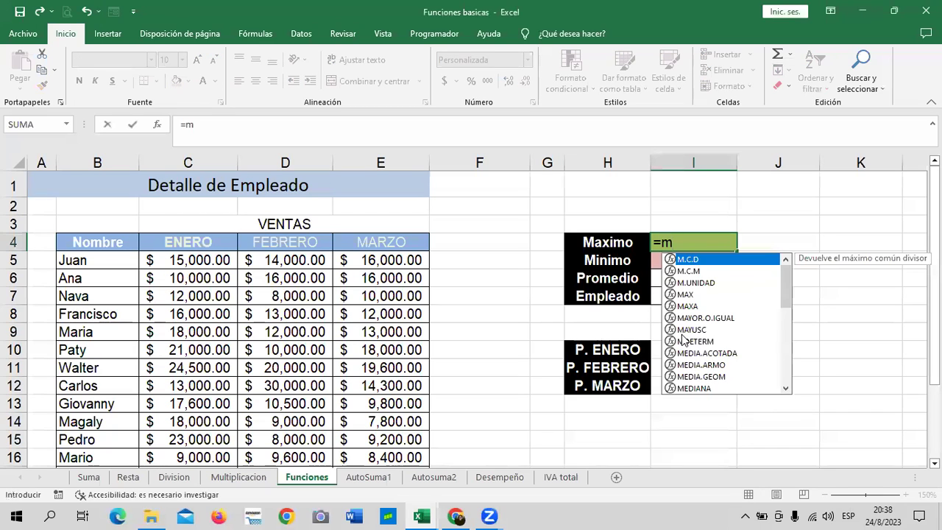
{"action": "type", "text": "ax"}
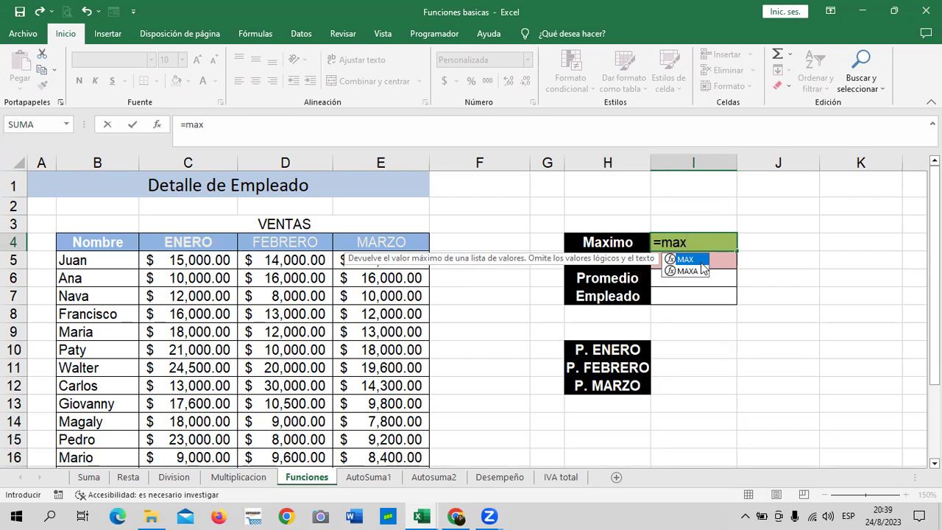
{"action": "double_click", "coordinate": [691, 260]}
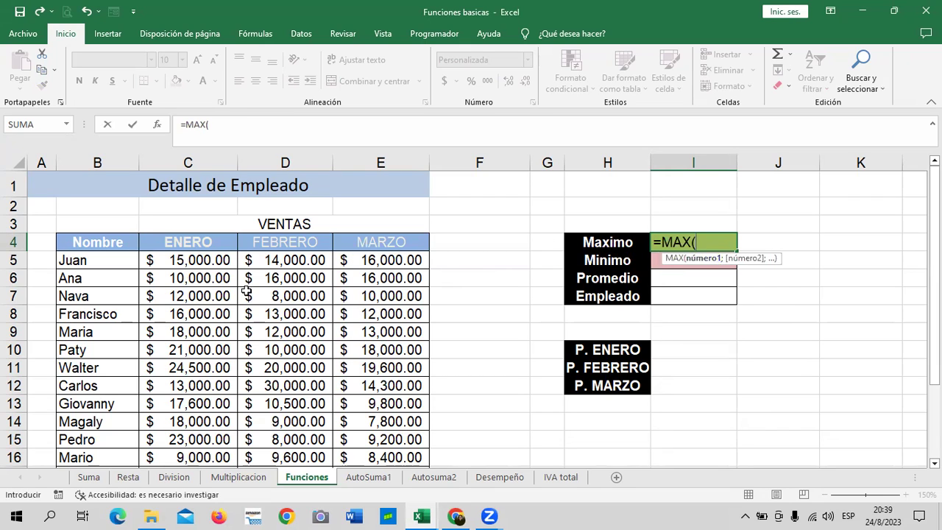
{"action": "mouse_move", "coordinate": [175, 263]}
{"action": "left_mouse_down"}
{"action": "mouse_move", "coordinate": [341, 465]}
{"action": "mouse_move", "coordinate": [375, 393]}
{"action": "left_mouse_up"}
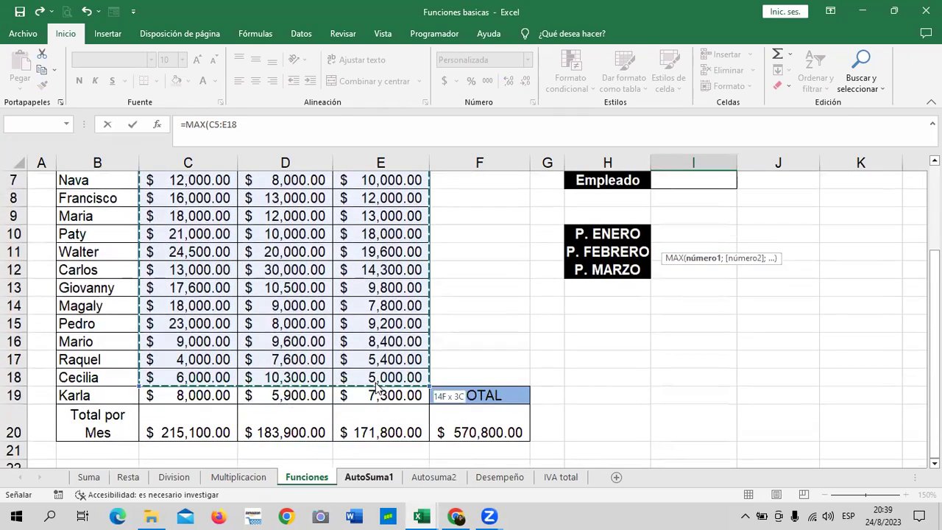
{"action": "left_click_drag", "start_coordinate": [375, 394], "coordinate": [375, 394]}
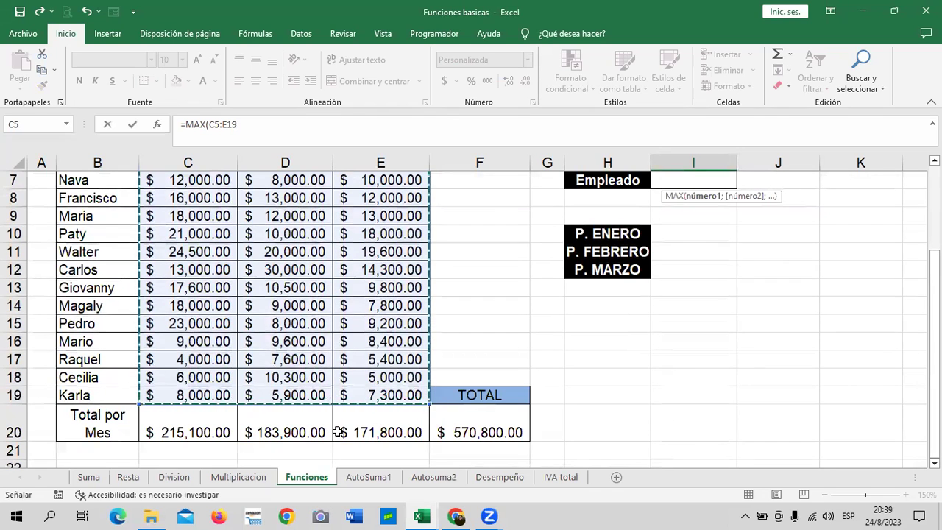
{"action": "scroll", "coordinate": [555, 401], "scroll_direction": "up", "scroll_amount": 1}
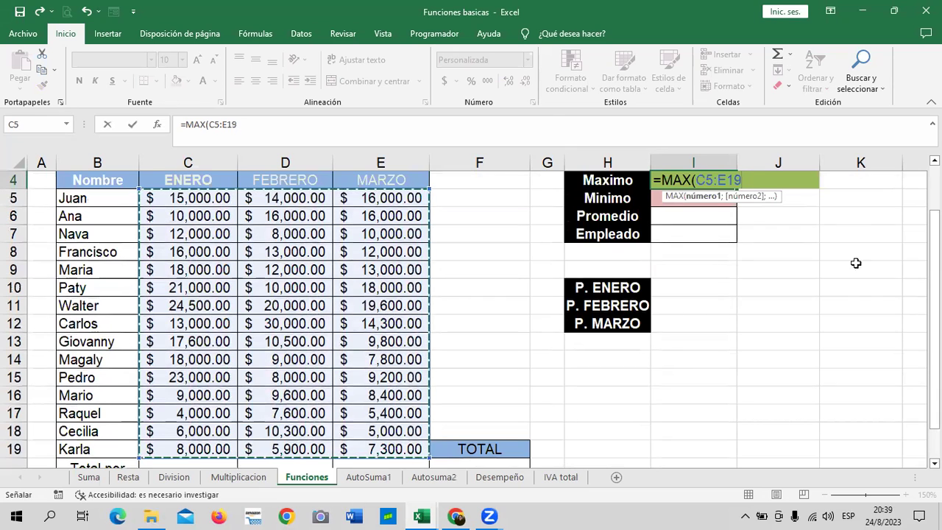
{"action": "left_click", "coordinate": [324, 125]}
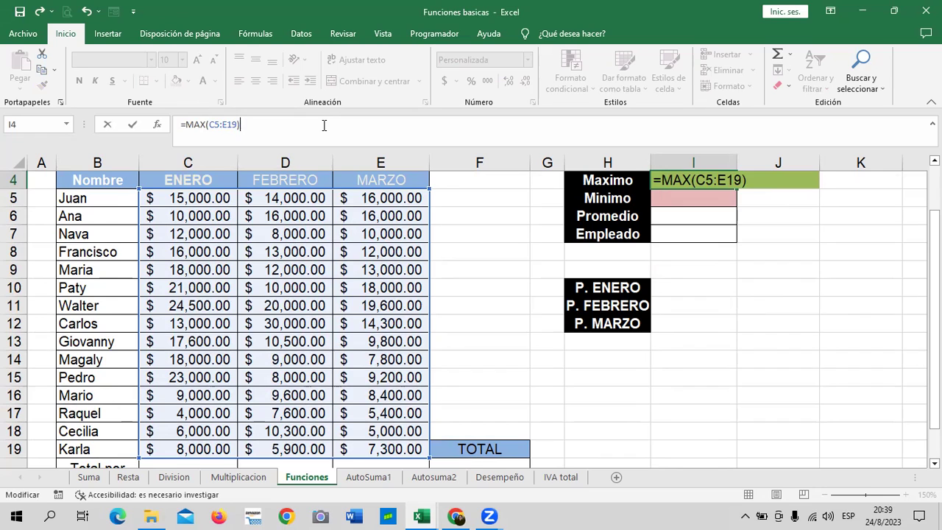
{"action": "key", "text": "Return"}
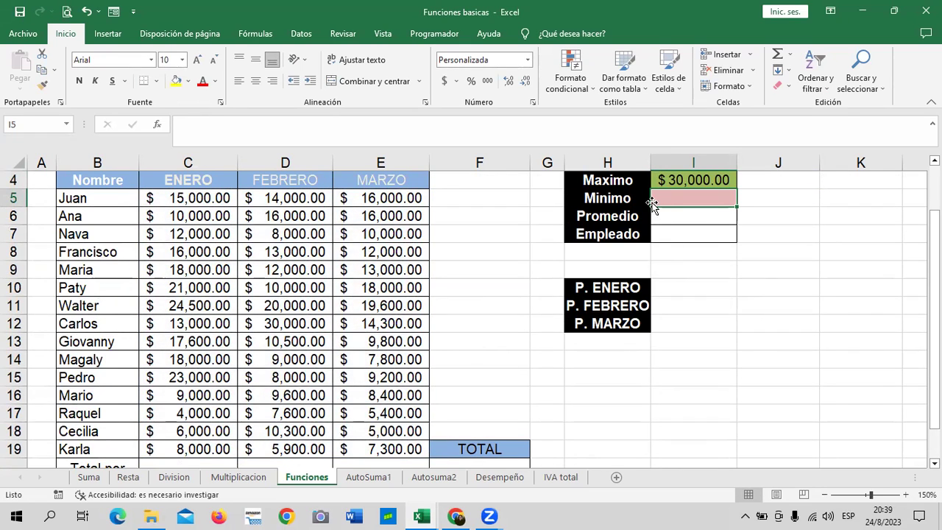
{"action": "left_click", "coordinate": [690, 181]}
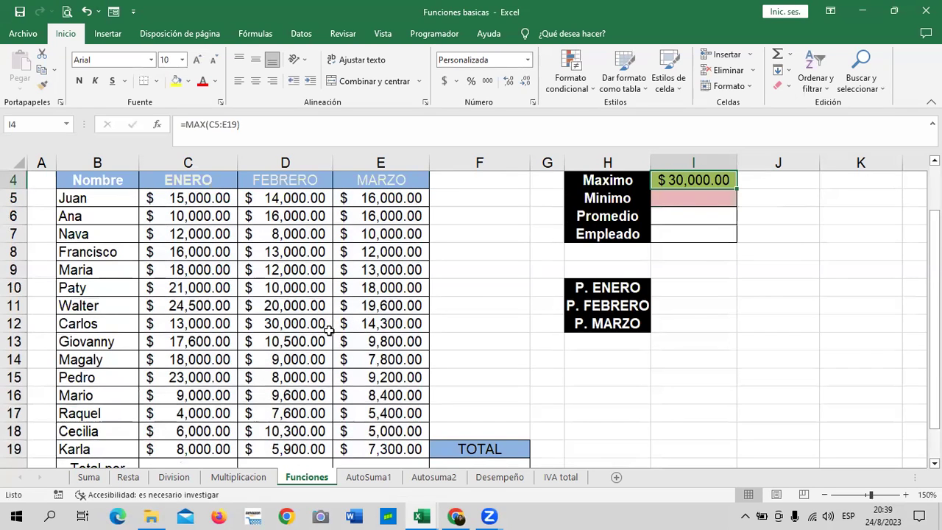
Fill Carlos's February 30,000 in D12 with yellow
{"action": "left_click", "coordinate": [287, 326]}
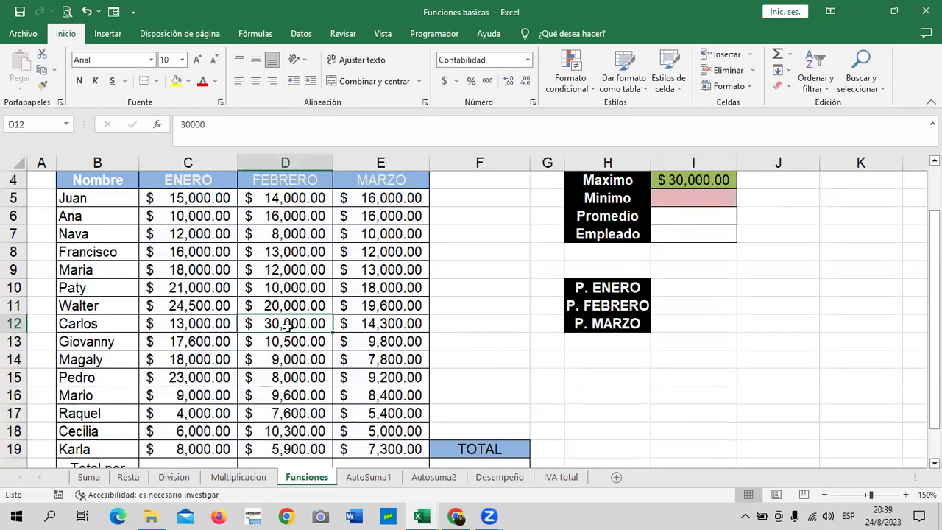
{"action": "left_click", "coordinate": [175, 82]}
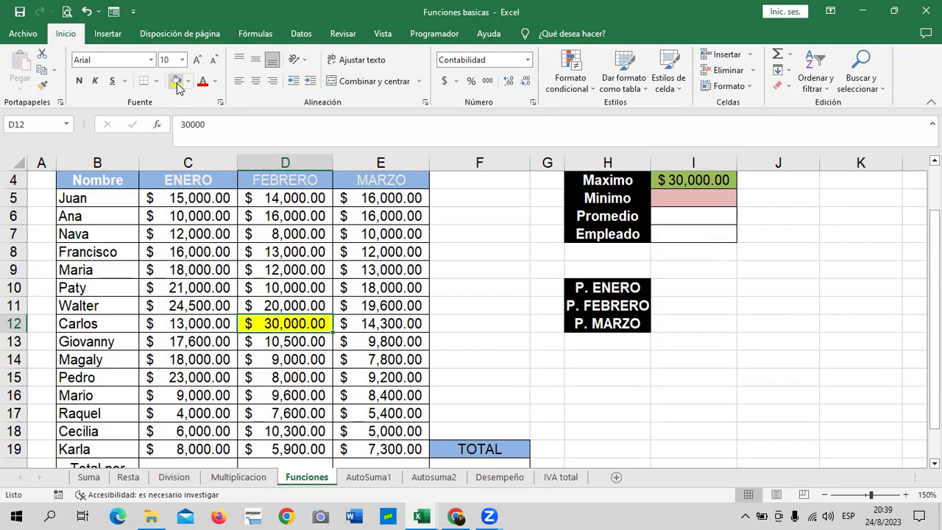
{"action": "left_click", "coordinate": [658, 402]}
{"action": "scroll", "coordinate": [658, 401], "scroll_direction": "up", "scroll_amount": 1}
{"action": "scroll", "coordinate": [658, 397], "scroll_direction": "down", "scroll_amount": 1}
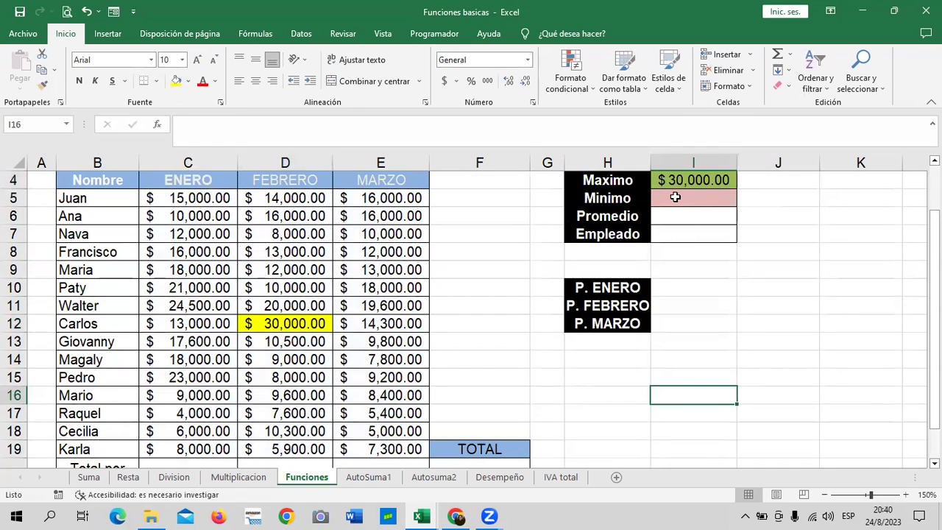
{"action": "left_click", "coordinate": [673, 198]}
Enter =MIN(C5:E19) in I5 beside Minimo, returning $4,000.00
{"action": "type", "text": "="}
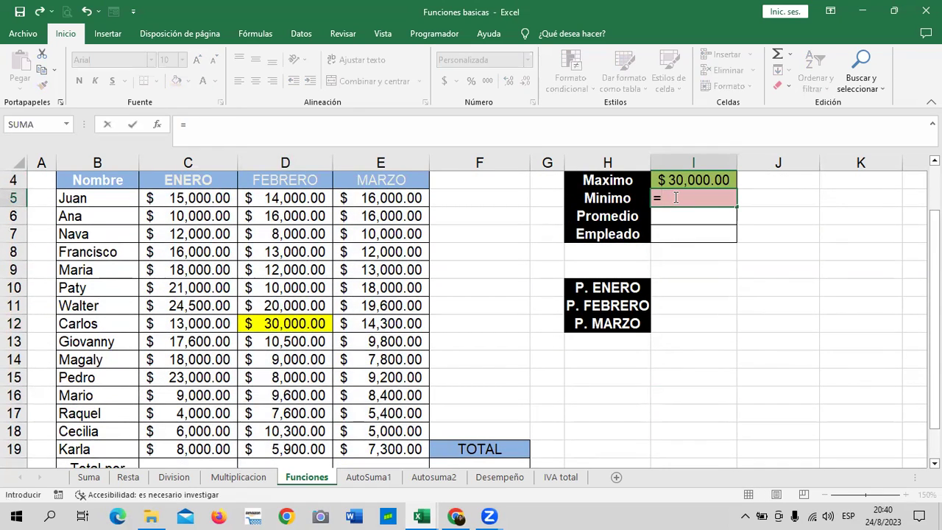
{"action": "type", "text": "mi"}
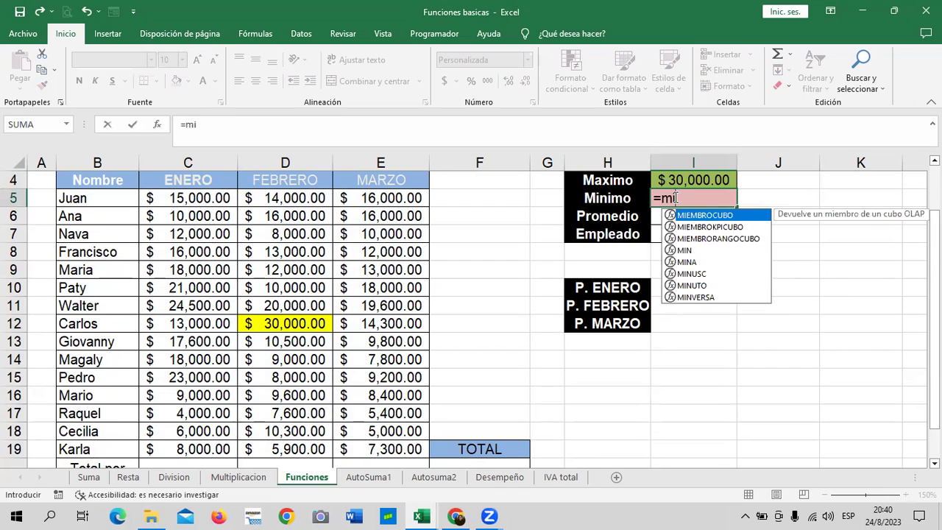
{"action": "type", "text": "n"}
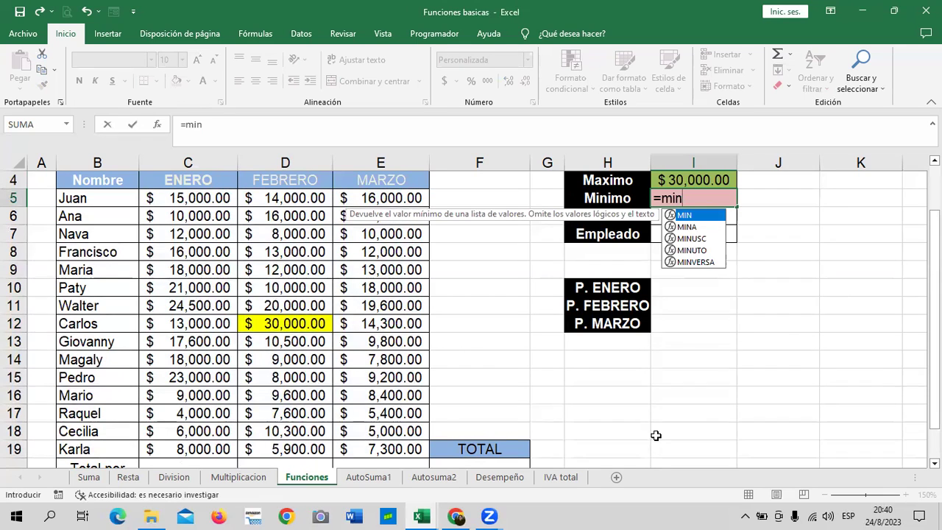
{"action": "double_click", "coordinate": [705, 215]}
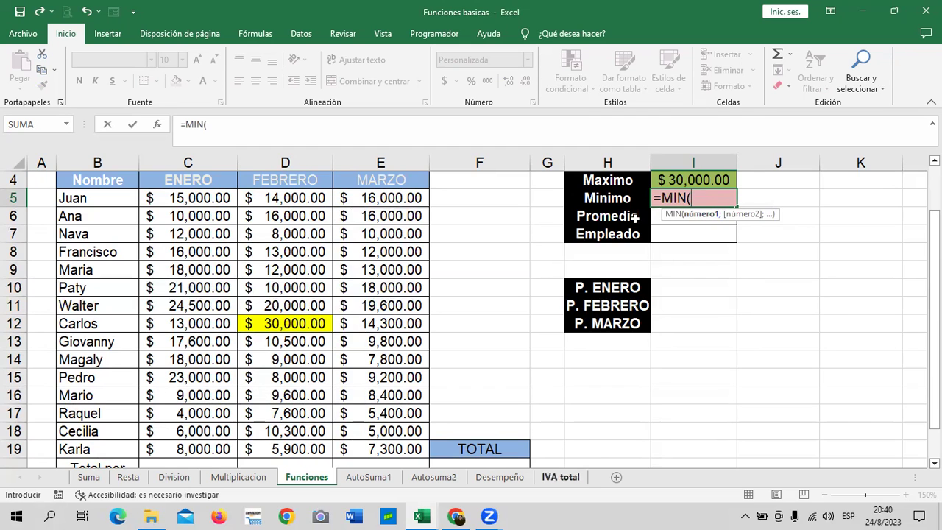
{"action": "left_click_drag", "start_coordinate": [180, 198], "coordinate": [372, 397]}
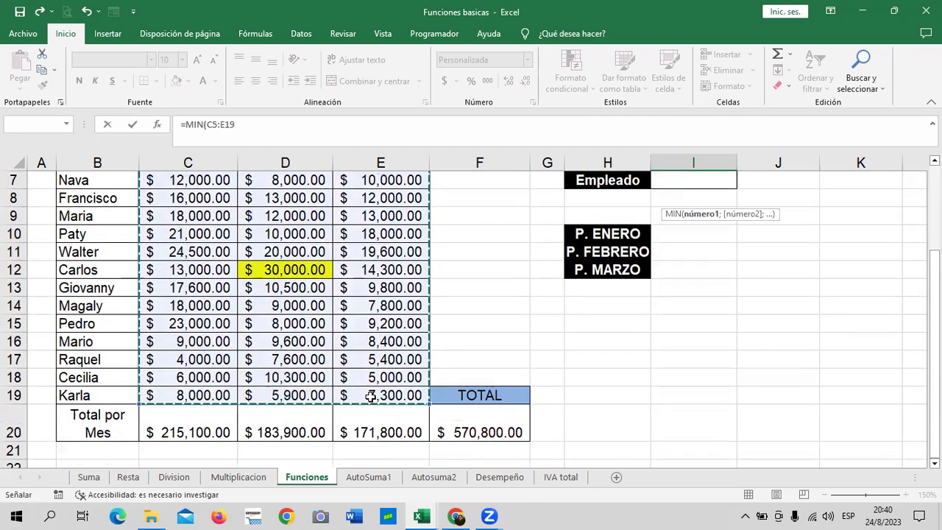
{"action": "scroll", "coordinate": [388, 287], "scroll_direction": "up", "scroll_amount": 1}
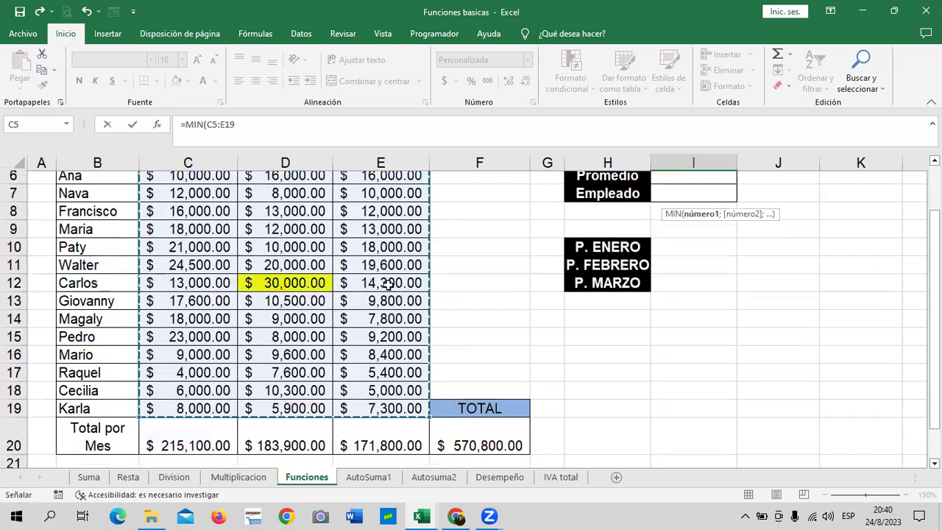
{"action": "scroll", "coordinate": [388, 286], "scroll_direction": "up", "scroll_amount": 1}
{"action": "type", "text": ")"}
{"action": "key", "text": "Return"}
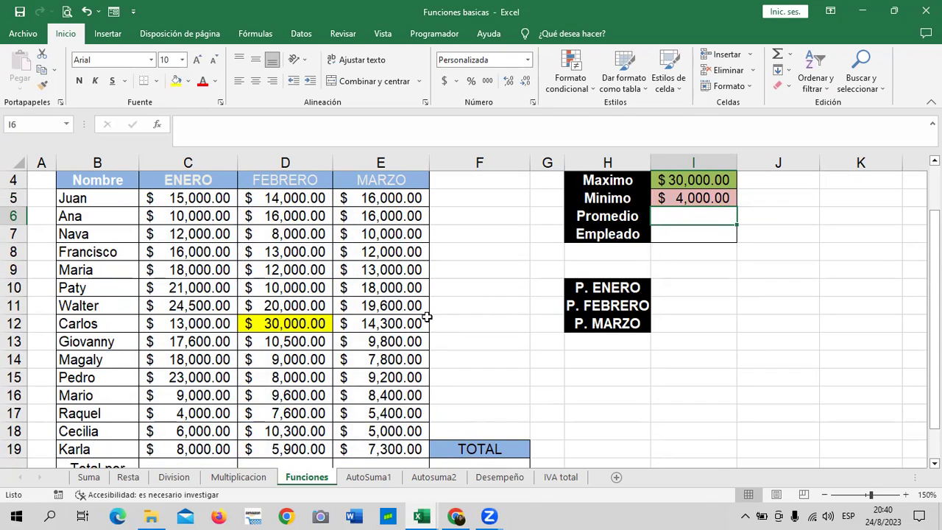
{"action": "left_click", "coordinate": [671, 199]}
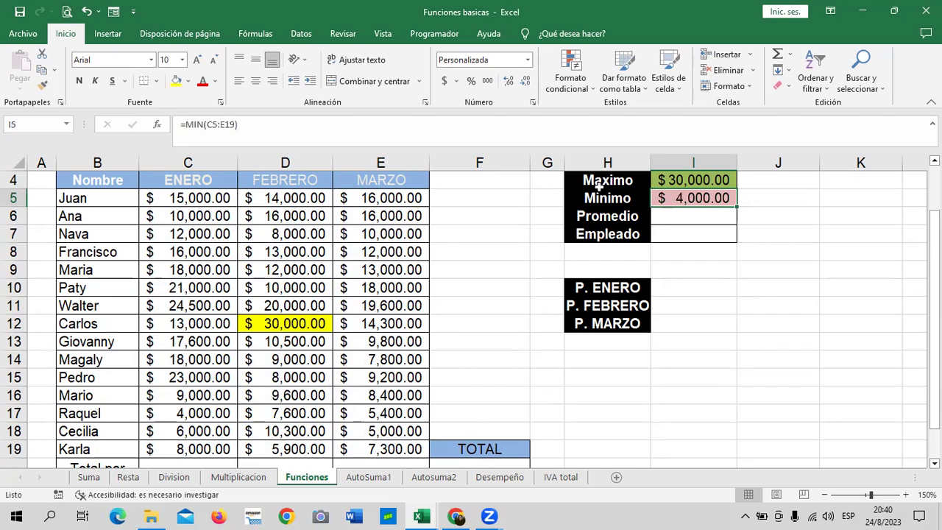
Fill Raquel's January 4,000 in C17 with yellow
{"action": "left_click", "coordinate": [168, 413]}
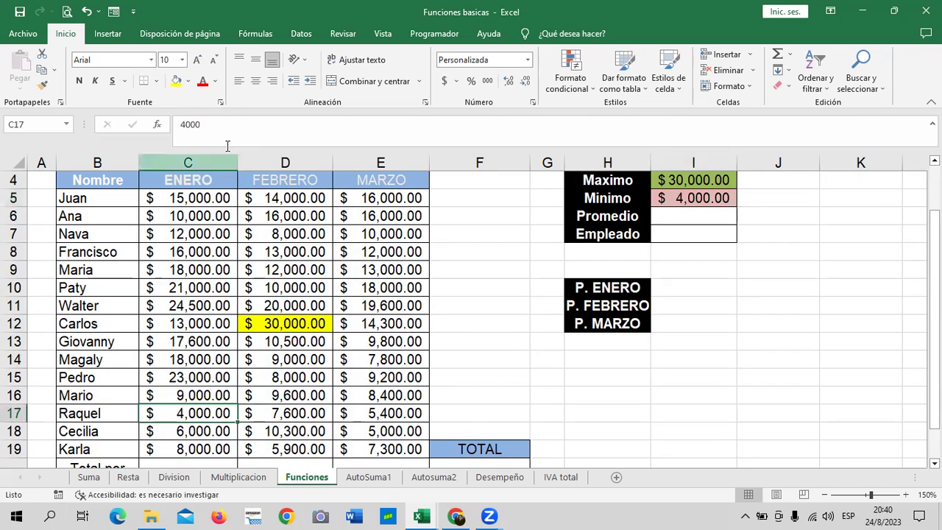
{"action": "left_click", "coordinate": [176, 81]}
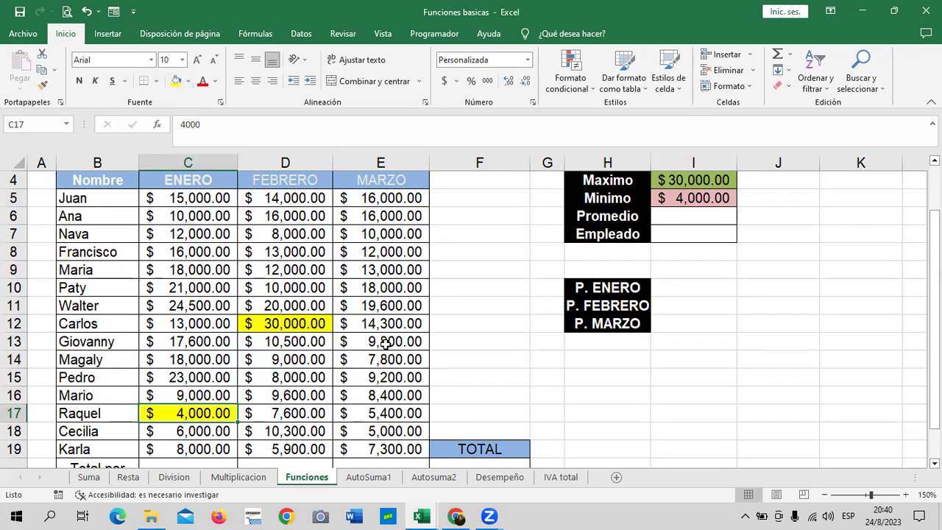
{"action": "left_click_drag", "start_coordinate": [291, 387], "coordinate": [291, 376]}
{"action": "left_click", "coordinate": [283, 329]}
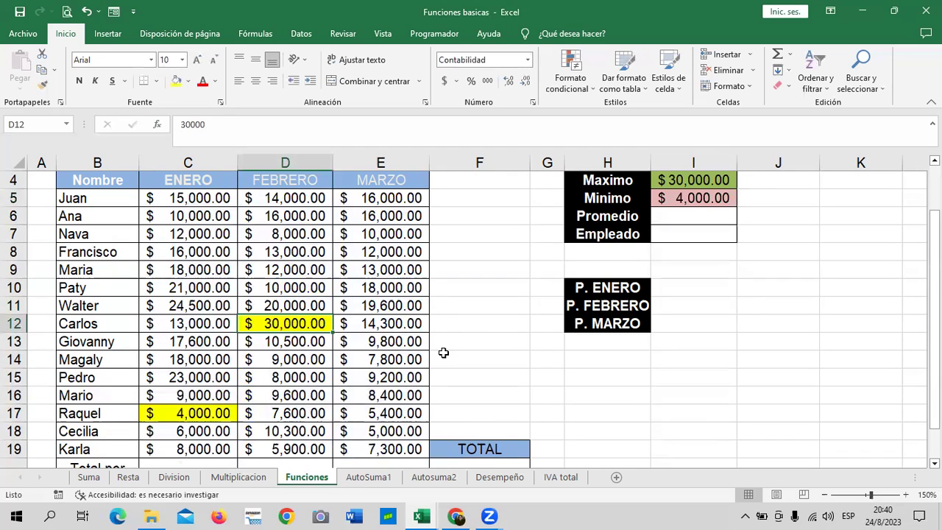
{"action": "type", "text": "20000"}
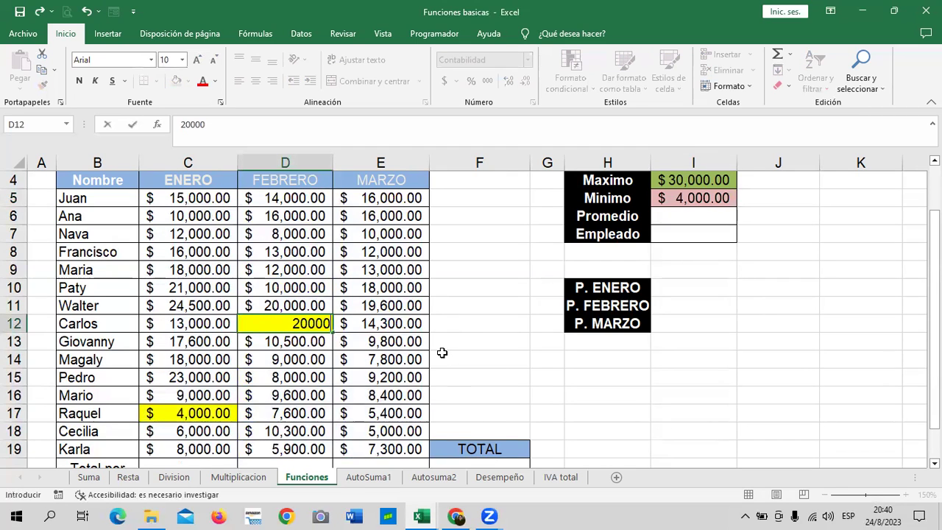
{"action": "key", "text": "Return"}
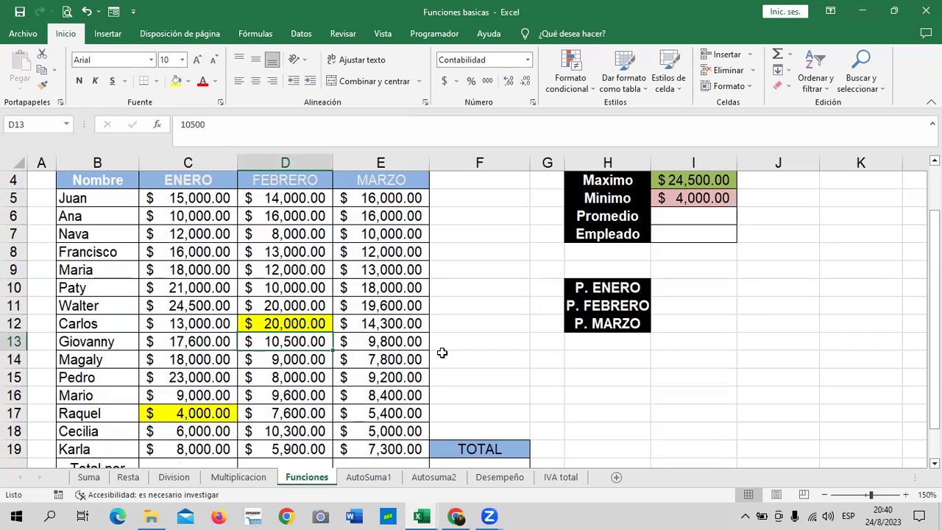
{"action": "scroll", "coordinate": [531, 294], "scroll_direction": "up", "scroll_amount": 1}
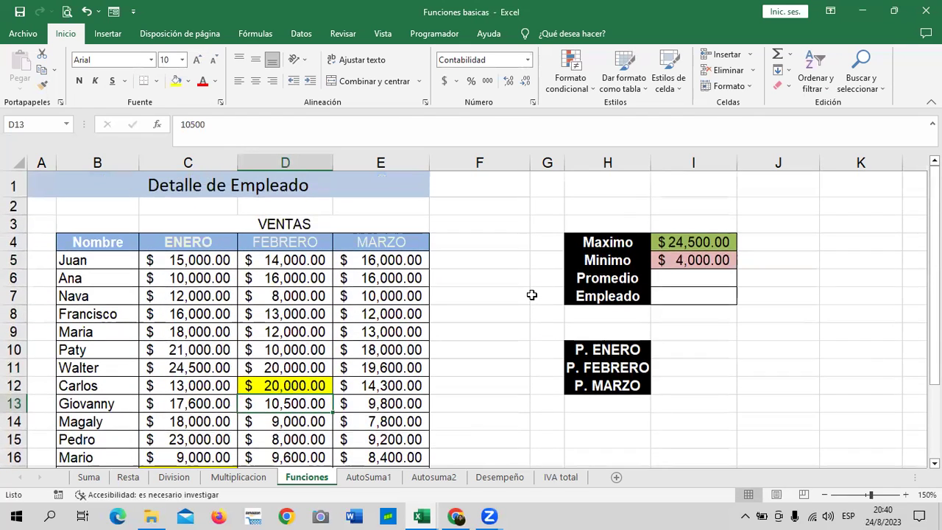
{"action": "scroll", "coordinate": [531, 294], "scroll_direction": "down", "scroll_amount": 1}
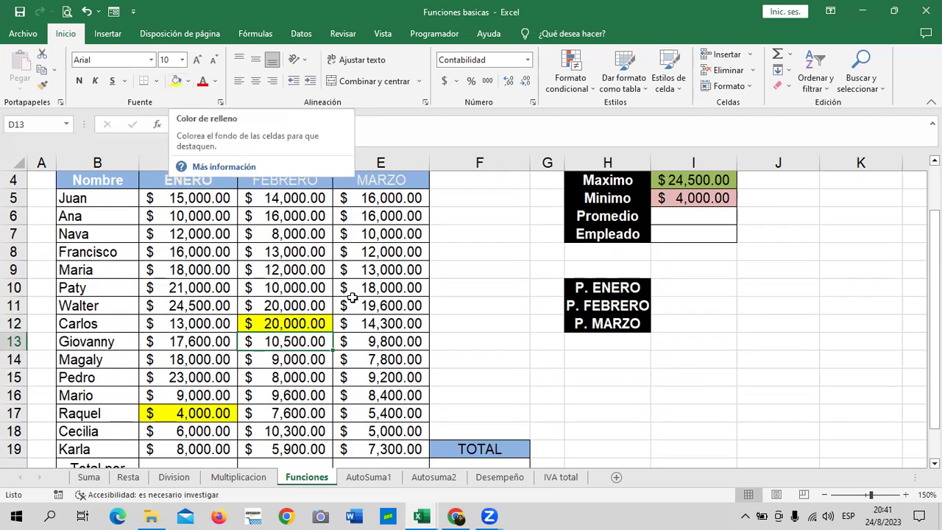
{"action": "scroll", "coordinate": [707, 324], "scroll_direction": "up", "scroll_amount": 1}
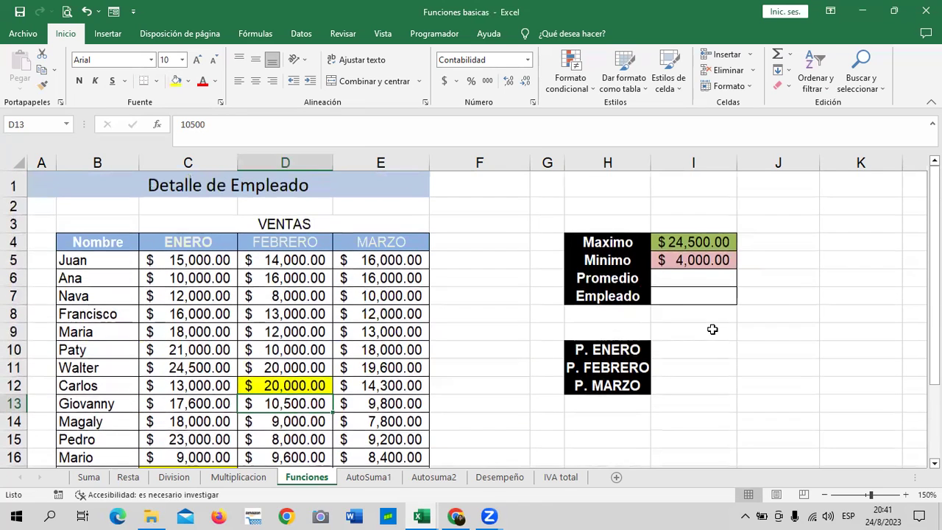
{"action": "scroll", "coordinate": [727, 299], "scroll_direction": "down", "scroll_amount": 1}
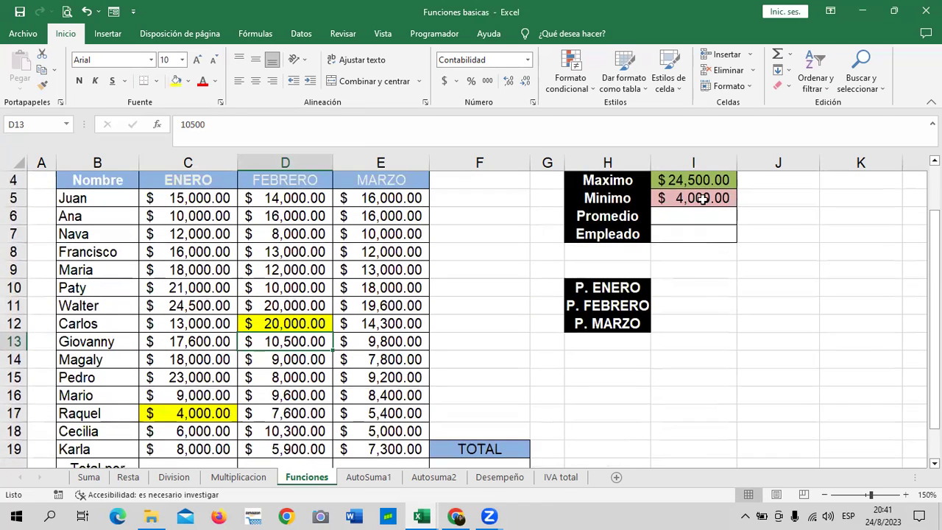
{"action": "left_click", "coordinate": [169, 307]}
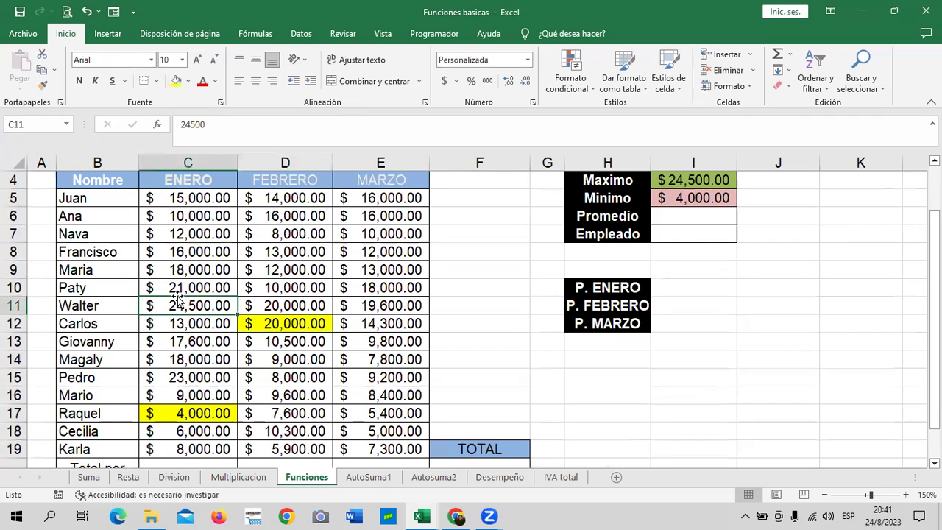
{"action": "left_click", "coordinate": [291, 326]}
{"action": "type", "text": "30000"}
{"action": "key", "text": "Return"}
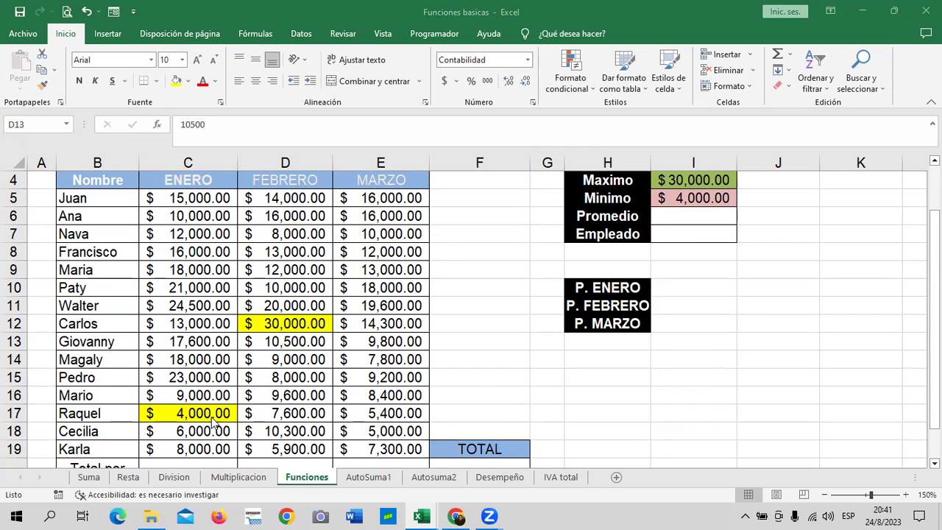
Change Raquel's March sale in E17 to 4000, after briefly testing 1,500
{"action": "left_click", "coordinate": [354, 413]}
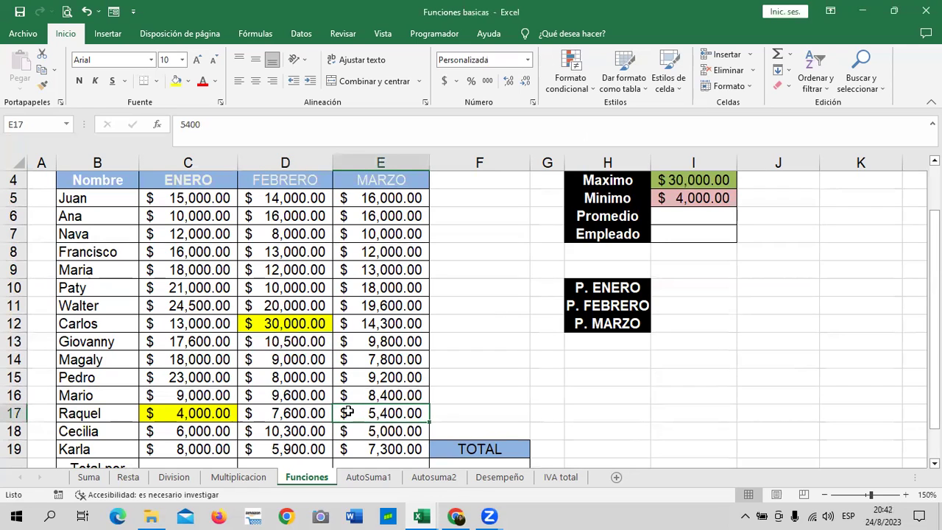
{"action": "type", "text": "15000"}
{"action": "key", "text": "BackSpace"}
{"action": "key", "text": "Return"}
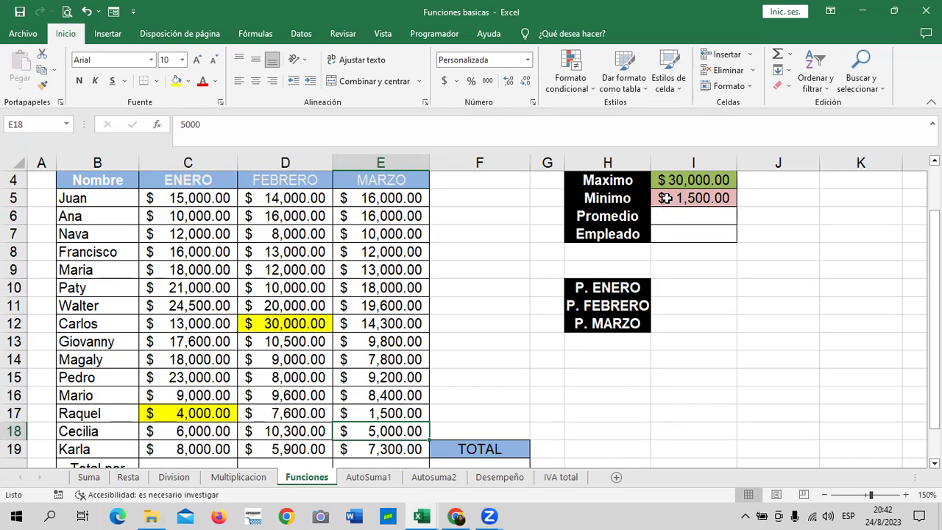
{"action": "left_click", "coordinate": [401, 417]}
{"action": "type", "text": "4000"}
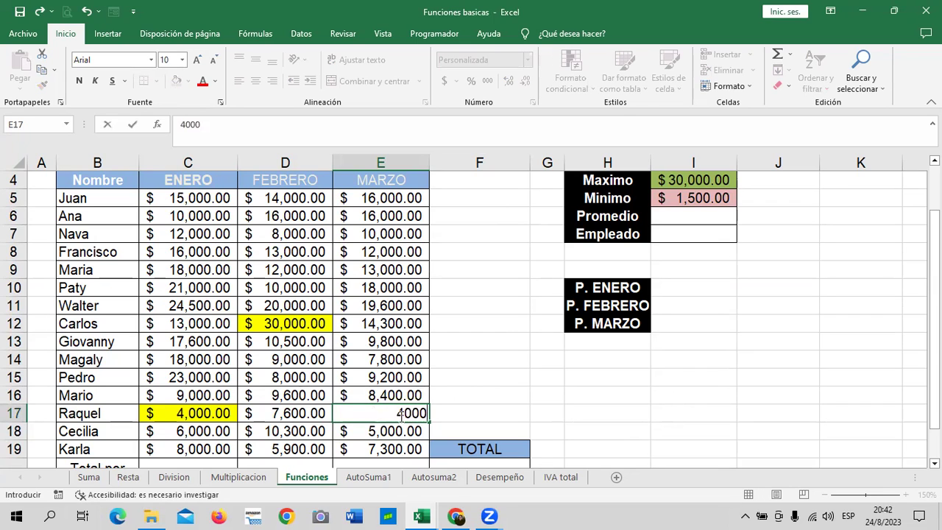
{"action": "key", "text": "Return"}
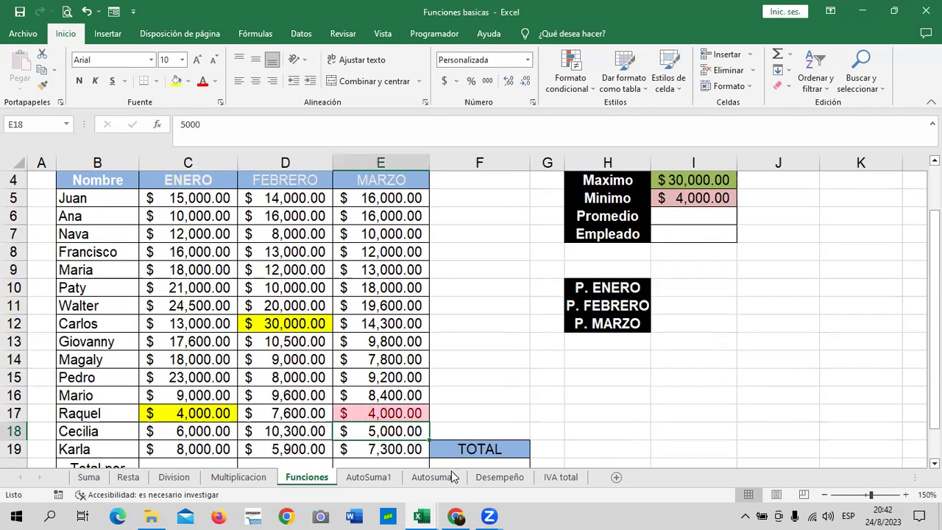
{"action": "left_click", "coordinate": [381, 414]}
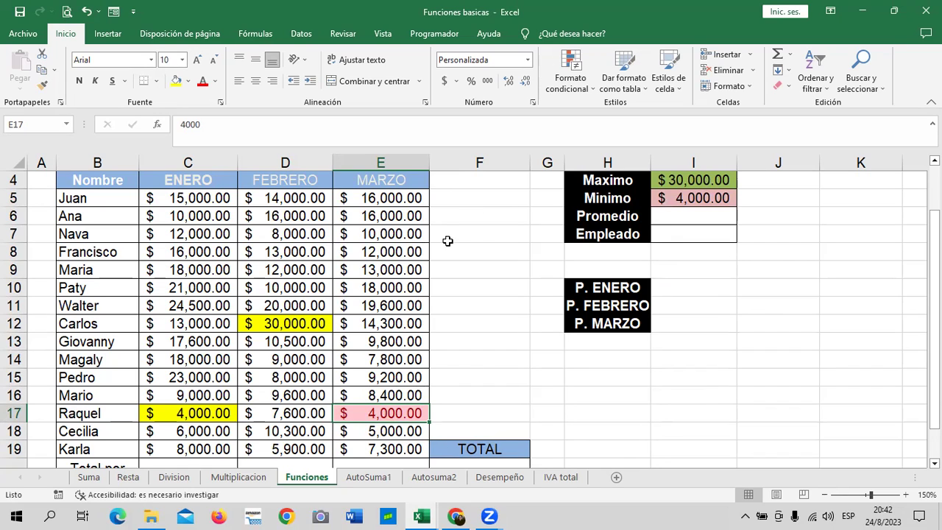
Enter =PROMEDIO(C5:E19) in I6 to average all sales, giving $12,653.33
{"action": "left_click", "coordinate": [702, 217]}
{"action": "type", "text": "="}
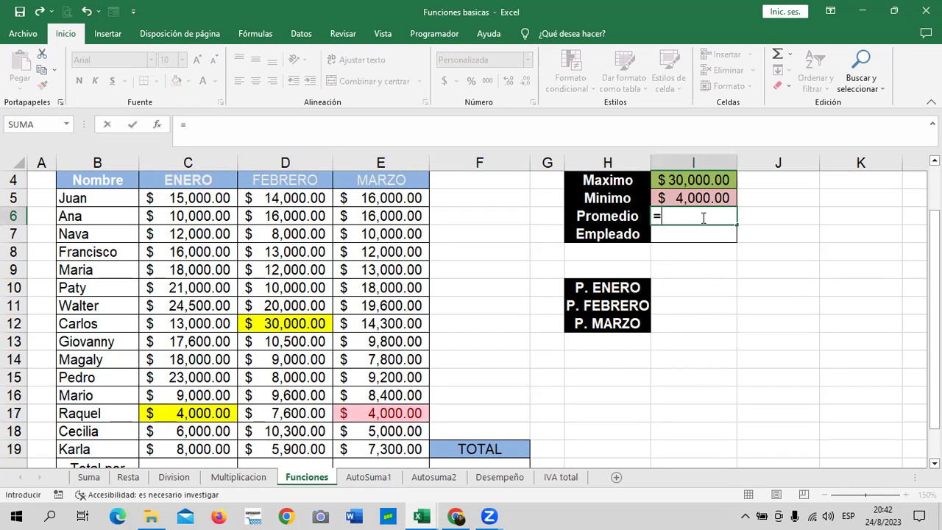
{"action": "type", "text": "pr"}
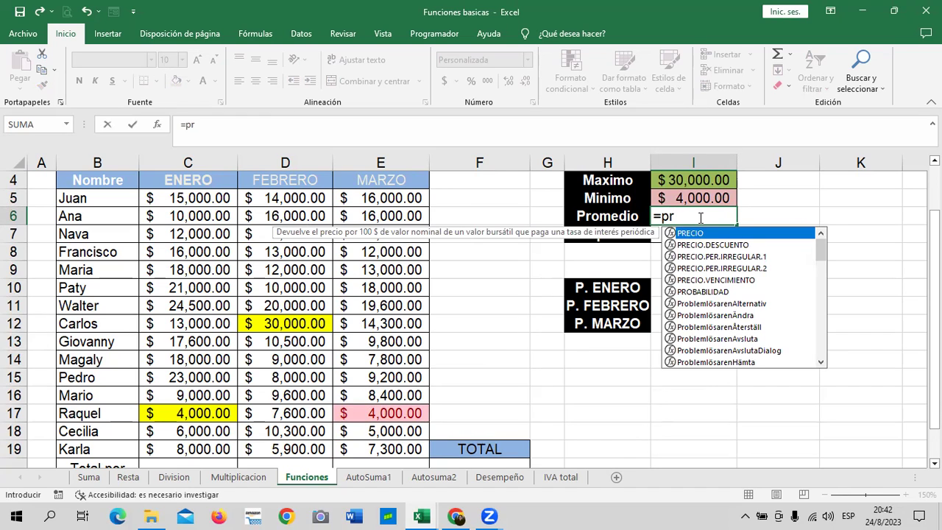
{"action": "type", "text": "o"}
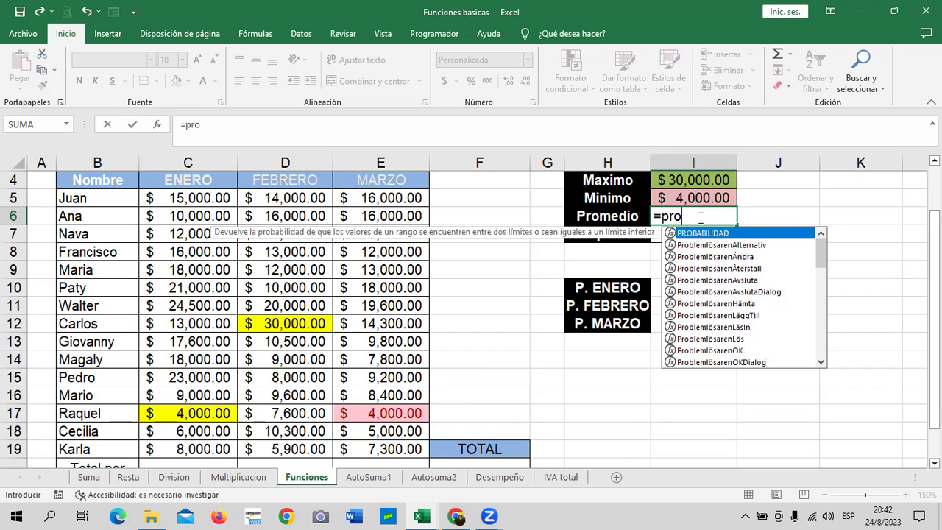
{"action": "type", "text": "me"}
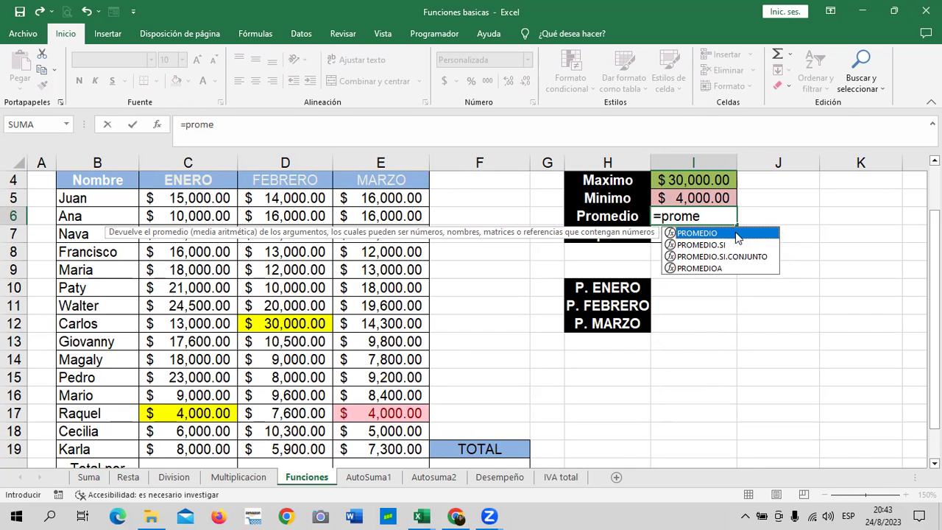
{"action": "double_click", "coordinate": [733, 234]}
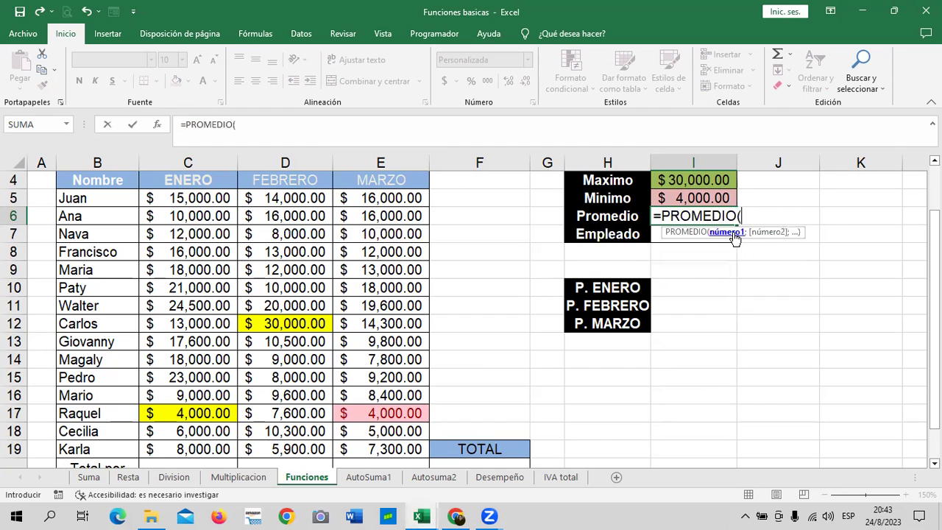
{"action": "left_click", "coordinate": [177, 198]}
{"action": "left_click_drag", "start_coordinate": [250, 209], "coordinate": [372, 447]}
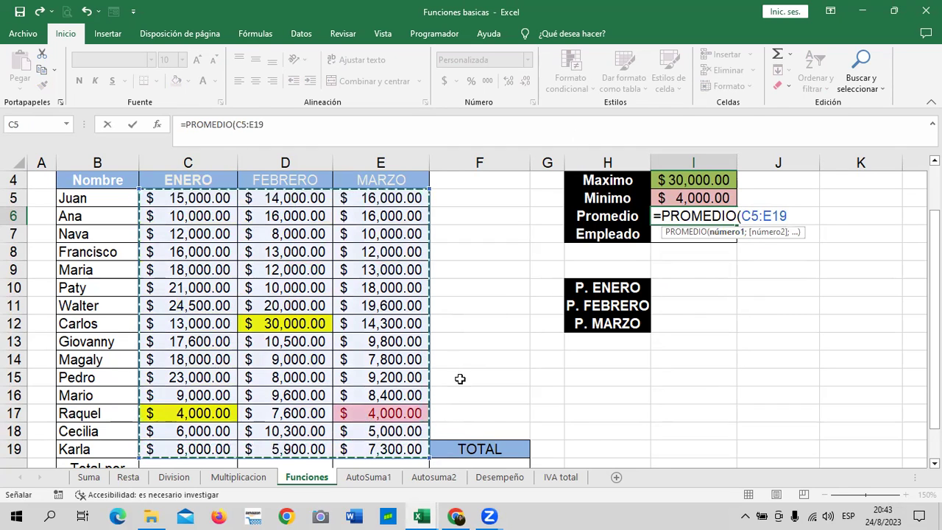
{"action": "type", "text": ")"}
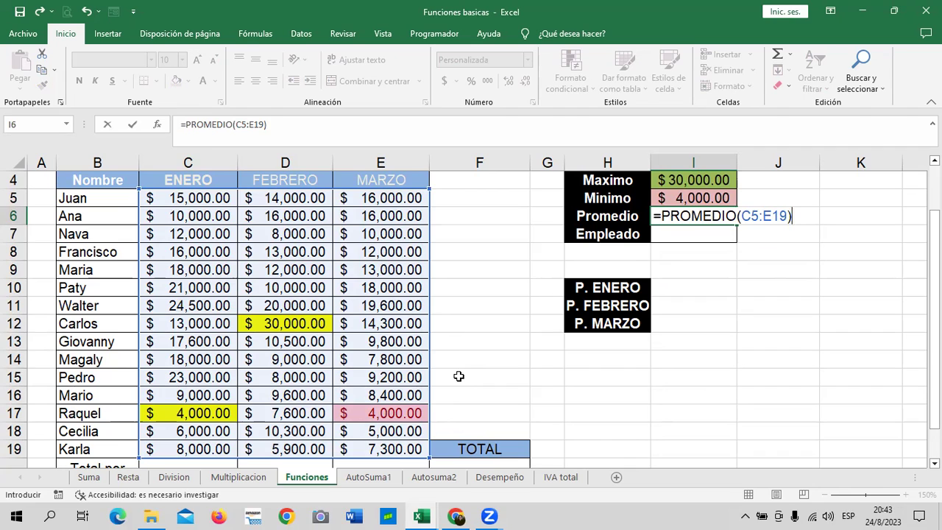
{"action": "key", "text": "Return"}
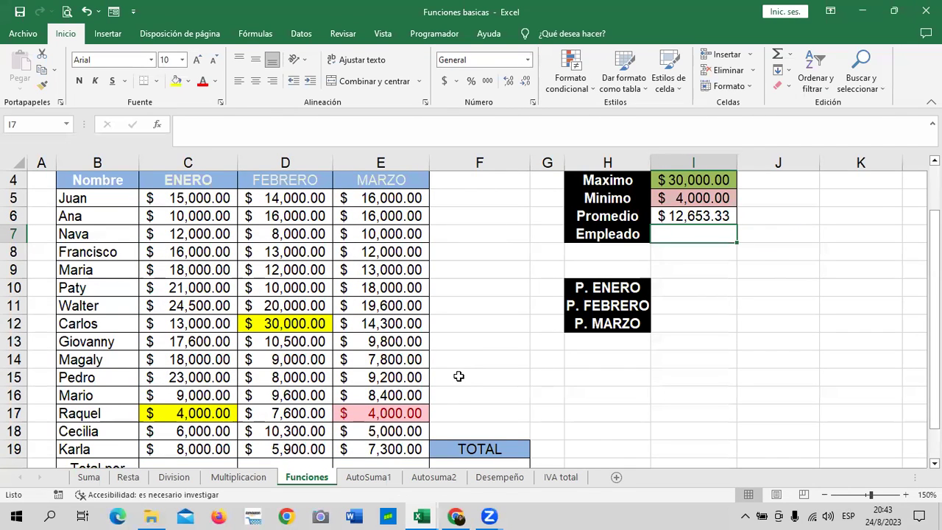
{"action": "left_click", "coordinate": [711, 215]}
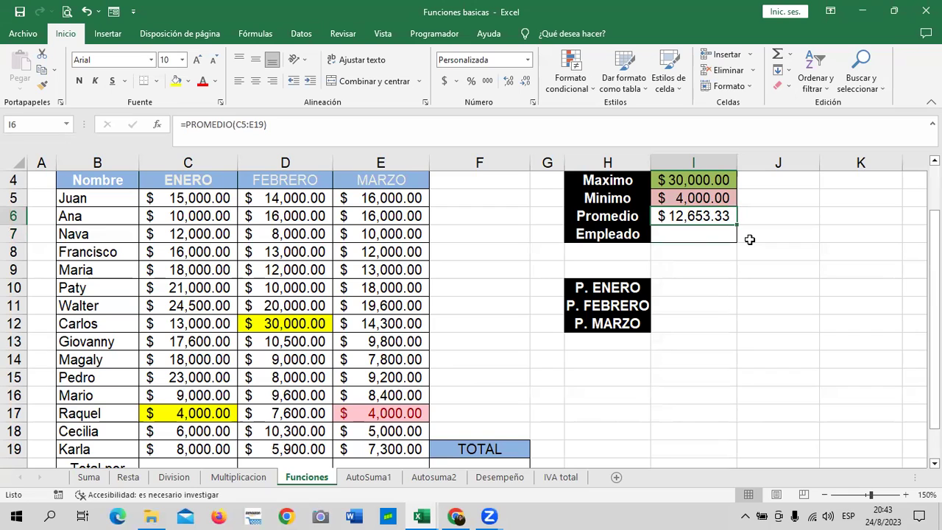
{"action": "left_click", "coordinate": [769, 231]}
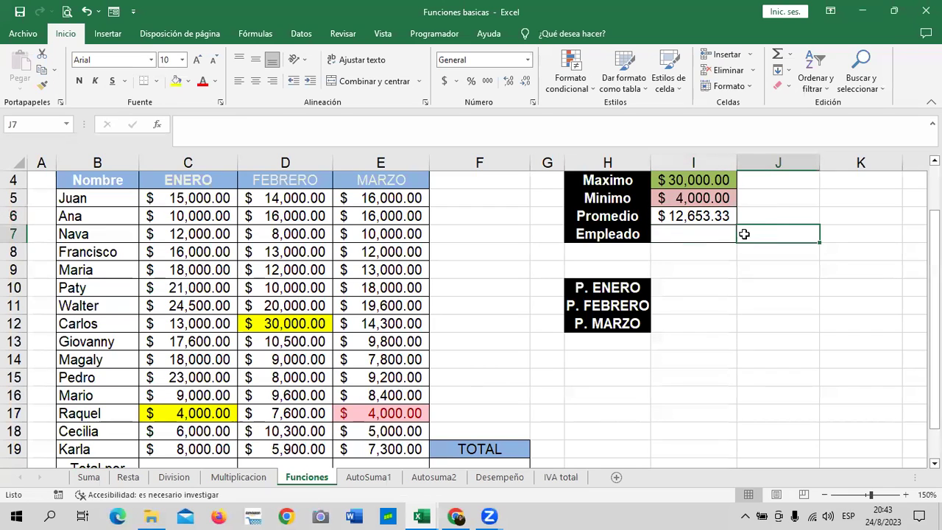
{"action": "left_click", "coordinate": [691, 232]}
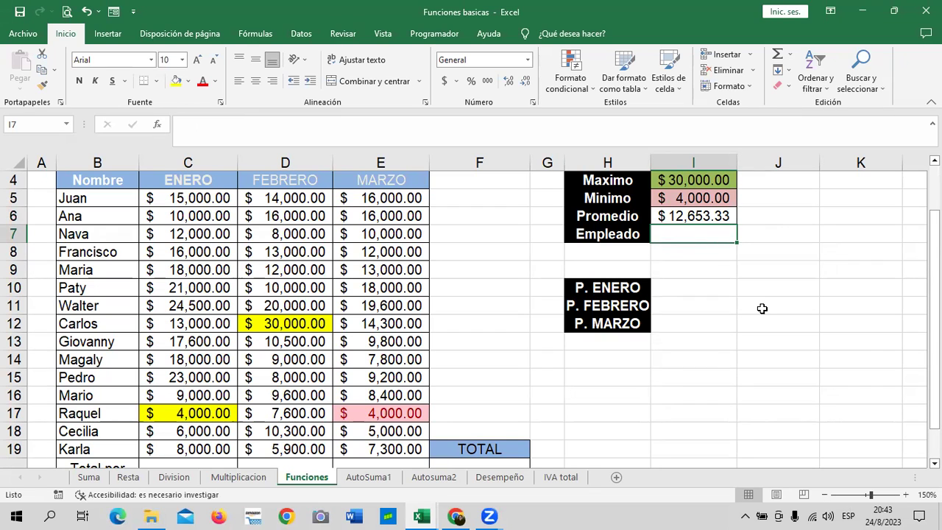
{"action": "type", "text": "="}
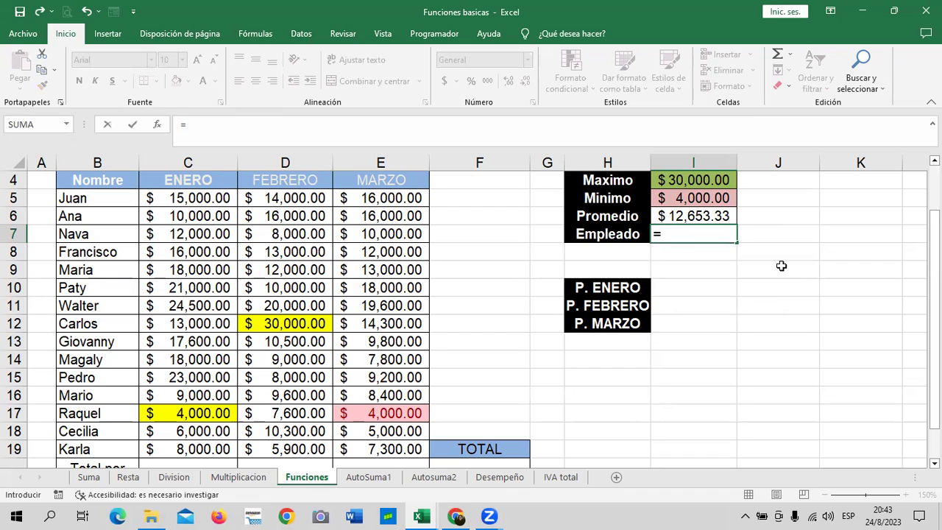
Link the Empleado cell I7 to B12 so it shows Carlos
{"action": "left_click", "coordinate": [106, 324]}
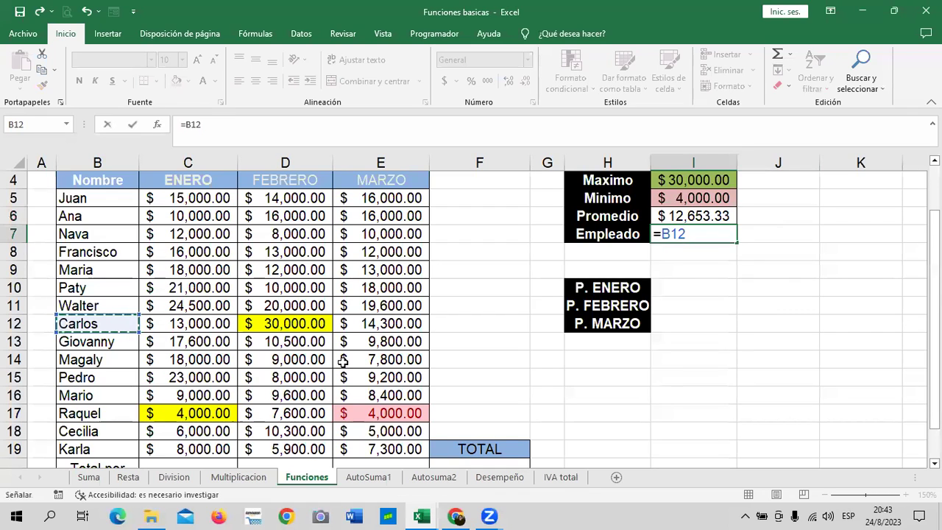
{"action": "key", "text": "Return"}
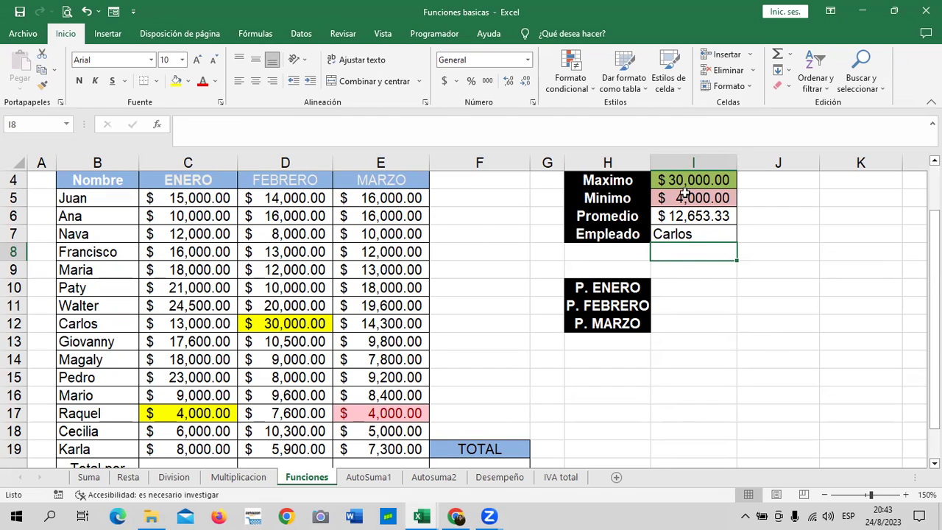
{"action": "scroll", "coordinate": [618, 294], "scroll_direction": "up", "scroll_amount": 1}
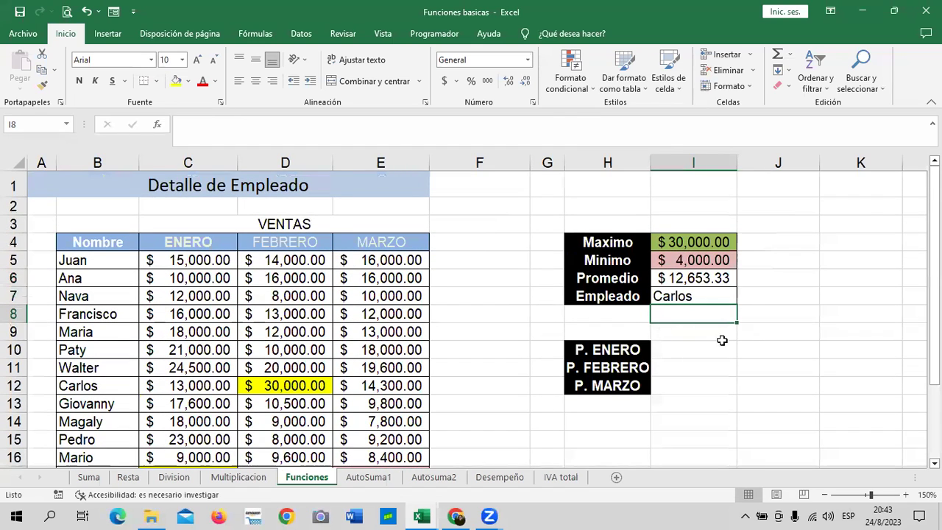
{"action": "left_click", "coordinate": [765, 332]}
Clear the old Maximo, Minimo and Promedio results in I4:I6
{"action": "left_click", "coordinate": [695, 245]}
{"action": "left_click_drag", "start_coordinate": [688, 247], "coordinate": [683, 277]}
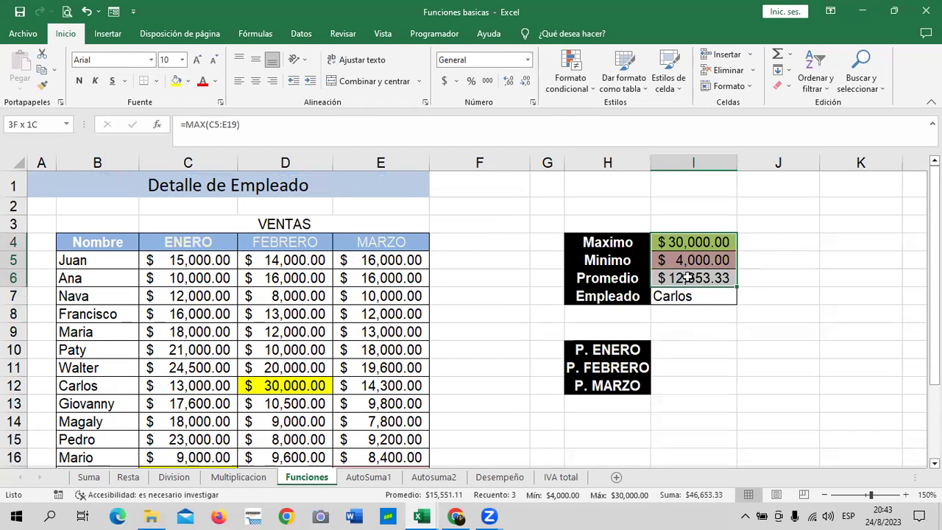
{"action": "key", "text": "ctrl+v"}
{"action": "key", "text": "Delete"}
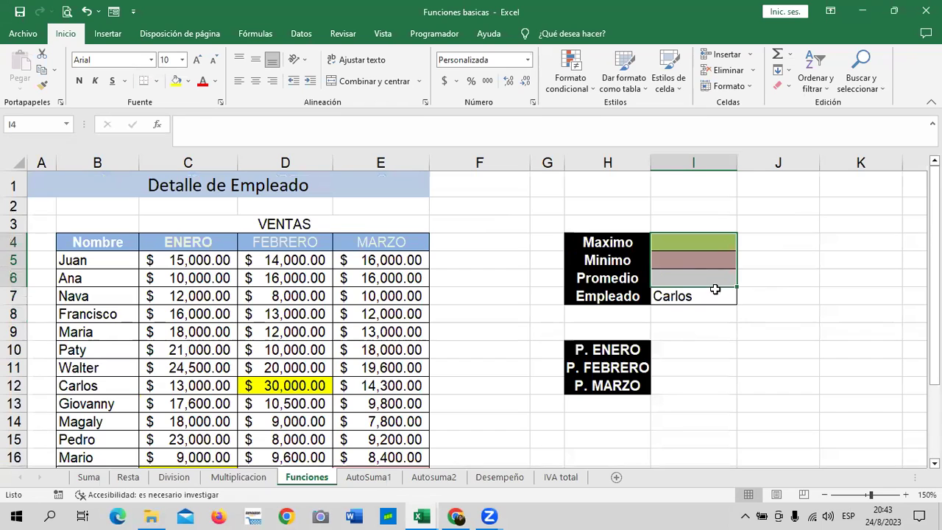
{"action": "left_click", "coordinate": [711, 294]}
Rewrite Maximo in I4 as =MAX(C12:E12) for Carlos's row
{"action": "left_click", "coordinate": [708, 242]}
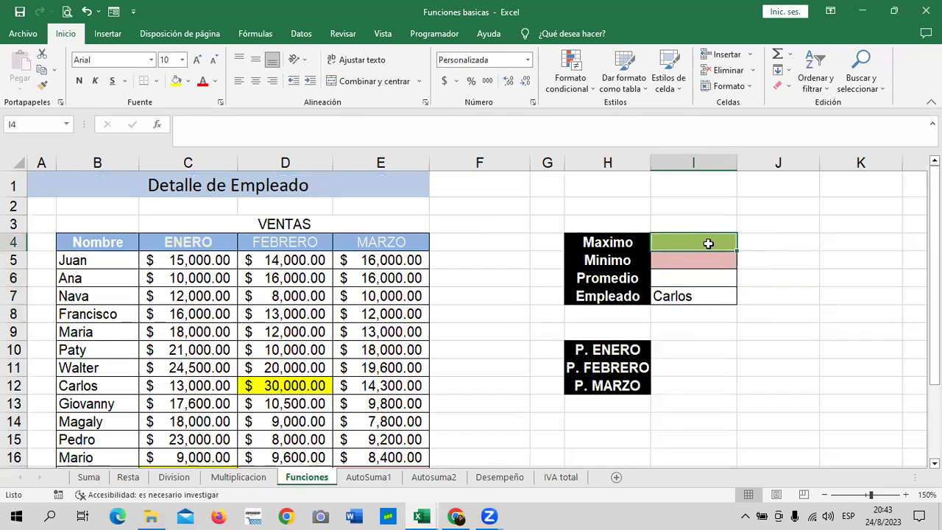
{"action": "type", "text": "=m"}
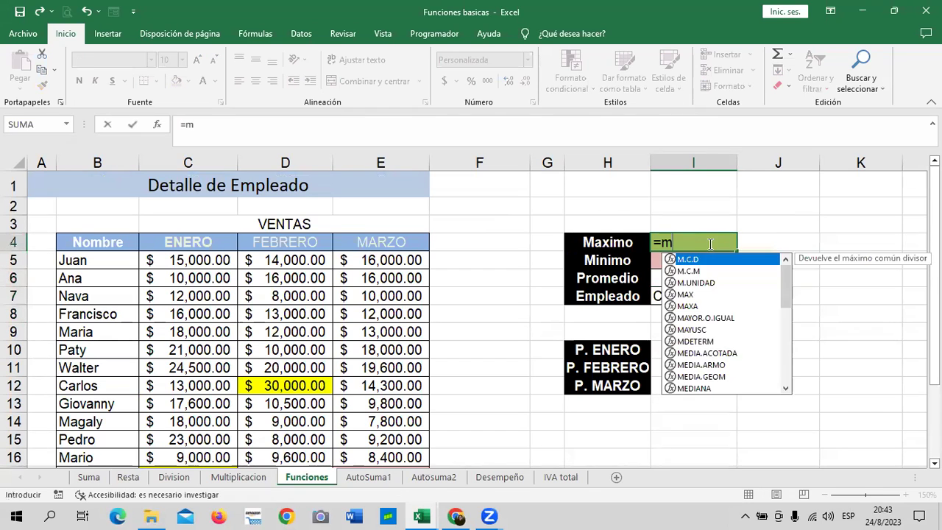
{"action": "type", "text": "ax"}
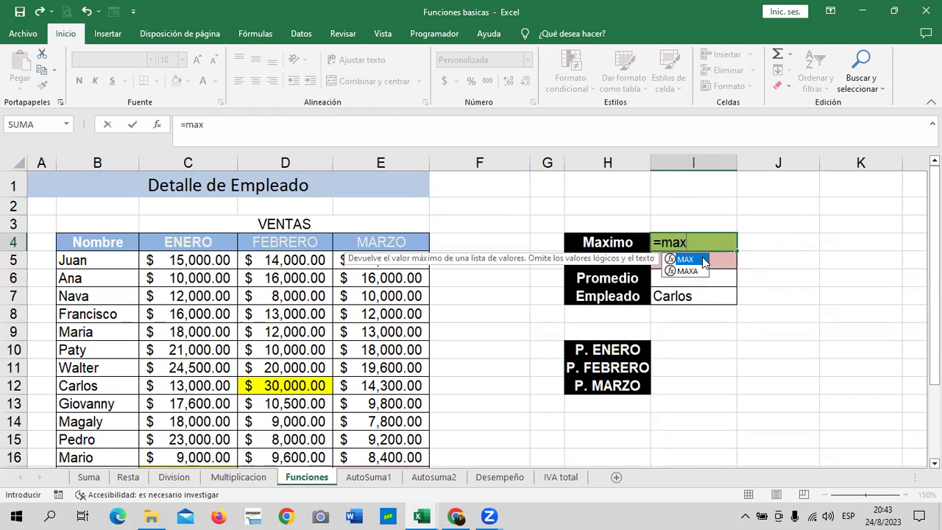
{"action": "double_click", "coordinate": [699, 260]}
{"action": "scroll", "coordinate": [427, 388], "scroll_direction": "down", "scroll_amount": 1}
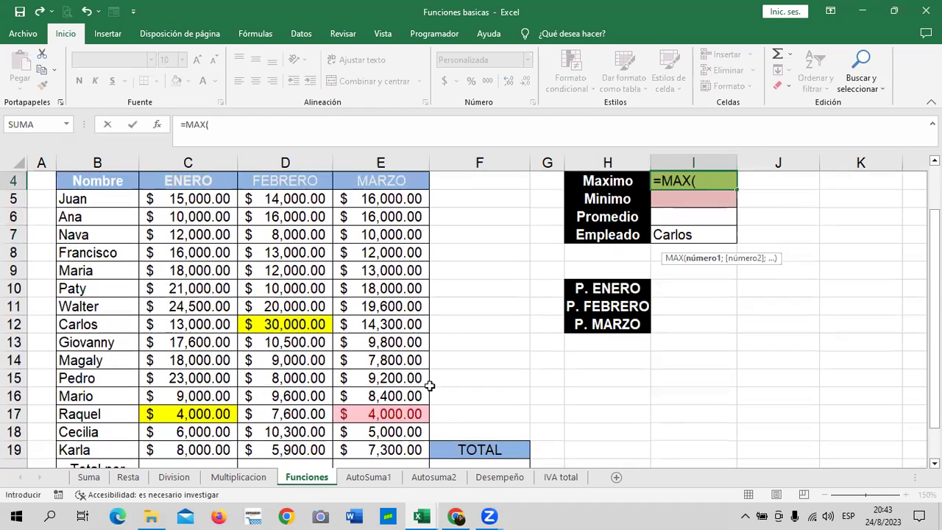
{"action": "left_click_drag", "start_coordinate": [151, 326], "coordinate": [365, 324]}
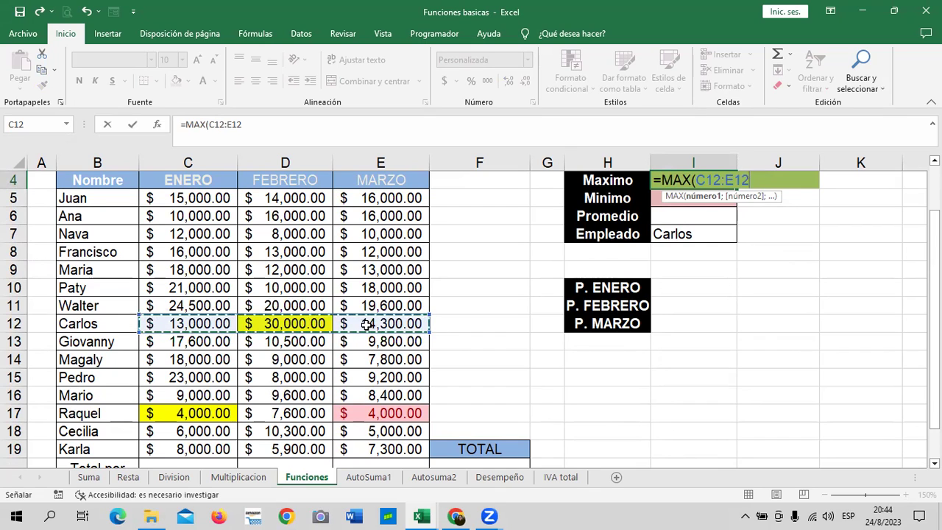
{"action": "type", "text": ")"}
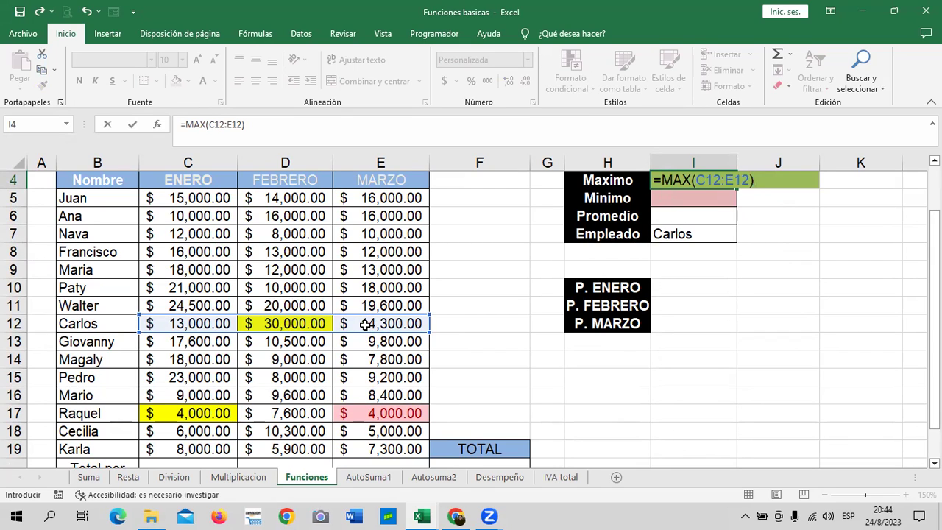
{"action": "key", "text": "Return"}
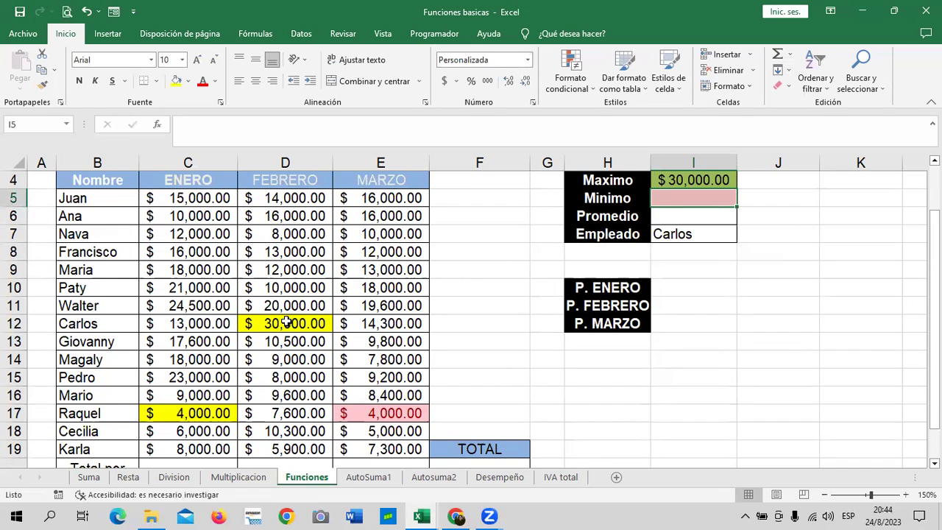
Enter =MIN(C12:E12) in I5 for Carlos's minimum sale, $13,000.00
{"action": "left_click", "coordinate": [13, 323]}
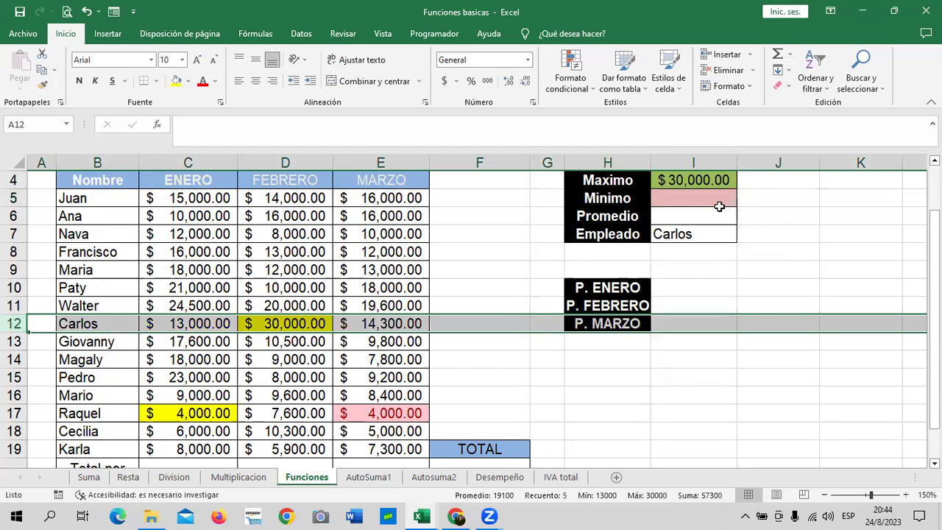
{"action": "left_click", "coordinate": [699, 198]}
{"action": "type", "text": "=mi"}
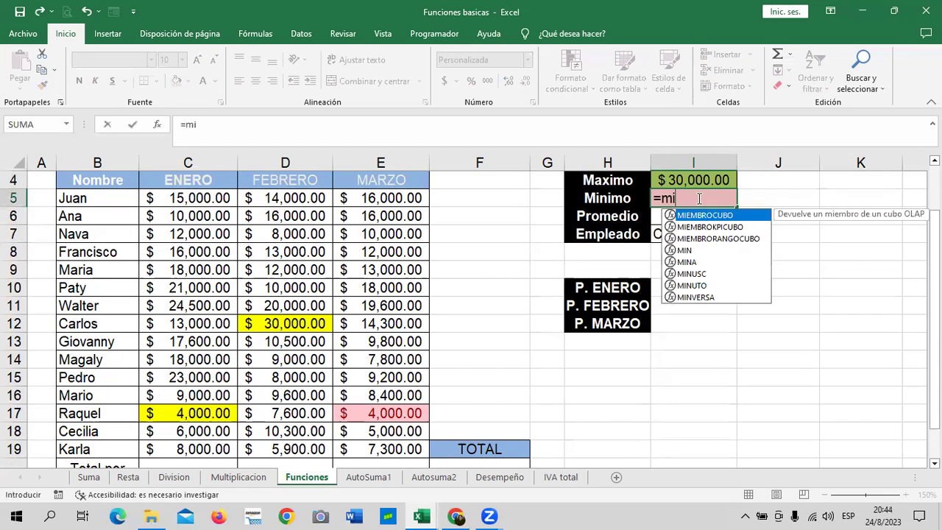
{"action": "type", "text": "n"}
{"action": "double_click", "coordinate": [705, 214]}
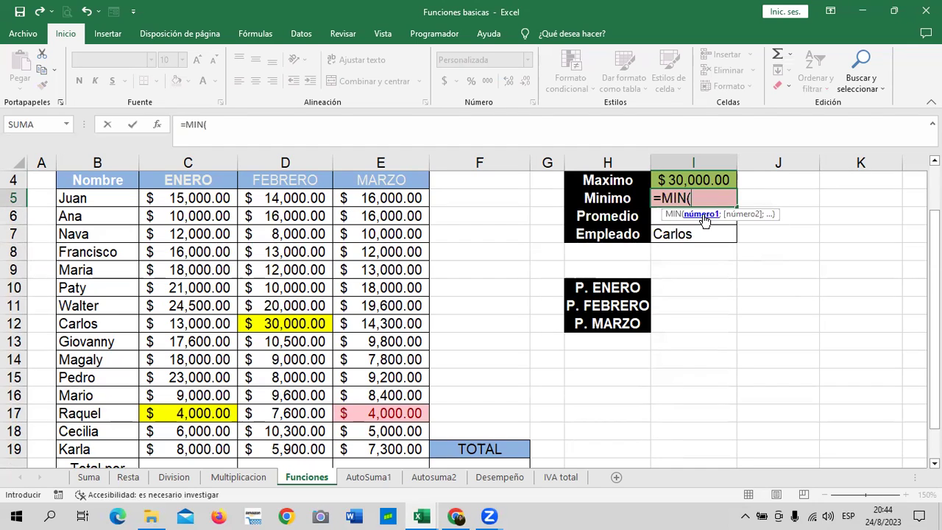
{"action": "left_click_drag", "start_coordinate": [156, 323], "coordinate": [388, 328]}
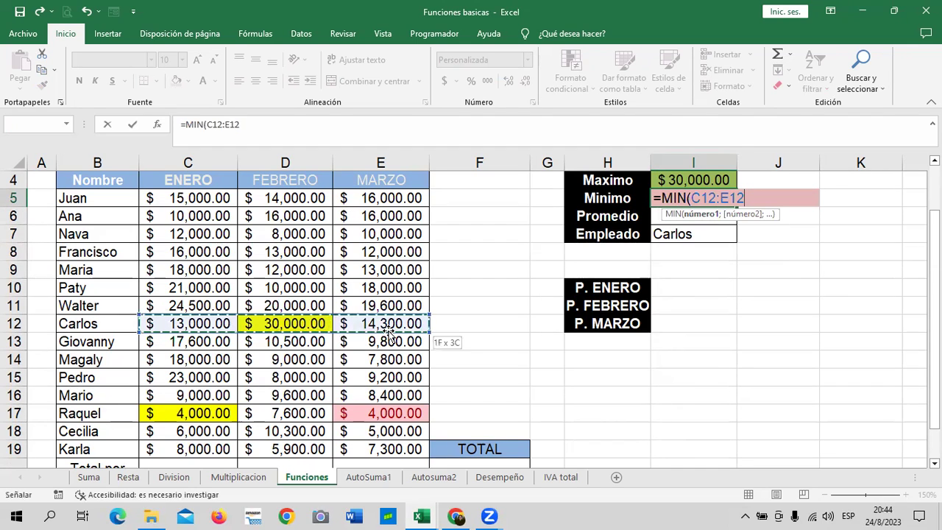
{"action": "type", "text": ")"}
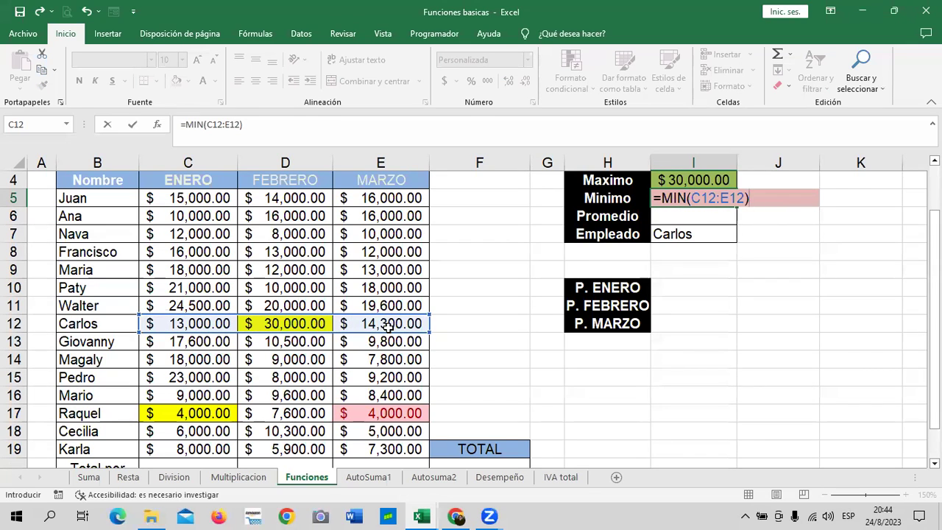
{"action": "key", "text": "Return"}
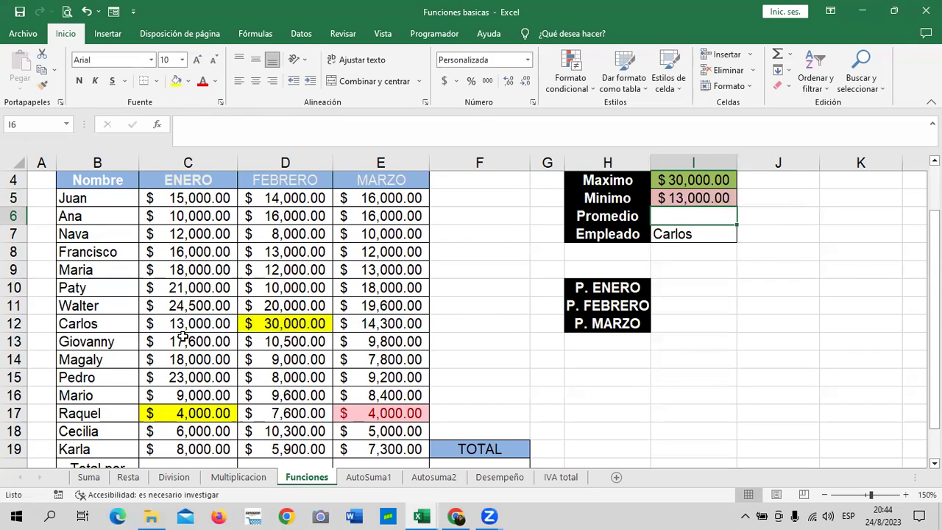
{"action": "left_click", "coordinate": [181, 324]}
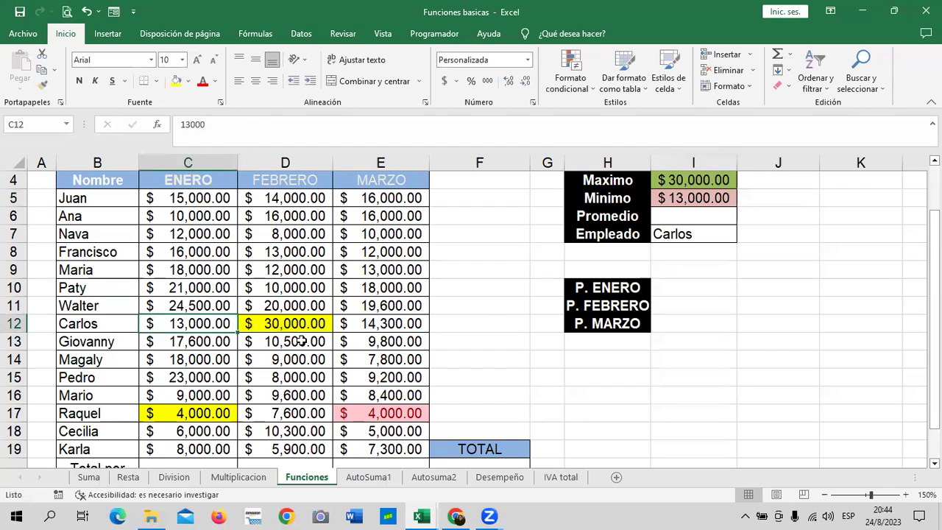
Enter =PROMEDIO(C12:E12) in I6 for Carlos's average, $19,100.00
{"action": "left_click", "coordinate": [686, 213]}
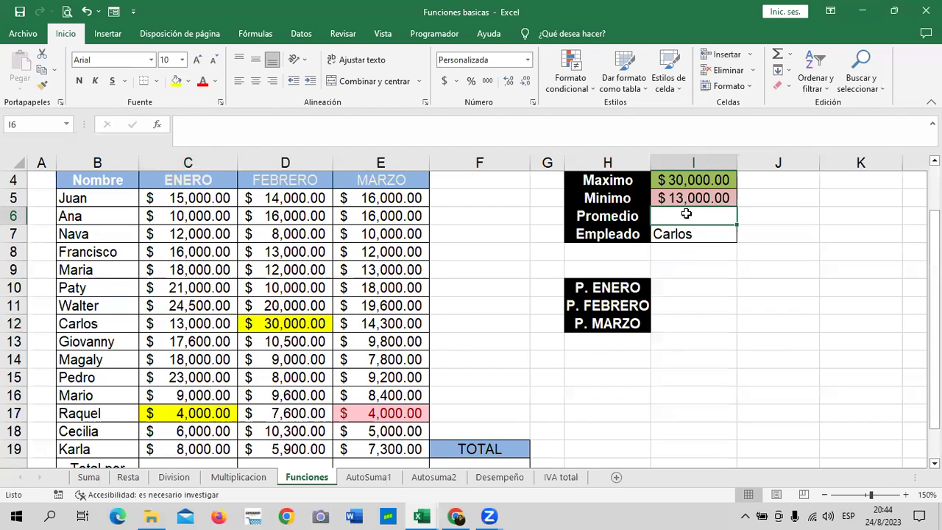
{"action": "type", "text": "=prom"}
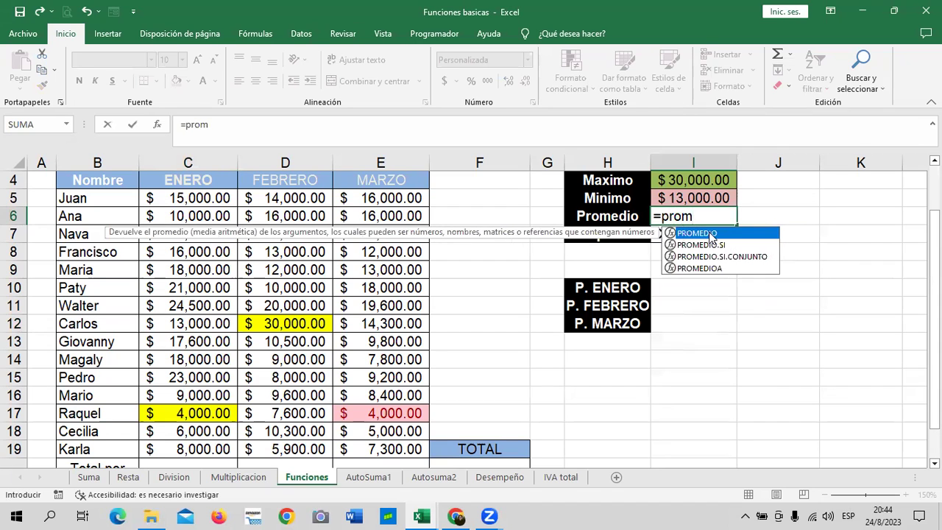
{"action": "double_click", "coordinate": [710, 234]}
{"action": "left_click_drag", "start_coordinate": [163, 323], "coordinate": [356, 324]}
{"action": "type", "text": ")"}
{"action": "key", "text": "Return"}
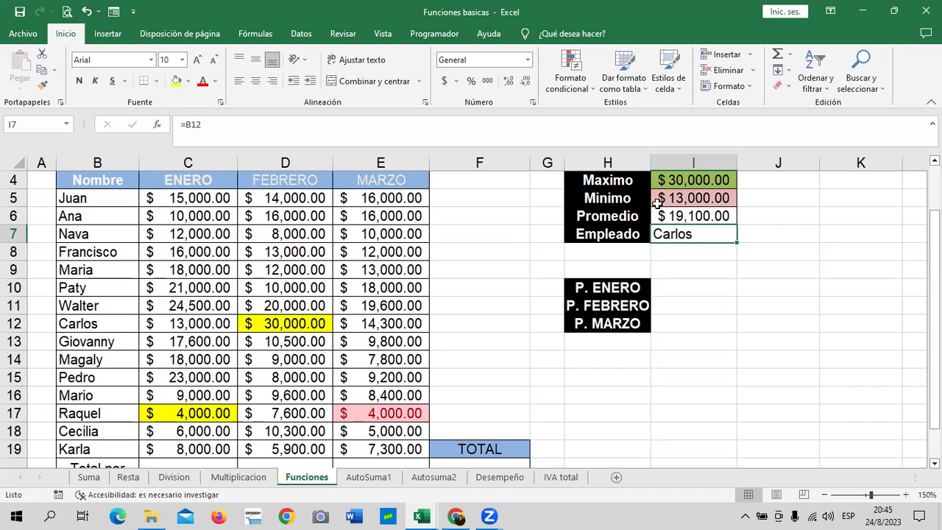
Center Carlos's name in the Empleado cell I7
{"action": "key", "text": "Return"}
{"action": "left_click", "coordinate": [698, 234]}
{"action": "left_click", "coordinate": [255, 80]}
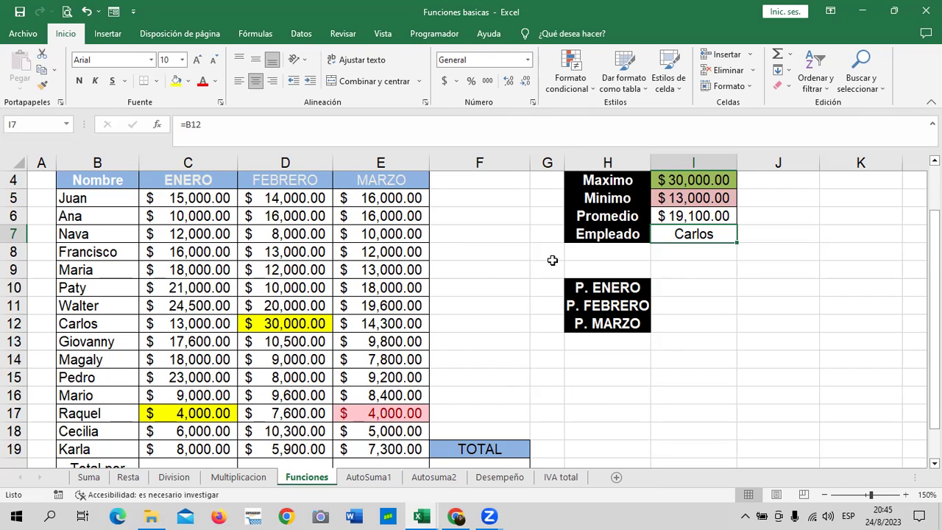
{"action": "key", "text": "Down"}
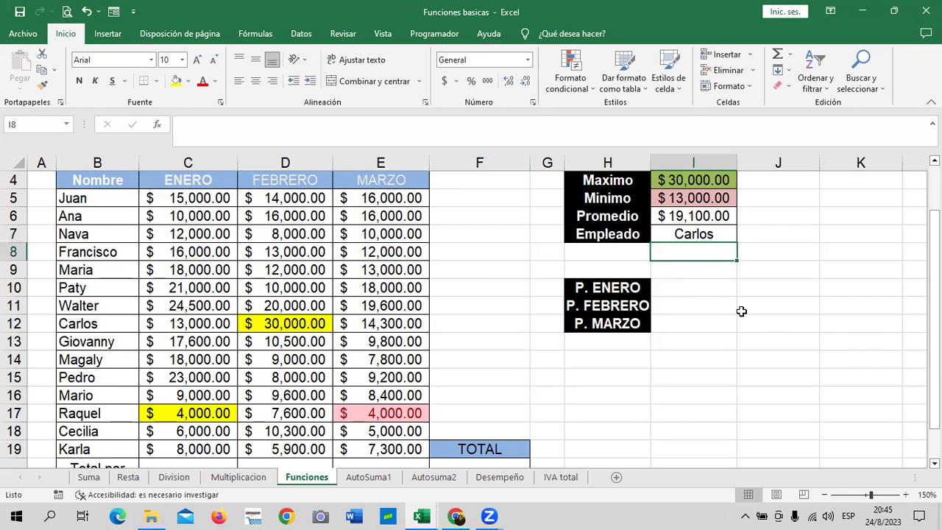
Enter =PROMEDIO(C5:C19) beside P. ENERO, giving the January average $14,340.00
{"action": "left_click", "coordinate": [676, 294]}
{"action": "type", "text": "="}
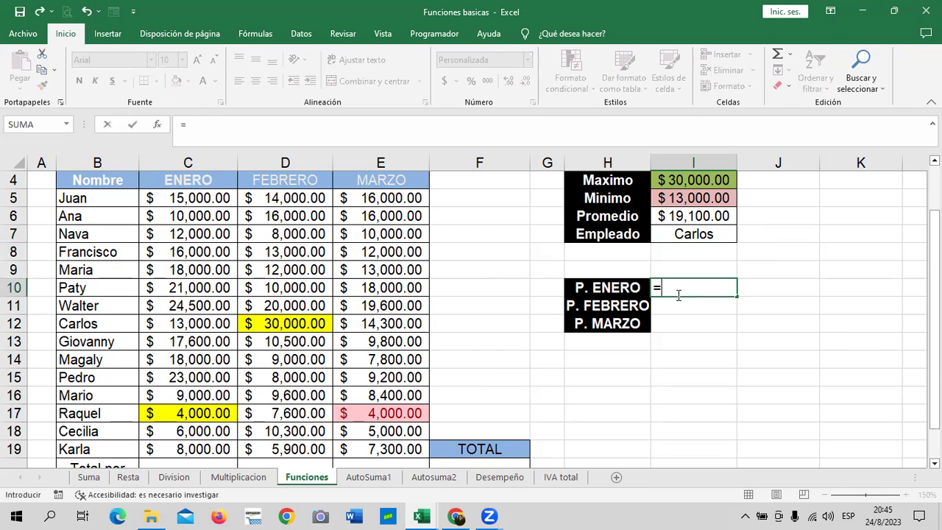
{"action": "type", "text": "pr"}
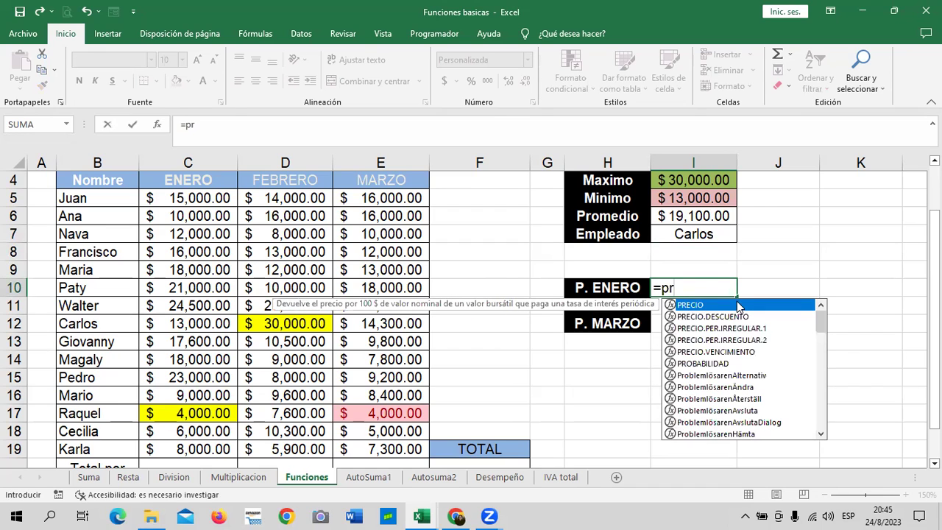
{"action": "type", "text": "ma"}
{"action": "key", "text": "BackSpace"}
{"action": "key", "text": "BackSpace"}
{"action": "type", "text": "om"}
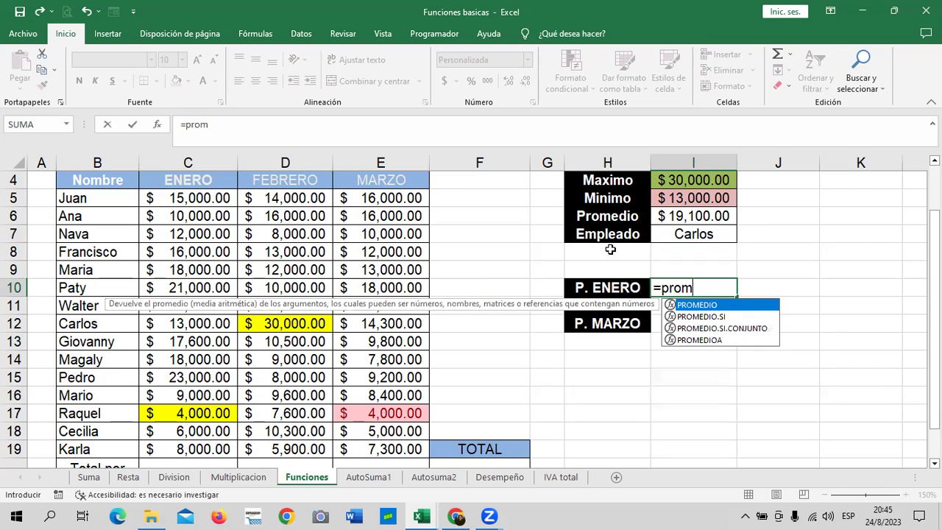
{"action": "double_click", "coordinate": [695, 305]}
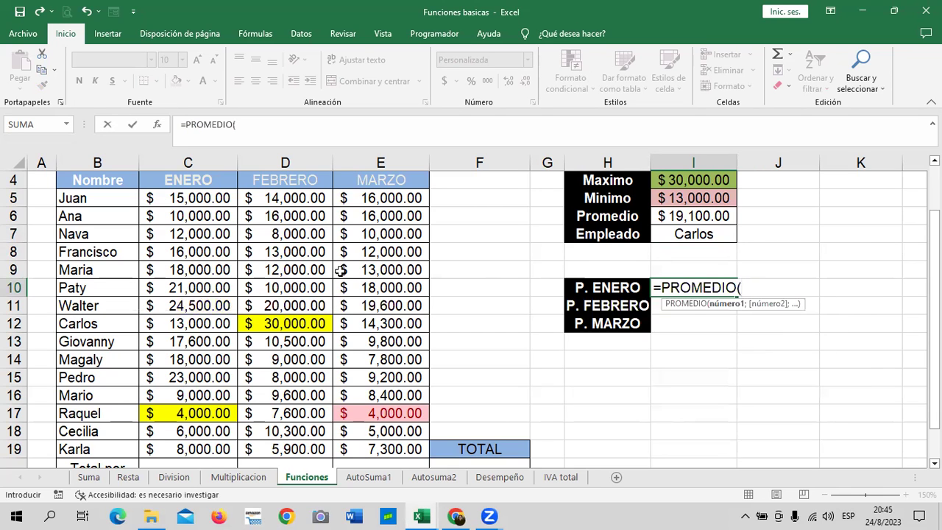
{"action": "mouse_move", "coordinate": [202, 200]}
{"action": "left_mouse_down"}
{"action": "mouse_move", "coordinate": [194, 441]}
{"action": "mouse_move", "coordinate": [202, 395]}
{"action": "left_mouse_up"}
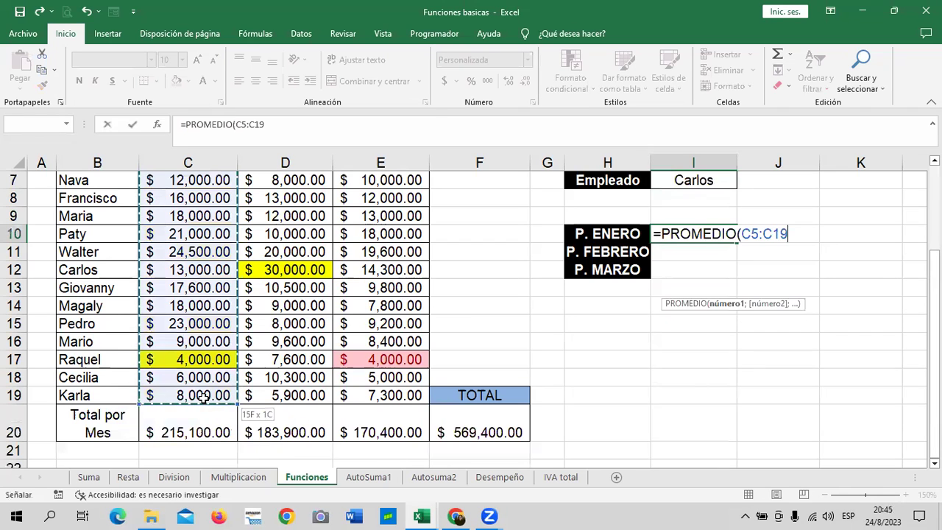
{"action": "scroll", "coordinate": [202, 386], "scroll_direction": "up", "scroll_amount": 2}
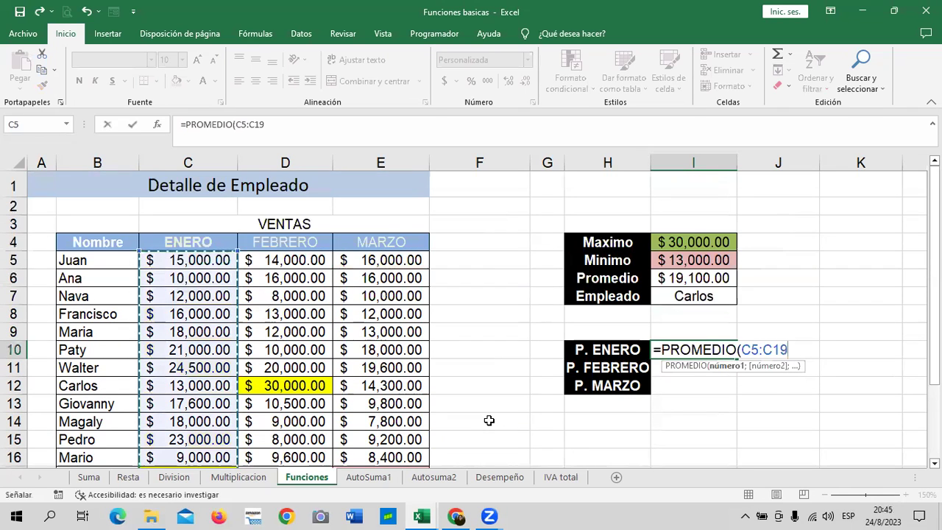
{"action": "type", "text": ")"}
{"action": "key", "text": "Return"}
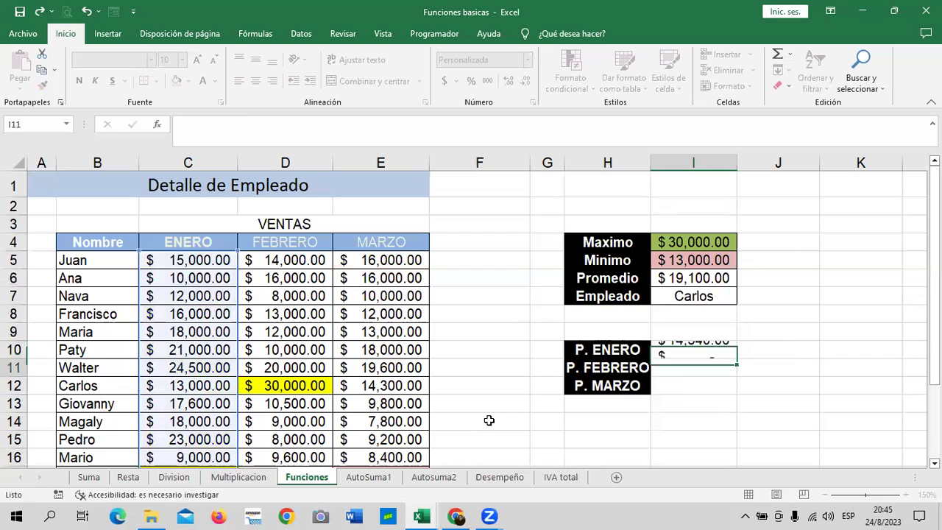
{"action": "scroll", "coordinate": [185, 372], "scroll_direction": "down", "scroll_amount": 1}
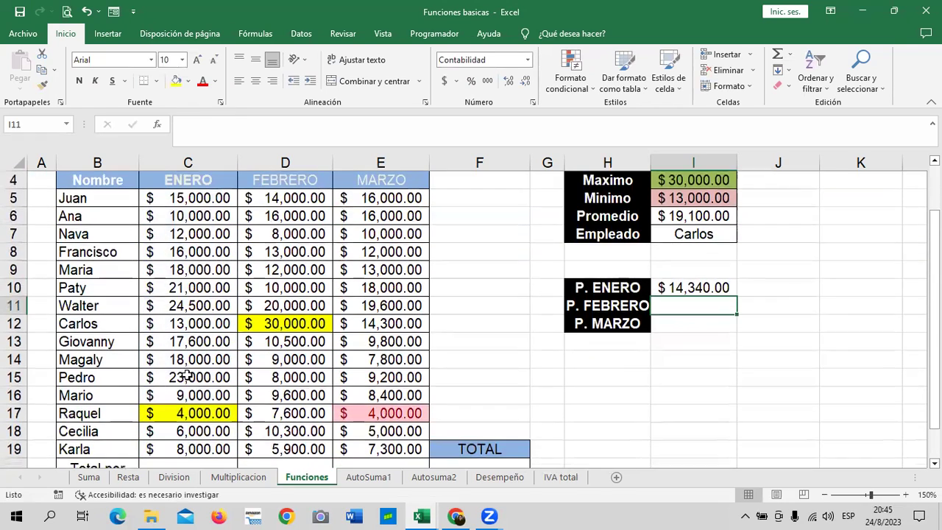
{"action": "scroll", "coordinate": [188, 370], "scroll_direction": "down", "scroll_amount": 1}
{"action": "scroll", "coordinate": [401, 368], "scroll_direction": "up", "scroll_amount": 1}
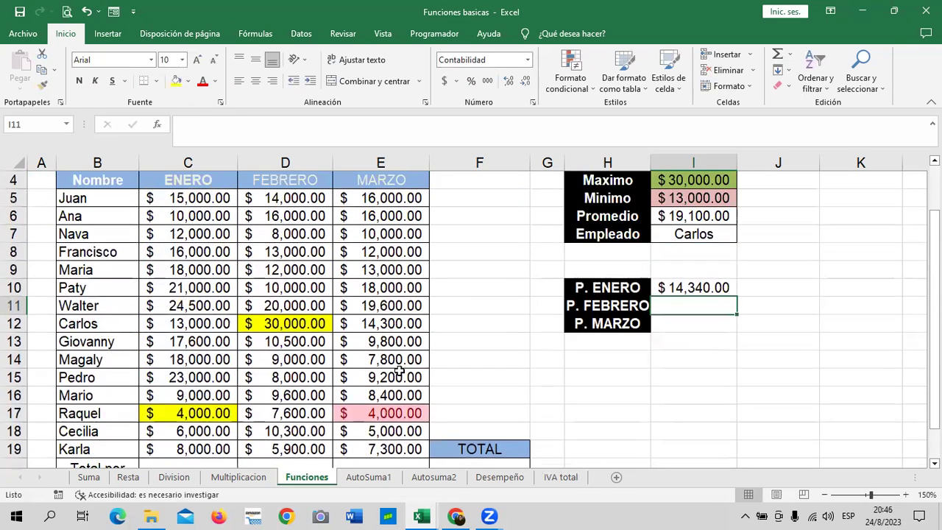
{"action": "left_click", "coordinate": [703, 283]}
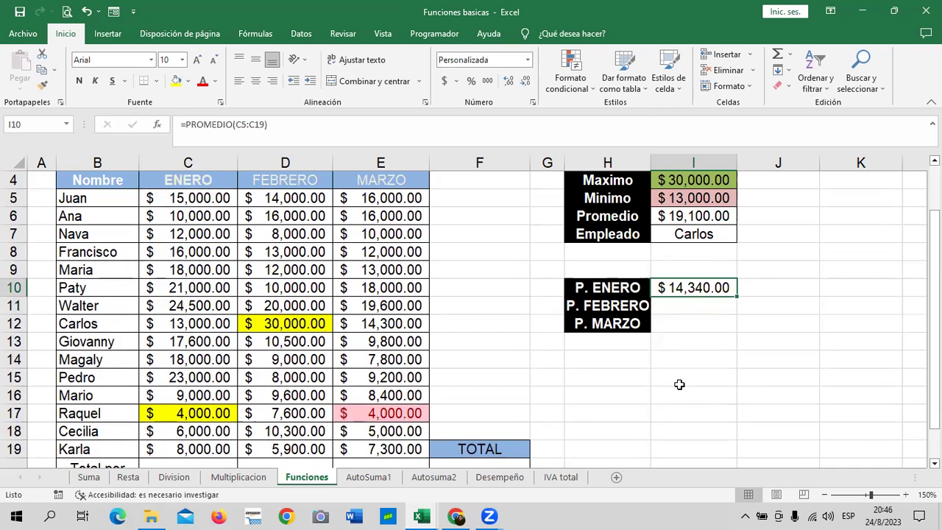
Enter =PROMEDIO(D5:D19) in I11 to get the February average of $12,260.00
{"action": "left_click", "coordinate": [689, 307]}
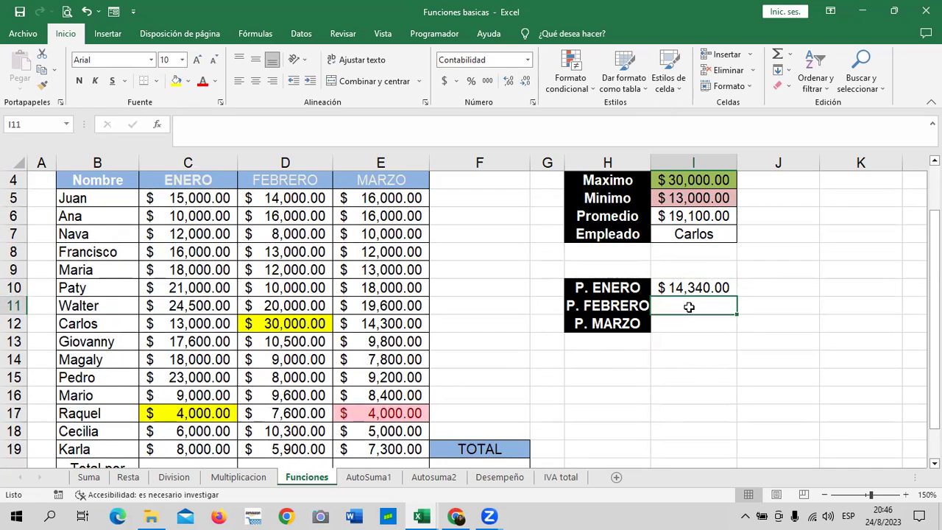
{"action": "type", "text": "=pr"}
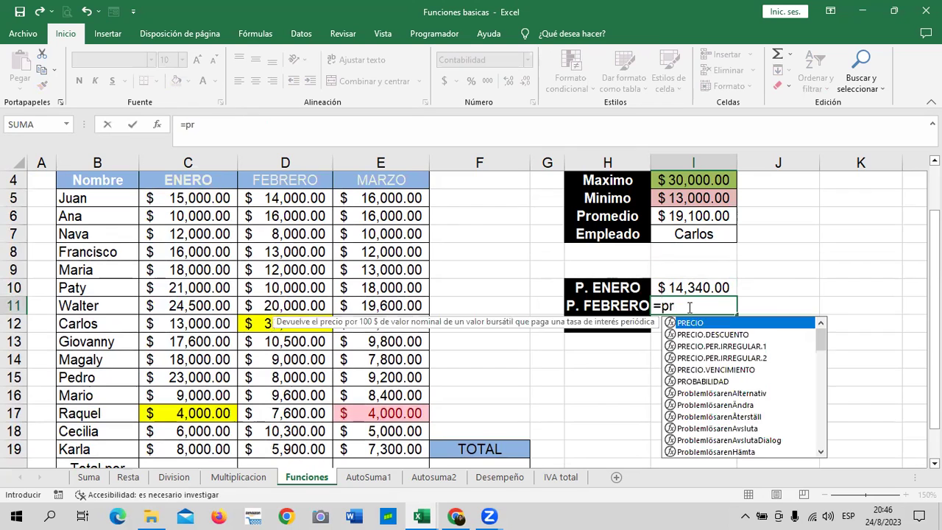
{"action": "type", "text": "om"}
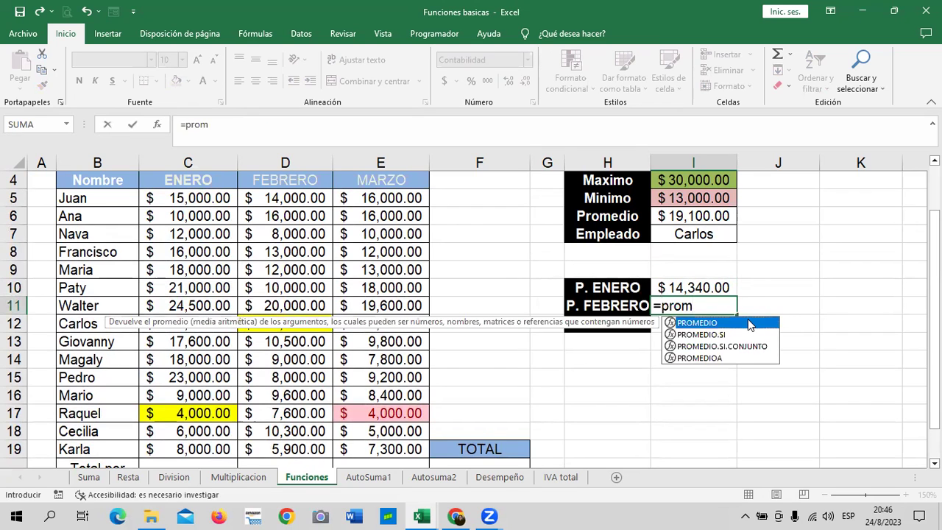
{"action": "key", "text": "Tab"}
{"action": "mouse_move", "coordinate": [305, 197]}
{"action": "left_mouse_down"}
{"action": "mouse_move", "coordinate": [287, 464]}
{"action": "mouse_move", "coordinate": [303, 401]}
{"action": "left_mouse_up"}
{"action": "type", "text": ")"}
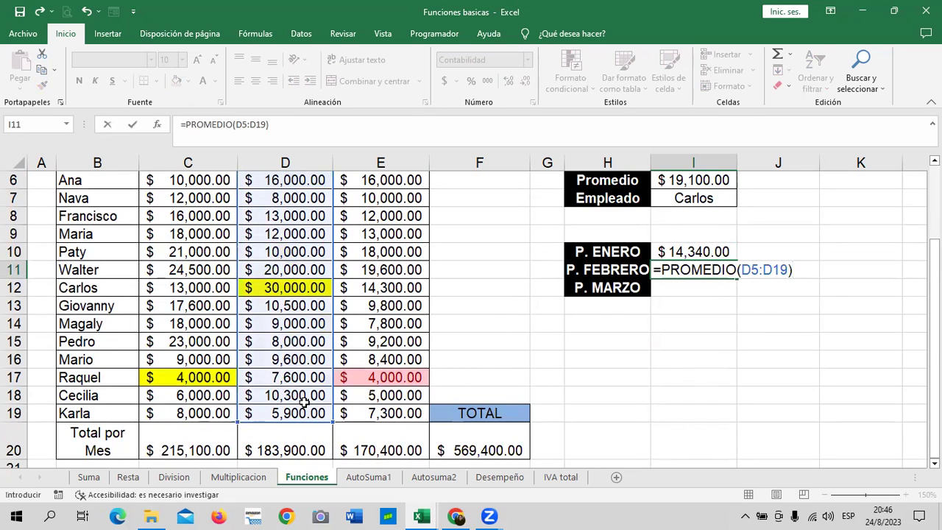
{"action": "key", "text": "Return"}
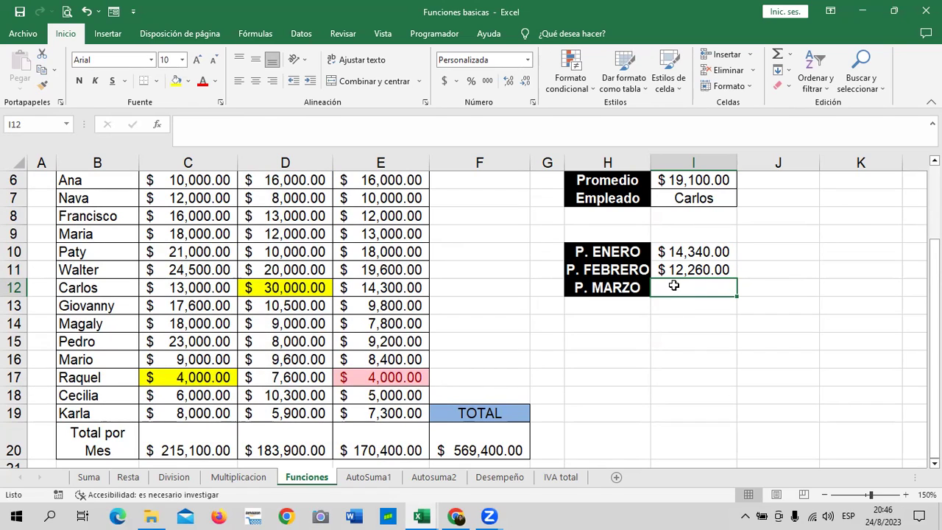
Enter =PROMEDIO(E5:E19) in I12 to get the March average of $11,360.00
{"action": "type", "text": "=prom"}
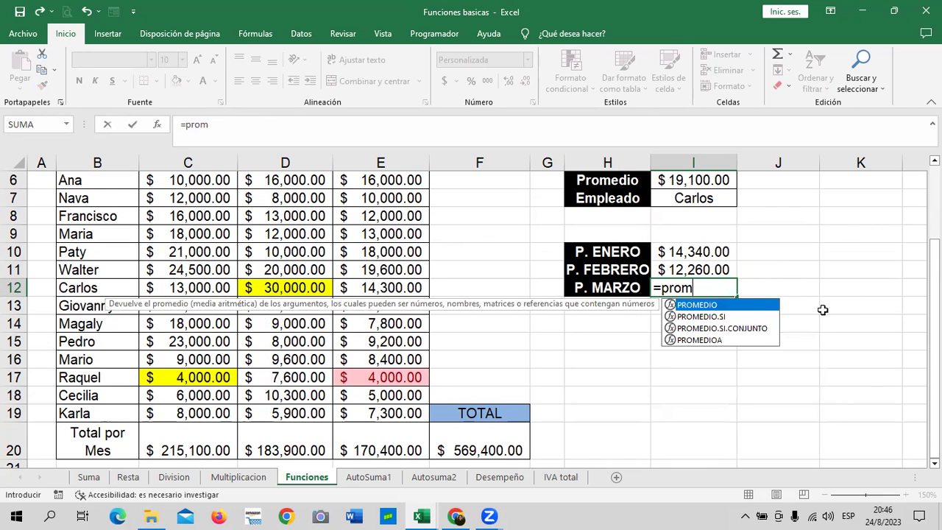
{"action": "double_click", "coordinate": [756, 304]}
{"action": "scroll", "coordinate": [465, 303], "scroll_direction": "up", "scroll_amount": 2}
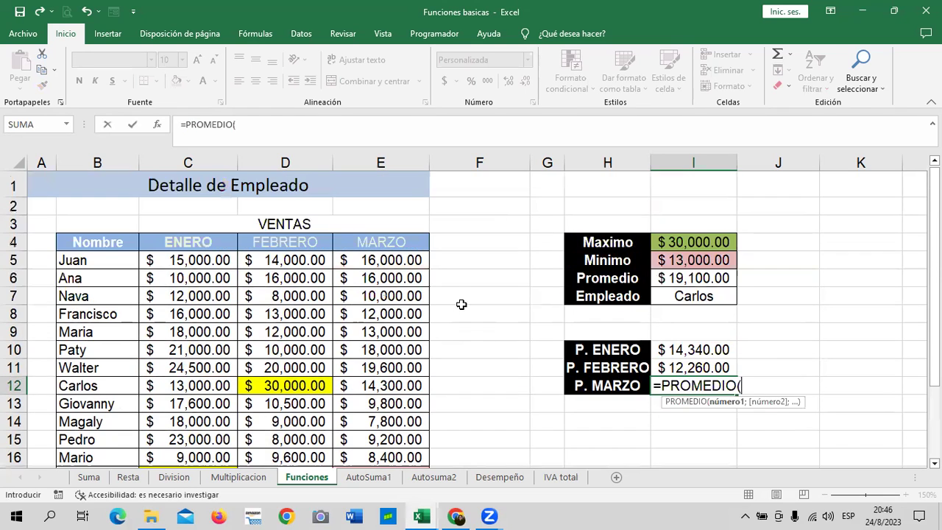
{"action": "mouse_move", "coordinate": [394, 255]}
{"action": "left_mouse_down"}
{"action": "mouse_move", "coordinate": [378, 502]}
{"action": "mouse_move", "coordinate": [393, 390]}
{"action": "left_mouse_up"}
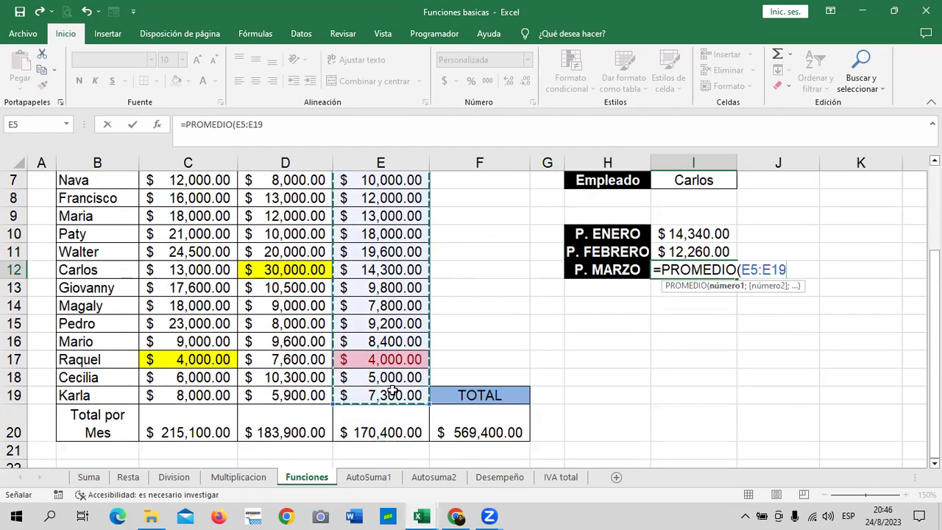
{"action": "type", "text": ")"}
{"action": "key", "text": "Return"}
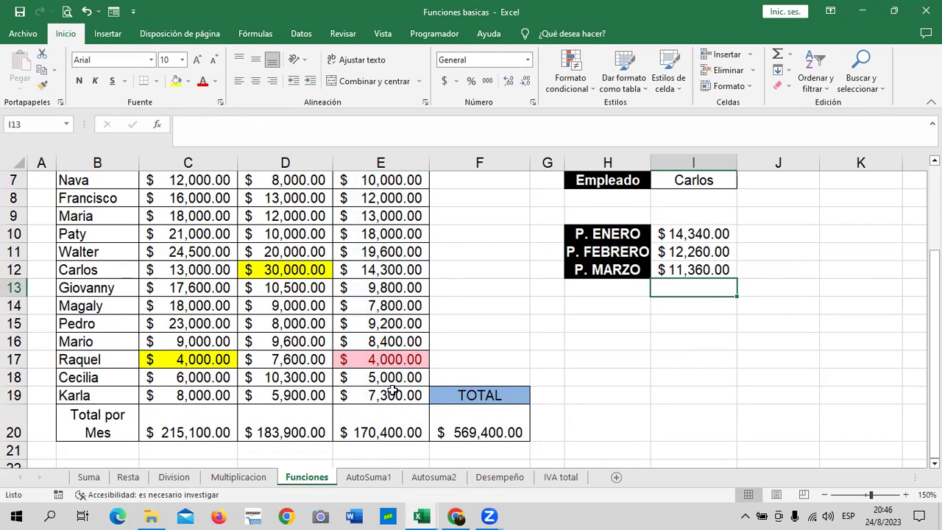
{"action": "left_click", "coordinate": [597, 326]}
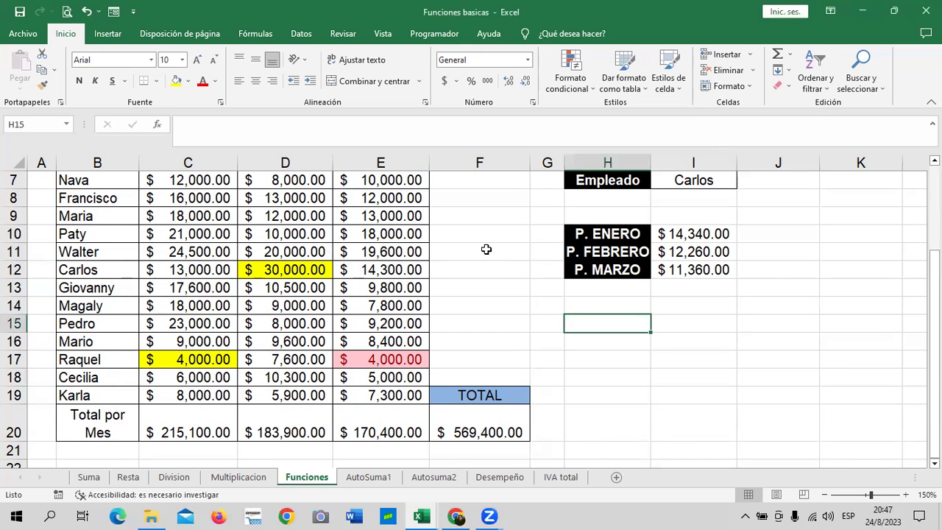
Move to the AutoSuma1 sheet and its Semestral 2009 sales report
{"action": "left_click", "coordinate": [449, 236]}
{"action": "scroll", "coordinate": [115, 296], "scroll_direction": "up", "scroll_amount": 2}
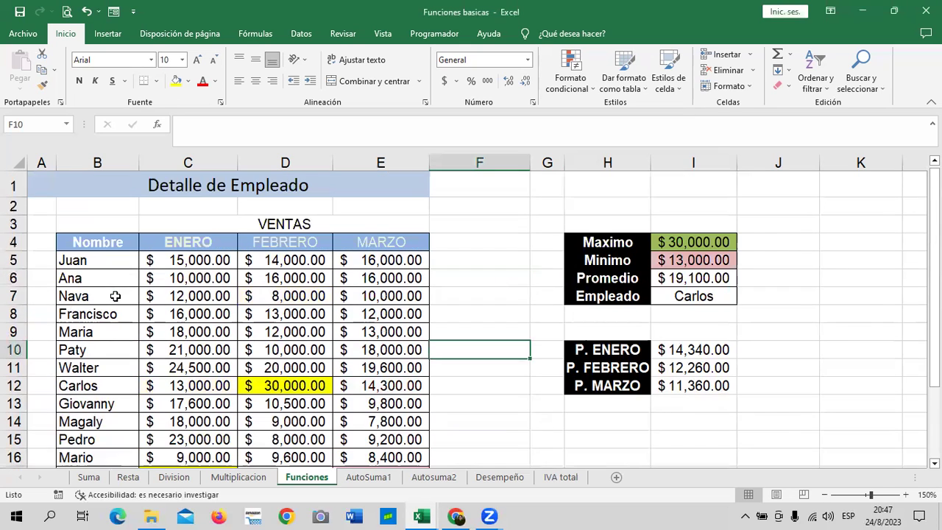
{"action": "scroll", "coordinate": [122, 281], "scroll_direction": "down", "scroll_amount": 1}
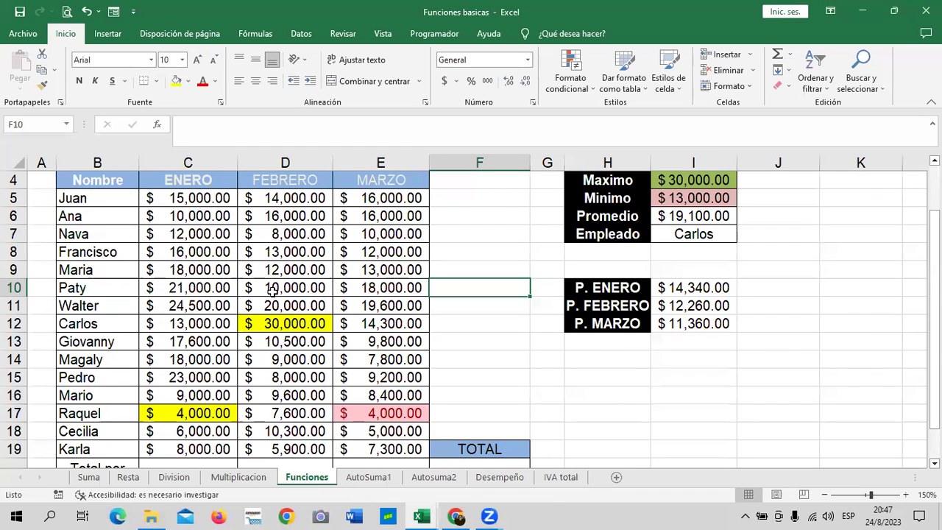
{"action": "left_click", "coordinate": [370, 479]}
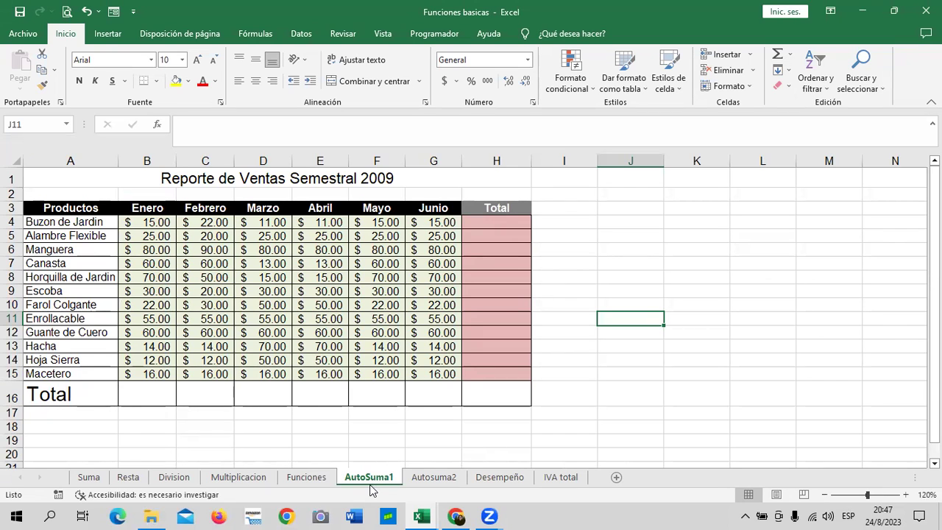
AutoSum the six-month sales into Total cells H4 and H5
{"action": "left_click", "coordinate": [495, 223]}
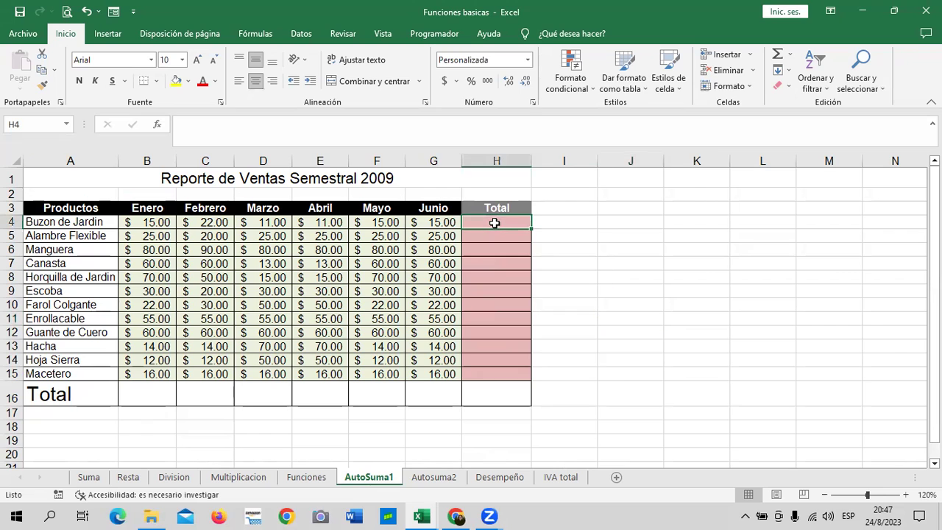
{"action": "left_click", "coordinate": [777, 55]}
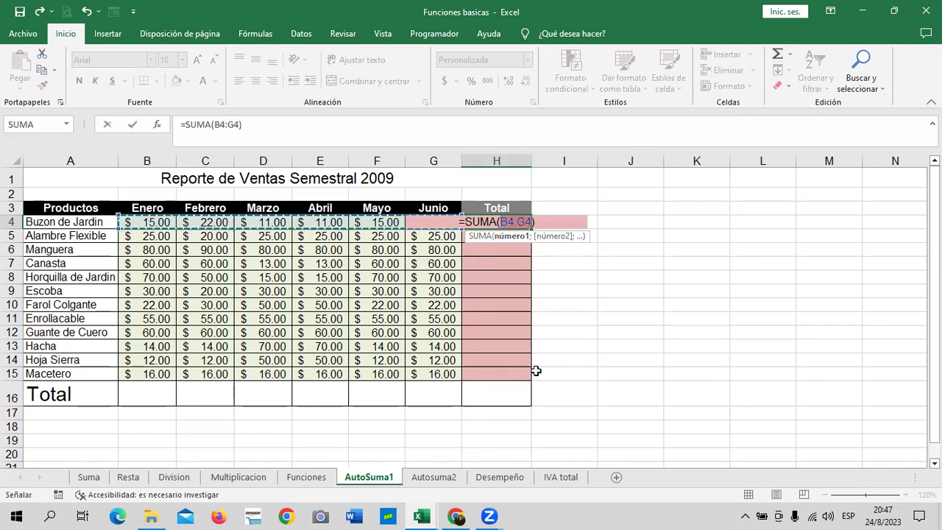
{"action": "key", "text": "Return"}
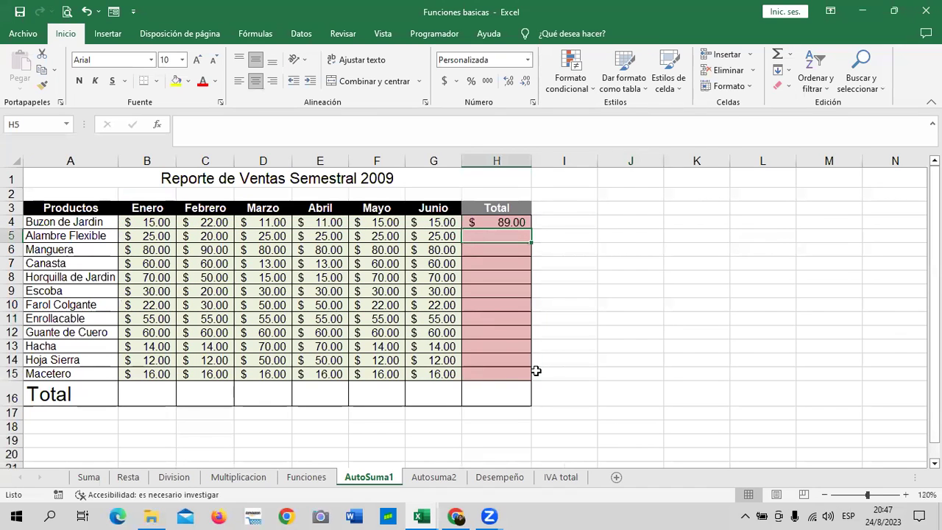
{"action": "left_click", "coordinate": [777, 55]}
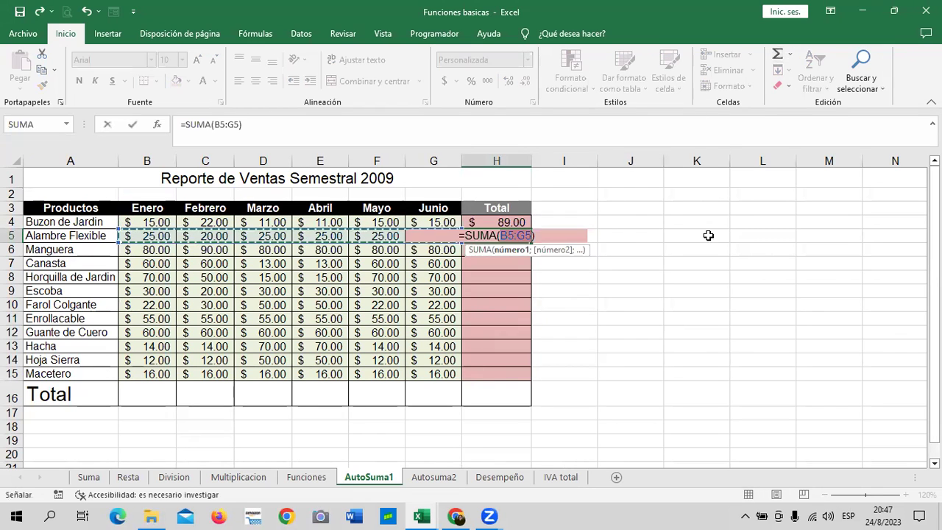
{"action": "key", "text": "Return"}
Copy the H5 sum down through H15, then go to the Autosuma2 sheet
{"action": "left_click", "coordinate": [495, 234]}
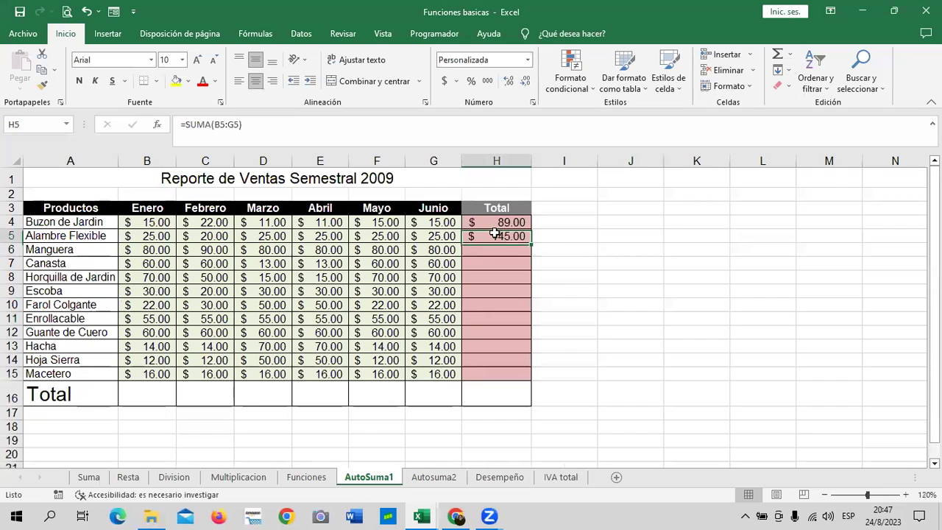
{"action": "left_click_drag", "start_coordinate": [532, 242], "coordinate": [535, 379]}
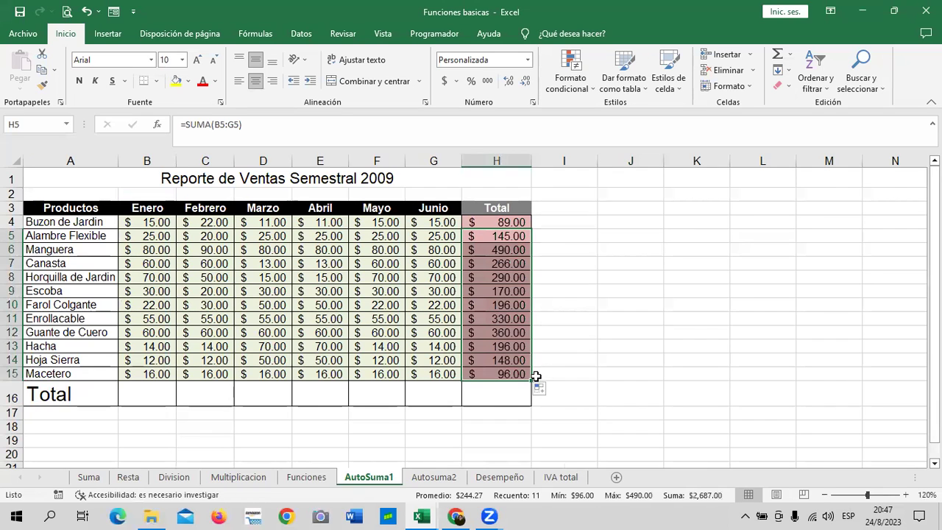
{"action": "left_click", "coordinate": [590, 320]}
{"action": "left_click", "coordinate": [505, 222]}
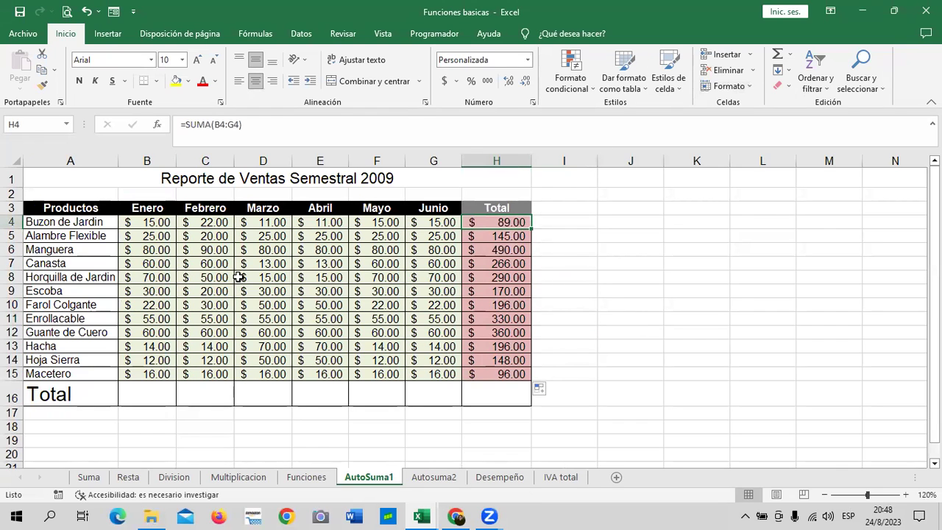
{"action": "left_click", "coordinate": [441, 478]}
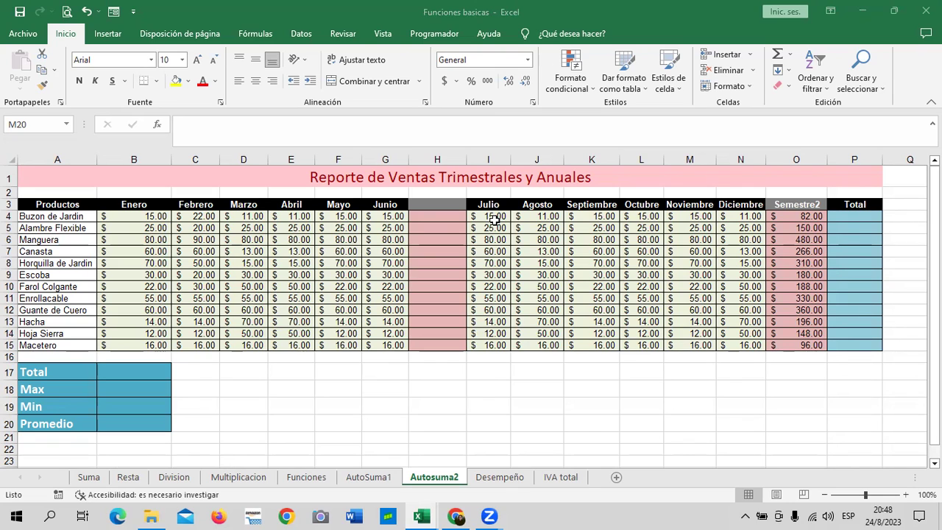
On Funciones, replace the Empleado cell's Carlos with =B8, showing Francisco
{"action": "left_click", "coordinate": [304, 478]}
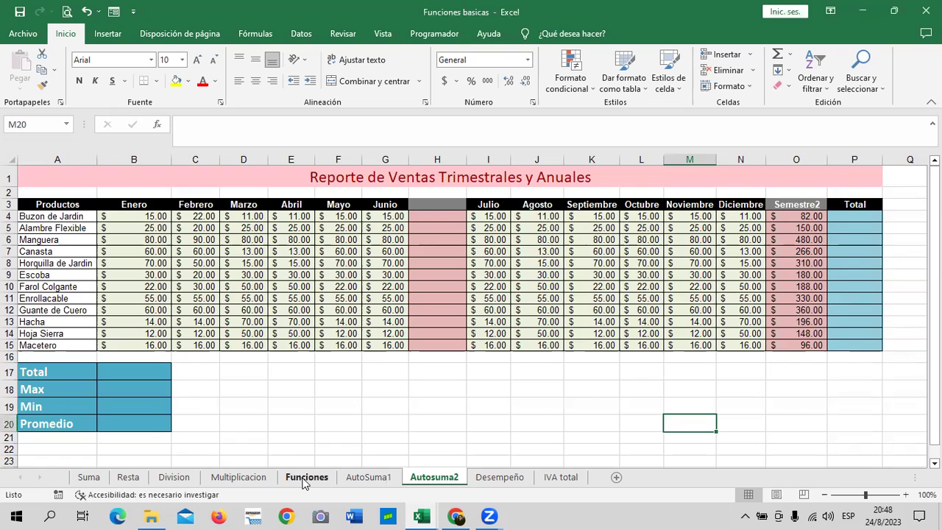
{"action": "left_click", "coordinate": [305, 478]}
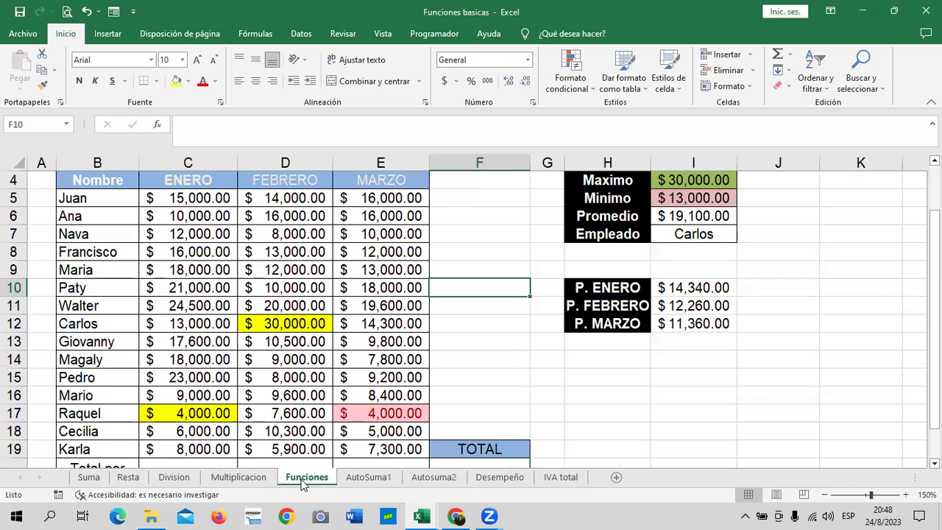
{"action": "left_click", "coordinate": [676, 233]}
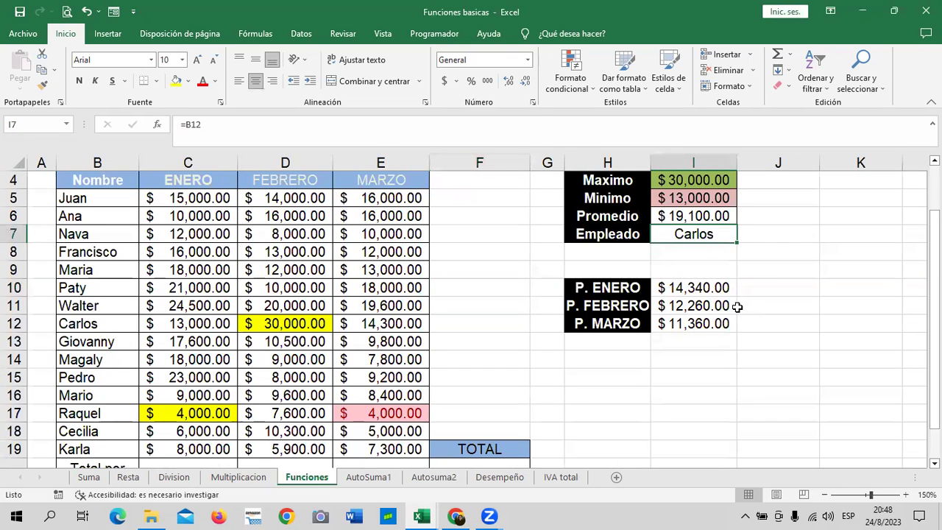
{"action": "key", "text": "Delete"}
{"action": "type", "text": "="}
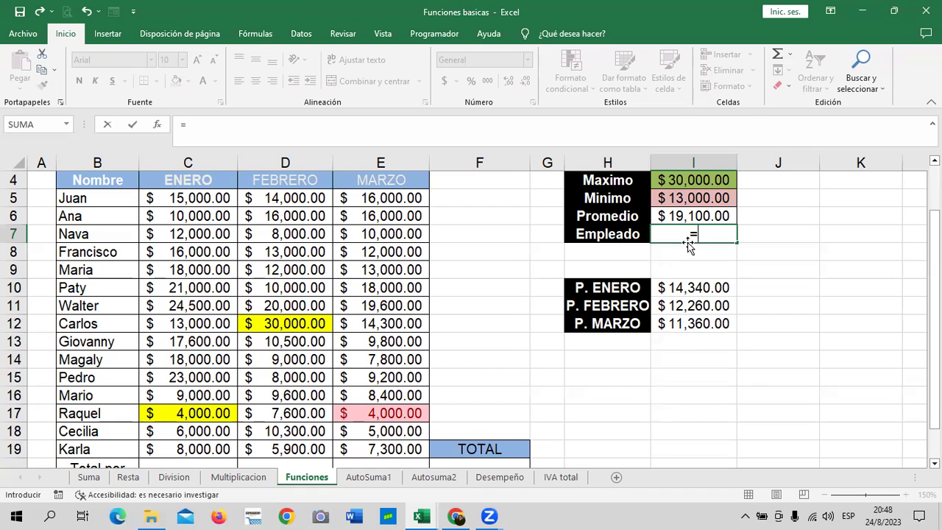
{"action": "left_click", "coordinate": [114, 250]}
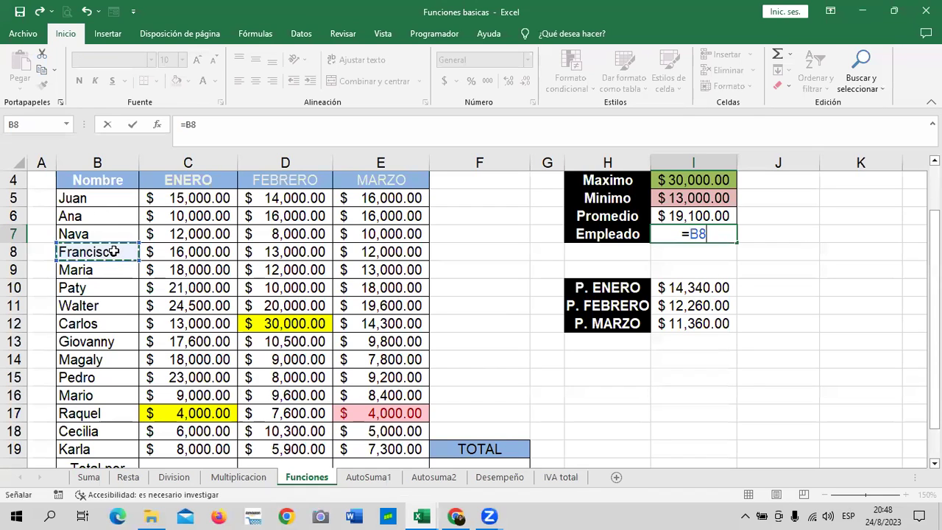
{"action": "key", "text": "Return"}
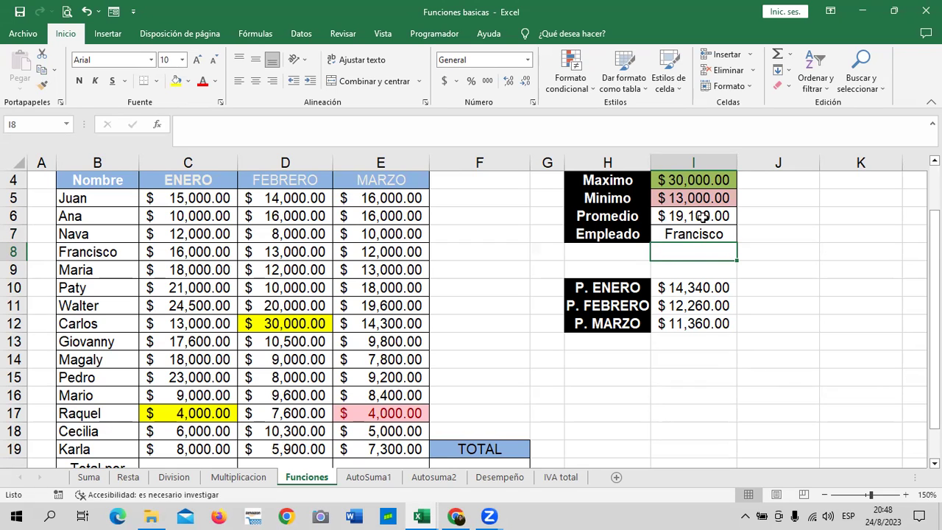
{"action": "scroll", "coordinate": [702, 215], "scroll_direction": "up", "scroll_amount": 3}
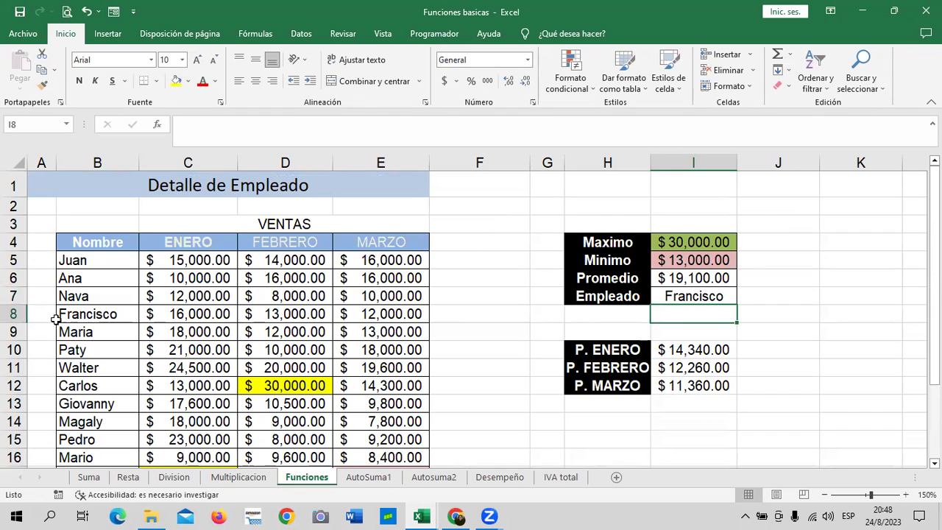
{"action": "left_click", "coordinate": [13, 314]}
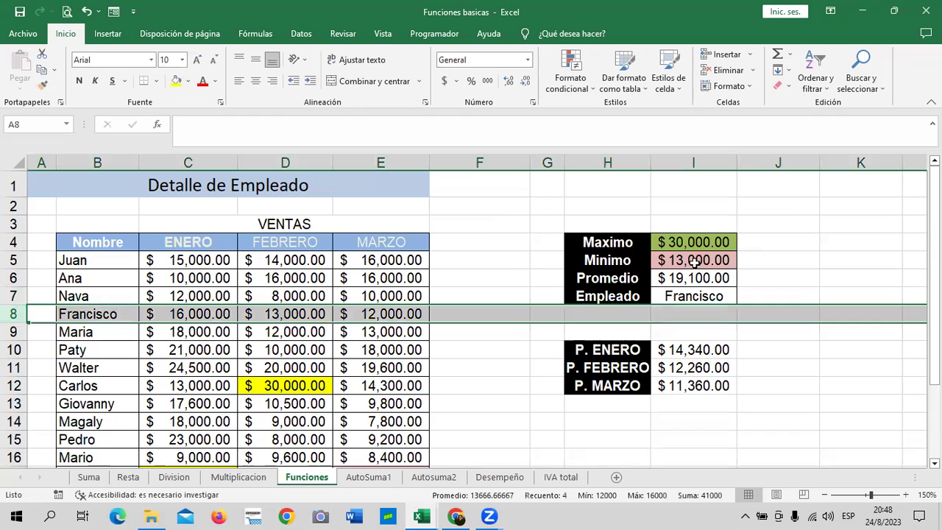
{"action": "left_click", "coordinate": [790, 279]}
Point the Maximo formula at Francisco's row 8 range C8:E8
{"action": "left_click", "coordinate": [714, 295]}
{"action": "left_click", "coordinate": [710, 242]}
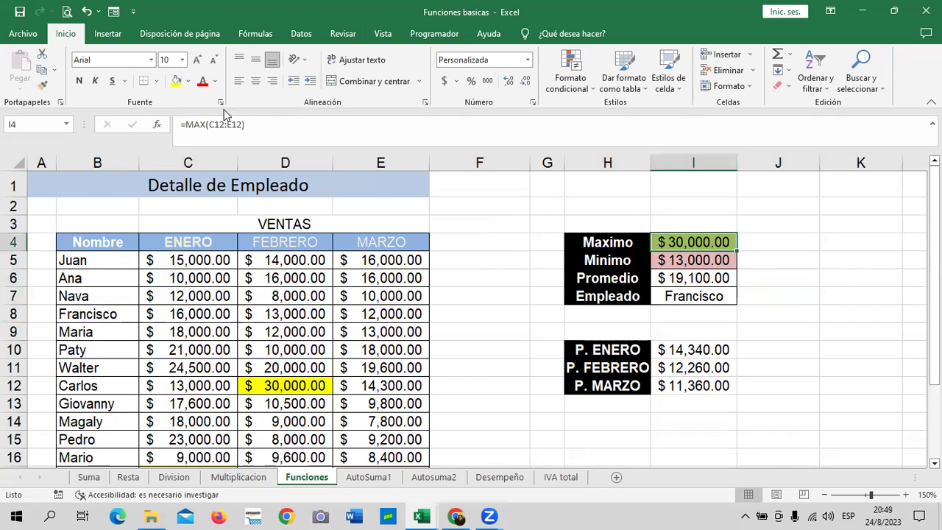
{"action": "left_click", "coordinate": [244, 125]}
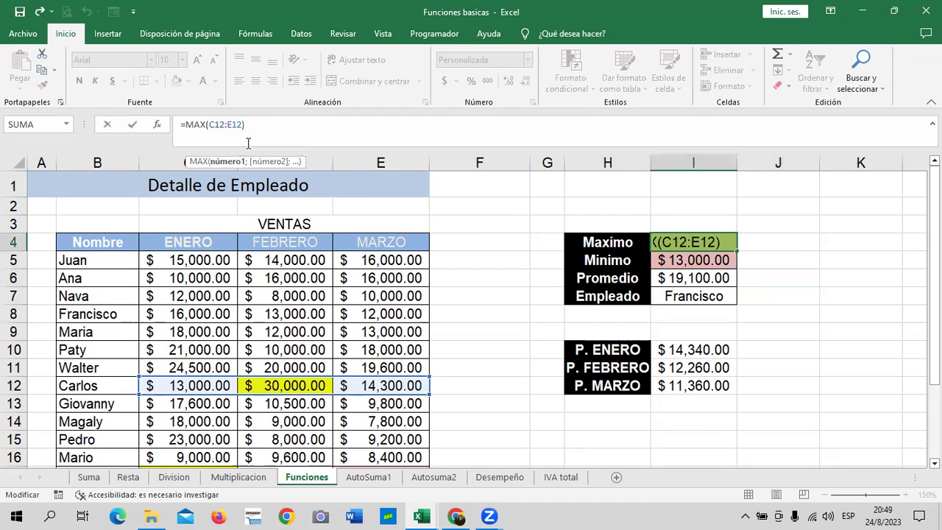
{"action": "key", "text": "BackSpace"}
{"action": "key", "text": "BackSpace"}
{"action": "key", "text": "BackSpace"}
{"action": "key", "text": "BackSpace"}
{"action": "key", "text": "BackSpace"}
{"action": "key", "text": "BackSpace"}
{"action": "key", "text": "BackSpace"}
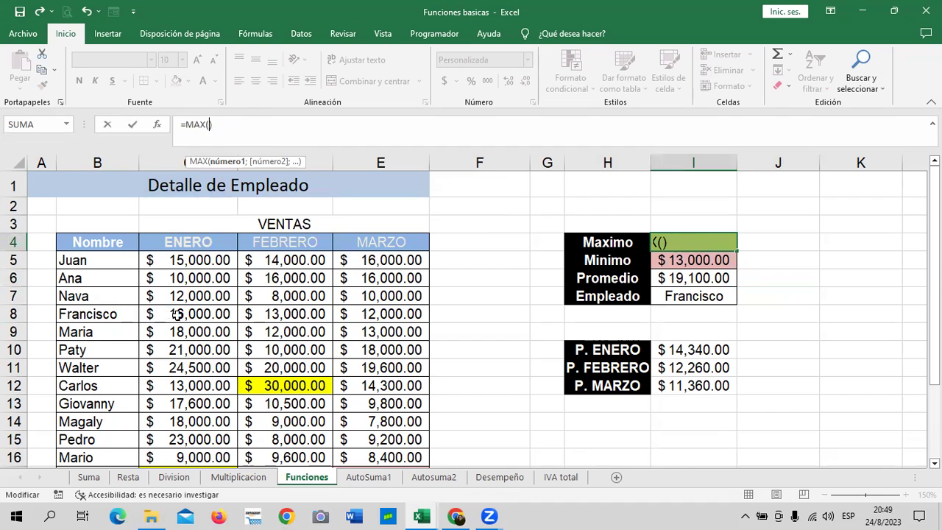
{"action": "left_click_drag", "start_coordinate": [172, 315], "coordinate": [366, 315]}
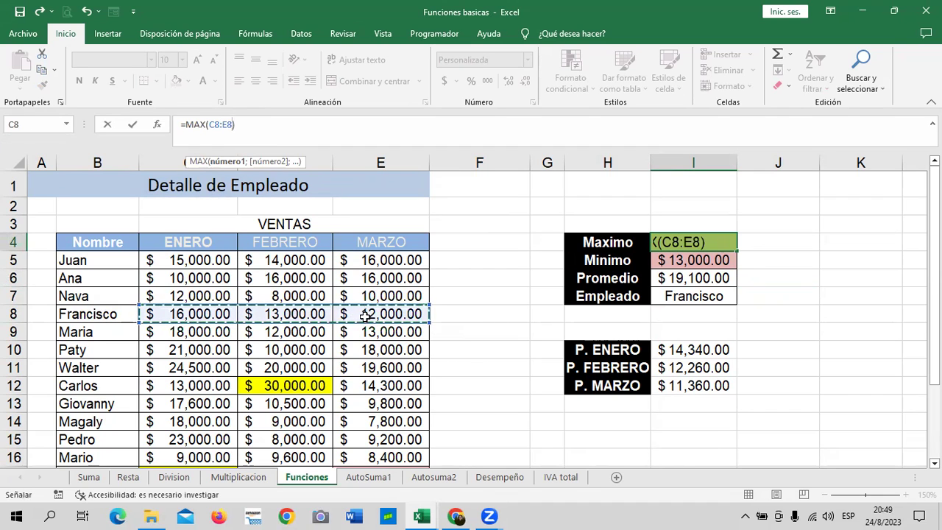
{"action": "key", "text": "Return"}
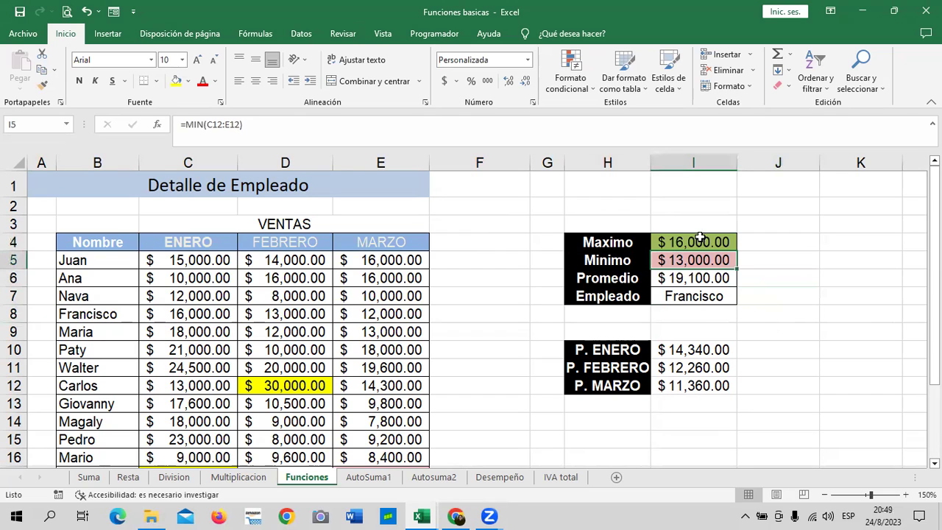
Set Minimo to =MIN(C8:E8), giving $12,000.00
{"action": "left_click", "coordinate": [239, 125]}
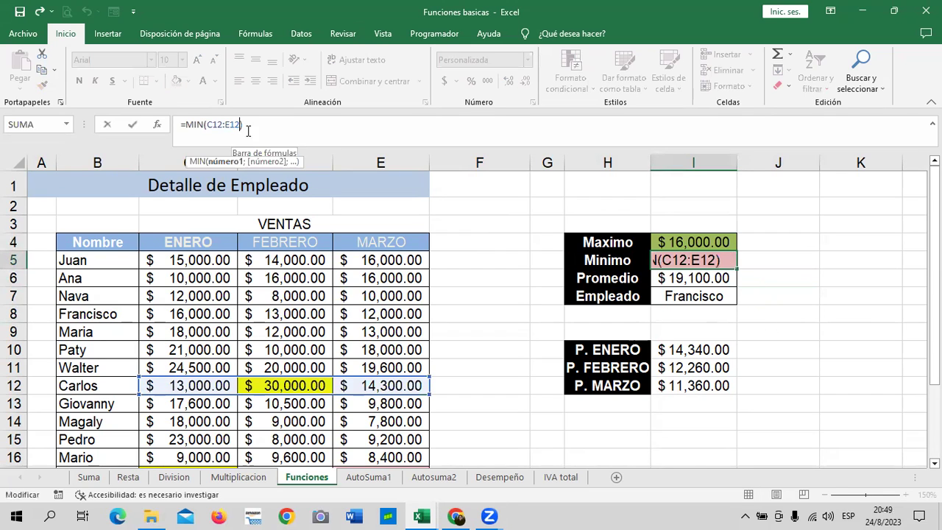
{"action": "key", "text": "BackSpace"}
{"action": "key", "text": "BackSpace"}
{"action": "key", "text": "BackSpace"}
{"action": "key", "text": "BackSpace"}
{"action": "key", "text": "BackSpace"}
{"action": "key", "text": "BackSpace"}
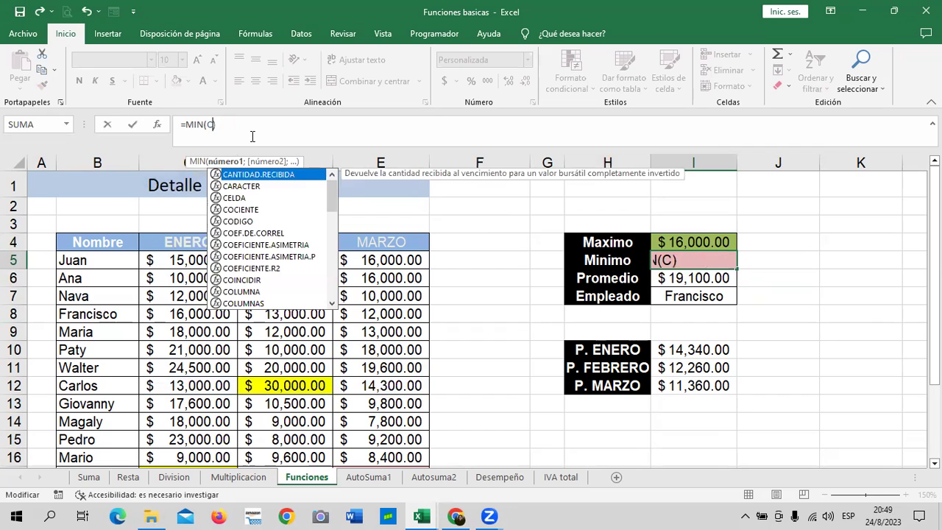
{"action": "key", "text": "Return"}
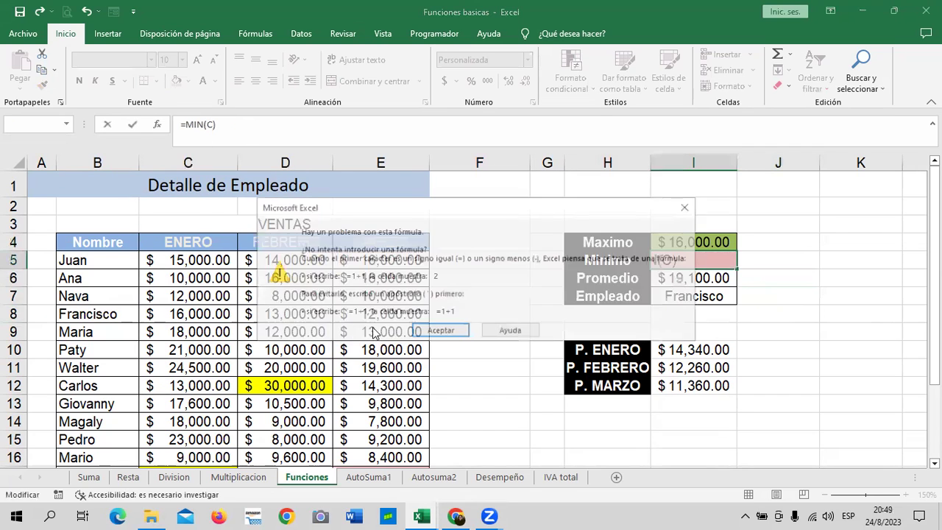
{"action": "left_click", "coordinate": [439, 331]}
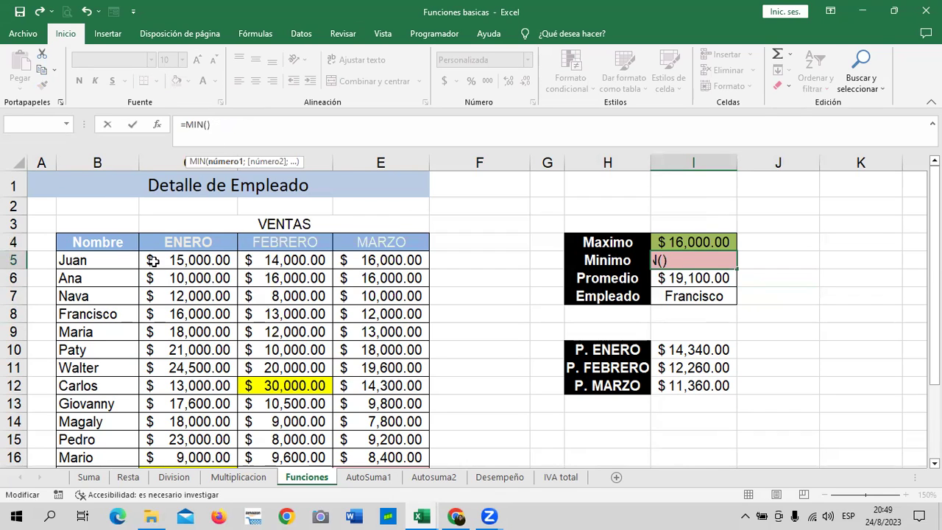
{"action": "left_click", "coordinate": [172, 313]}
{"action": "left_click_drag", "start_coordinate": [172, 313], "coordinate": [379, 308]}
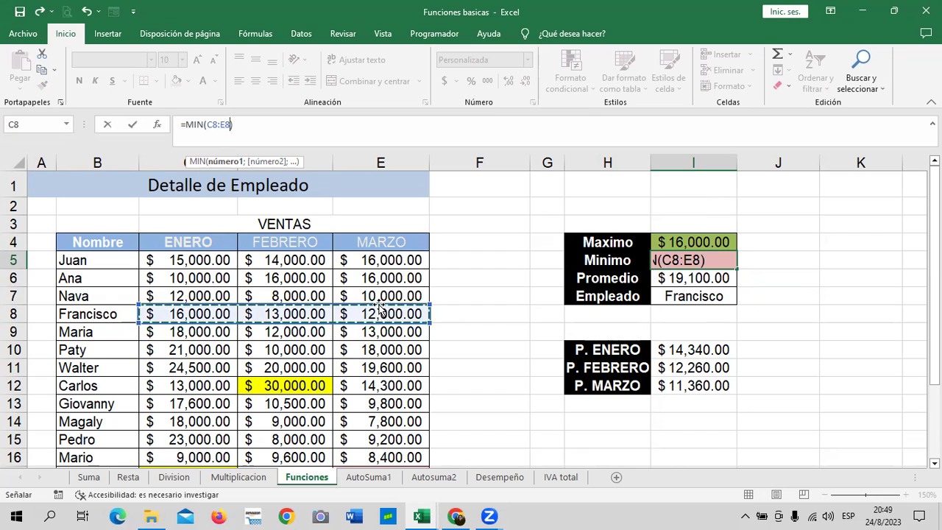
{"action": "key", "text": "Return"}
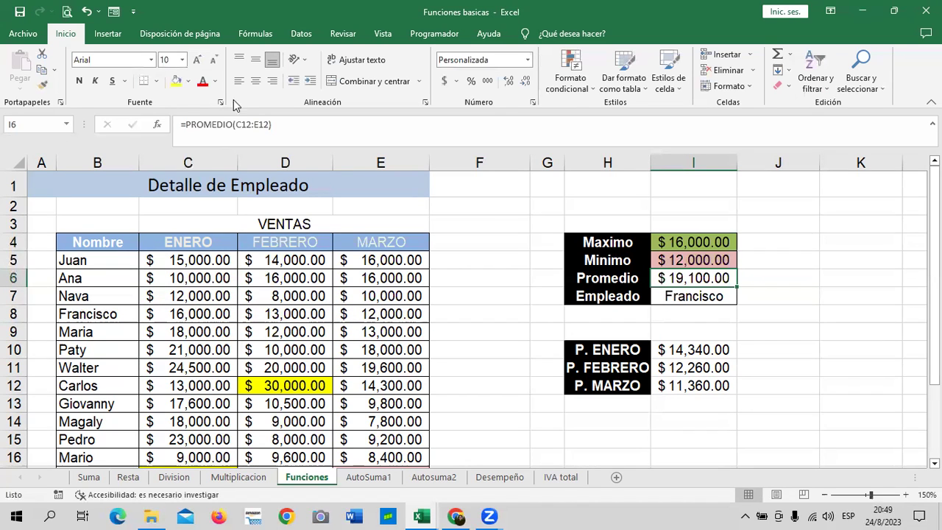
Set Promedio to =PROMEDIO(C8:E8), giving $13,666.67
{"action": "left_click", "coordinate": [268, 124]}
{"action": "key", "text": "BackSpace"}
{"action": "key", "text": "BackSpace"}
{"action": "key", "text": "BackSpace"}
{"action": "key", "text": "BackSpace"}
{"action": "key", "text": "BackSpace"}
{"action": "key", "text": "BackSpace"}
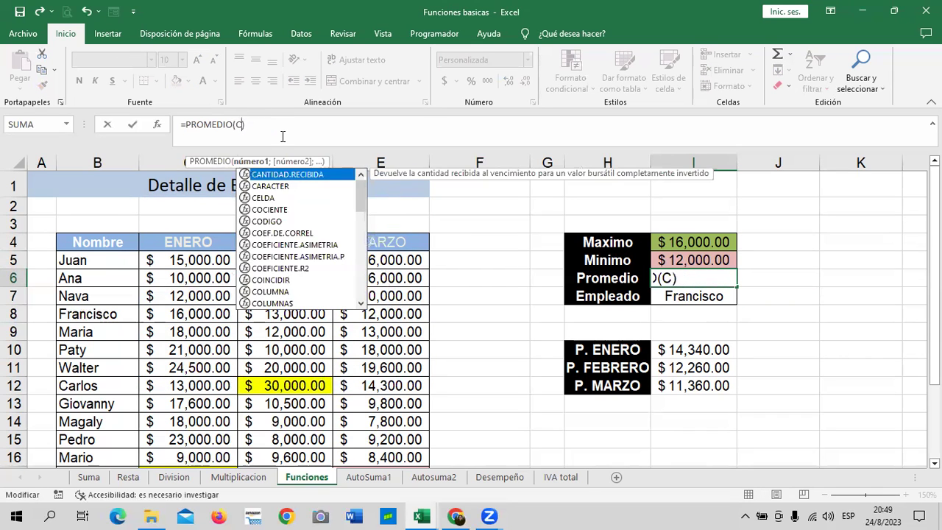
{"action": "key", "text": "BackSpace"}
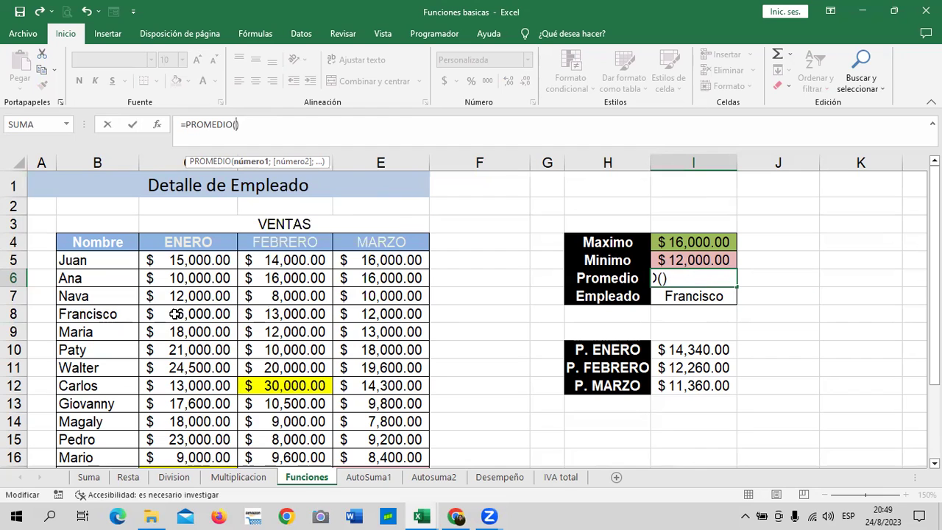
{"action": "left_click_drag", "start_coordinate": [174, 314], "coordinate": [349, 314]}
{"action": "key", "text": "Return"}
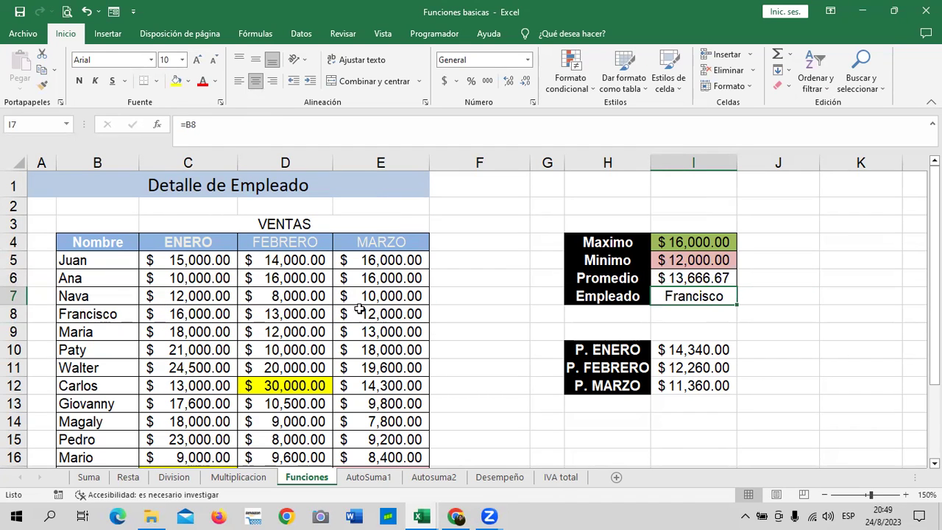
{"action": "left_click", "coordinate": [673, 274]}
{"action": "left_click", "coordinate": [672, 260]}
{"action": "left_click", "coordinate": [672, 242]}
{"action": "left_click", "coordinate": [664, 293]}
{"action": "scroll", "coordinate": [548, 312], "scroll_direction": "down", "scroll_amount": 2}
{"action": "scroll", "coordinate": [546, 312], "scroll_direction": "up", "scroll_amount": 1}
{"action": "scroll", "coordinate": [545, 313], "scroll_direction": "up", "scroll_amount": 1}
{"action": "left_click", "coordinate": [807, 326]}
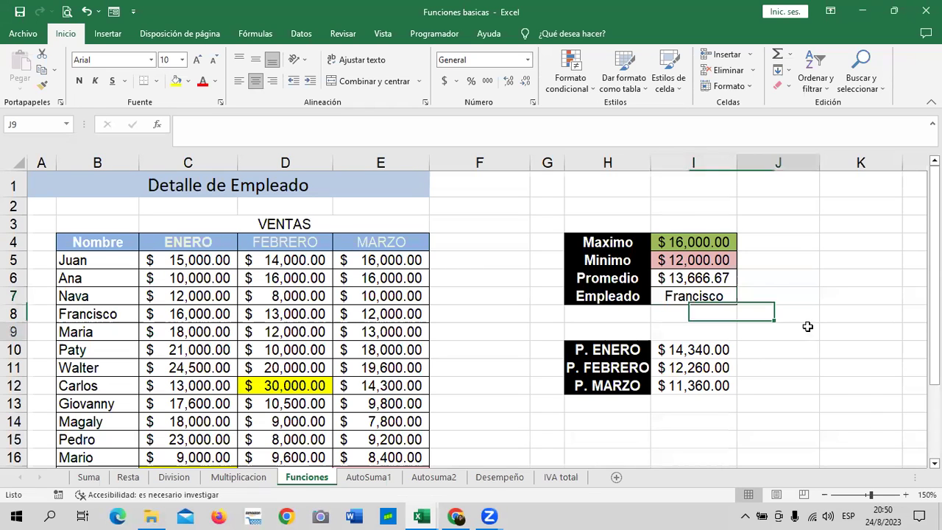
Go to the Autosuma2 sheet
{"action": "left_click", "coordinate": [371, 477]}
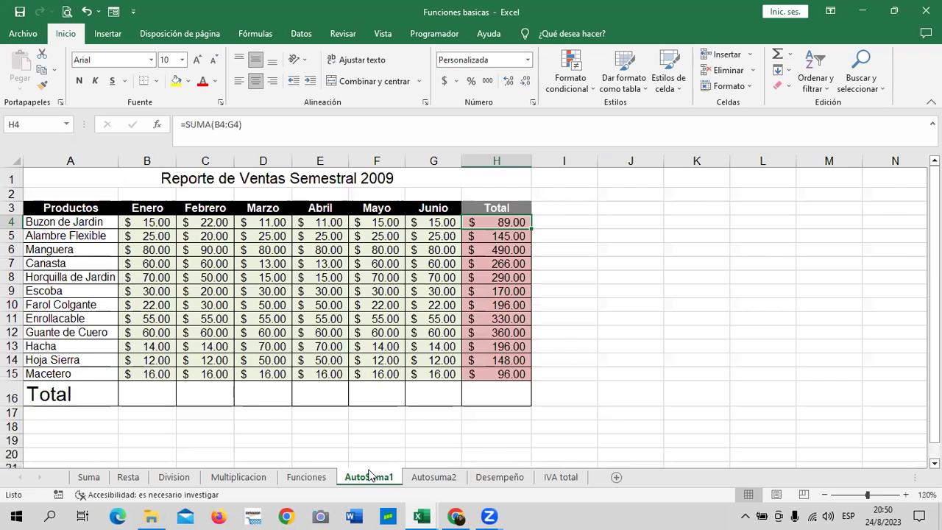
{"action": "left_click", "coordinate": [430, 477]}
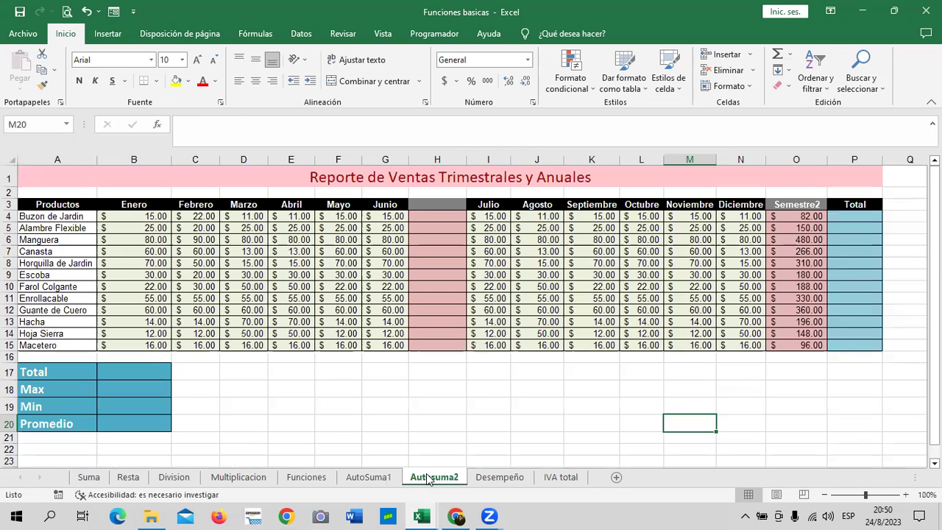
{"action": "left_click", "coordinate": [410, 375]}
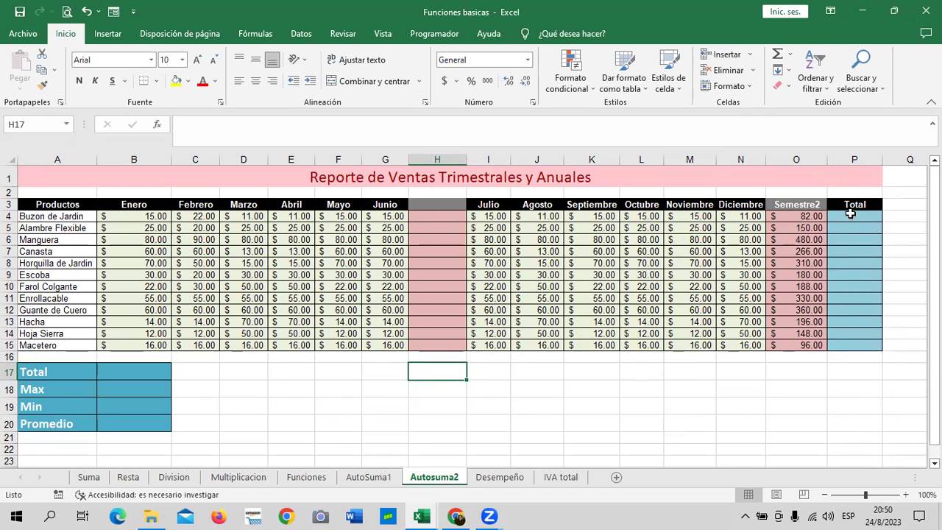
AutoSum H4 and H5, then copy H5 down through H15
{"action": "left_click", "coordinate": [433, 215]}
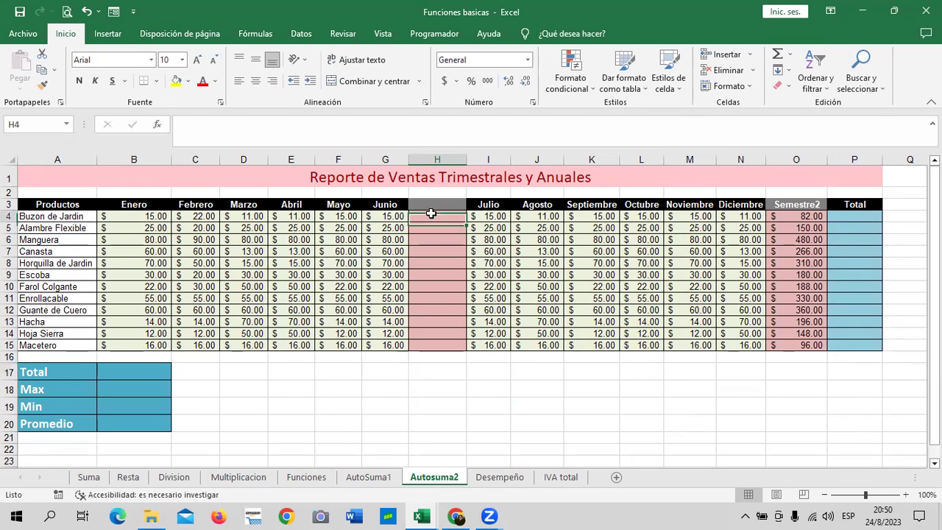
{"action": "left_click", "coordinate": [777, 55]}
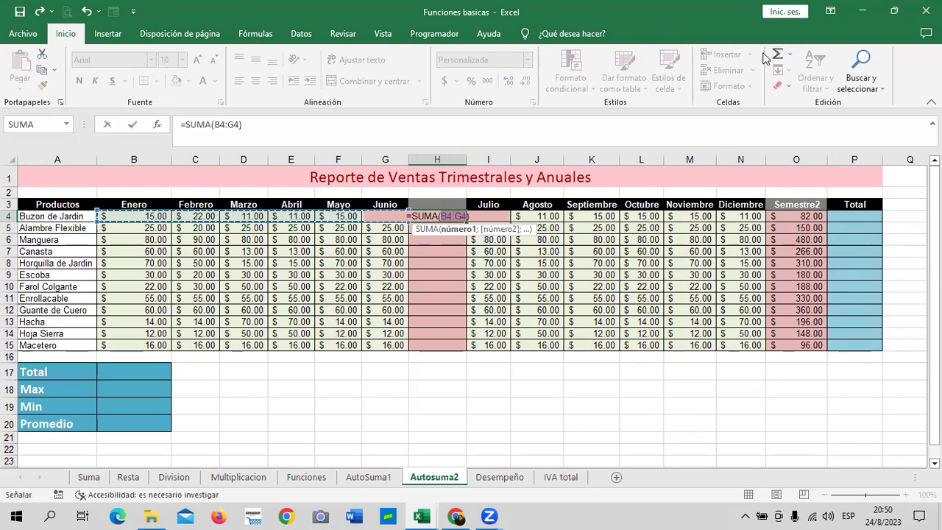
{"action": "key", "text": "Return"}
{"action": "left_click", "coordinate": [778, 58]}
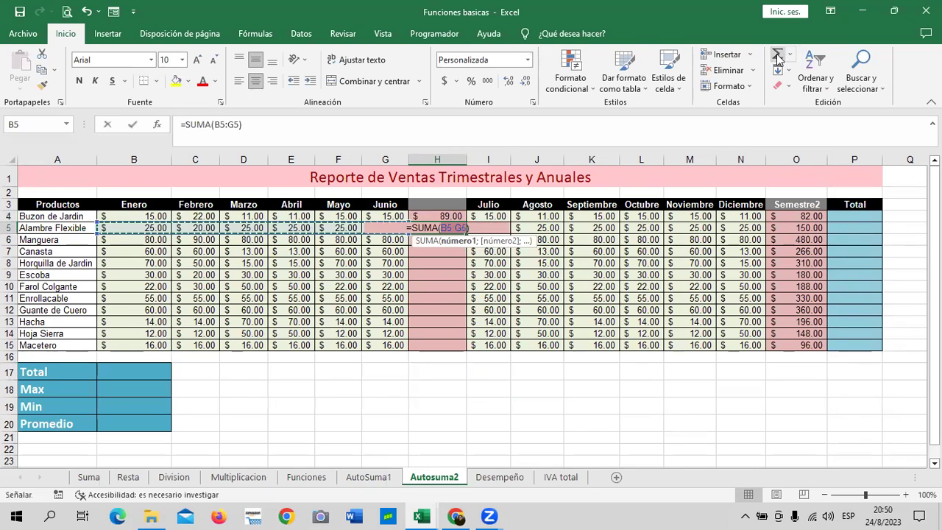
{"action": "key", "text": "Return"}
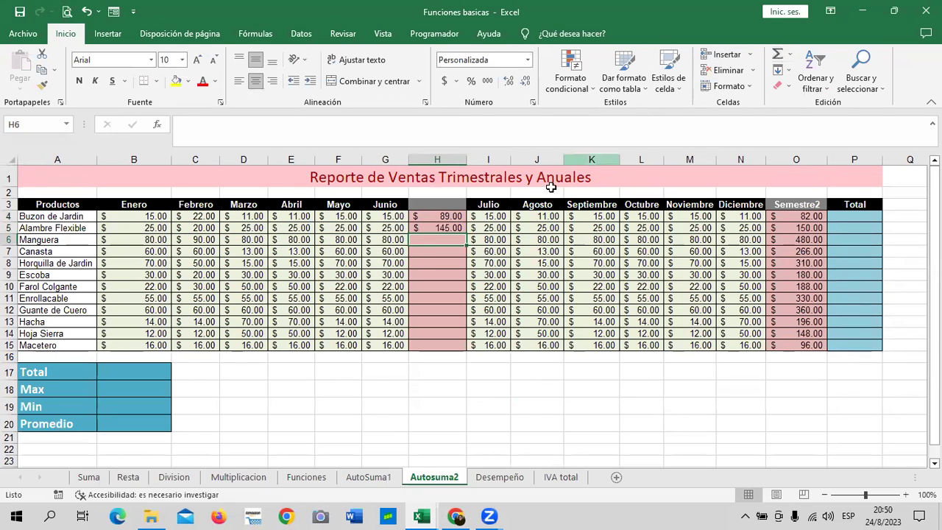
{"action": "left_click", "coordinate": [450, 227]}
{"action": "left_click_drag", "start_coordinate": [466, 235], "coordinate": [464, 346]}
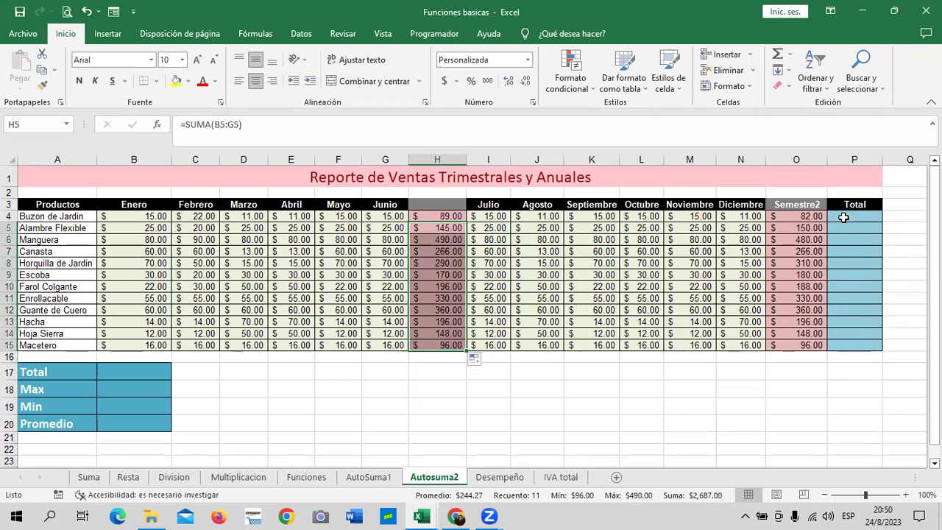
{"action": "left_click", "coordinate": [796, 218]}
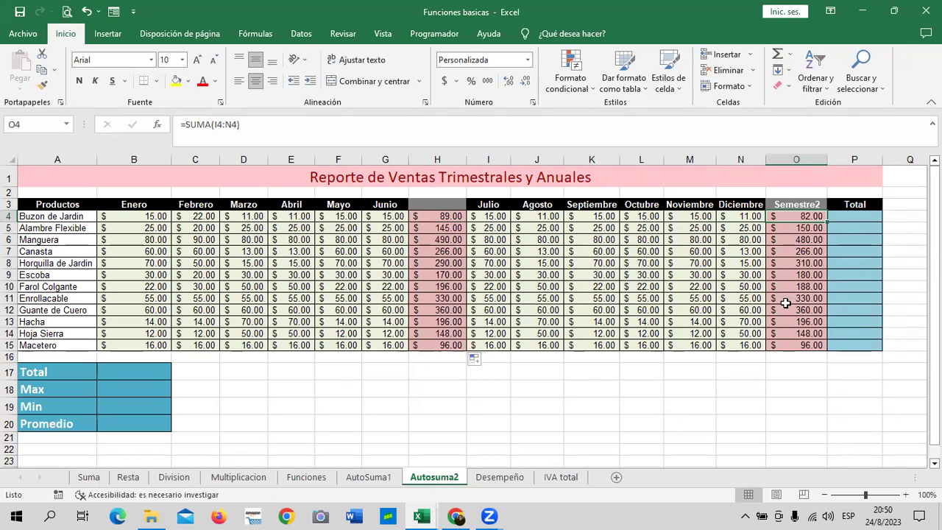
Enter =H4+O4 in Total cell P4
{"action": "left_click", "coordinate": [846, 217]}
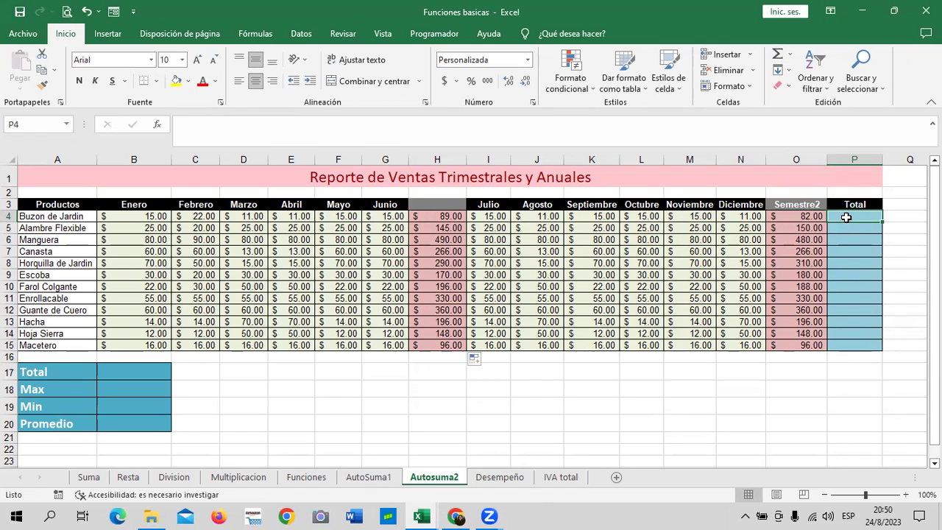
{"action": "type", "text": "="}
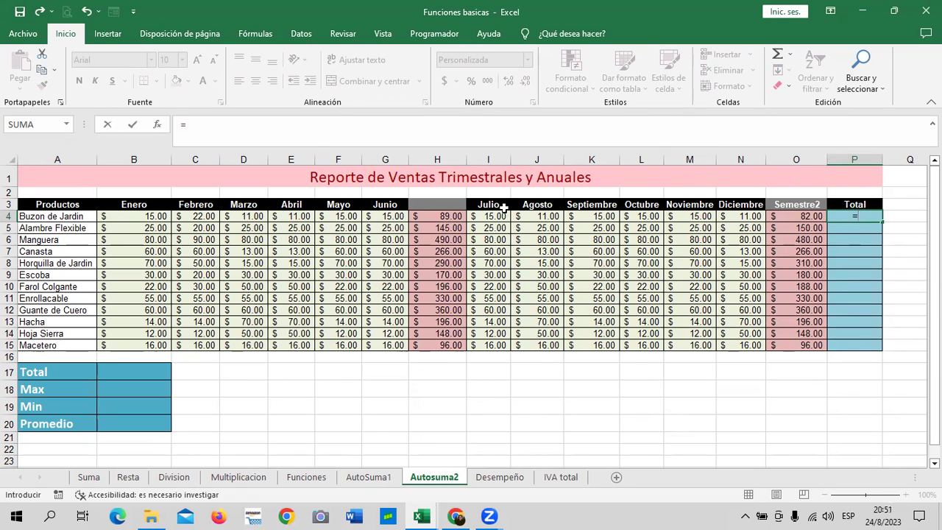
{"action": "left_click", "coordinate": [440, 215]}
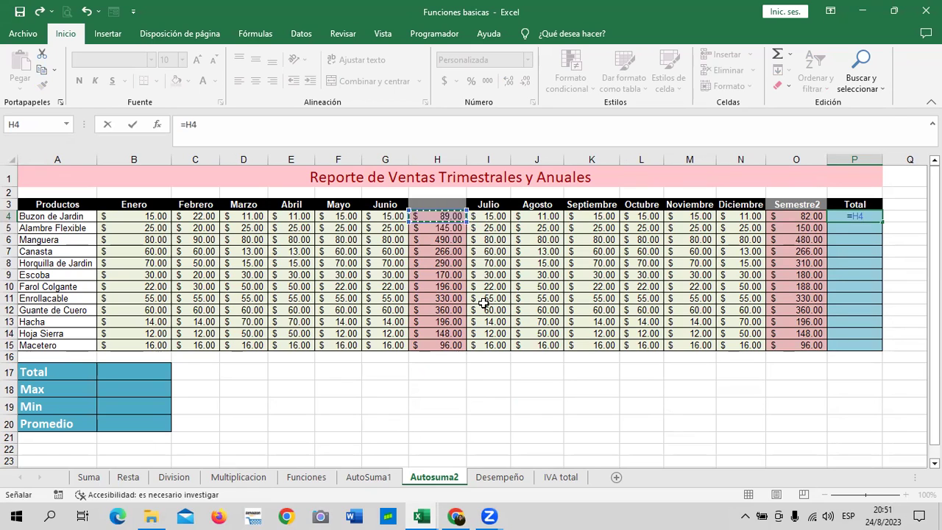
{"action": "type", "text": "+"}
{"action": "left_click", "coordinate": [810, 217]}
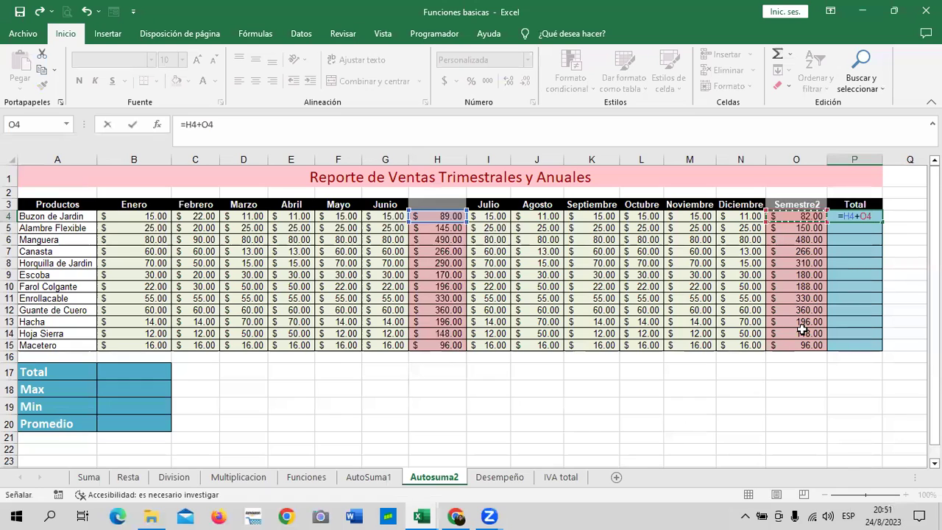
{"action": "key", "text": "Return"}
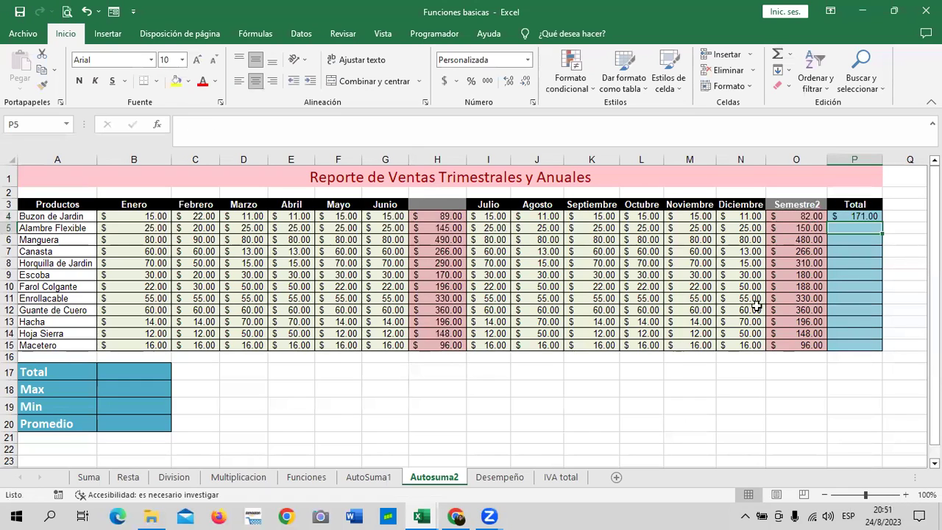
Enter =H5+O5 in P5 and fill it down through P15
{"action": "type", "text": "="}
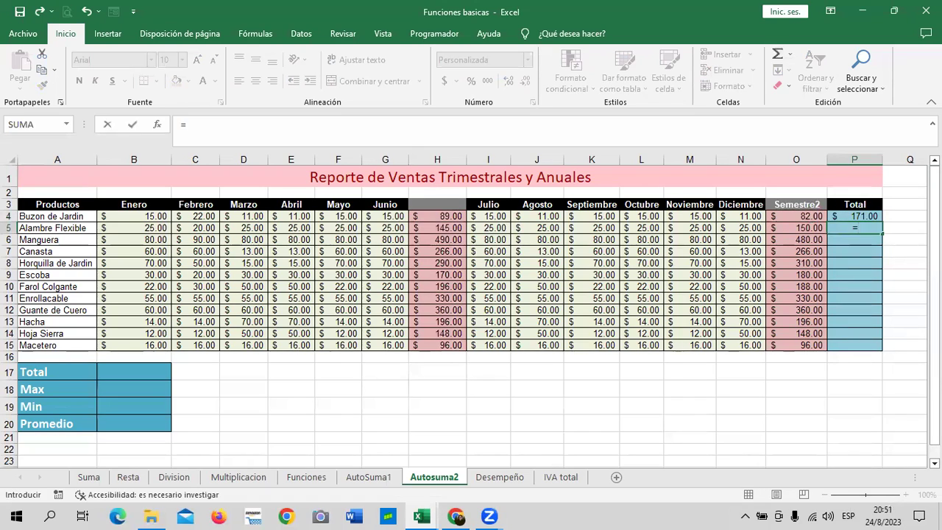
{"action": "left_click", "coordinate": [434, 228]}
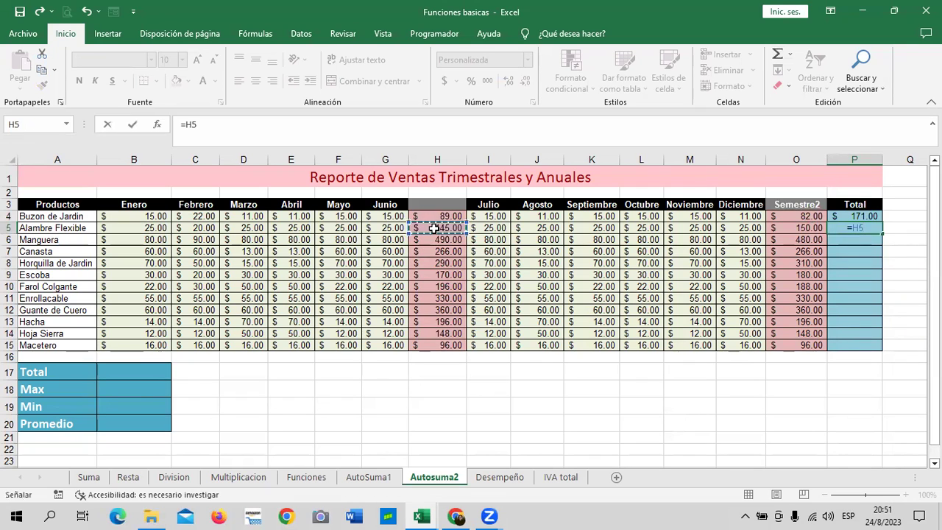
{"action": "type", "text": "+"}
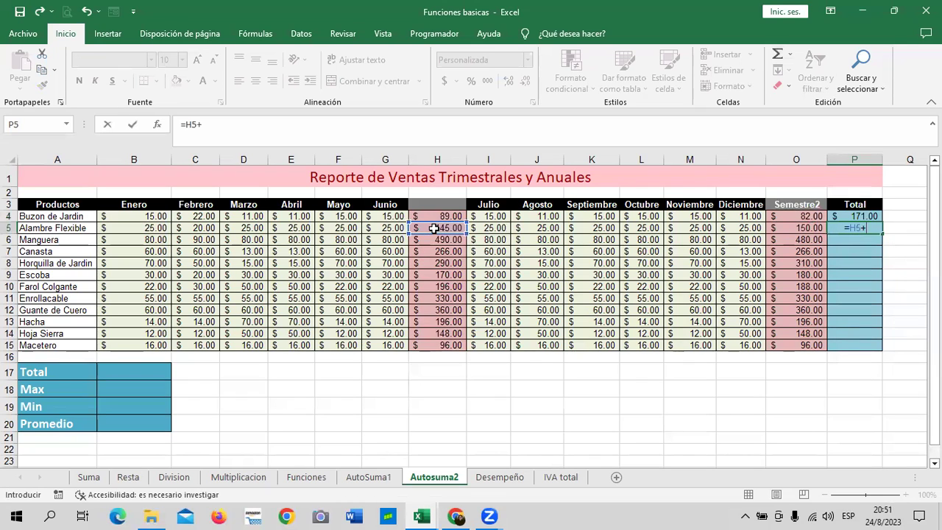
{"action": "left_click", "coordinate": [815, 230]}
{"action": "key", "text": "ctrl+Return"}
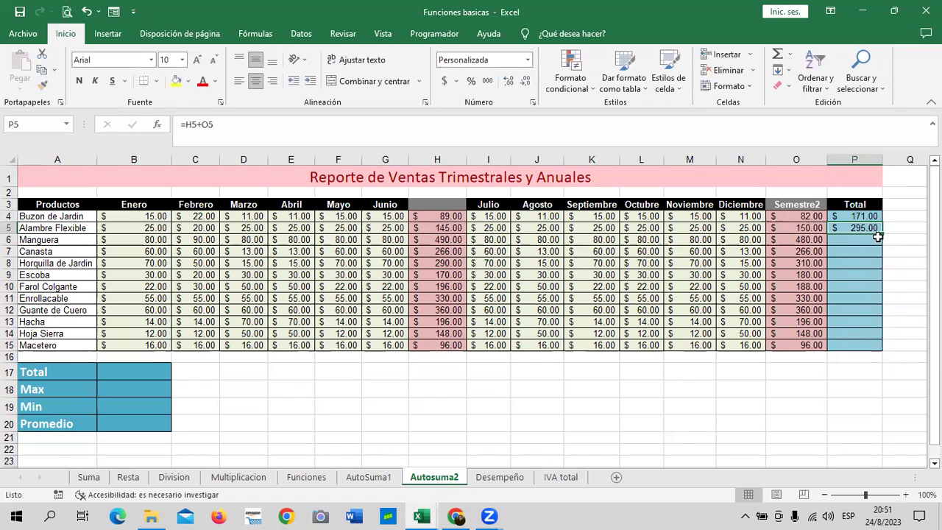
{"action": "left_click_drag", "start_coordinate": [882, 234], "coordinate": [891, 350]}
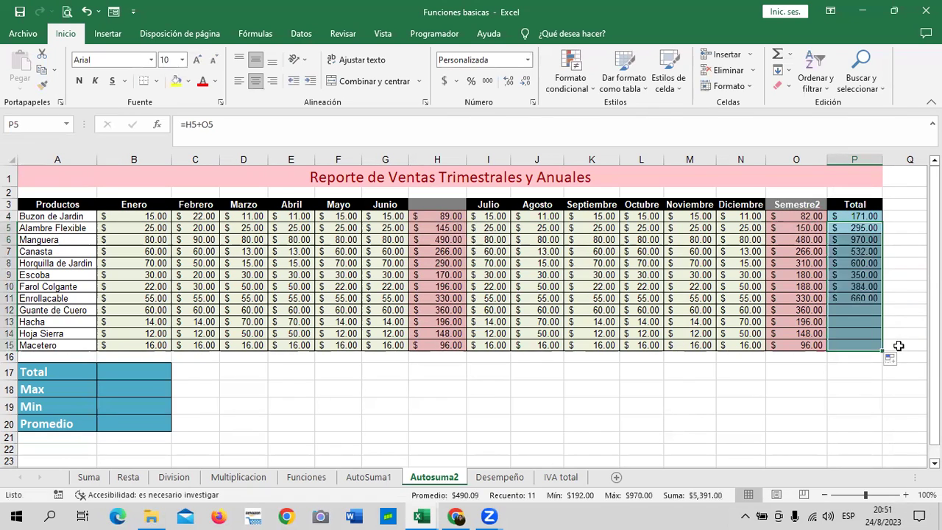
{"action": "left_click", "coordinate": [802, 423]}
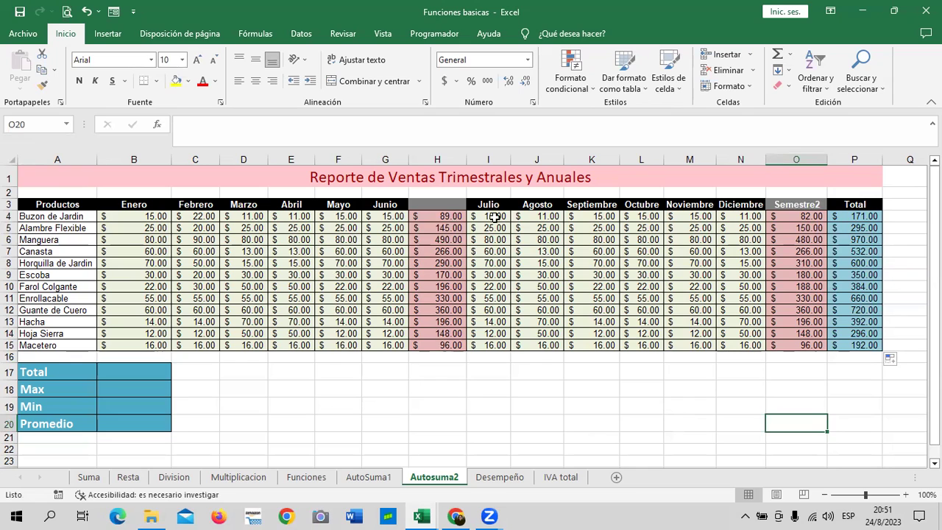
{"action": "left_click", "coordinate": [446, 217]}
{"action": "left_click", "coordinate": [793, 216]}
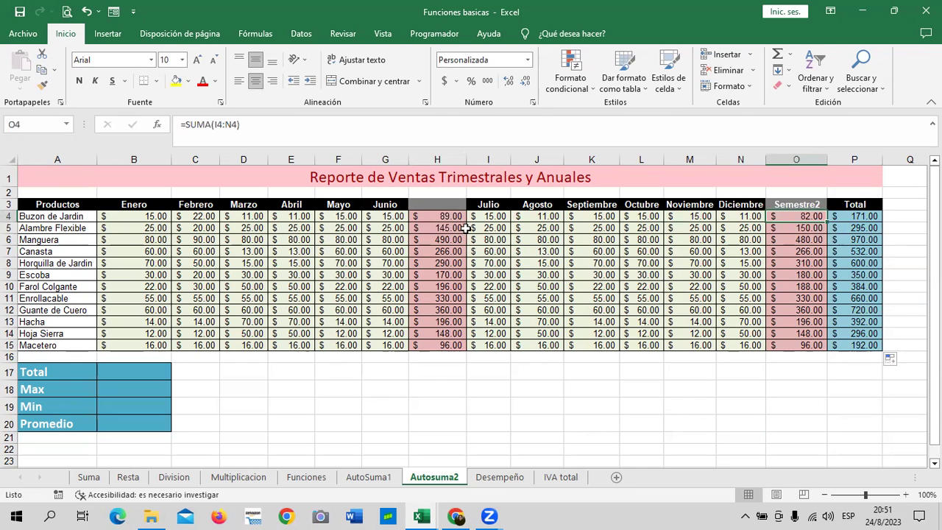
{"action": "left_click", "coordinate": [441, 218]}
{"action": "key", "text": "Delete"}
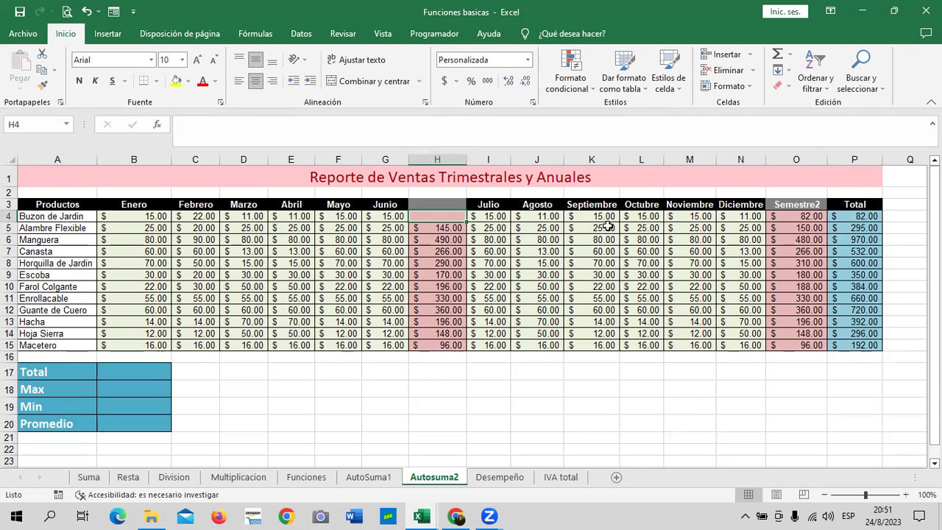
{"action": "left_click", "coordinate": [795, 219]}
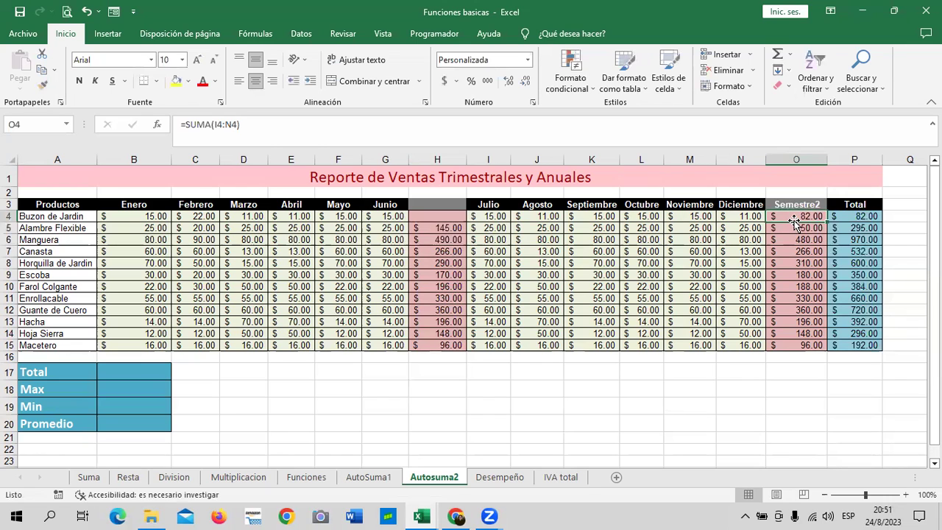
{"action": "key", "text": "Delete"}
AutoSum B4:O4 into O4, then delete that O4 formula
{"action": "left_click_drag", "start_coordinate": [136, 216], "coordinate": [813, 213]}
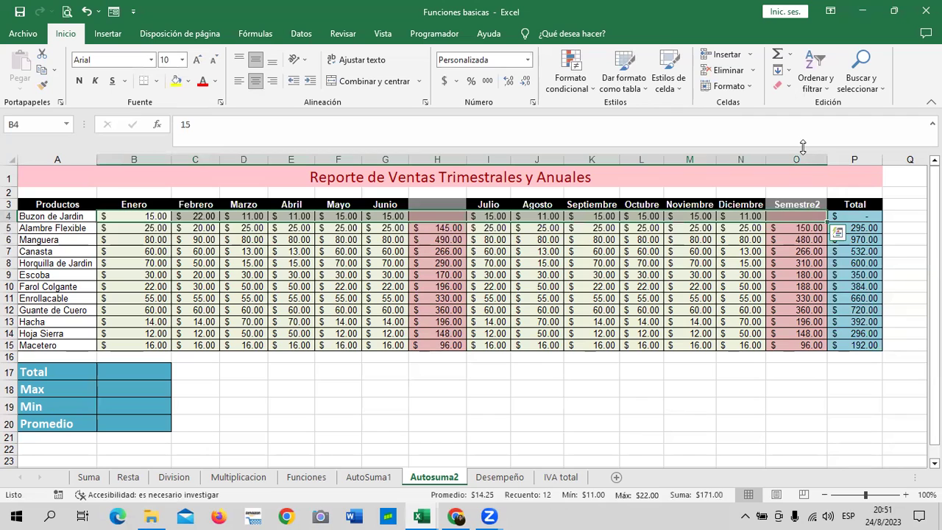
{"action": "key", "text": "alt+equal"}
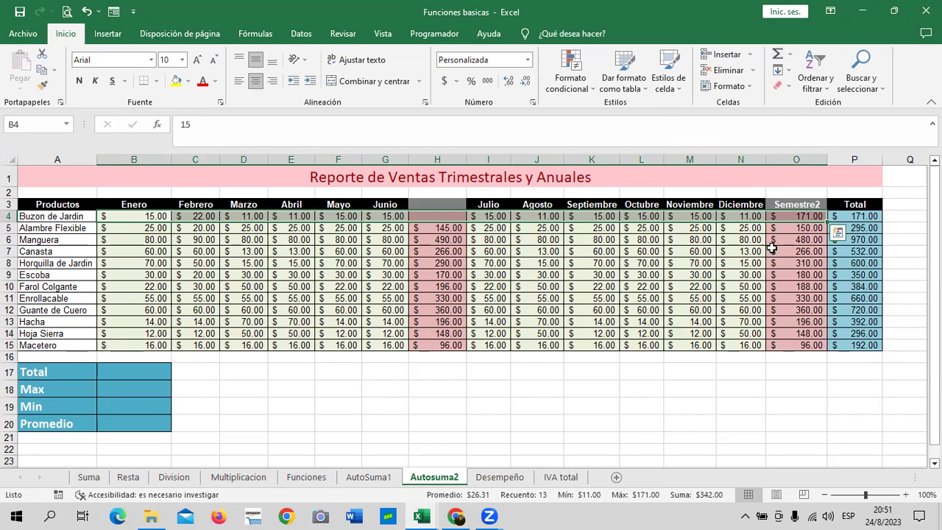
{"action": "left_click", "coordinate": [814, 378]}
{"action": "left_click", "coordinate": [793, 218]}
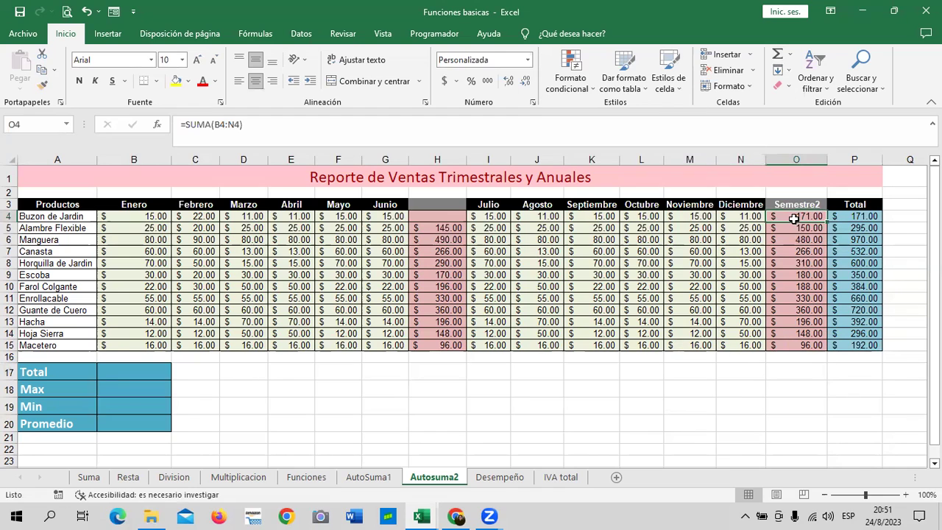
{"action": "key", "text": "Delete"}
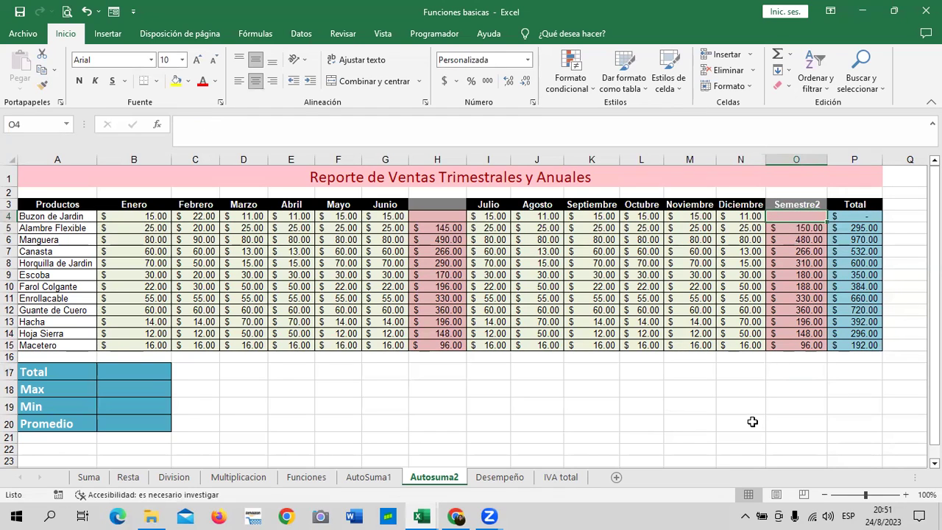
Remove the old Total formula from P4, leaving it empty
{"action": "left_click", "coordinate": [837, 215]}
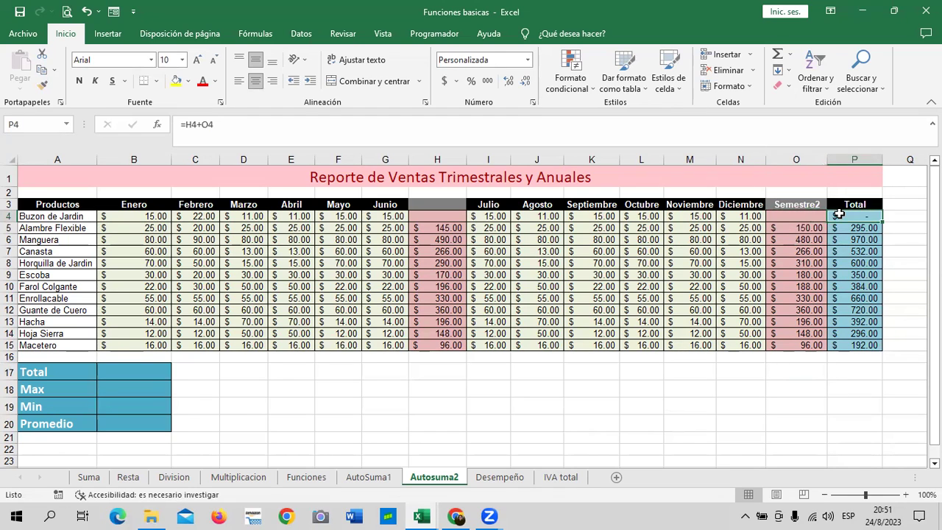
{"action": "left_click", "coordinate": [327, 117]}
{"action": "key", "text": "Home"}
{"action": "key", "text": "Delete"}
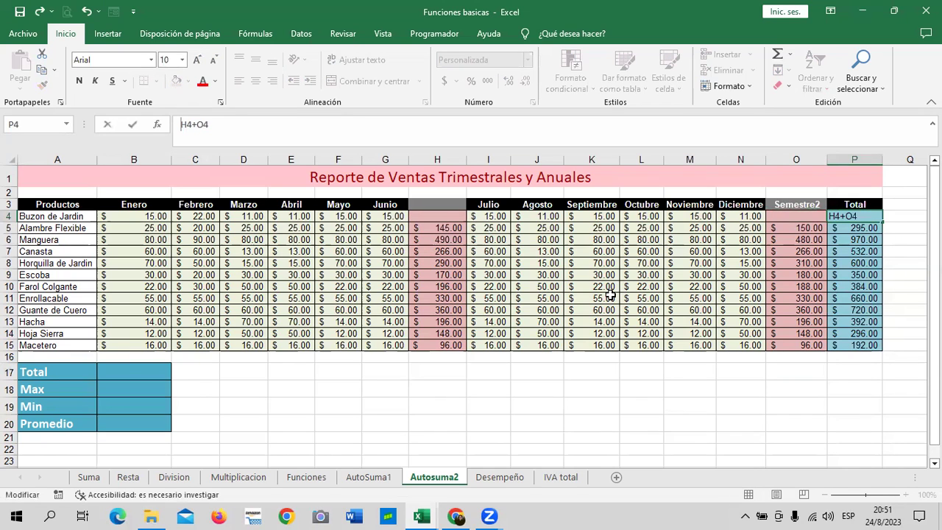
{"action": "key", "text": "ctrl+Return"}
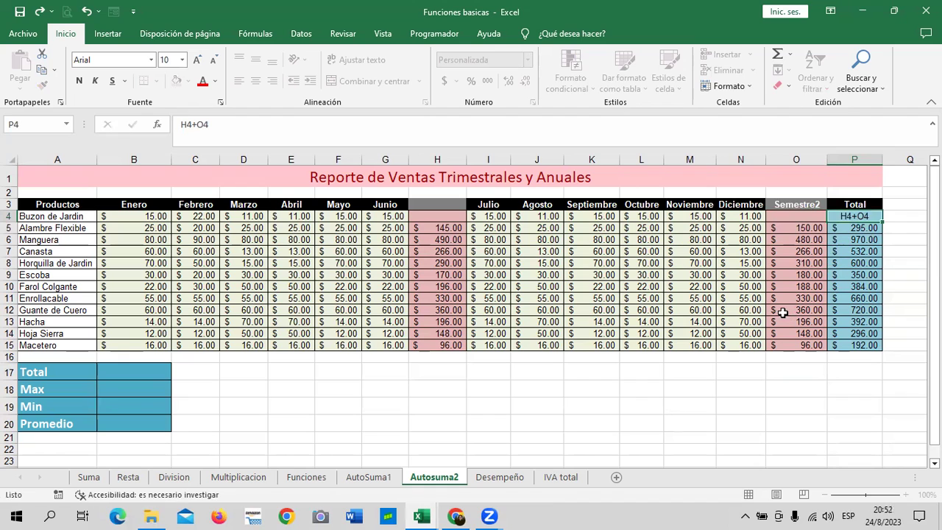
{"action": "left_click", "coordinate": [868, 215]}
{"action": "key", "text": "Delete"}
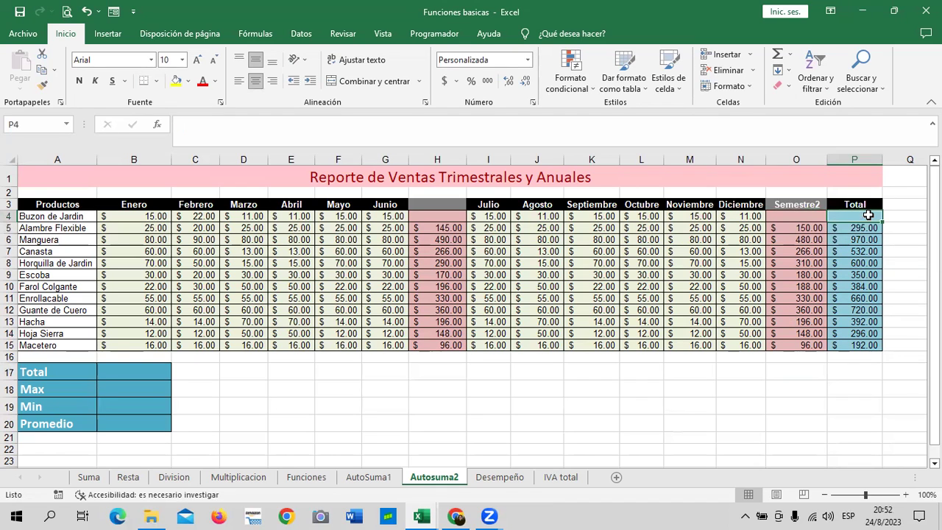
AutoSum row 4 into P4 (171.00) and review row 5's formulas
{"action": "mouse_move", "coordinate": [154, 218]}
{"action": "left_mouse_down"}
{"action": "mouse_move", "coordinate": [405, 226]}
{"action": "mouse_move", "coordinate": [846, 216]}
{"action": "left_mouse_up"}
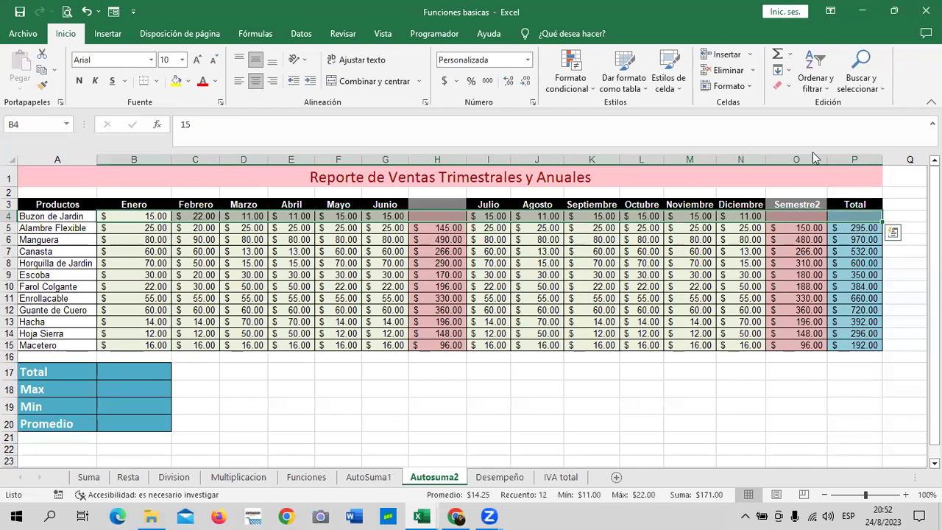
{"action": "left_click", "coordinate": [777, 53]}
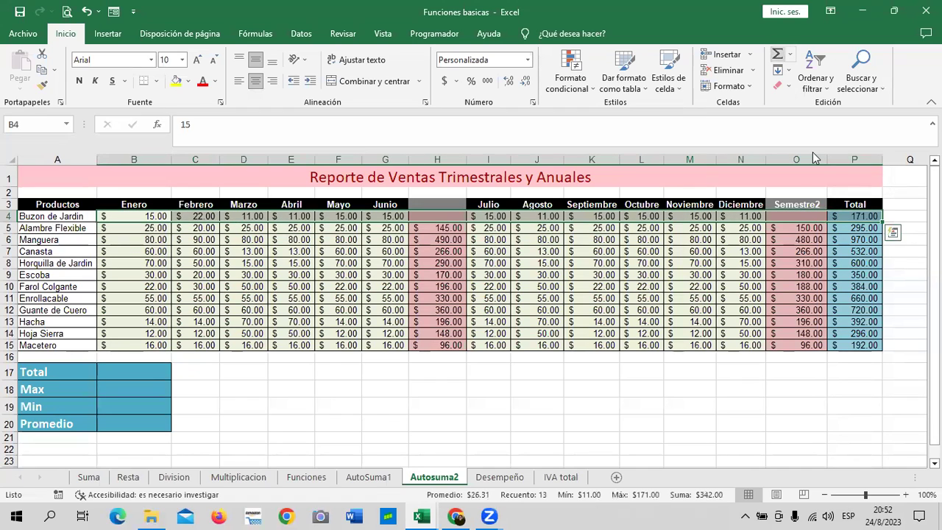
{"action": "left_click", "coordinate": [668, 409]}
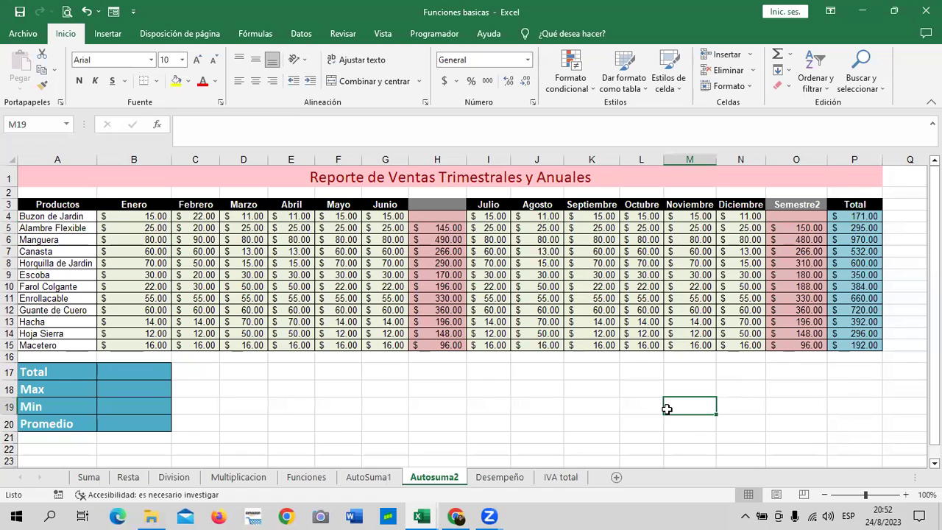
{"action": "left_click", "coordinate": [849, 224]}
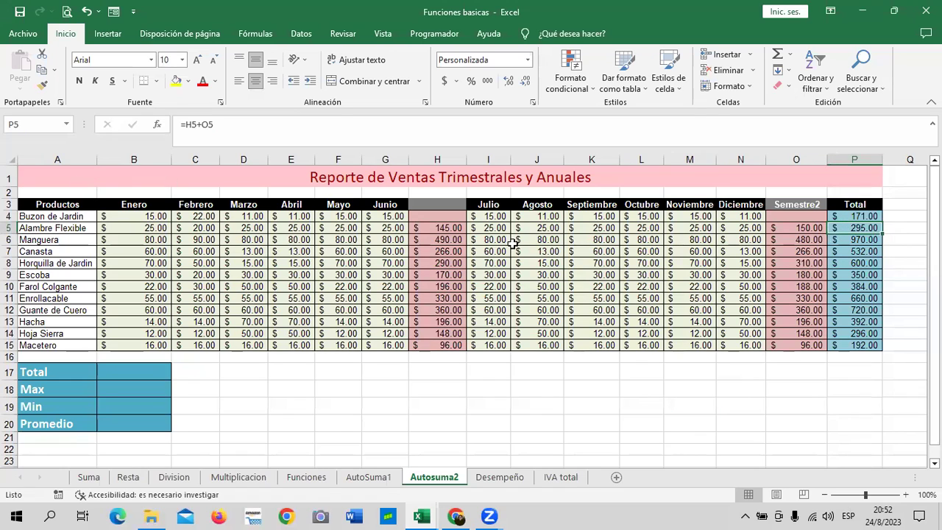
{"action": "left_click", "coordinate": [454, 225]}
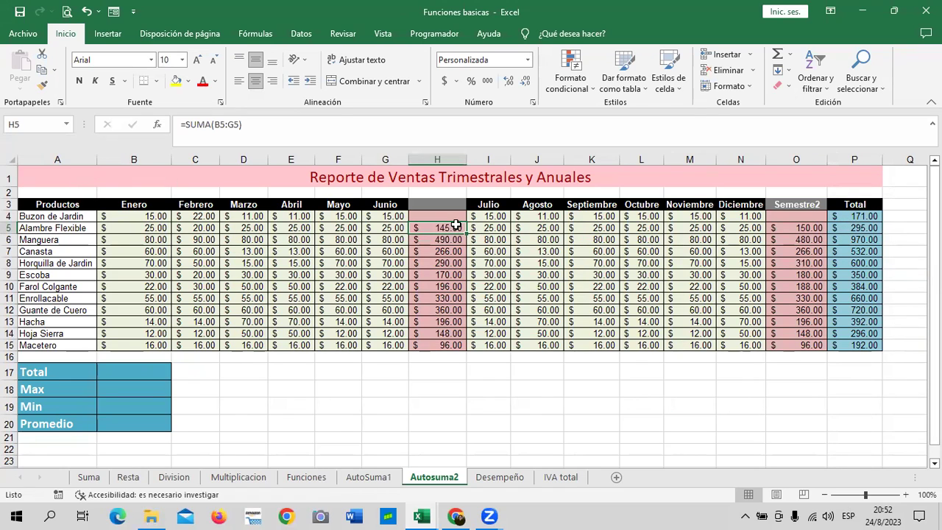
{"action": "left_click", "coordinate": [816, 225]}
{"action": "left_click", "coordinate": [836, 225]}
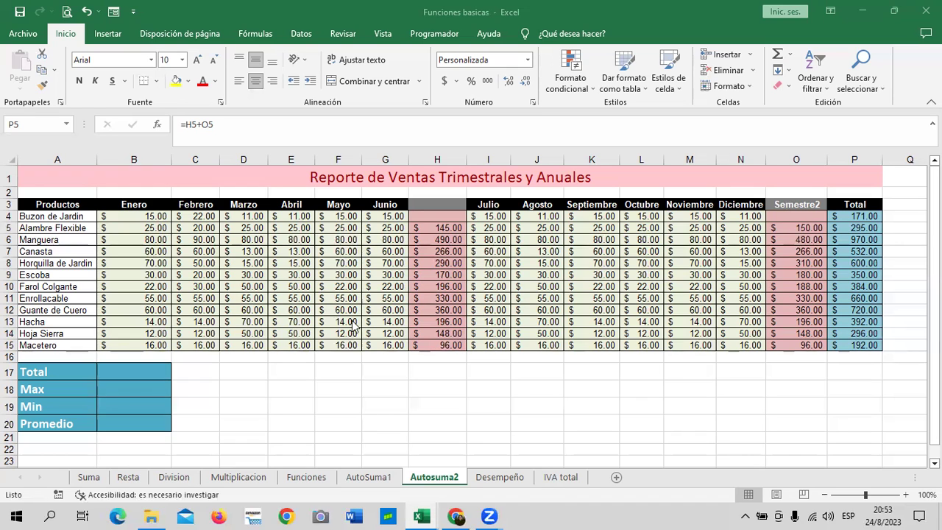
{"action": "left_click", "coordinate": [255, 375]}
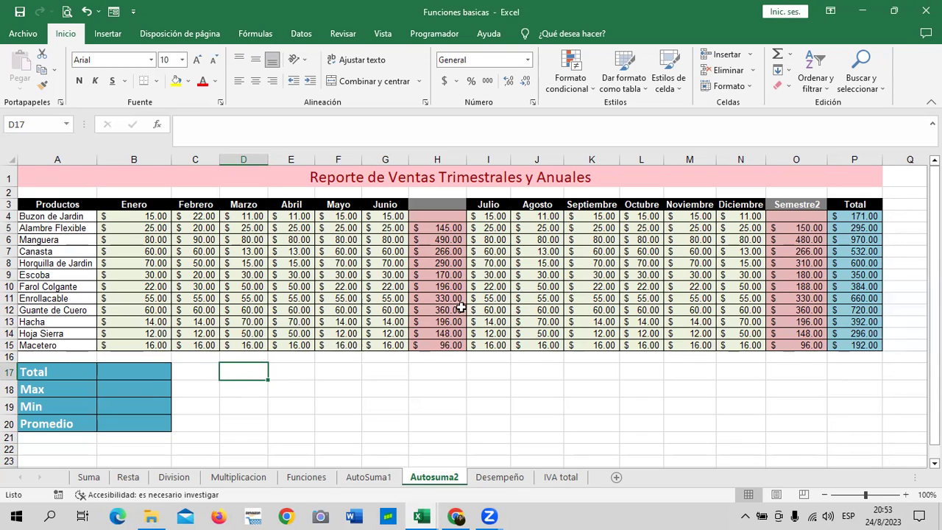
{"action": "left_click", "coordinate": [413, 371]}
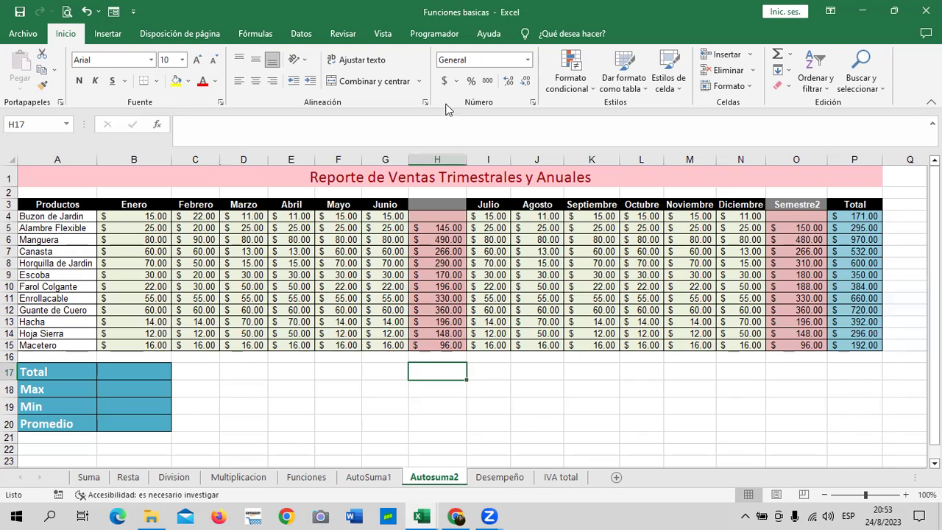
{"action": "left_click", "coordinate": [134, 373]}
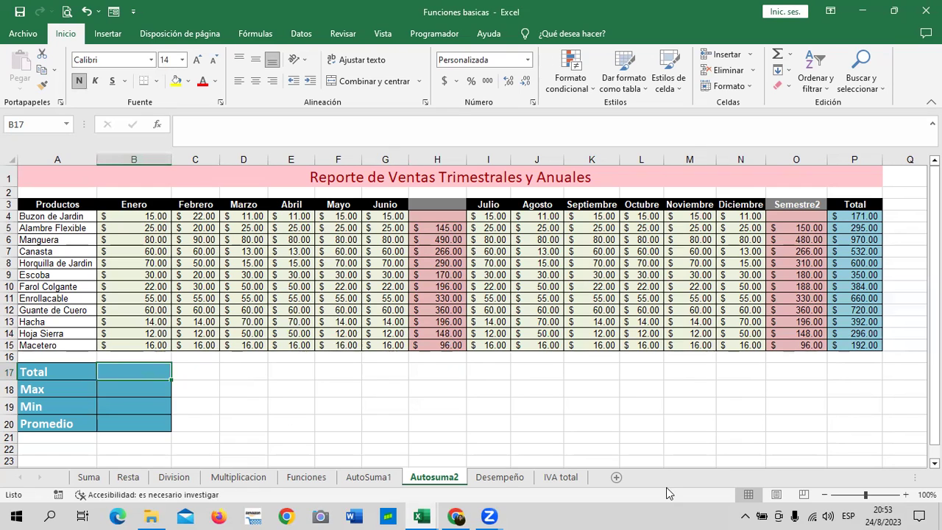
Enter =SUMA(P4:P15) in the Total summary cell, giving $5,562.00
{"action": "type", "text": "=suma"}
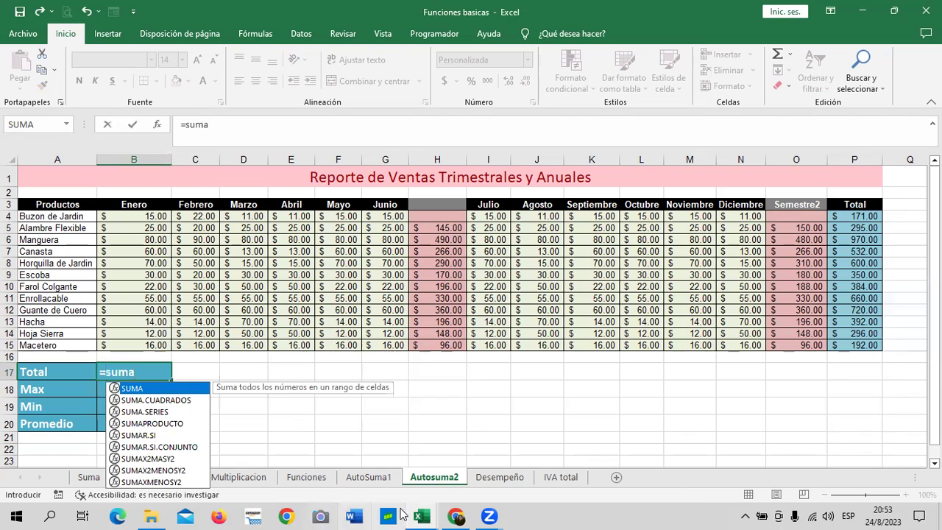
{"action": "double_click", "coordinate": [153, 388]}
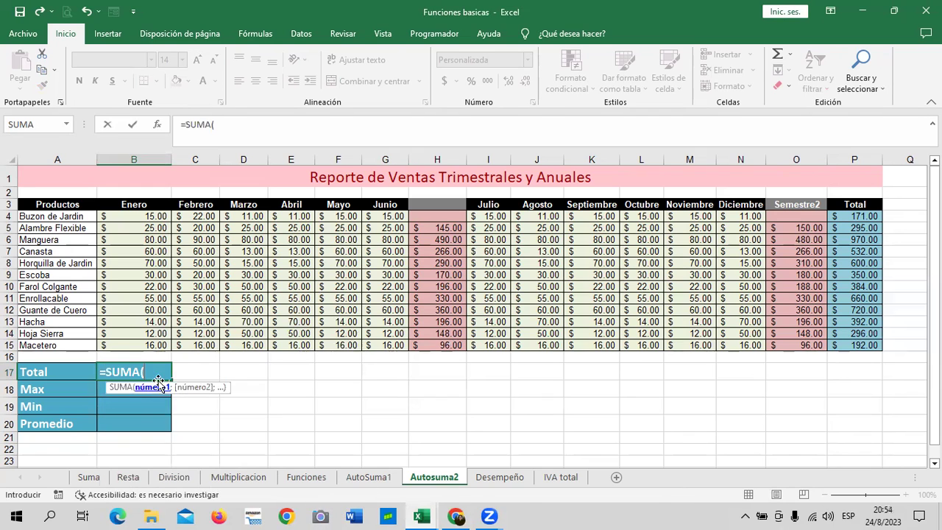
{"action": "left_click_drag", "start_coordinate": [853, 216], "coordinate": [851, 344]}
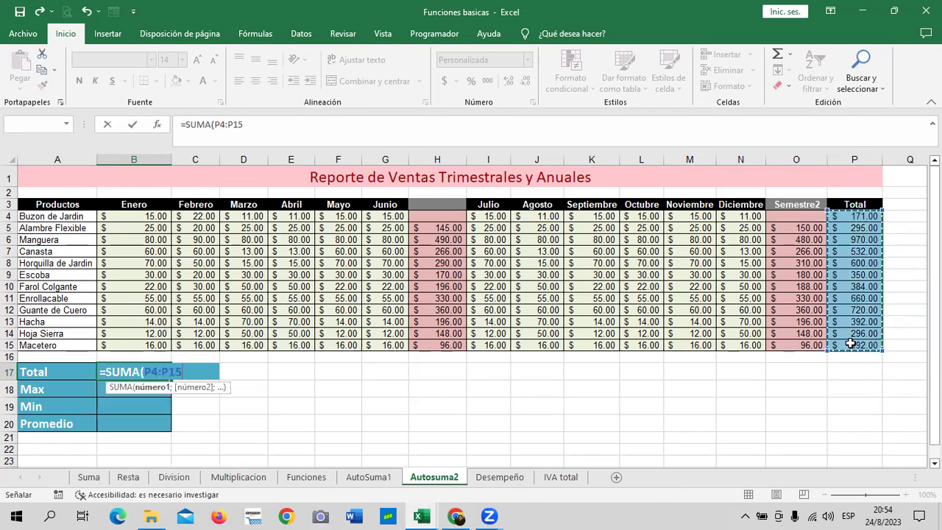
{"action": "key", "text": "Return"}
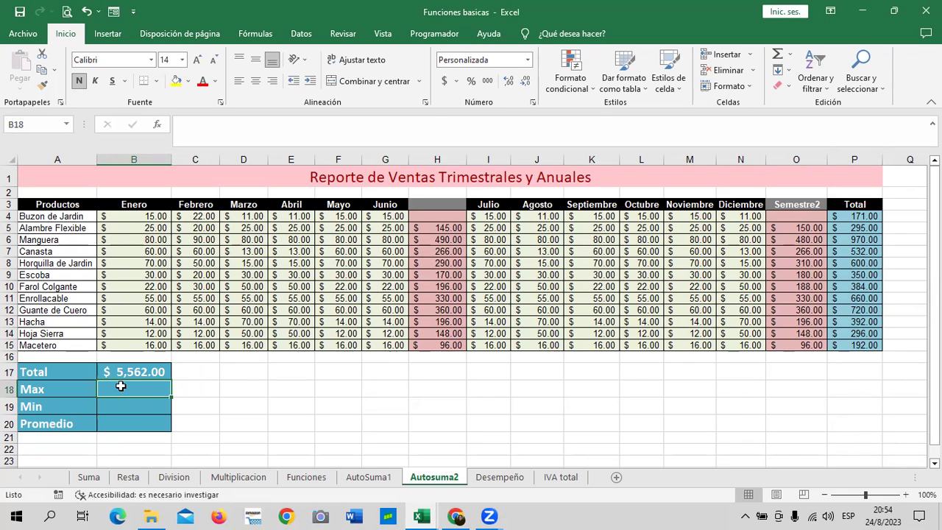
{"action": "type", "text": "=max"}
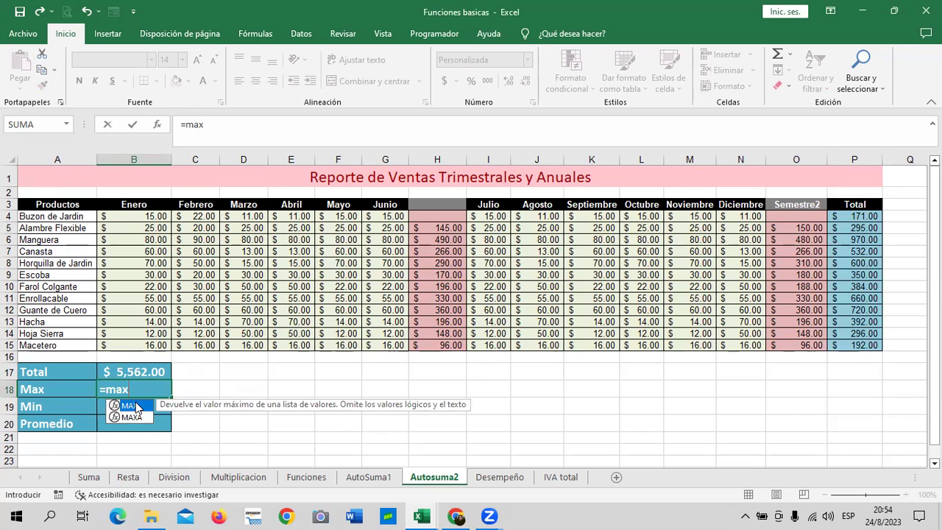
Build =MAX(B4:G15;I4:N15) in the Max cell and commit it
{"action": "double_click", "coordinate": [129, 405]}
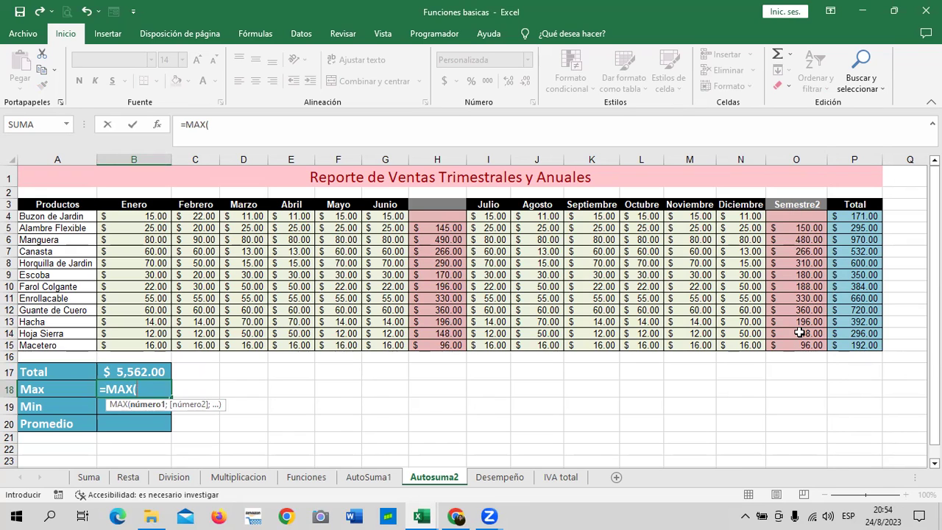
{"action": "left_click", "coordinate": [141, 217]}
{"action": "left_click_drag", "start_coordinate": [141, 216], "coordinate": [382, 338]}
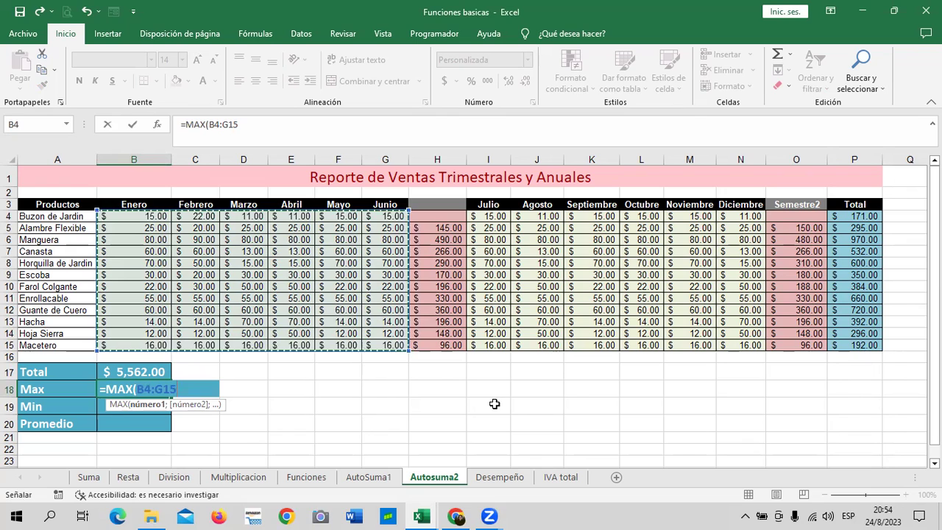
{"action": "type", "text": ";"}
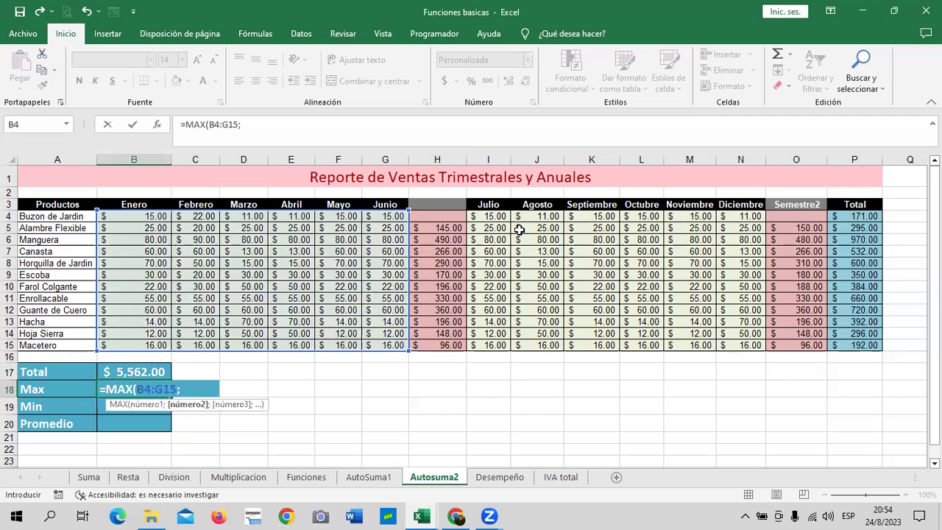
{"action": "left_click_drag", "start_coordinate": [494, 218], "coordinate": [509, 333]}
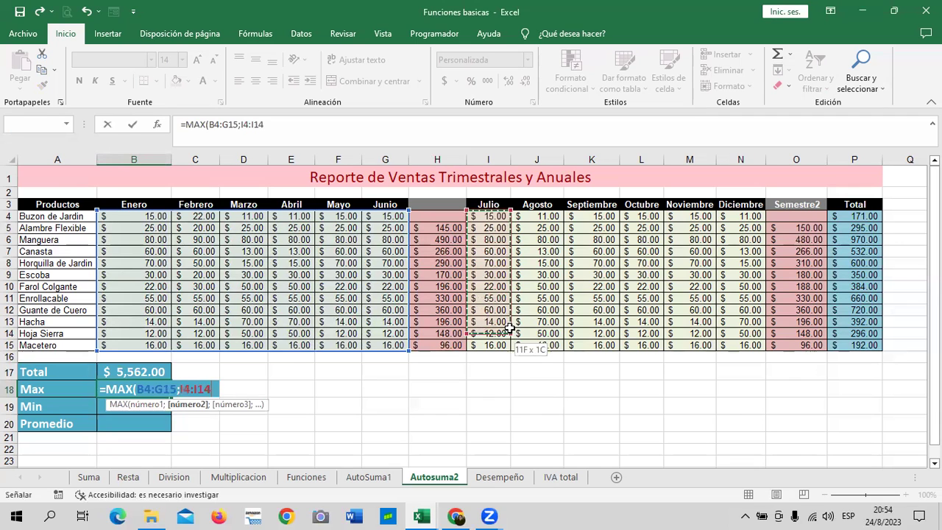
{"action": "mouse_move", "coordinate": [509, 333]}
{"action": "left_mouse_down"}
{"action": "mouse_move", "coordinate": [596, 345]}
{"action": "mouse_move", "coordinate": [732, 343]}
{"action": "left_mouse_up"}
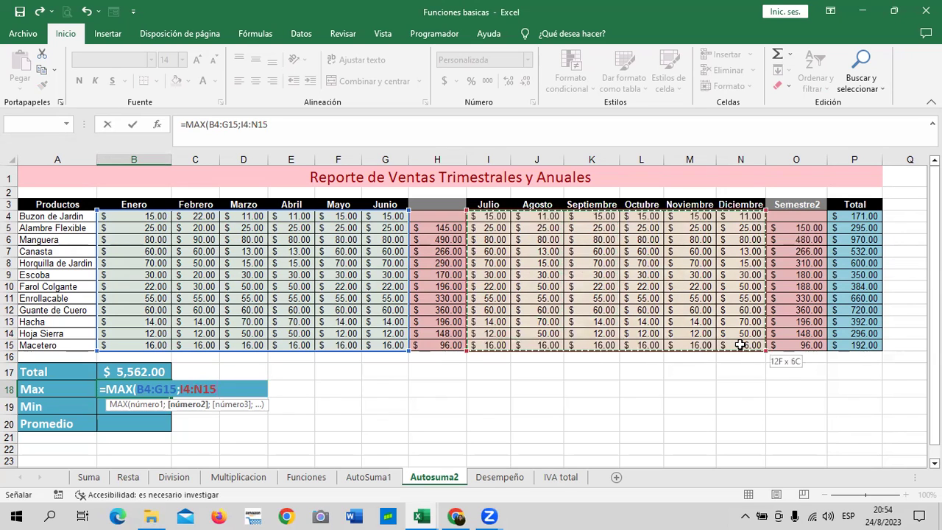
{"action": "left_click", "coordinate": [358, 130]}
{"action": "type", "text": ")"}
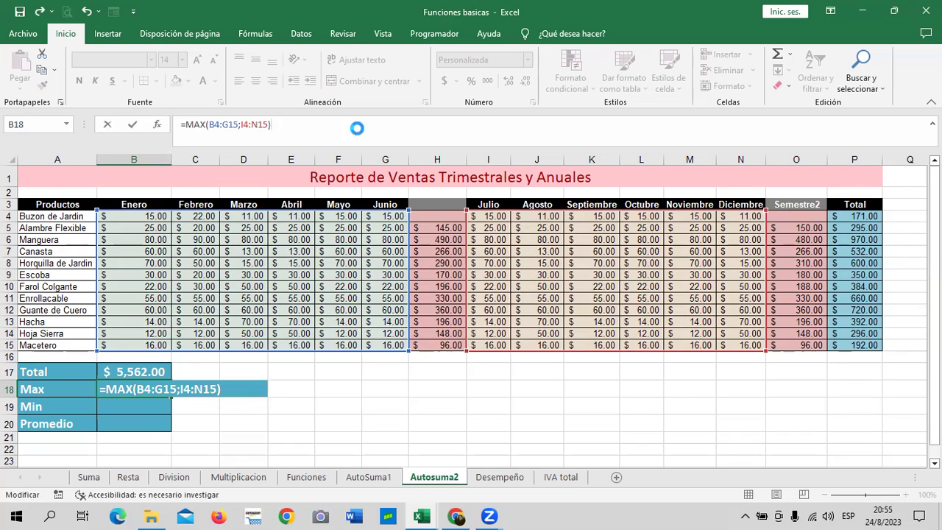
{"action": "key", "text": "Return"}
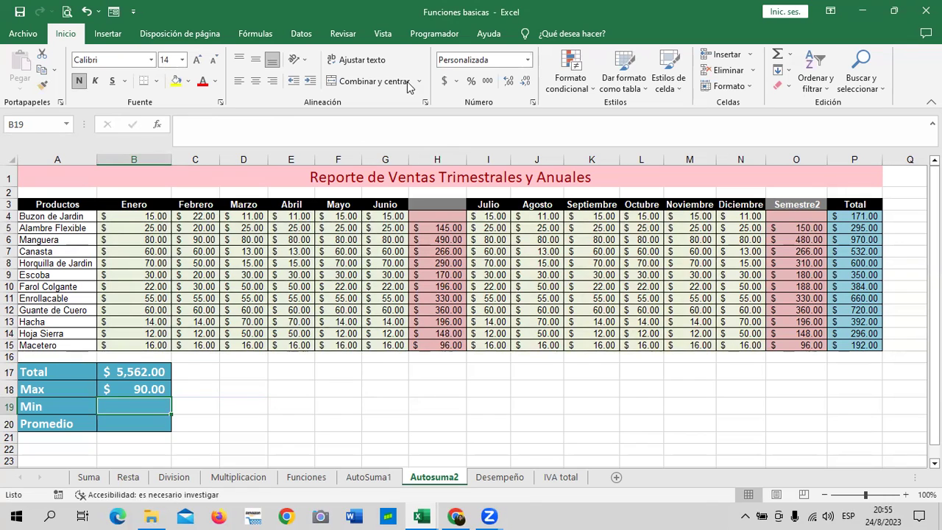
Review the Max formula and give the 90.00 sale in C6 a yellow fill
{"action": "left_click", "coordinate": [457, 297]}
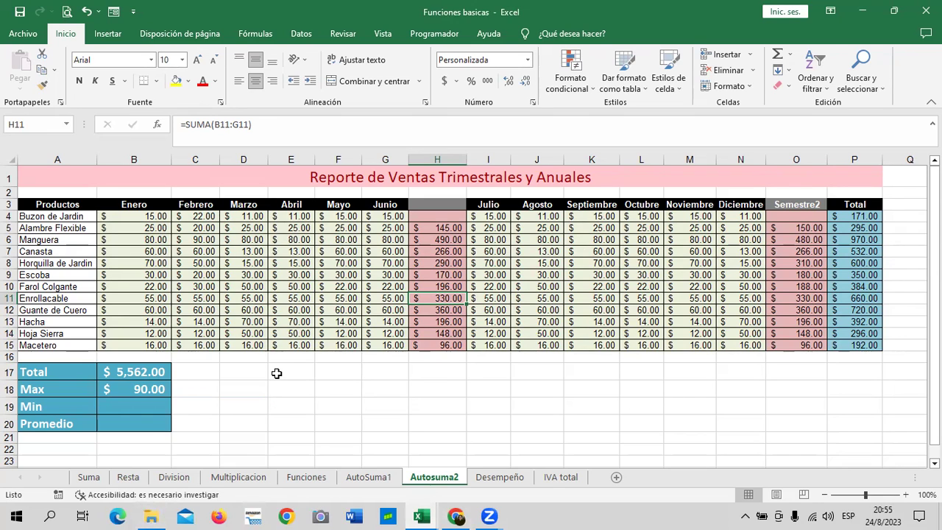
{"action": "left_click", "coordinate": [153, 388]}
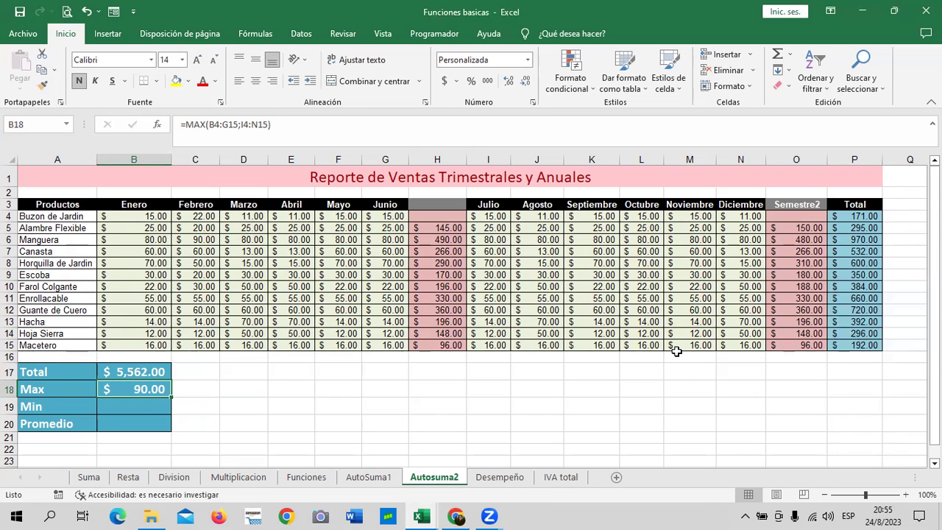
{"action": "left_click", "coordinate": [198, 240]}
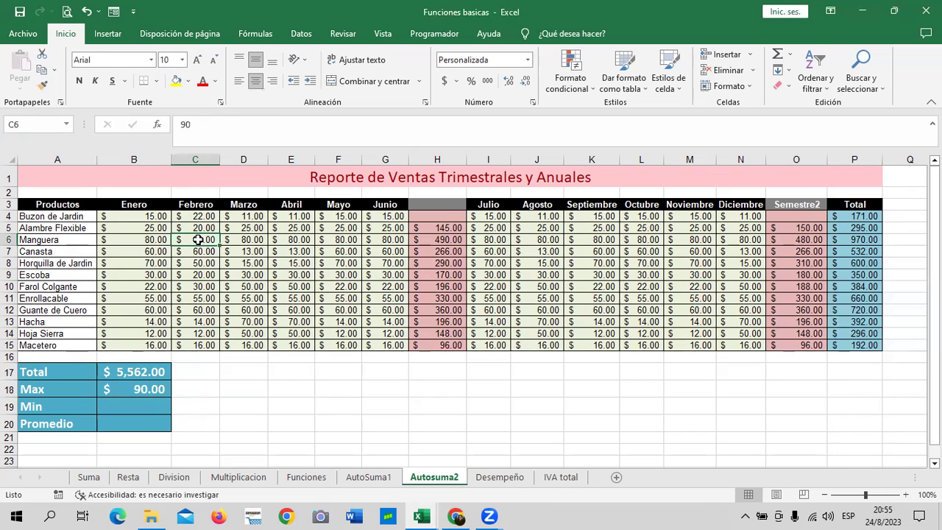
{"action": "left_click", "coordinate": [176, 81]}
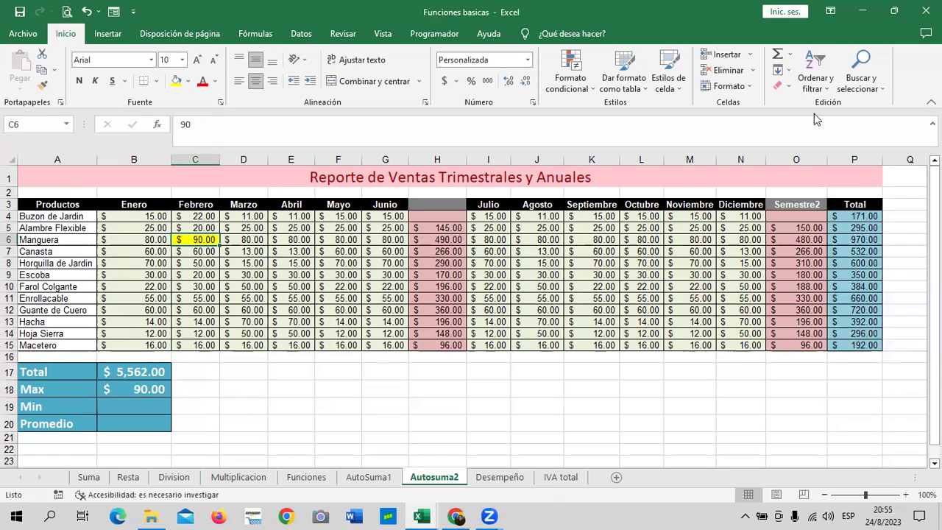
Enter =MIN(B4:G15;I4:N15) in B19 so Min shows the lowest sale, 11.00
{"action": "left_click", "coordinate": [131, 406]}
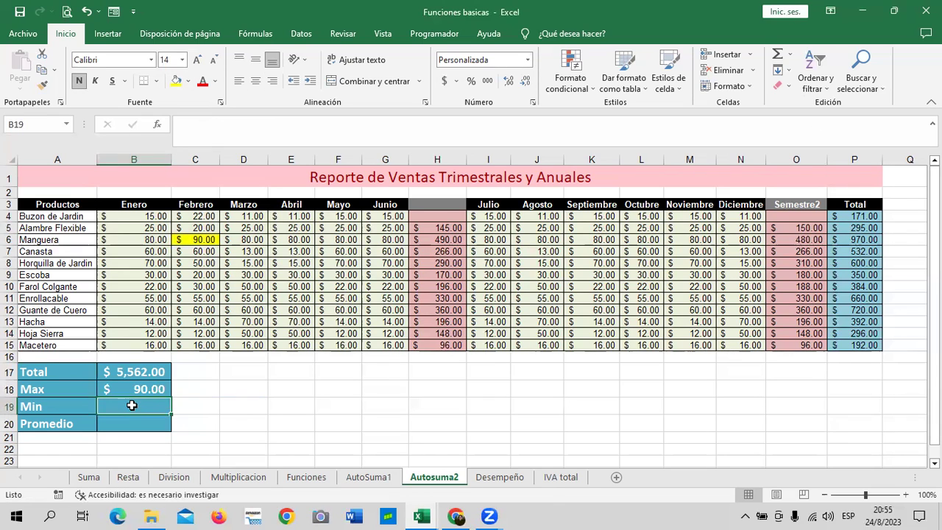
{"action": "type", "text": "=min"}
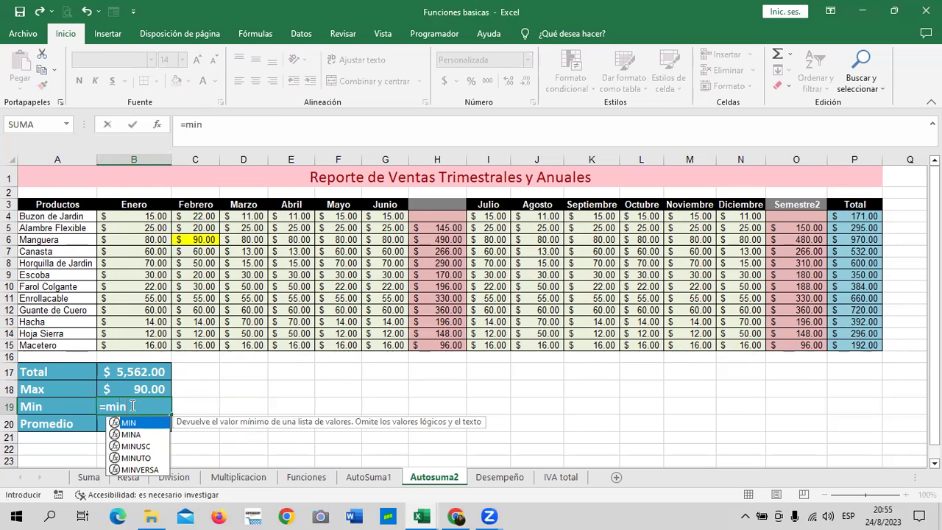
{"action": "double_click", "coordinate": [136, 424]}
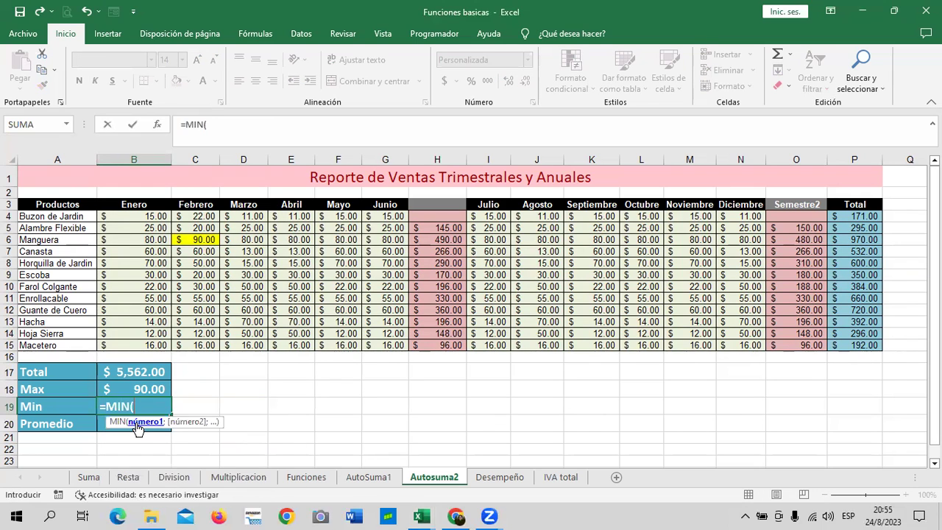
{"action": "mouse_move", "coordinate": [131, 217]}
{"action": "left_mouse_down"}
{"action": "mouse_move", "coordinate": [316, 307]}
{"action": "mouse_move", "coordinate": [373, 354]}
{"action": "left_mouse_up"}
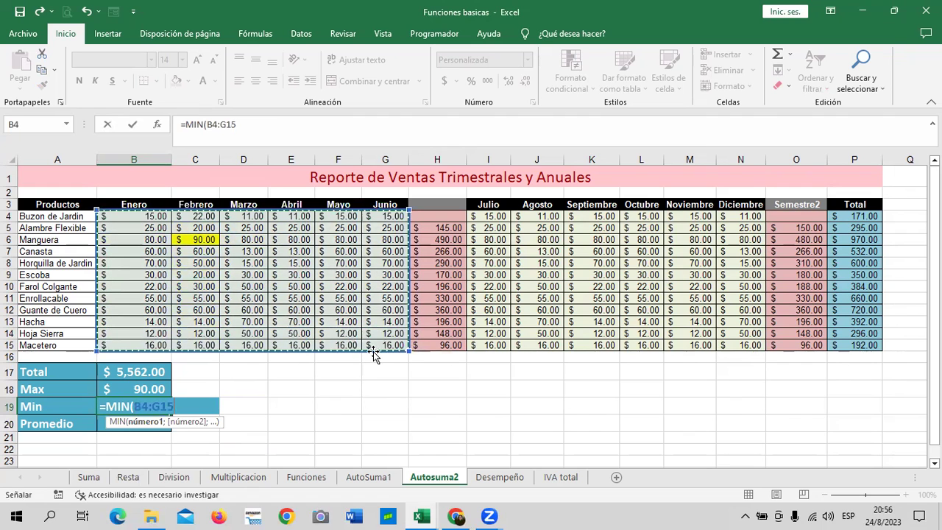
{"action": "type", "text": ";"}
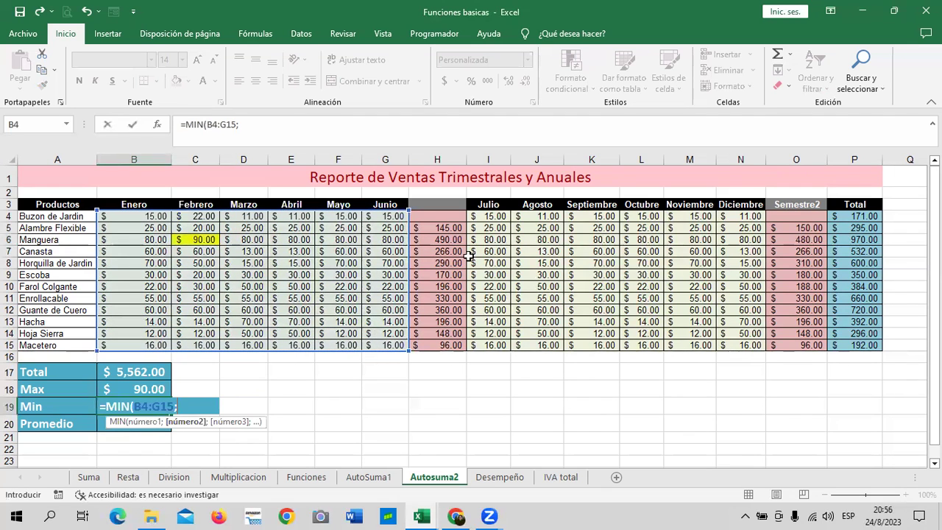
{"action": "left_click_drag", "start_coordinate": [482, 217], "coordinate": [749, 345]}
{"action": "left_click", "coordinate": [286, 125]}
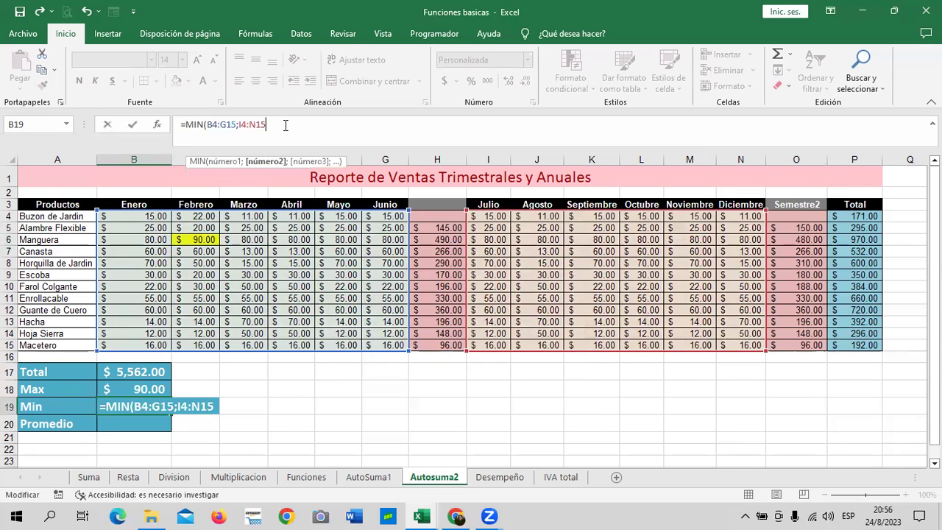
{"action": "key", "text": "Return"}
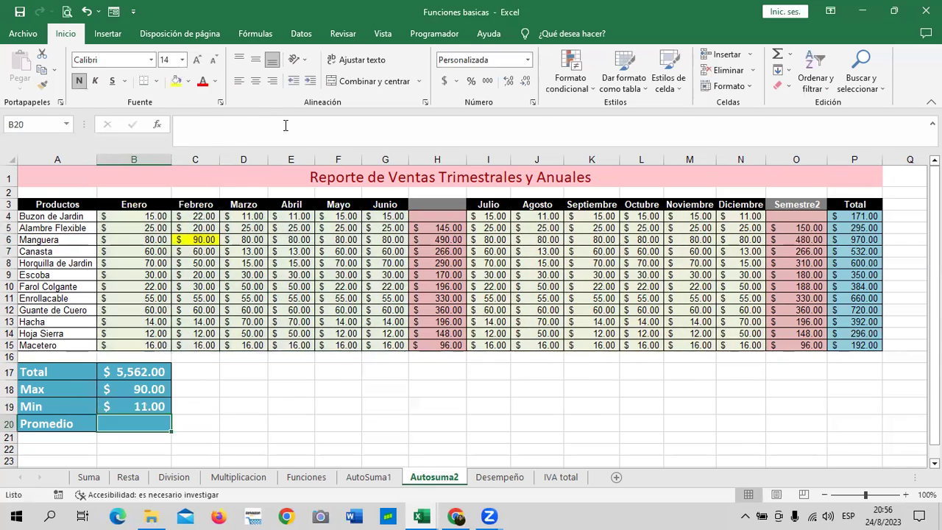
Highlight the 11.00 minimum in cell D4 with yellow fill
{"action": "left_click", "coordinate": [102, 406]}
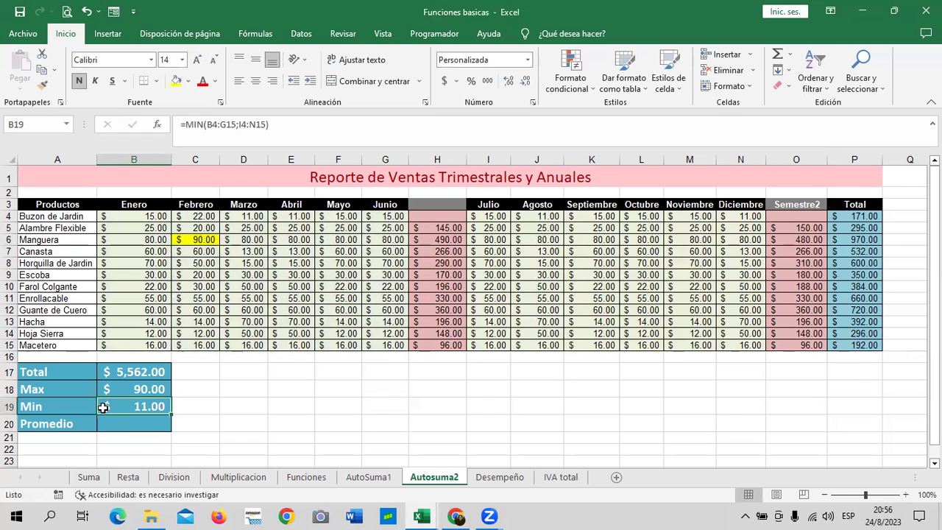
{"action": "left_click", "coordinate": [247, 216]}
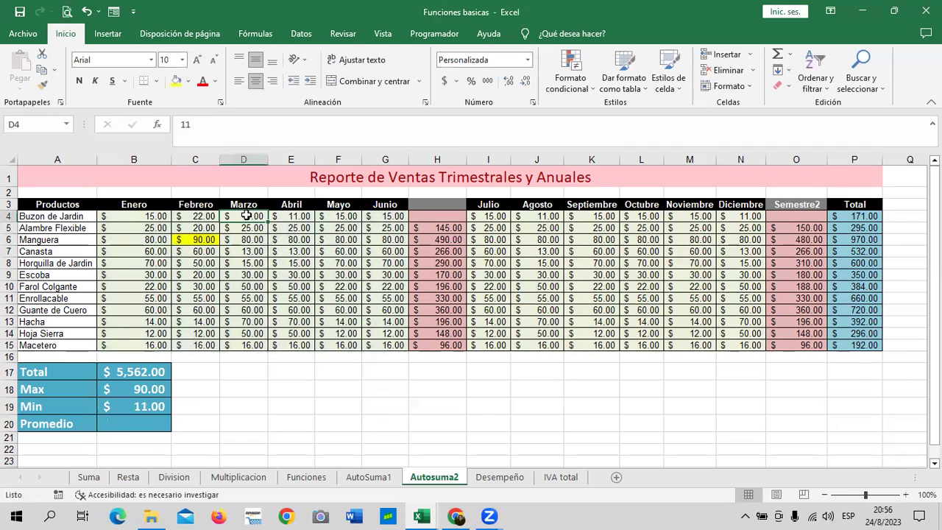
{"action": "left_click", "coordinate": [176, 83]}
{"action": "left_click", "coordinate": [129, 423]}
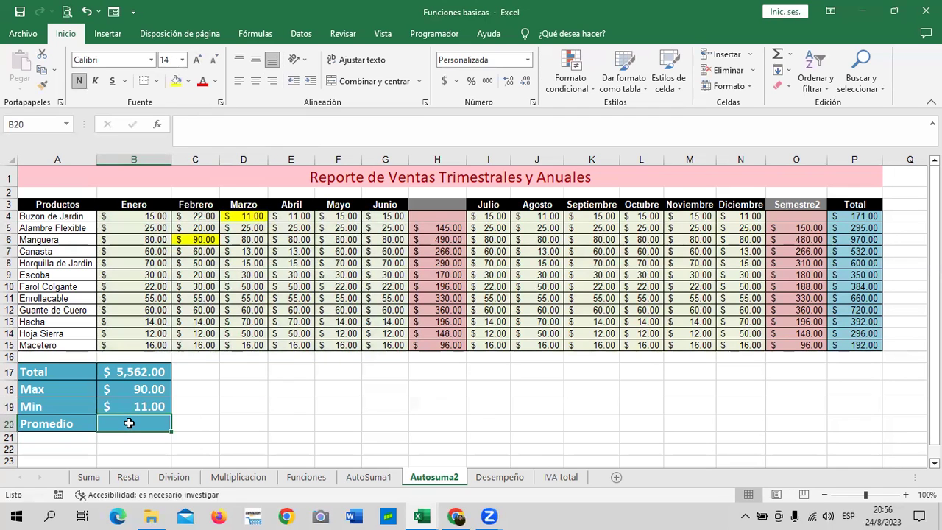
Enter =PROMEDIO(B4:G15;I4:N15) in B20 to average both semester sales blocks
{"action": "type", "text": "=pro"}
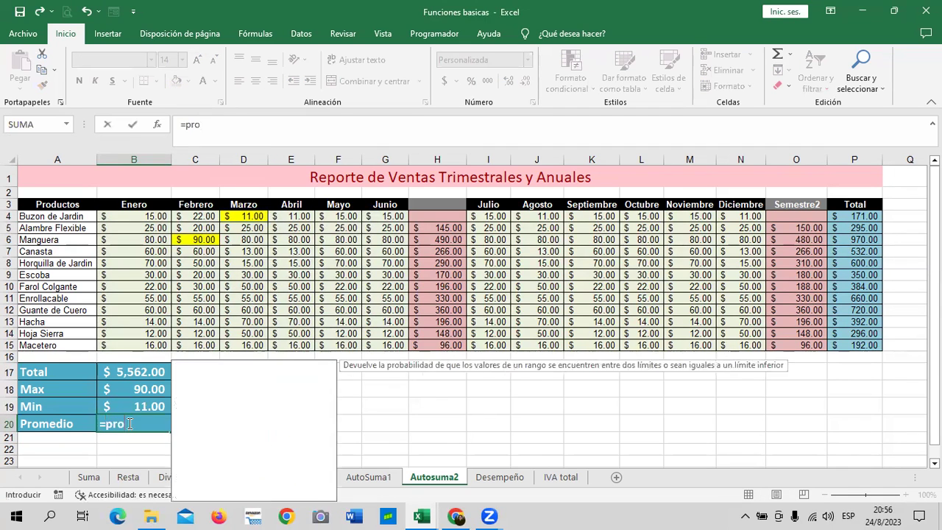
{"action": "type", "text": "m"}
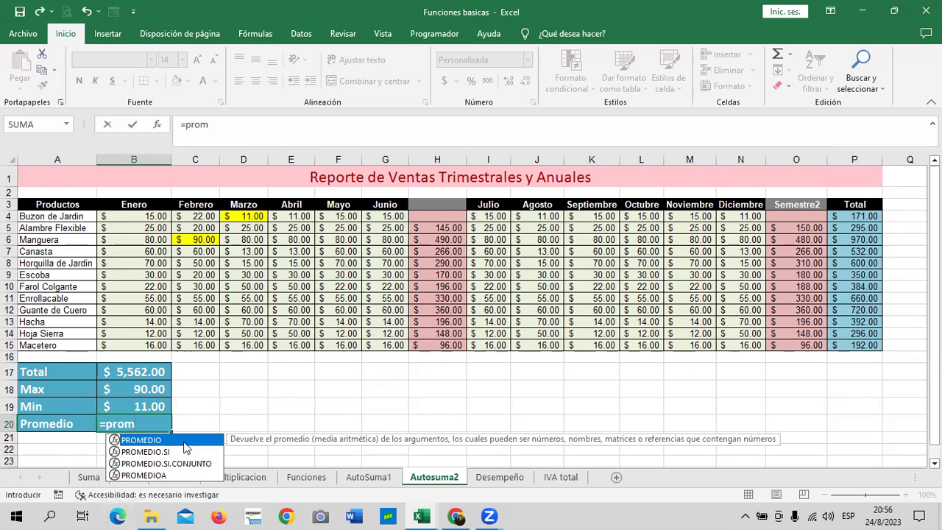
{"action": "double_click", "coordinate": [186, 439]}
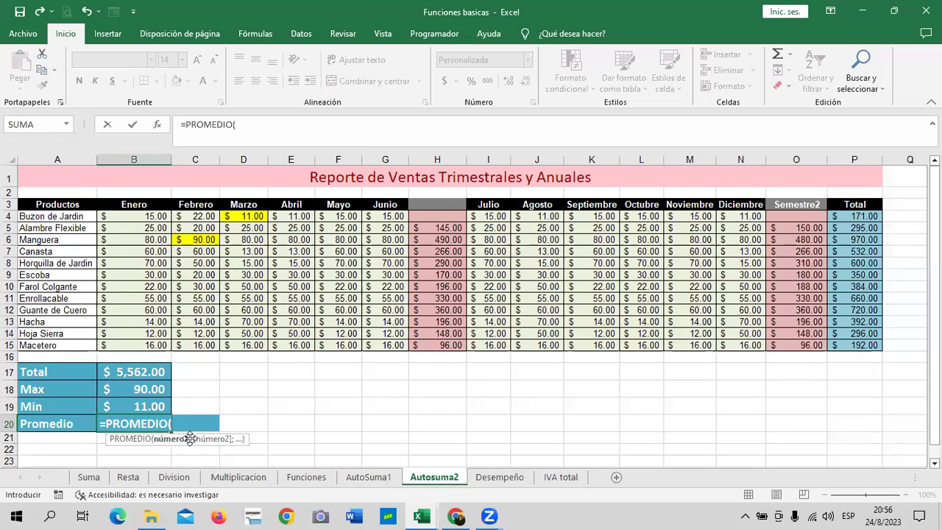
{"action": "left_click", "coordinate": [128, 216]}
{"action": "left_click_drag", "start_coordinate": [193, 222], "coordinate": [375, 338]}
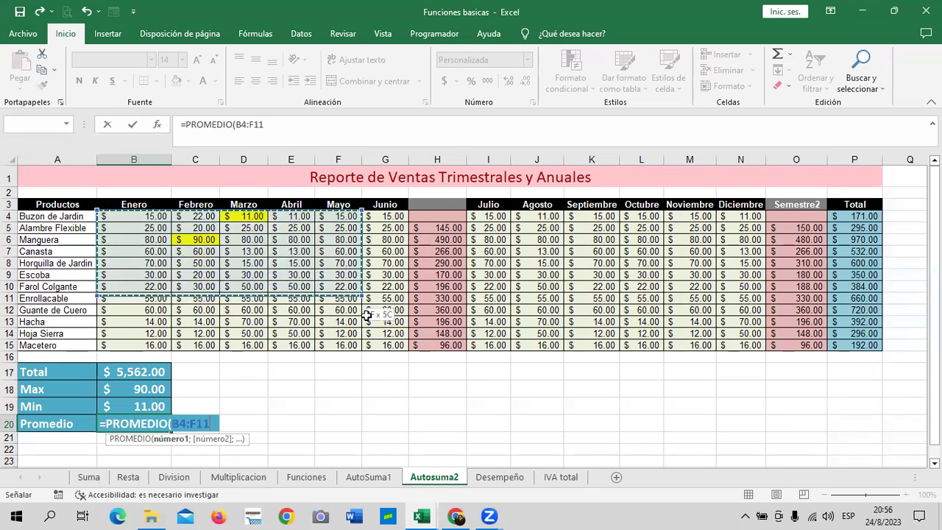
{"action": "type", "text": ";"}
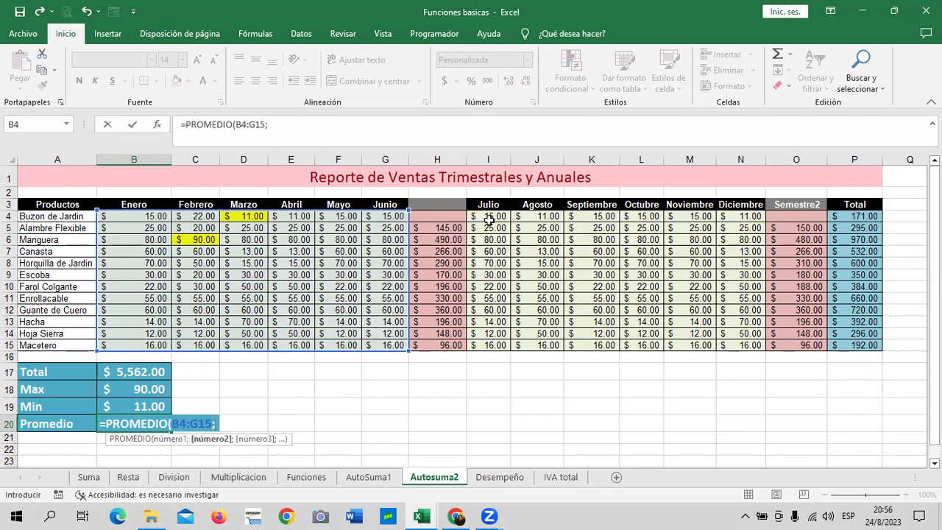
{"action": "left_click_drag", "start_coordinate": [488, 217], "coordinate": [747, 350]}
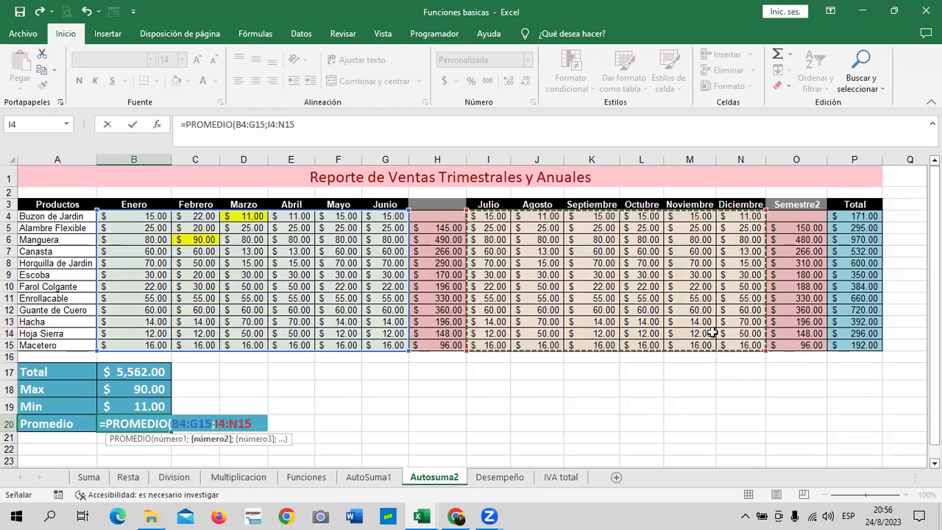
{"action": "type", "text": ")"}
{"action": "key", "text": "Return"}
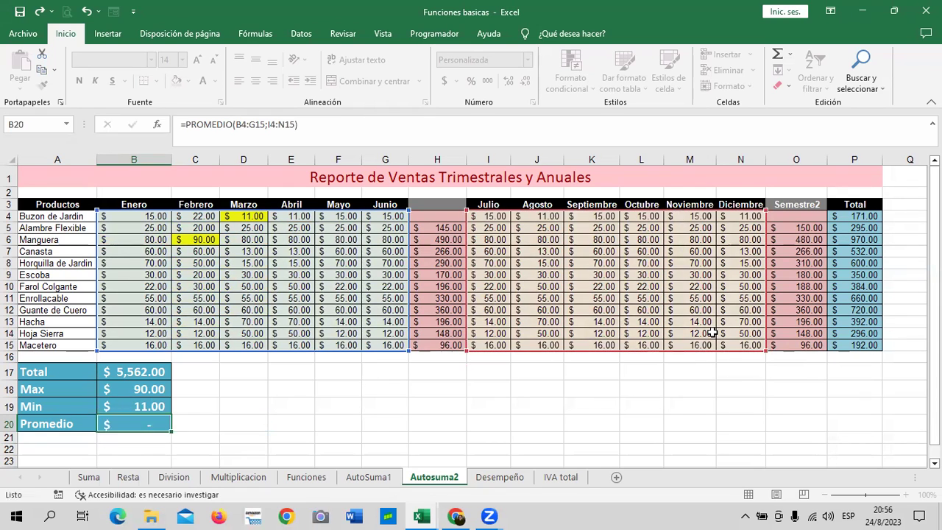
{"action": "left_click", "coordinate": [147, 422]}
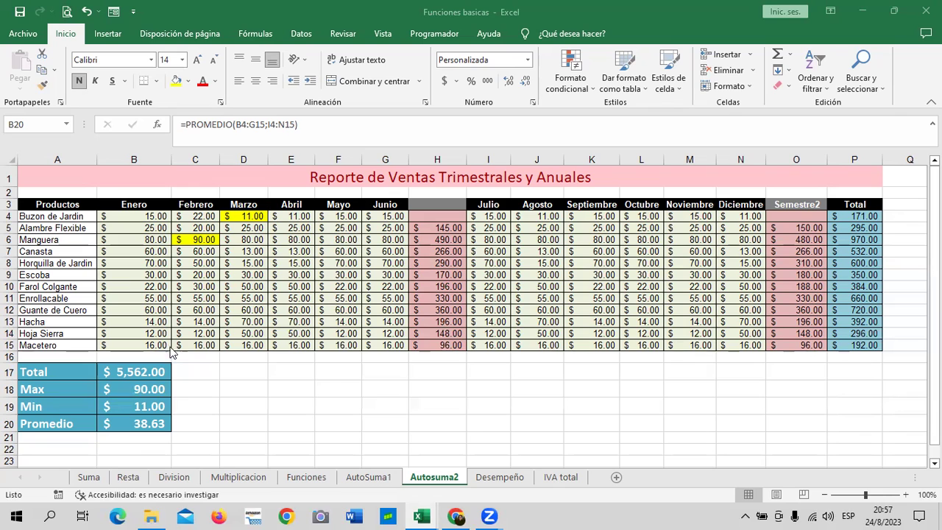
{"action": "left_click", "coordinate": [150, 371]}
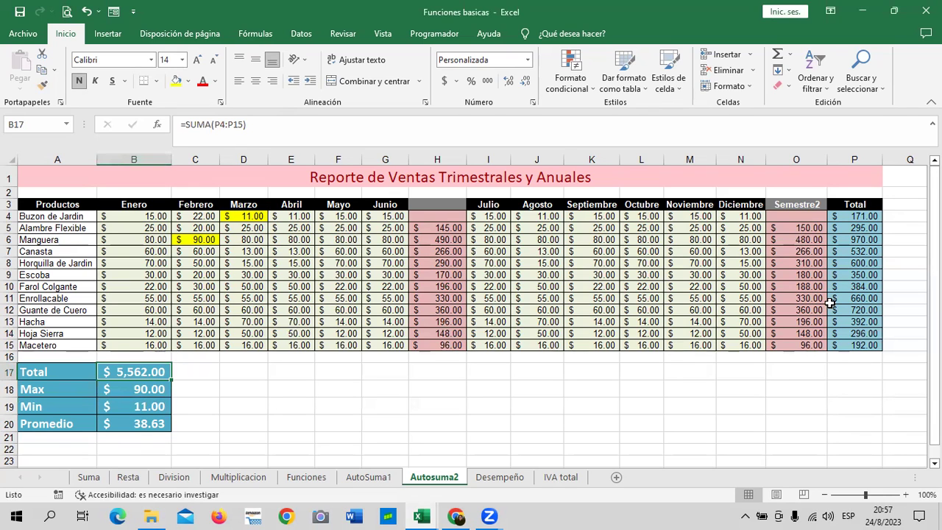
{"action": "left_click", "coordinate": [853, 215]}
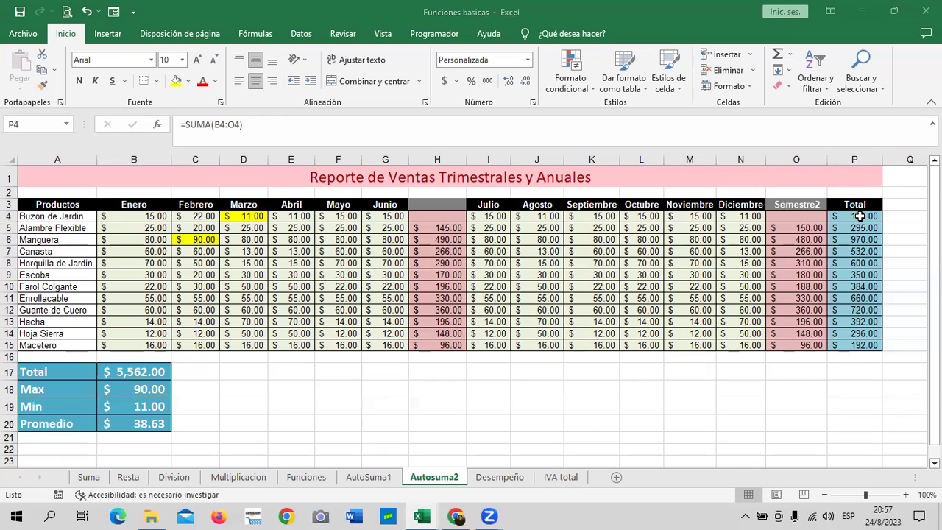
{"action": "left_click", "coordinate": [135, 372]}
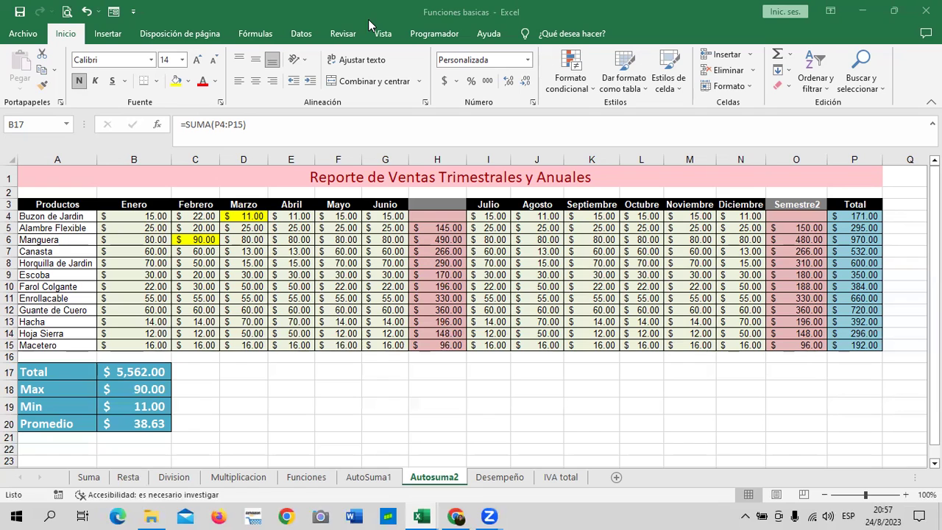
{"action": "left_click", "coordinate": [146, 376]}
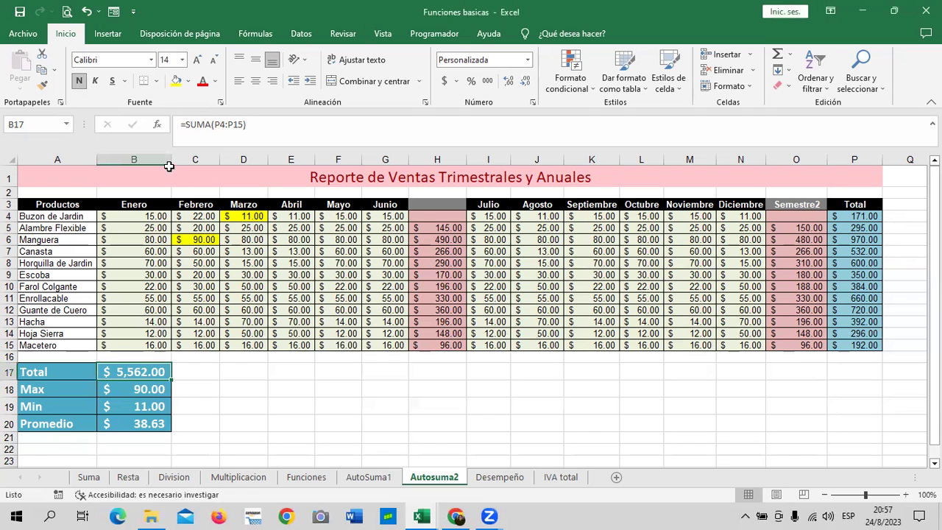
Narrow column B until $5,562.00 still fits, then reselect the Total formula in B17
{"action": "mouse_move", "coordinate": [169, 163]}
{"action": "left_mouse_down"}
{"action": "mouse_move", "coordinate": [160, 163]}
{"action": "mouse_move", "coordinate": [174, 156]}
{"action": "left_mouse_up"}
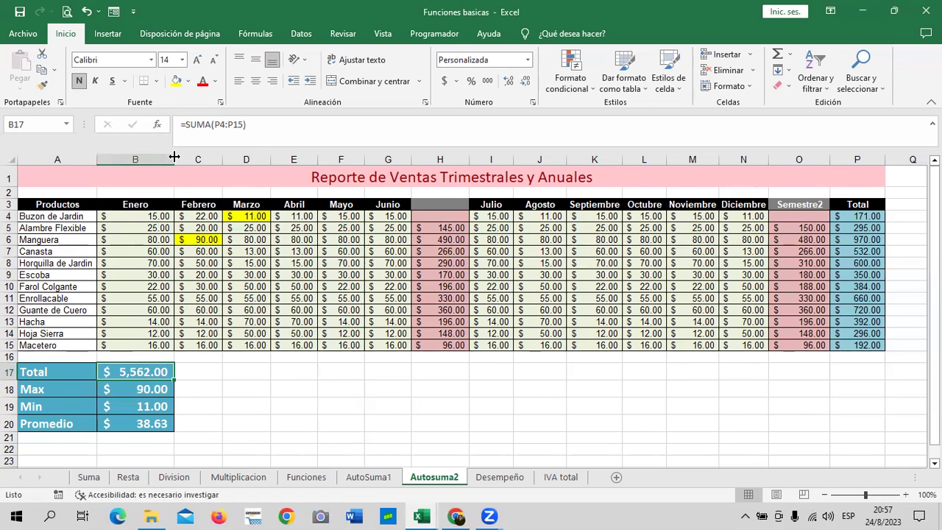
{"action": "left_click_drag", "start_coordinate": [174, 157], "coordinate": [172, 160]}
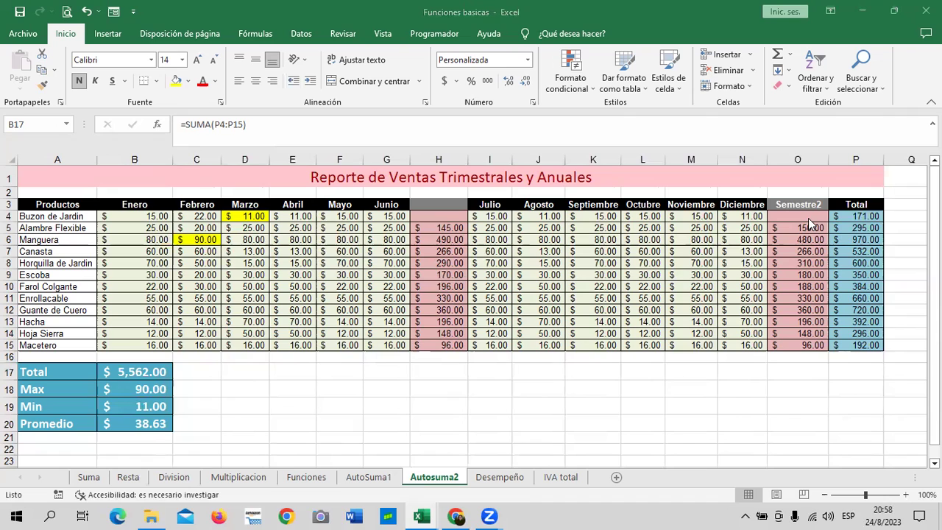
{"action": "left_click", "coordinate": [127, 374]}
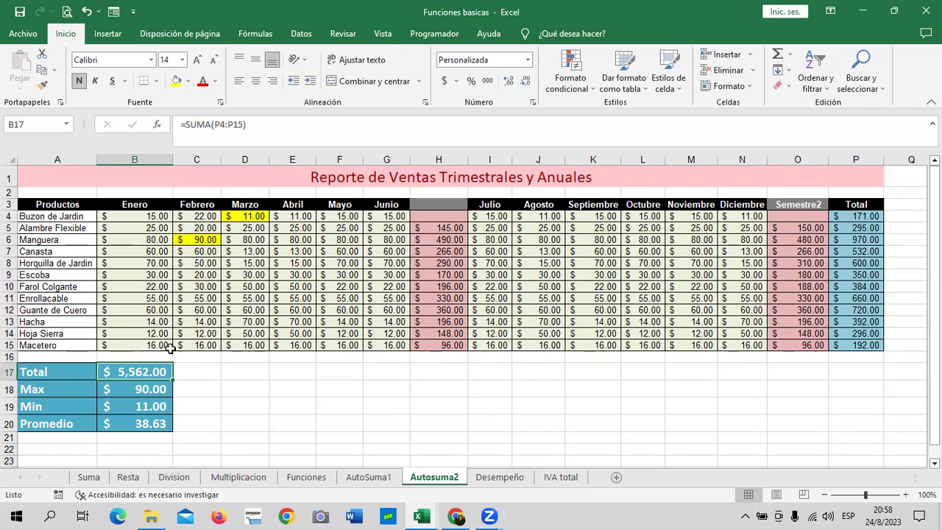
{"action": "left_click", "coordinate": [321, 124]}
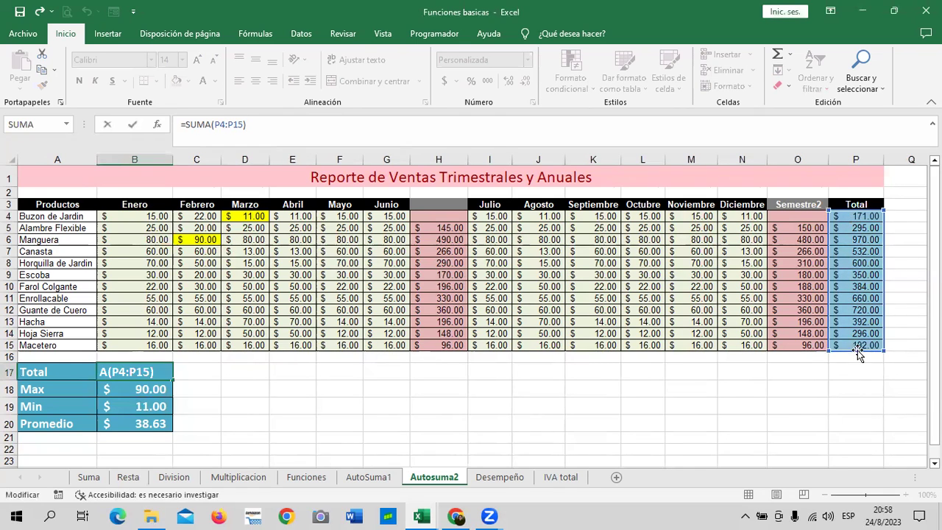
Clear the Total in B17 and select P4:P15 to check the yearly totals' sum
{"action": "key", "text": "Return"}
{"action": "left_click", "coordinate": [131, 374]}
{"action": "key", "text": "Delete"}
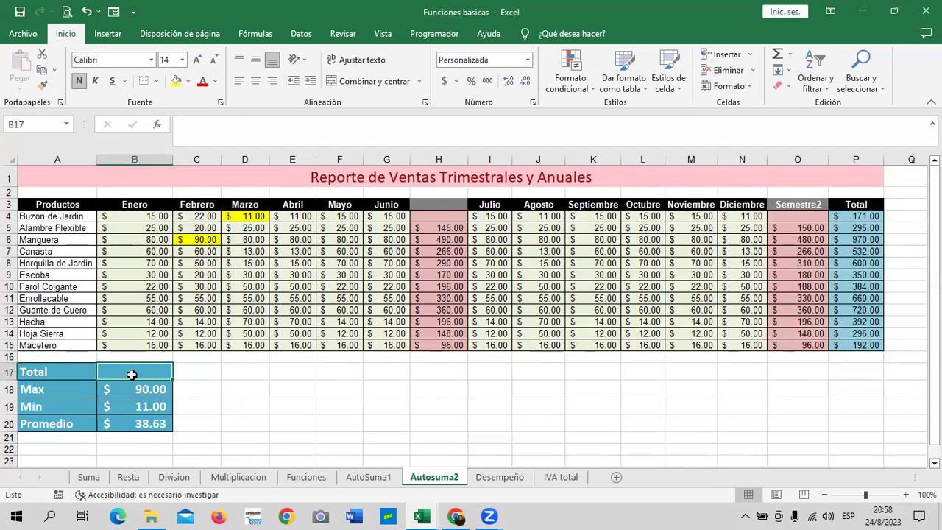
{"action": "left_click", "coordinate": [777, 57]}
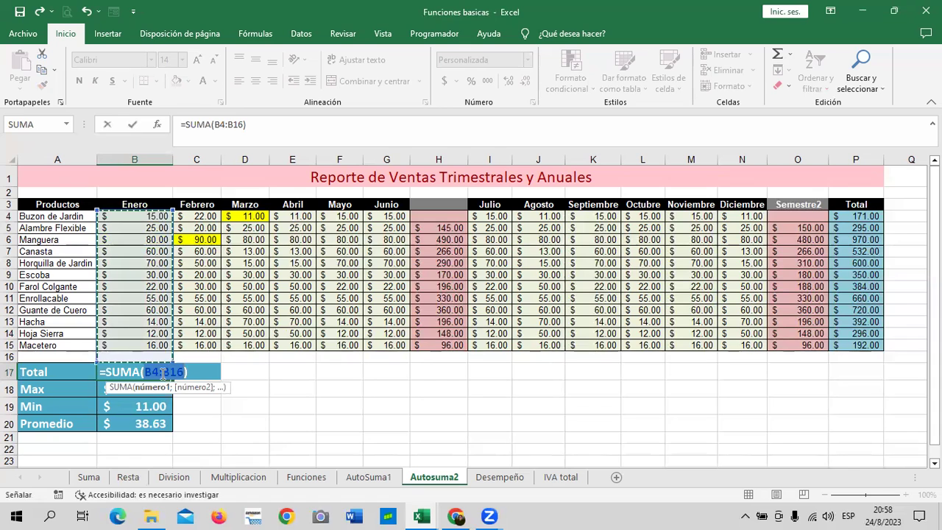
{"action": "key", "text": "Escape"}
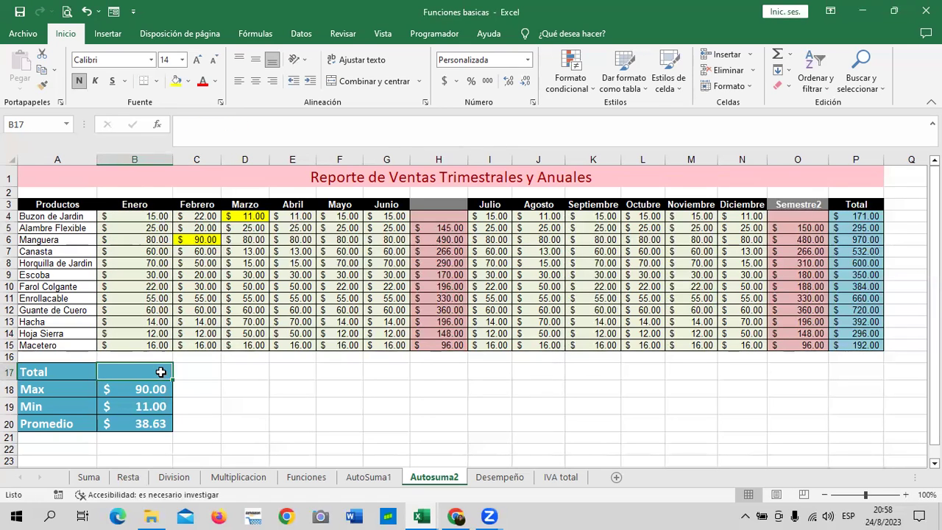
{"action": "left_click", "coordinate": [224, 388]}
{"action": "left_click", "coordinate": [157, 374]}
{"action": "left_click_drag", "start_coordinate": [853, 216], "coordinate": [854, 344]}
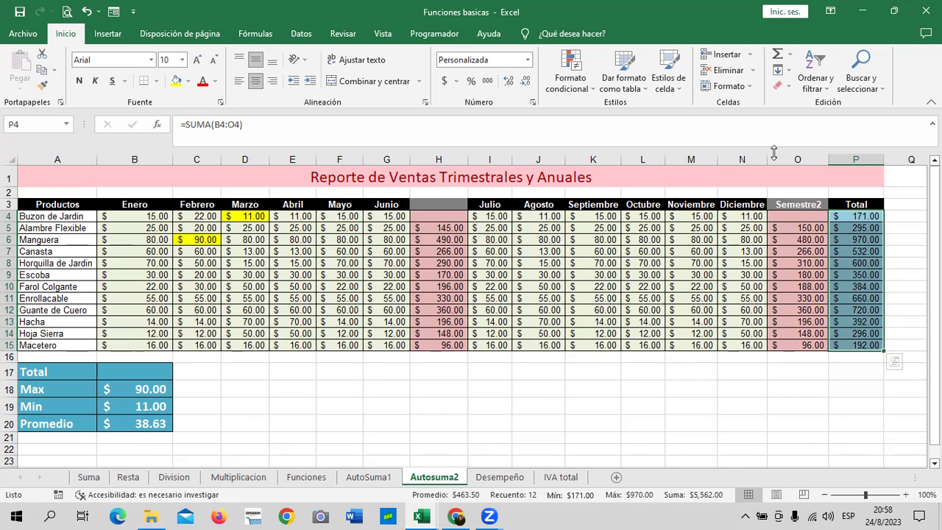
Try an AutoSum of column B in B17, then clear it again
{"action": "left_click", "coordinate": [136, 371]}
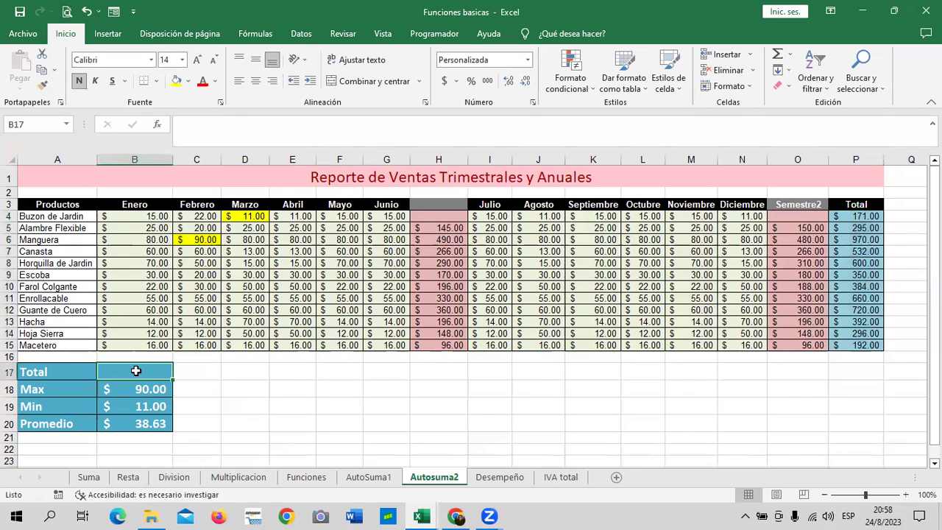
{"action": "left_click", "coordinate": [777, 54]}
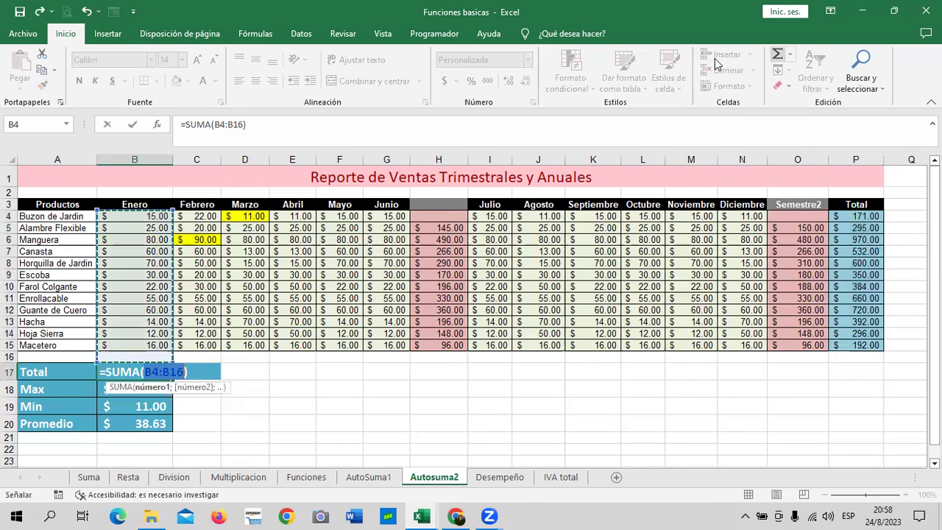
{"action": "key", "text": "Return"}
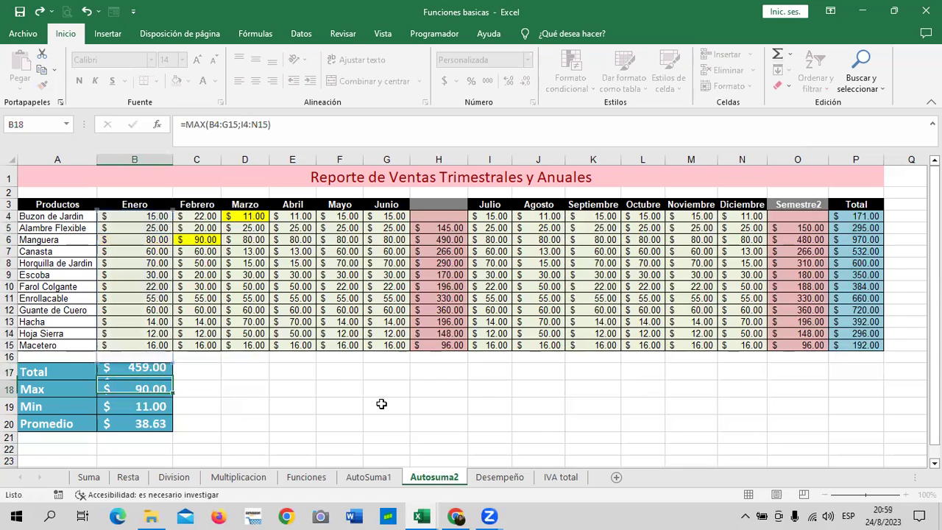
{"action": "left_click", "coordinate": [148, 370]}
{"action": "key", "text": "Delete"}
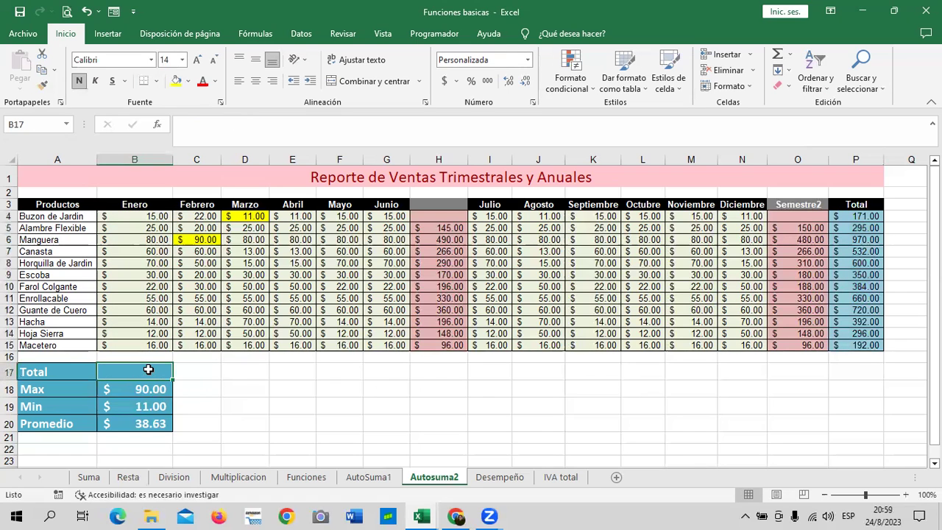
Enter =SUMA(P4:P15) in B17, making the Total $5,562.00
{"action": "type", "text": "="}
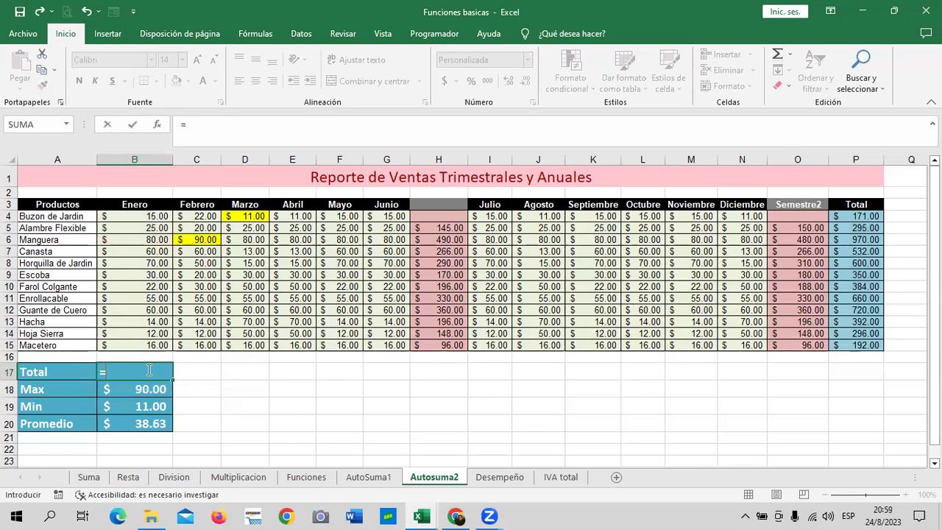
{"action": "type", "text": "suma"}
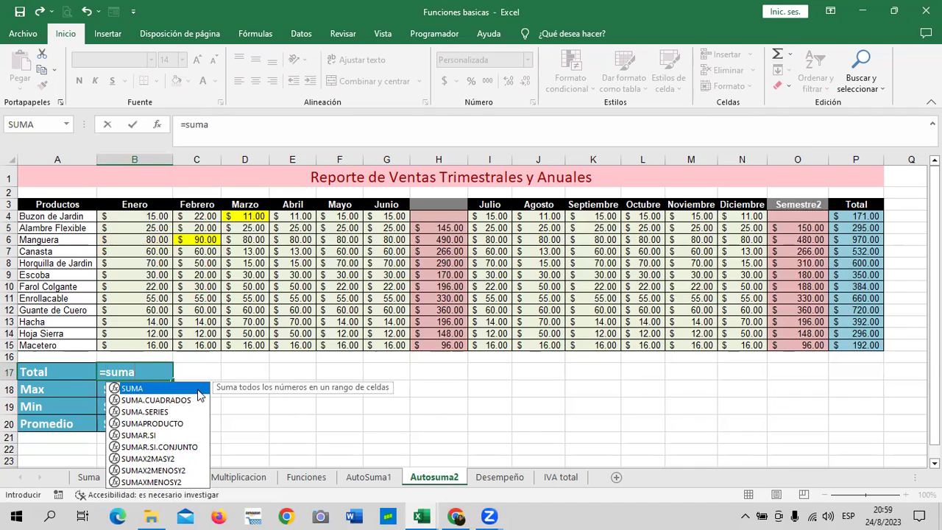
{"action": "double_click", "coordinate": [198, 390]}
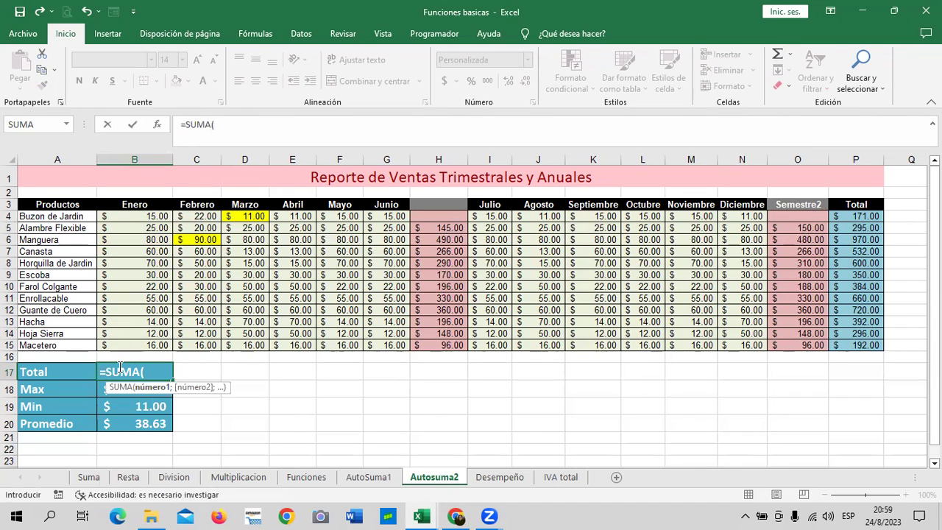
{"action": "left_click_drag", "start_coordinate": [853, 216], "coordinate": [857, 346]}
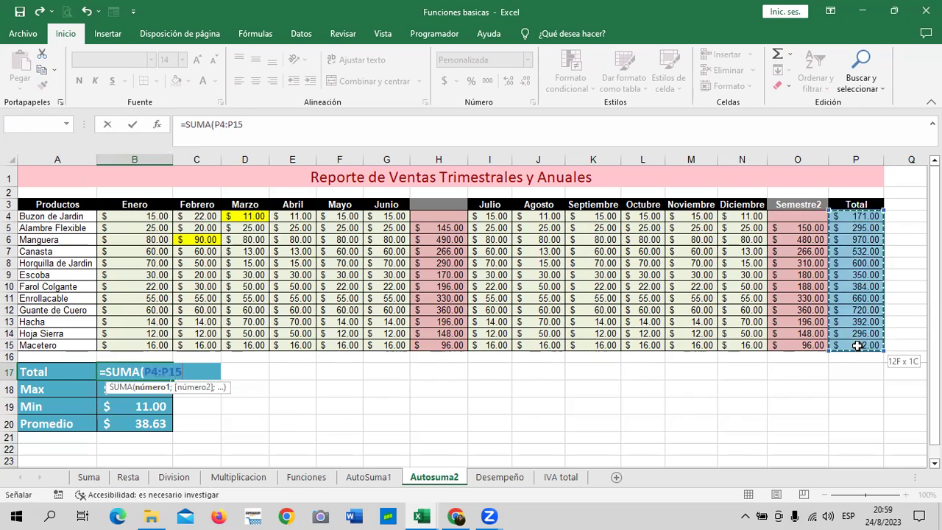
{"action": "type", "text": ")"}
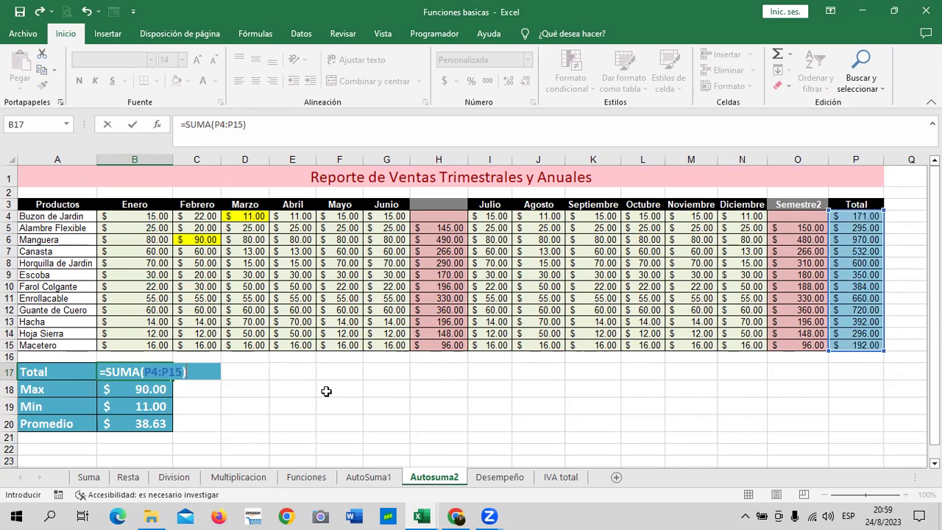
{"action": "key", "text": "Return"}
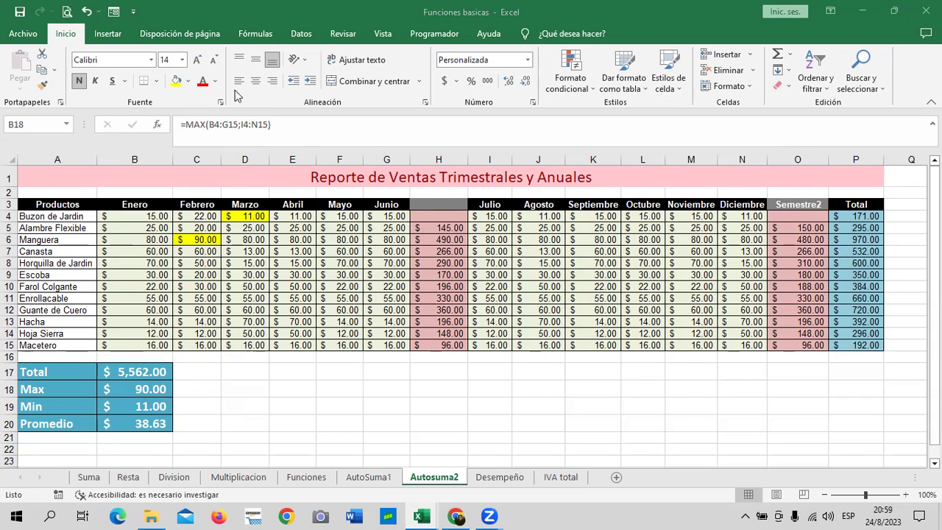
Look over the Desempeño and IVA total sheets, then open course lesson 2.10 Fórmulas y funciones básicas
{"action": "left_click", "coordinate": [491, 478]}
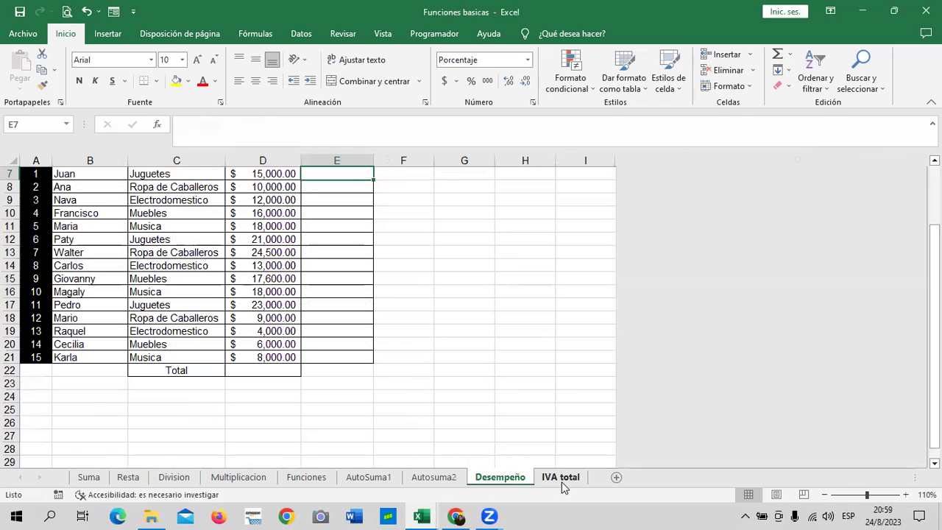
{"action": "left_click", "coordinate": [562, 478]}
{"action": "mouse_move", "coordinate": [455, 516]}
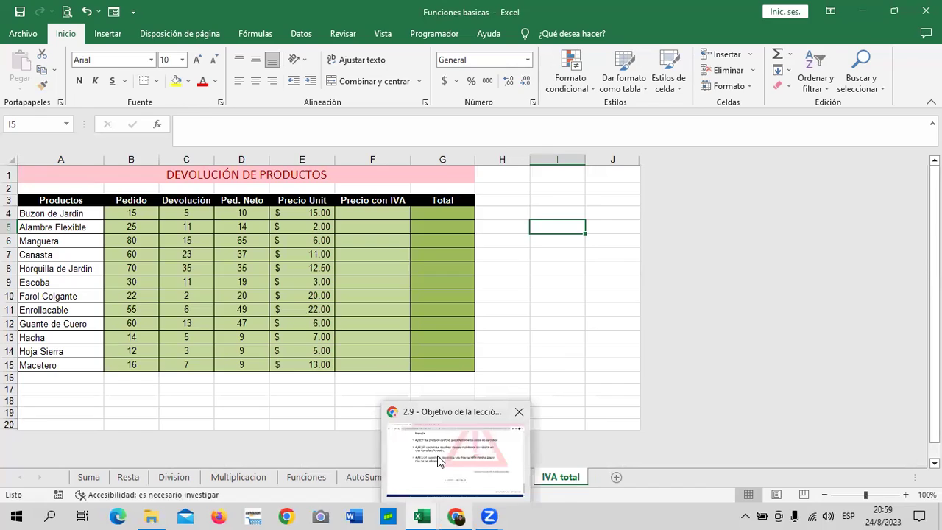
{"action": "left_click", "coordinate": [453, 456]}
{"action": "left_click", "coordinate": [506, 388]}
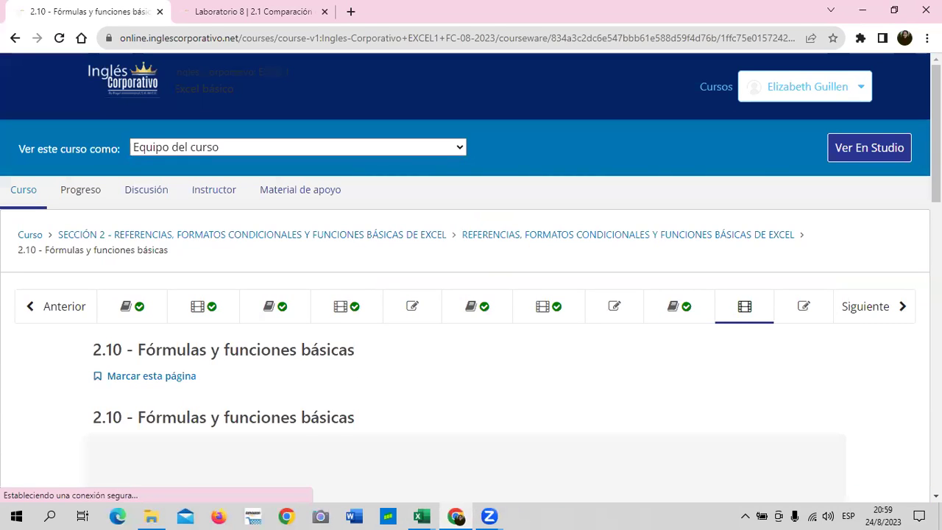
{"action": "scroll", "coordinate": [468, 364], "scroll_direction": "down", "scroll_amount": 3}
{"action": "scroll", "coordinate": [505, 328], "scroll_direction": "down", "scroll_amount": 2}
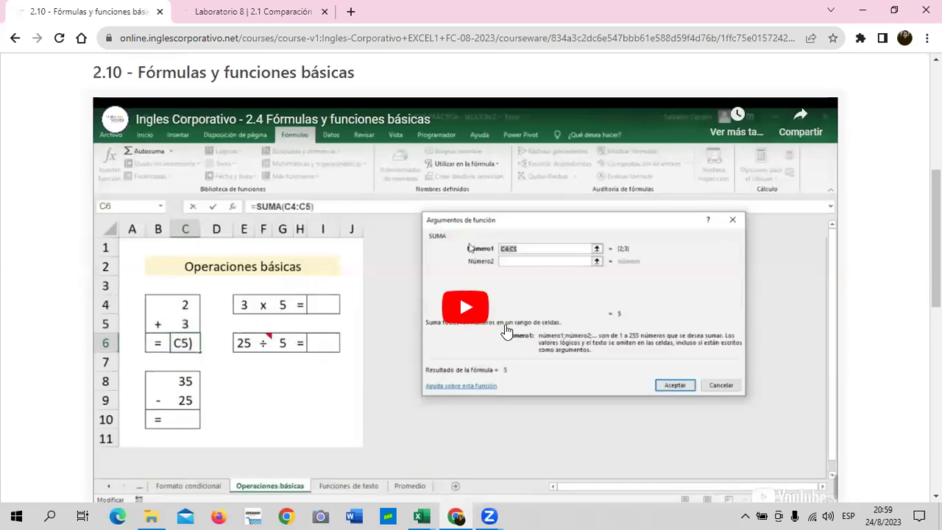
{"action": "scroll", "coordinate": [331, 375], "scroll_direction": "down", "scroll_amount": 1}
{"action": "mouse_move", "coordinate": [420, 516]}
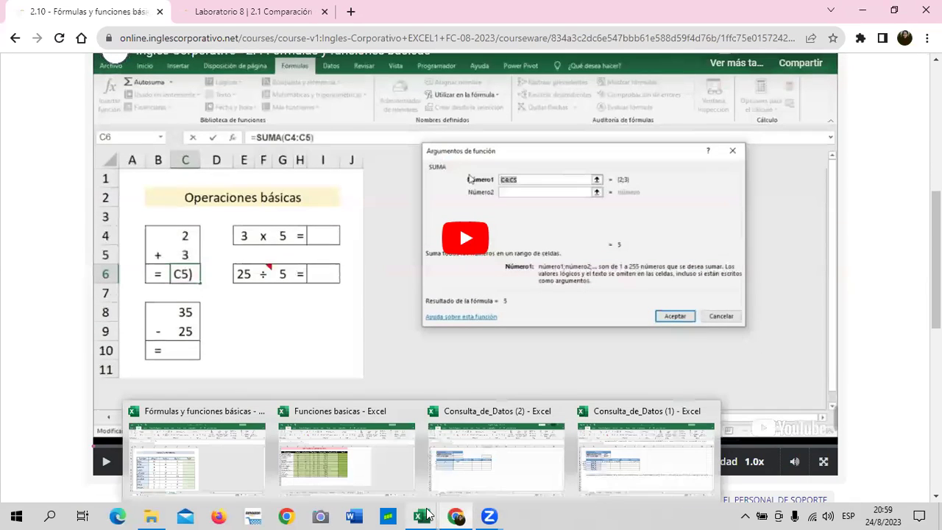
Bring up the Fórmulas y funciones básicas workbook and move from Operaciones básicas to Funciones de texto
{"action": "left_click", "coordinate": [184, 449]}
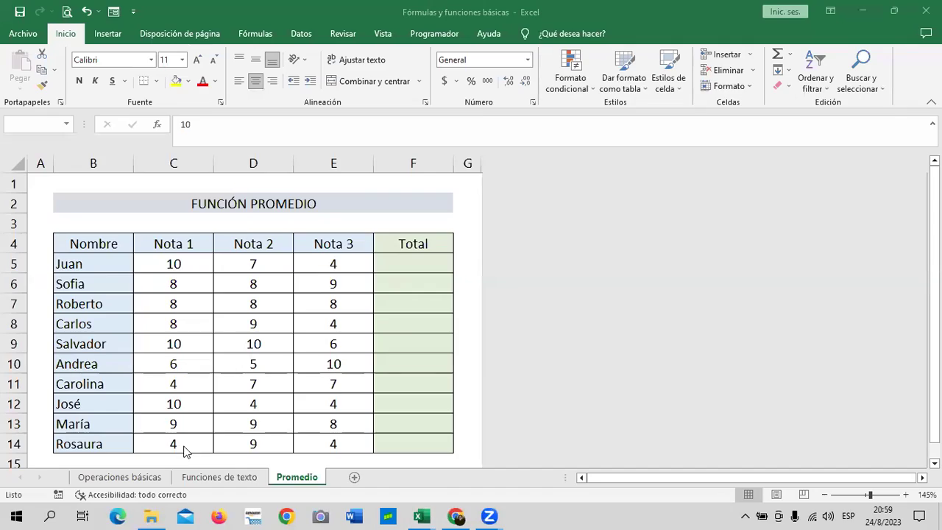
{"action": "scroll", "coordinate": [392, 408], "scroll_direction": "down", "scroll_amount": 1}
{"action": "scroll", "coordinate": [392, 408], "scroll_direction": "down", "scroll_amount": 1}
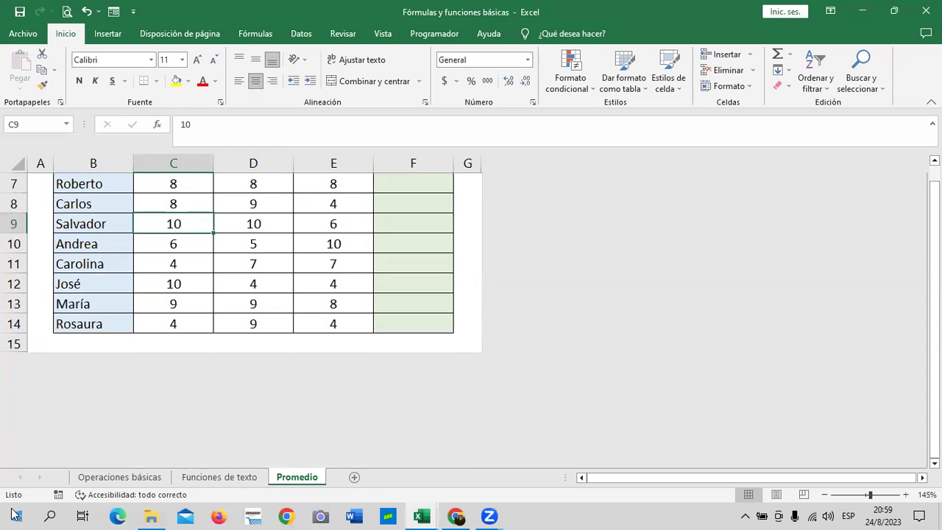
{"action": "left_click", "coordinate": [99, 478]}
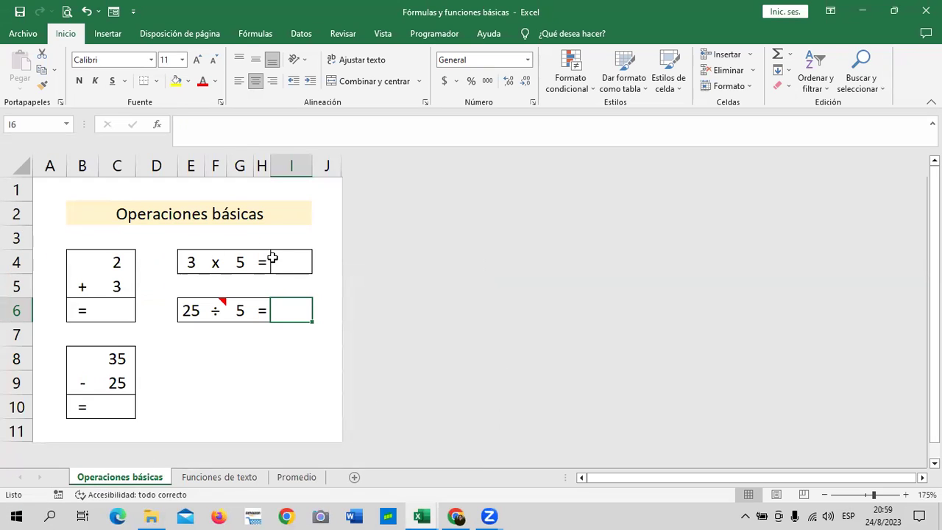
{"action": "left_click", "coordinate": [214, 479]}
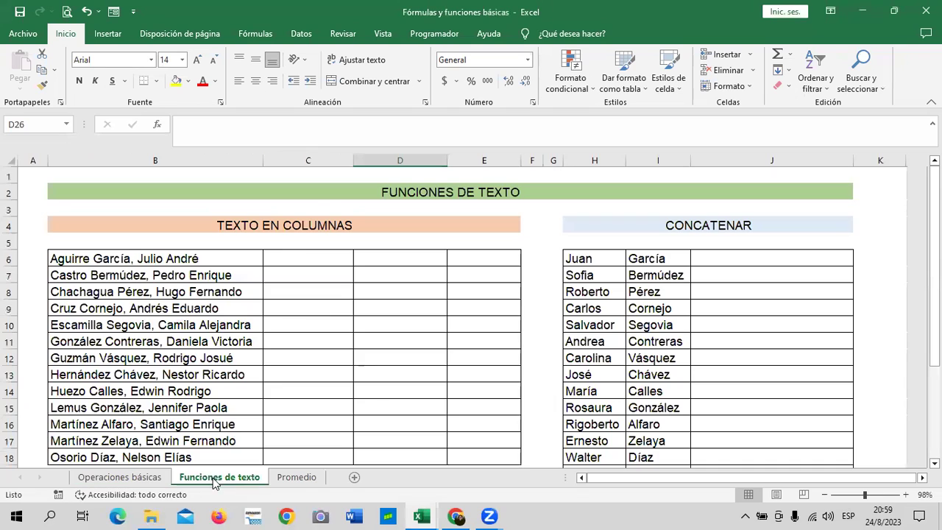